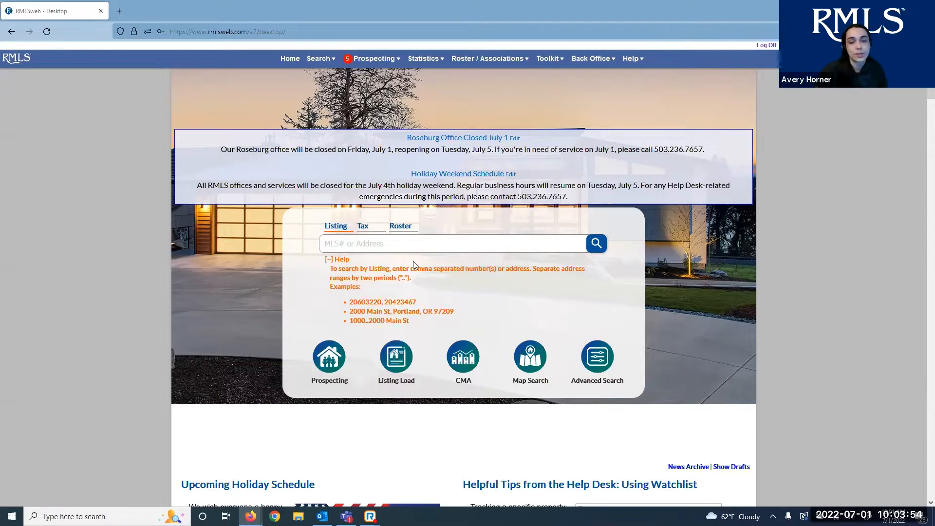
Keep listing lookup selected and highlight its example listing numbers, full address and address range
click(344, 233)
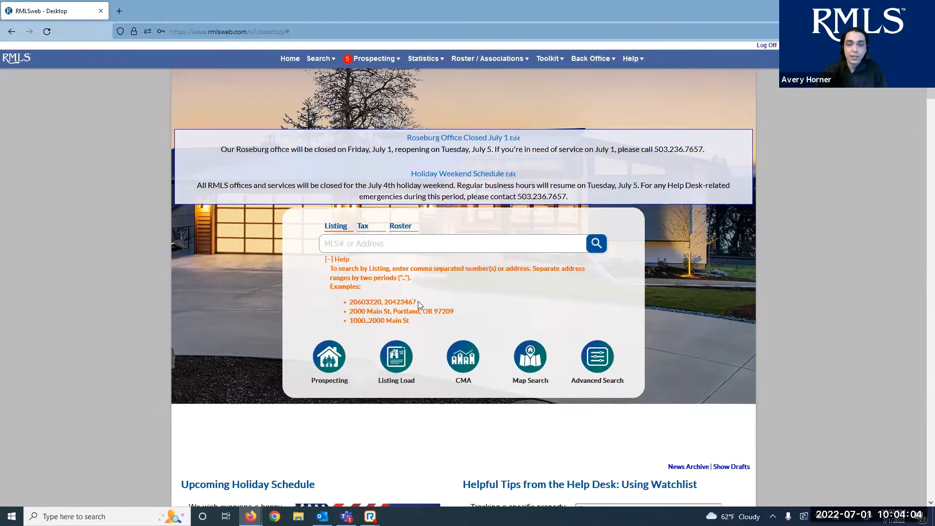
drag(418, 301, 357, 296)
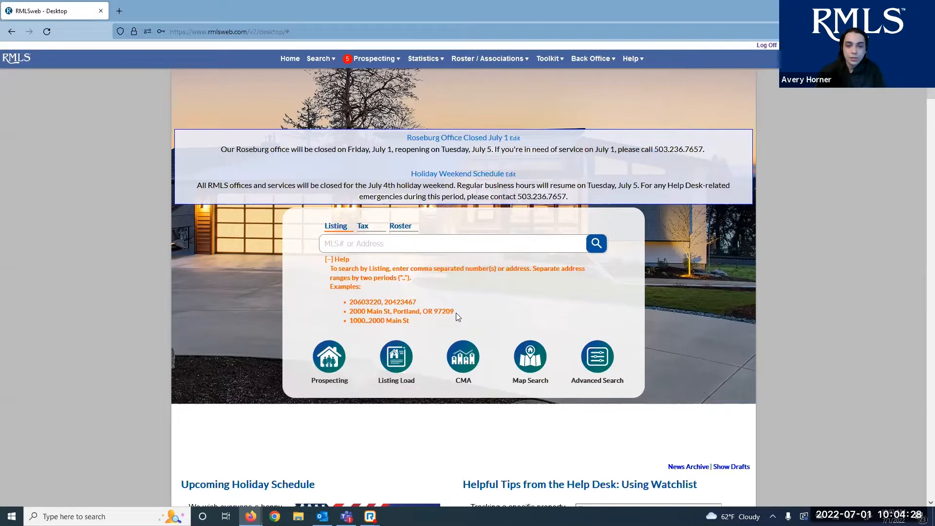
drag(456, 312, 337, 314)
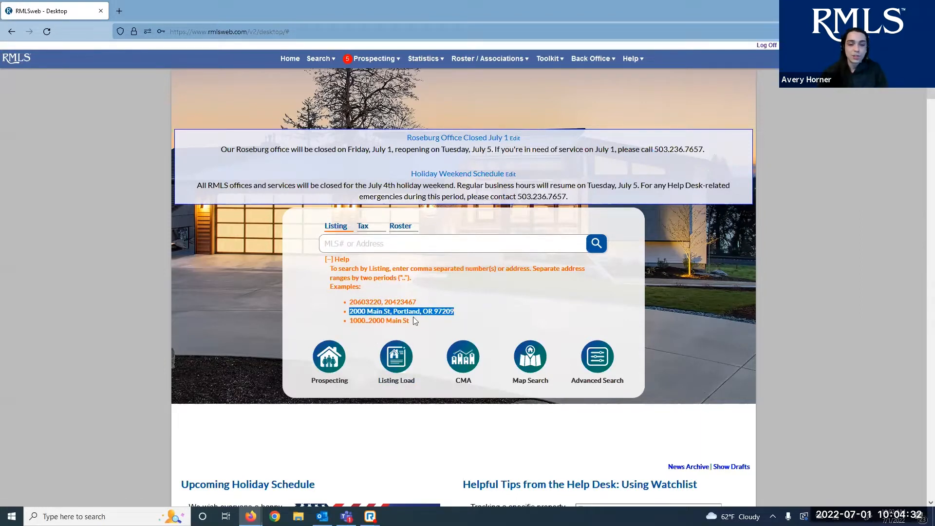
click(563, 316)
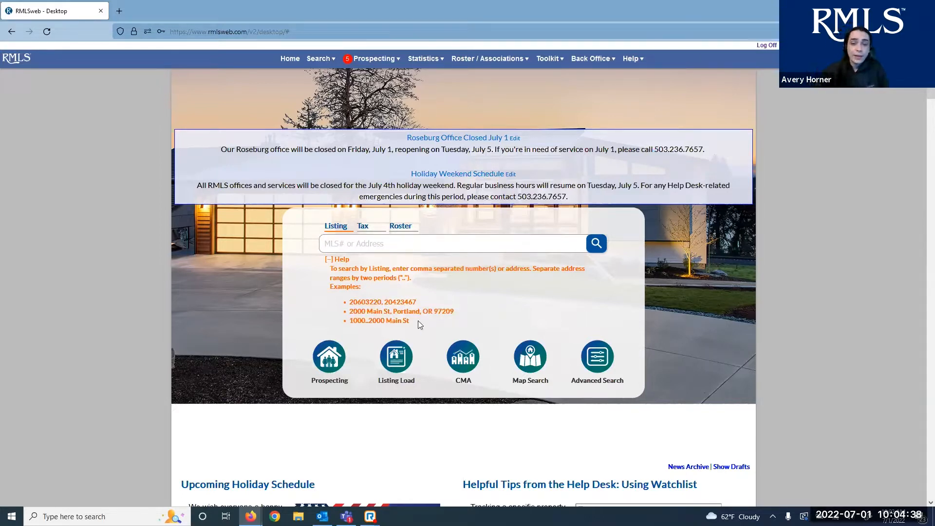
drag(416, 320, 355, 317)
click(379, 319)
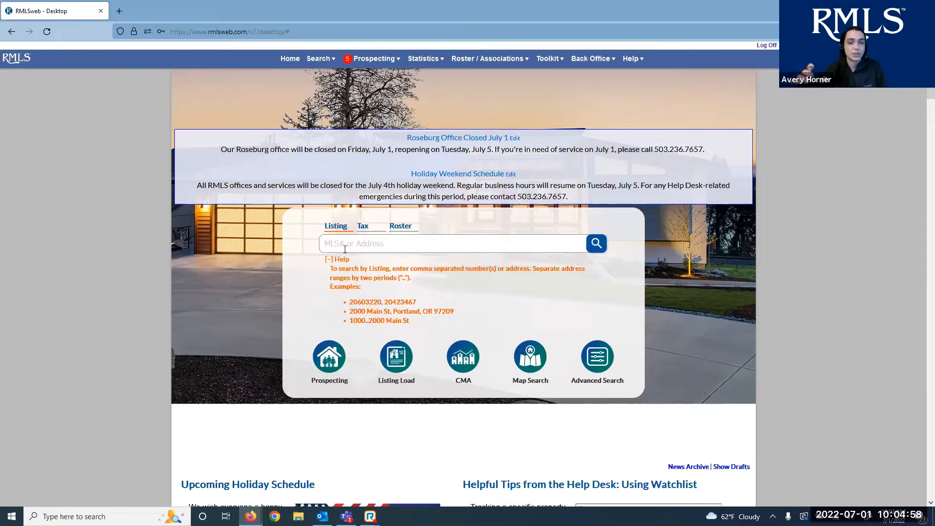
Review the tax lookup's multiple-owner and street address examples, then switch to roster lookup
click(370, 226)
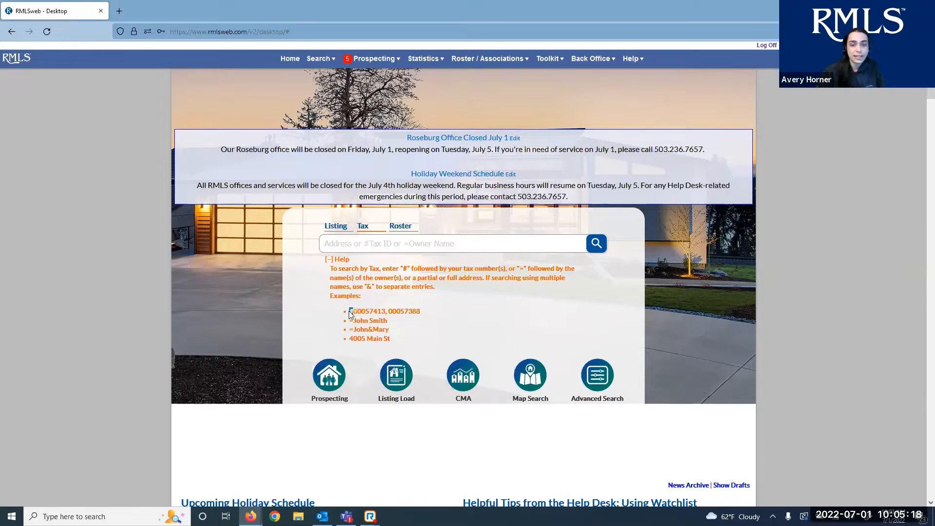
click(376, 292)
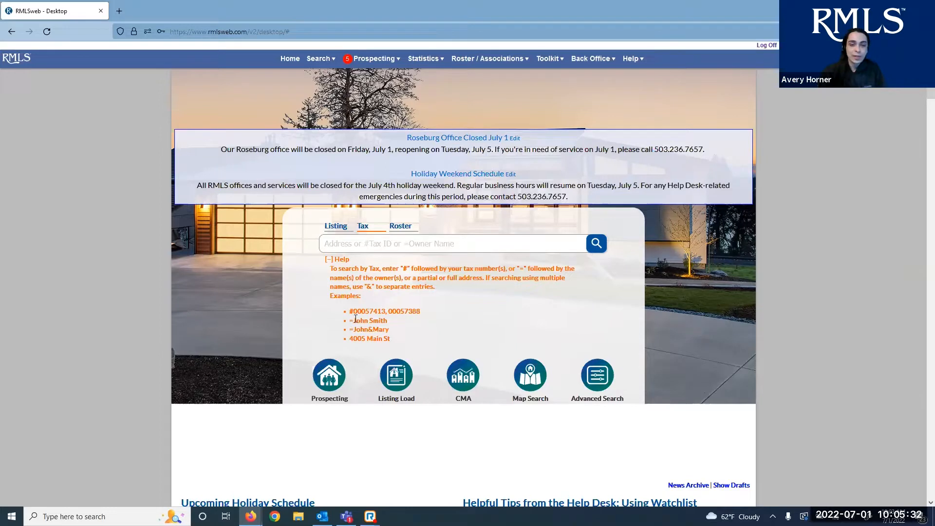
drag(388, 321, 349, 329)
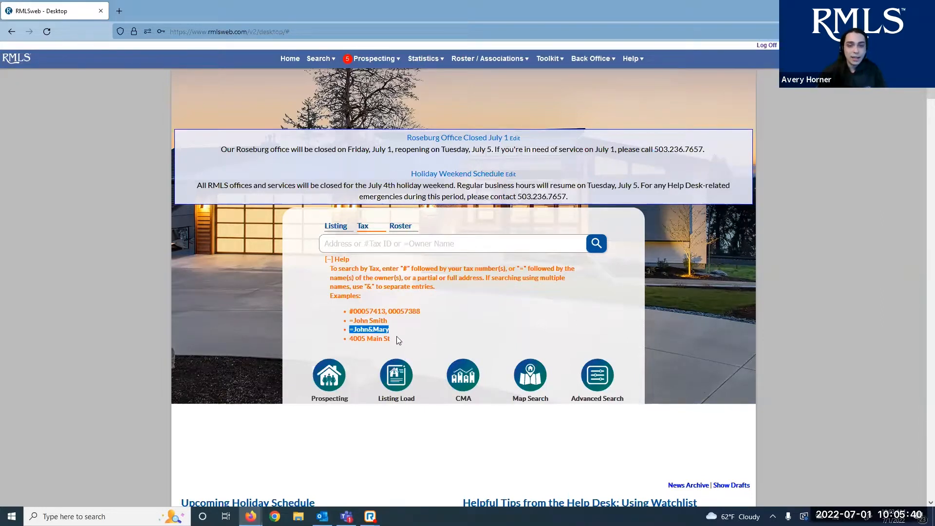
drag(399, 340, 351, 342)
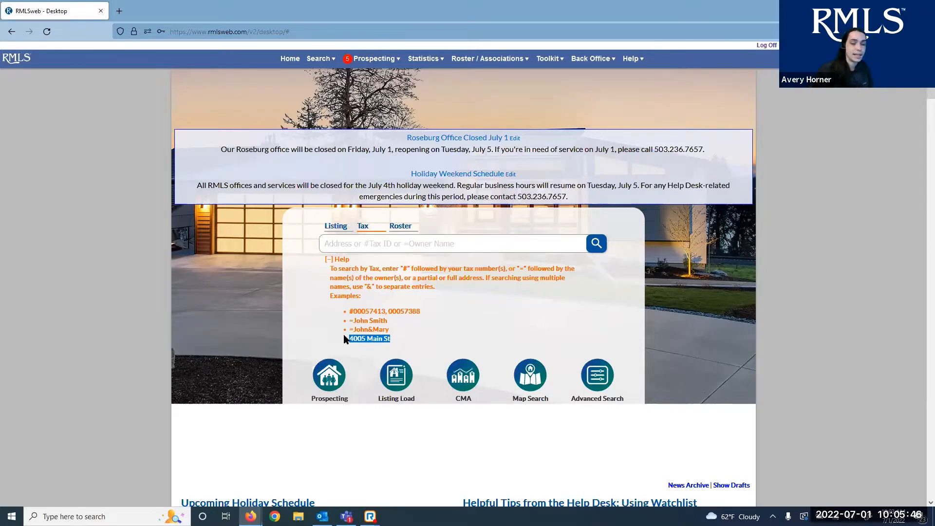
click(400, 228)
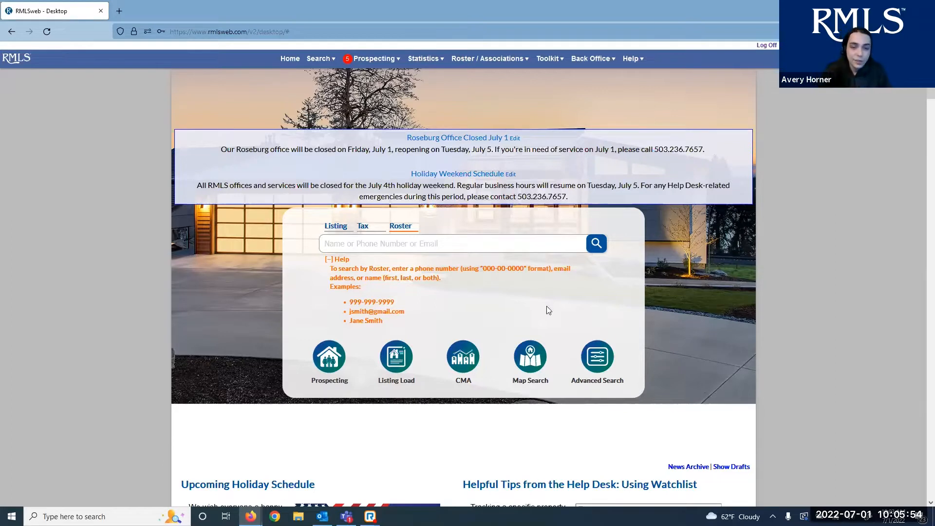
mouse_move(349, 311)
mouse_down()
mouse_move(358, 310)
mouse_move(349, 303)
mouse_up()
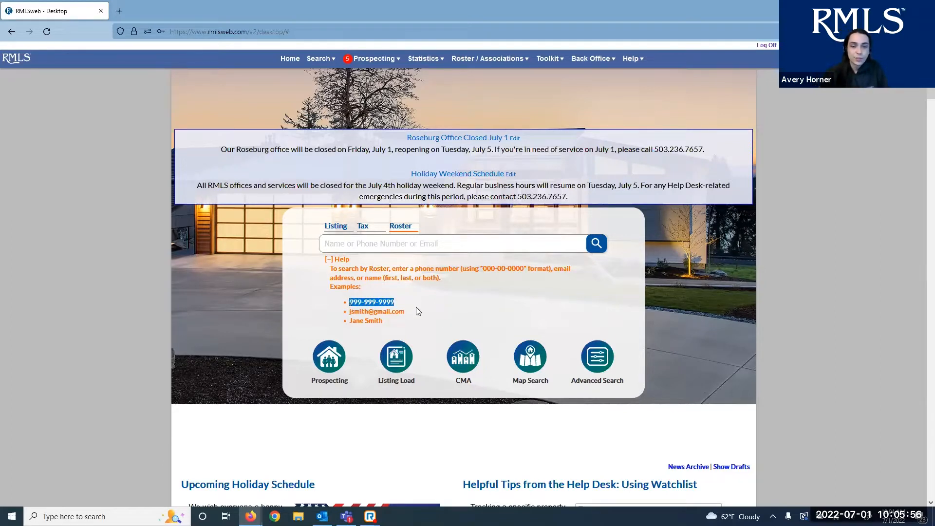
drag(416, 311, 334, 323)
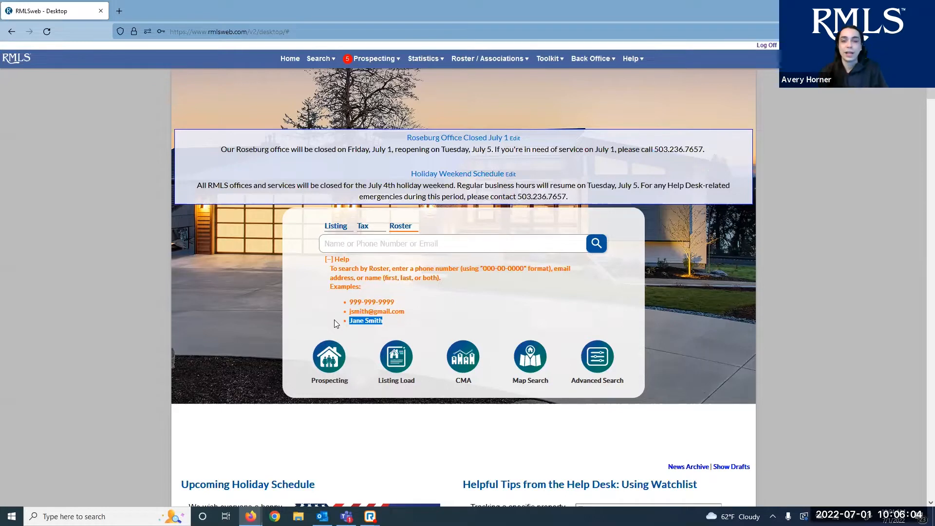
click(442, 301)
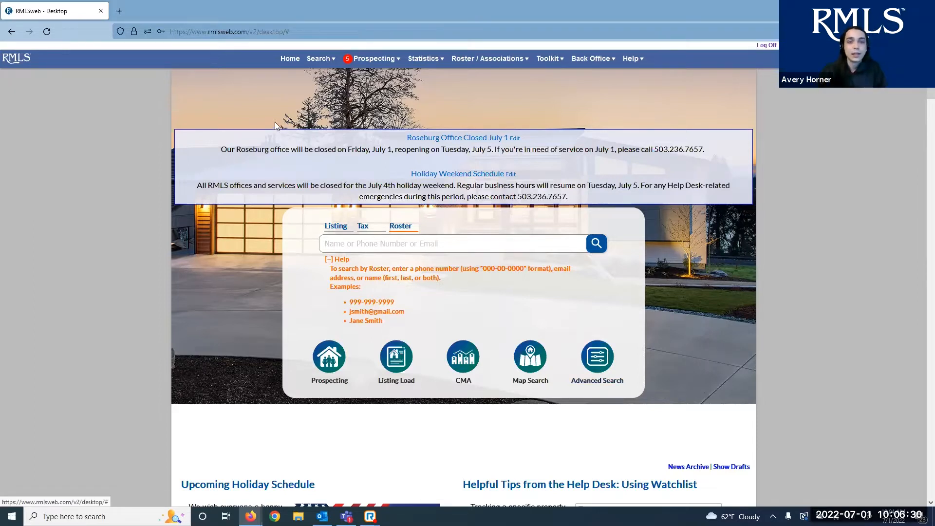
Open the Search menu showing the Listings, Tax, Hotsheet, OH/BT and Misc search types
click(334, 60)
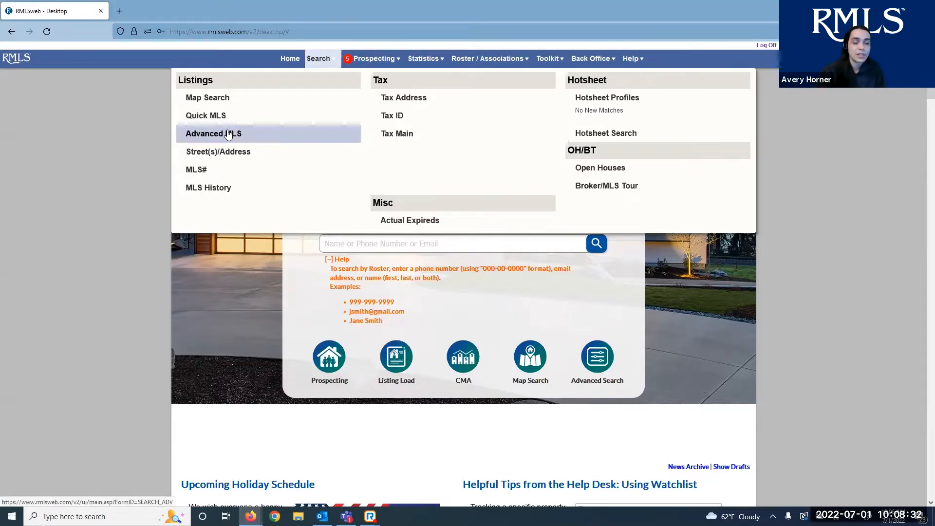
Open Advanced MLS search, reset criteria to defaults, and open the Property Categories dialog
click(228, 135)
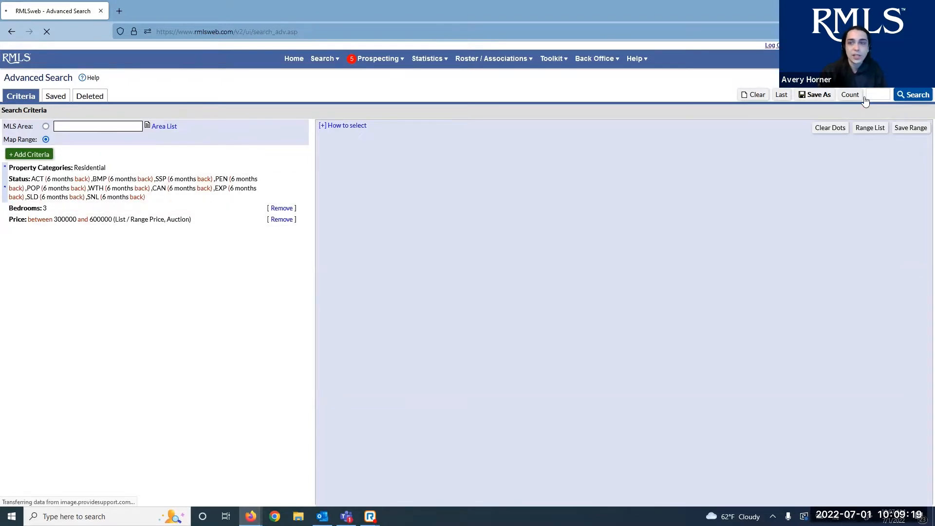
click(755, 96)
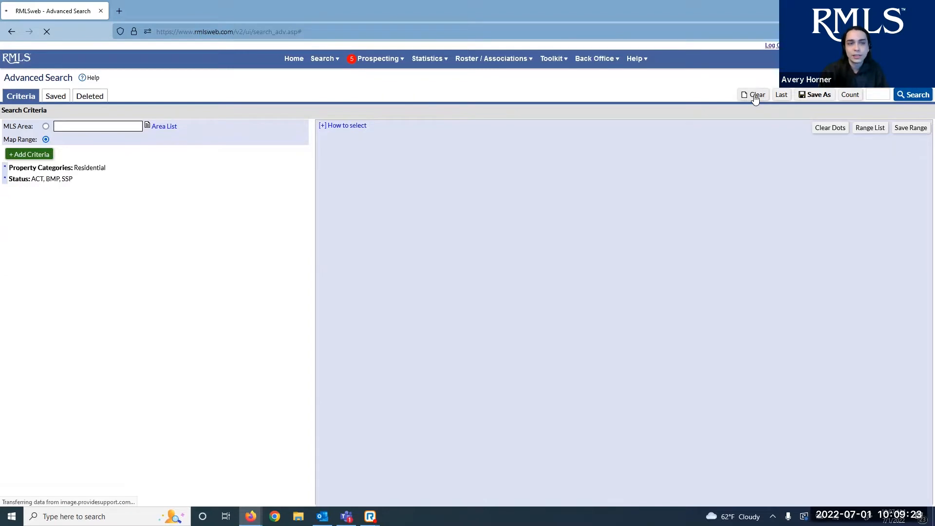
click(46, 127)
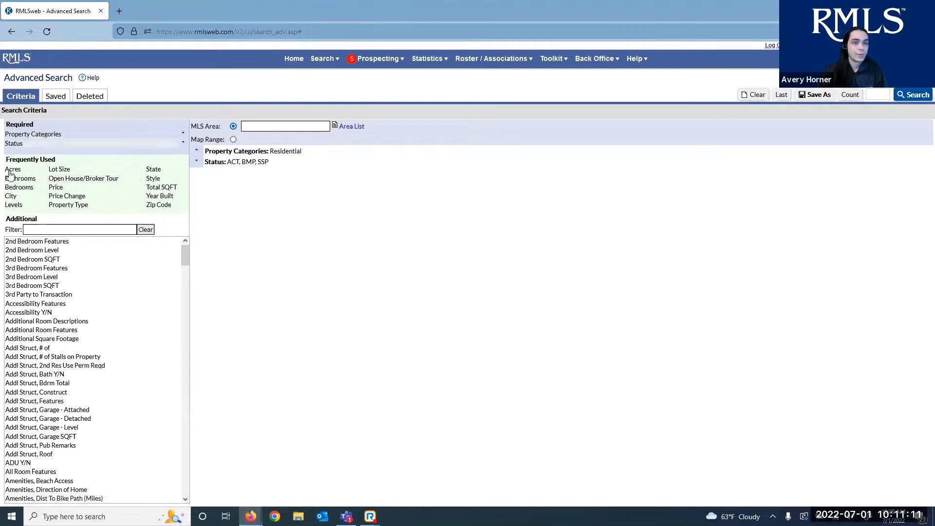
click(34, 134)
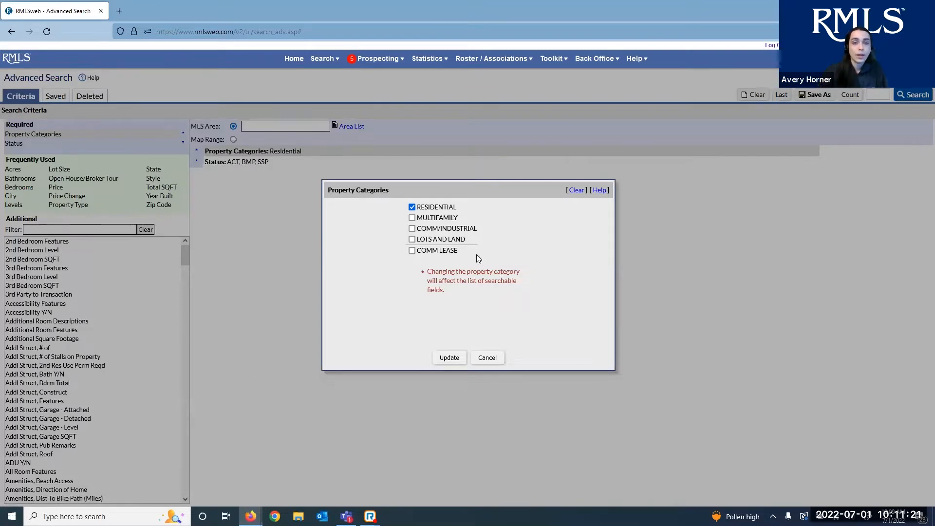
Toggle the other categories on and off, leave only RESIDENTIAL checked, and Update
click(412, 218)
click(412, 228)
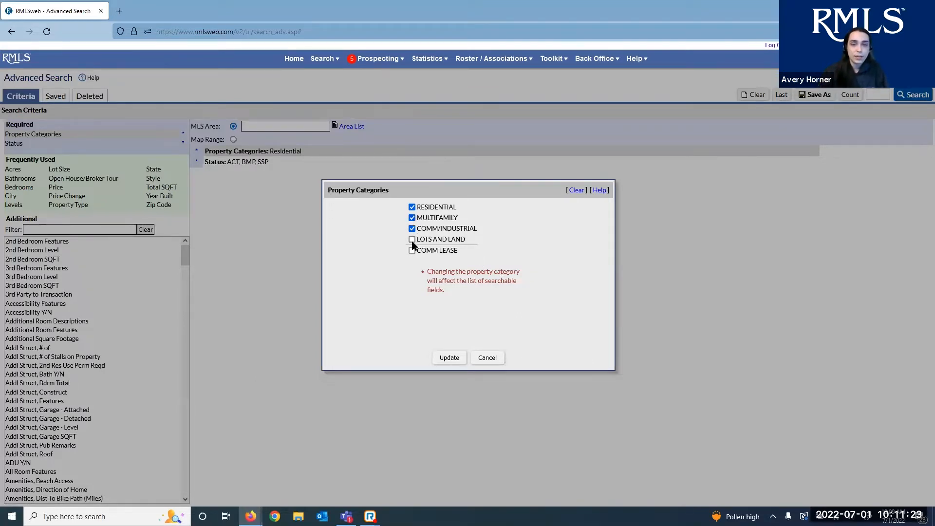
click(412, 239)
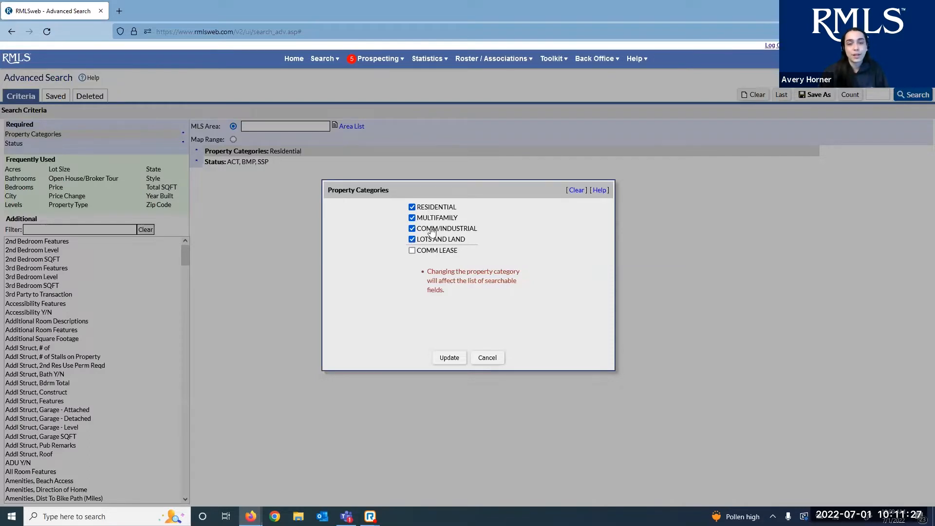
click(413, 251)
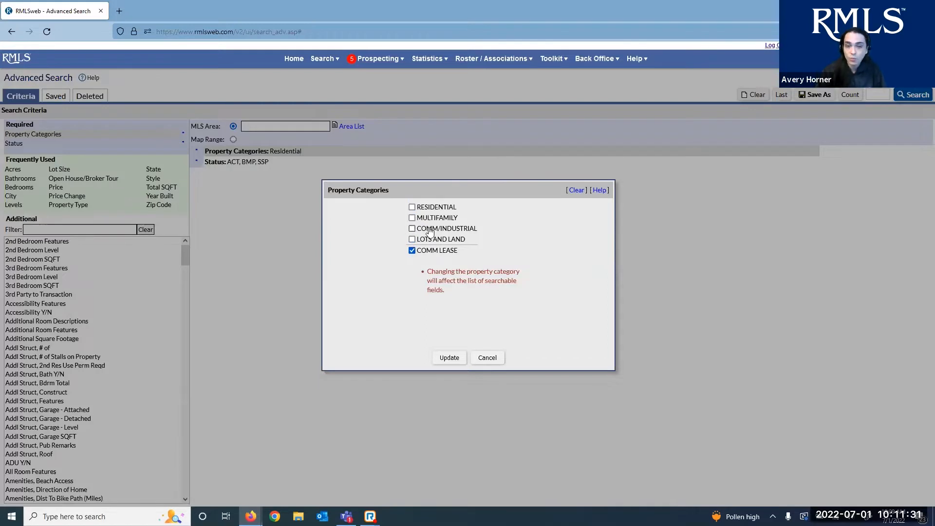
click(428, 240)
click(431, 229)
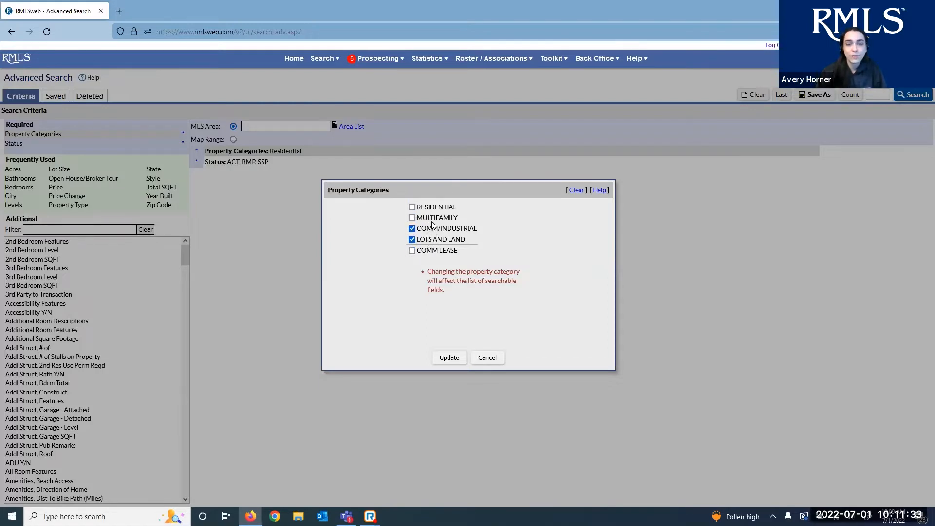
click(431, 208)
click(428, 220)
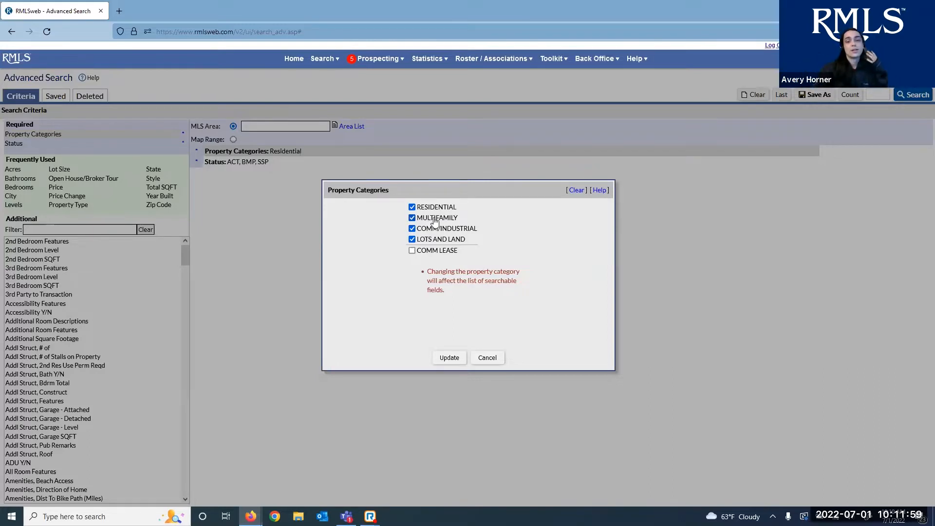
click(435, 218)
click(433, 229)
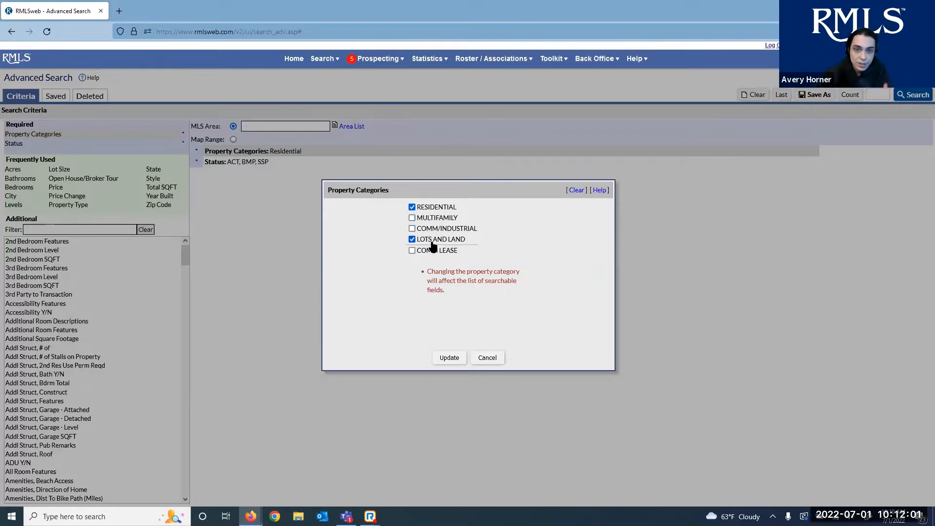
click(433, 240)
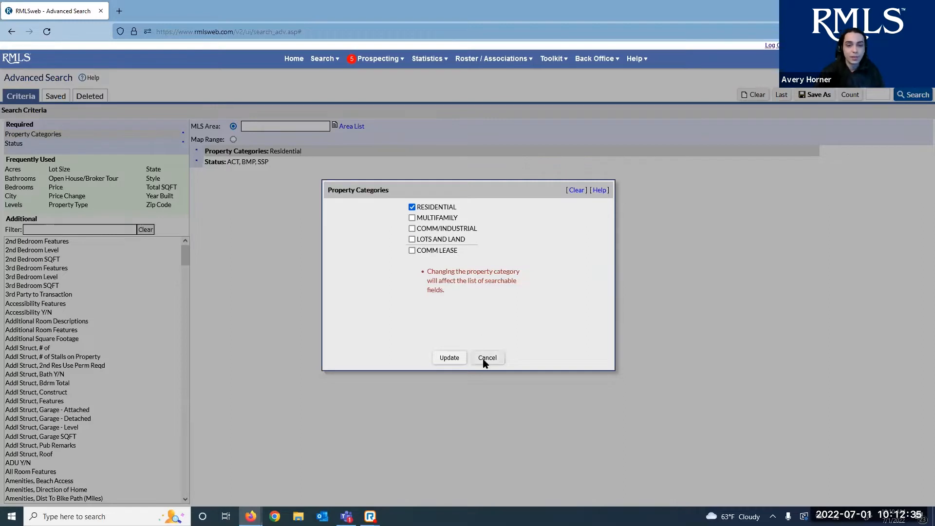
click(439, 358)
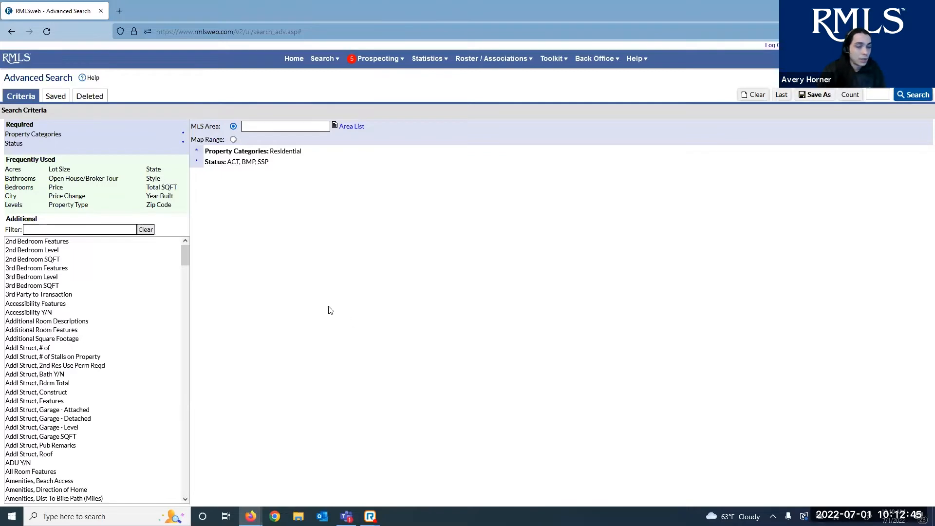
Open the Status choices and tick SLD - Sold
click(63, 145)
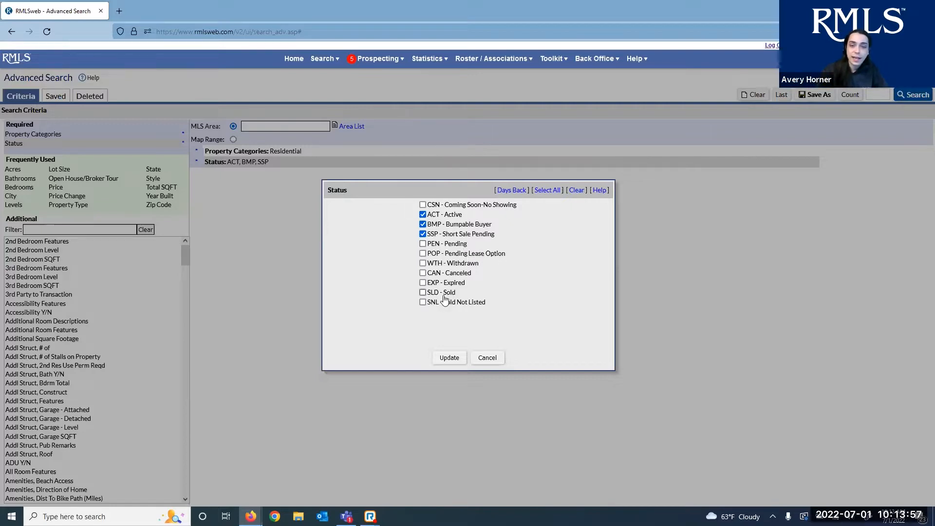
click(422, 293)
Tick SNL - Sold Not Listed and reveal Start and End Date fields per status
click(428, 303)
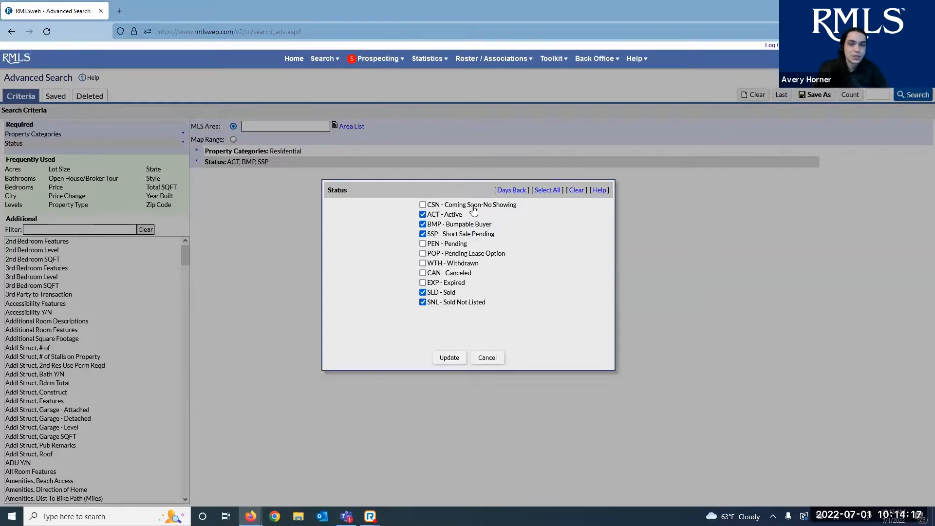
click(510, 193)
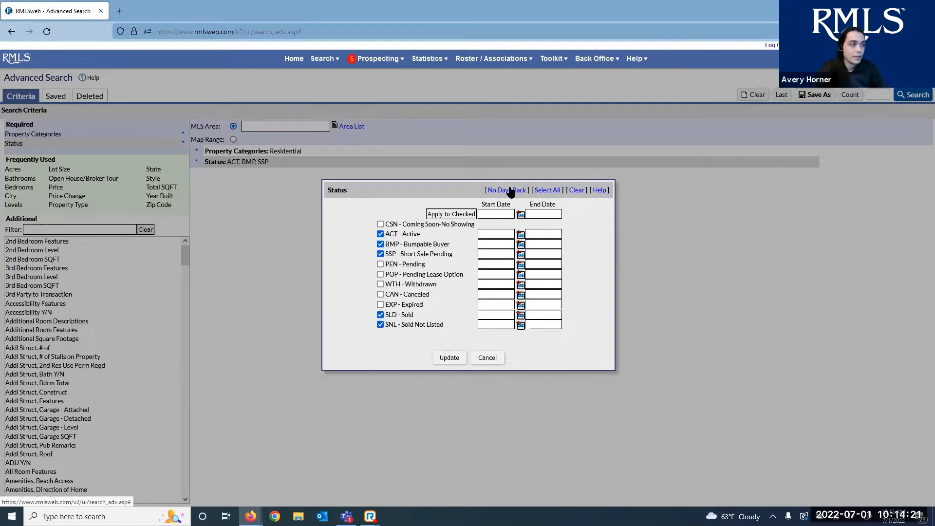
Apply a 6 Months back to Today date range to all five checked statuses
click(521, 215)
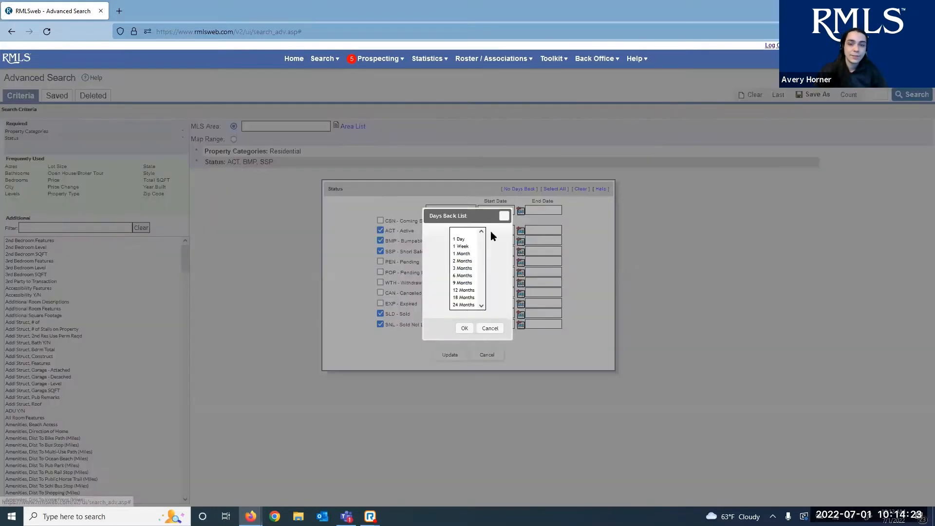
click(463, 275)
click(466, 329)
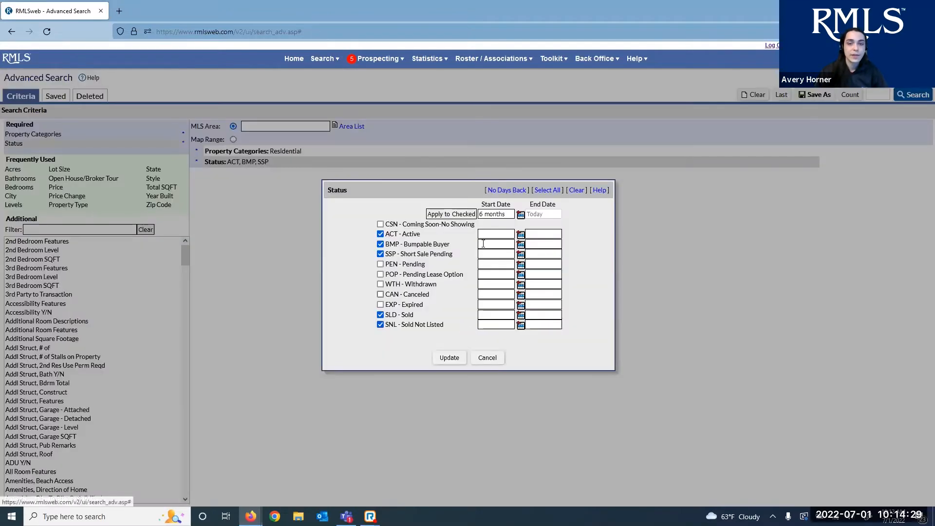
click(463, 214)
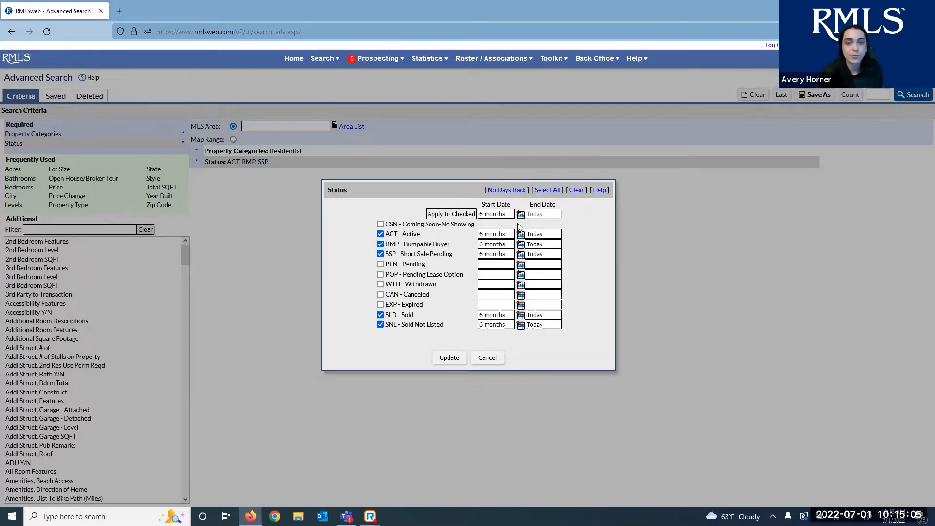
Remove the date range, untick SLD and SNL, update Status to ACT, BMP, SSP, and open Bathrooms
click(503, 192)
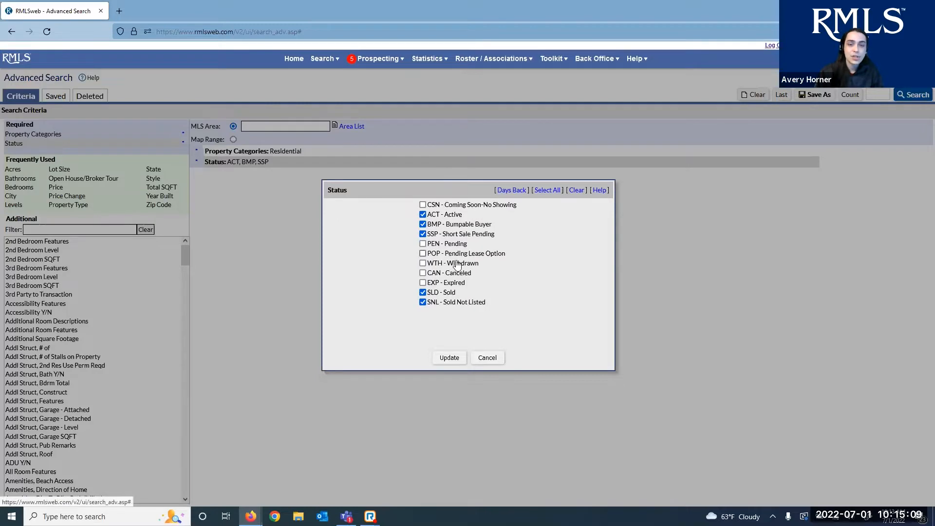
click(439, 293)
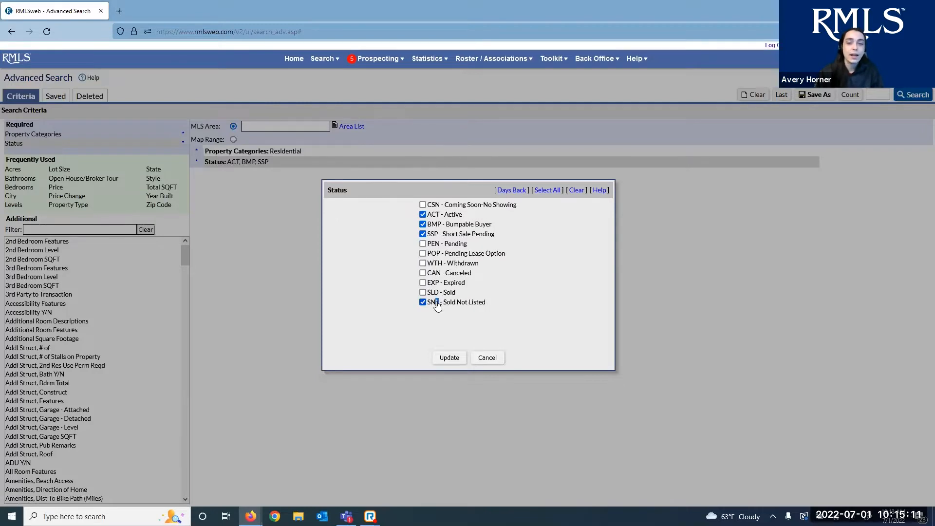
click(439, 303)
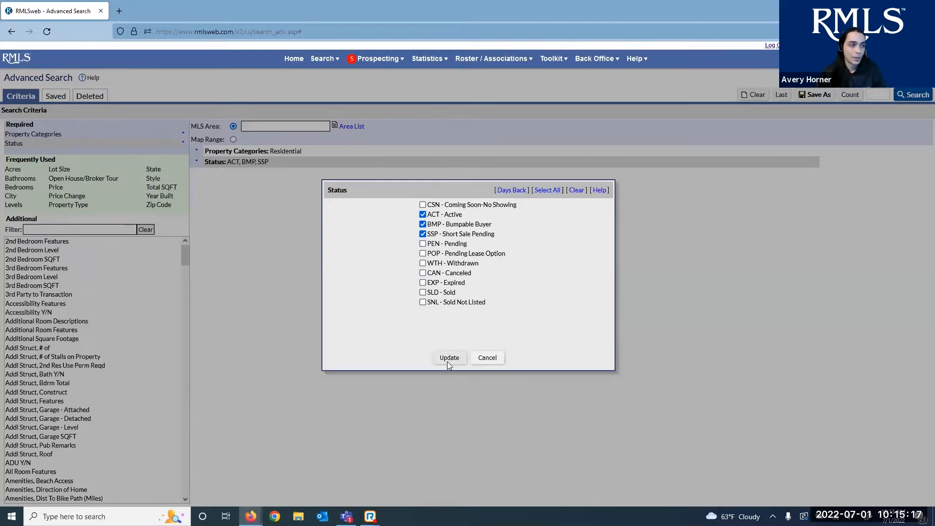
click(449, 359)
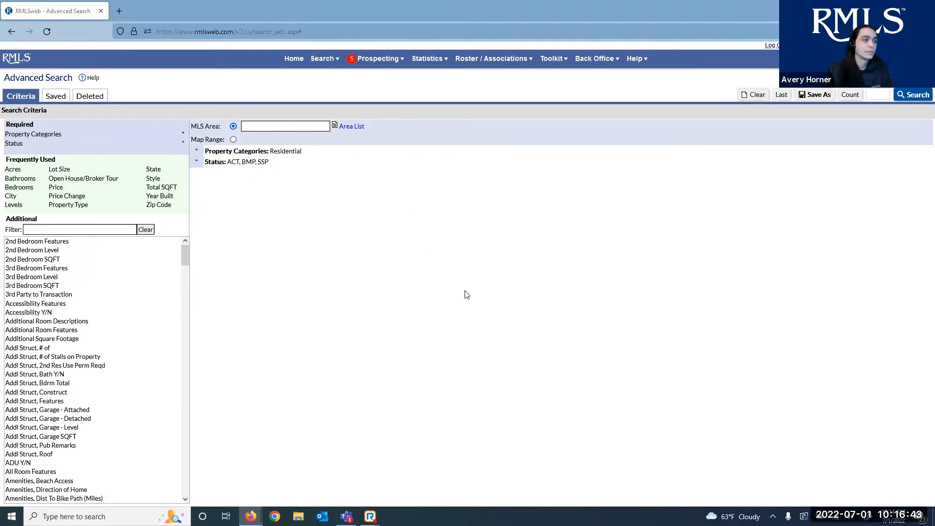
click(19, 178)
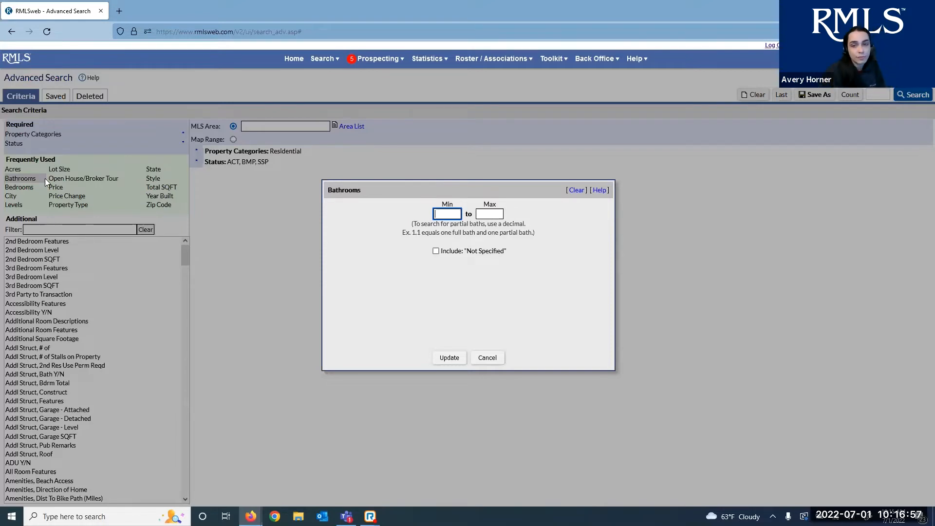
Enter 2 as the minimum bathrooms and 3.2 as the maximum, correcting the maximum's last digit
drag(393, 232, 563, 236)
click(559, 231)
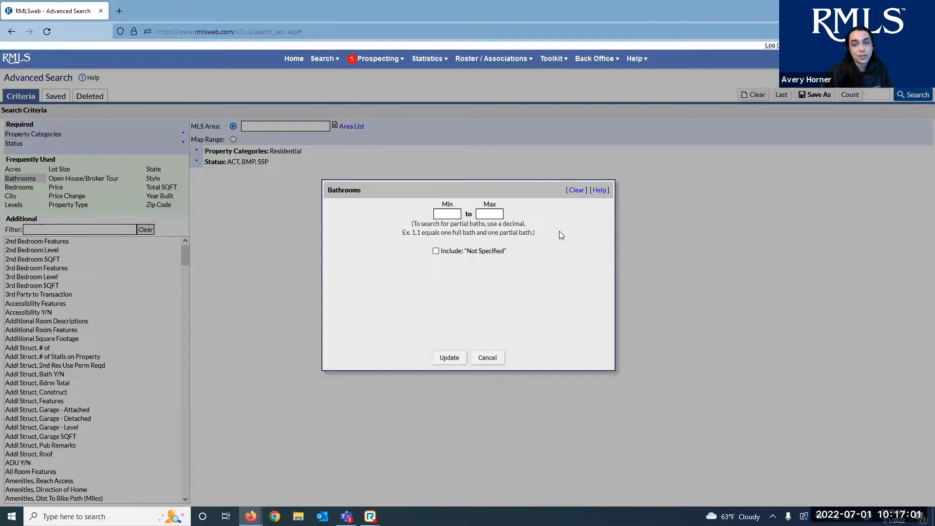
click(449, 215)
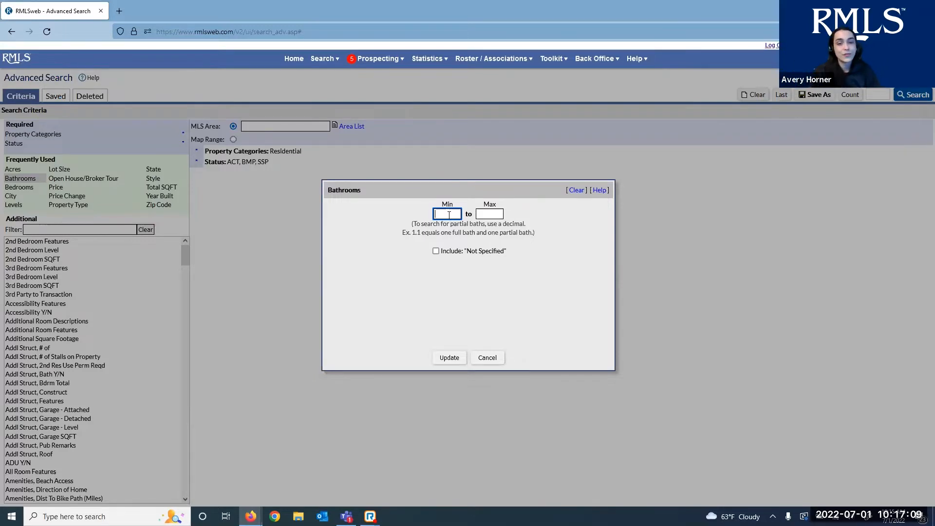
text(2)
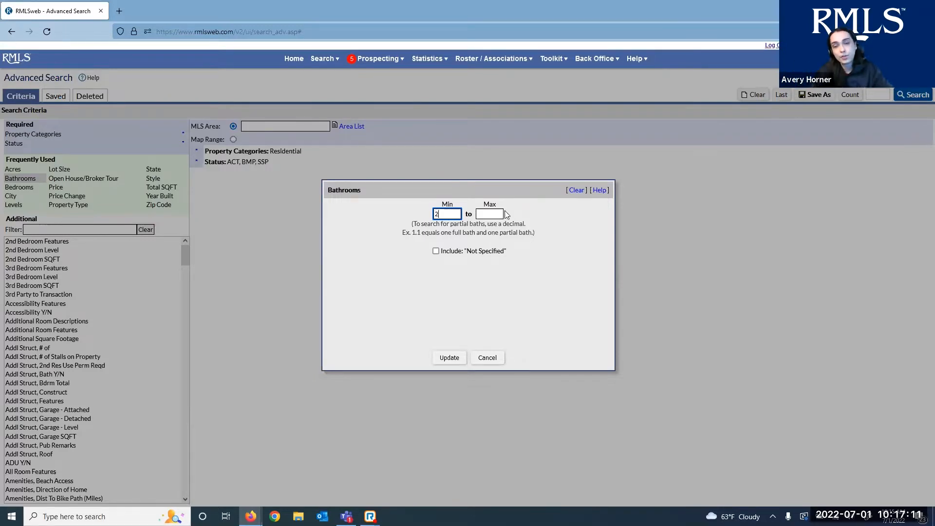
click(495, 213)
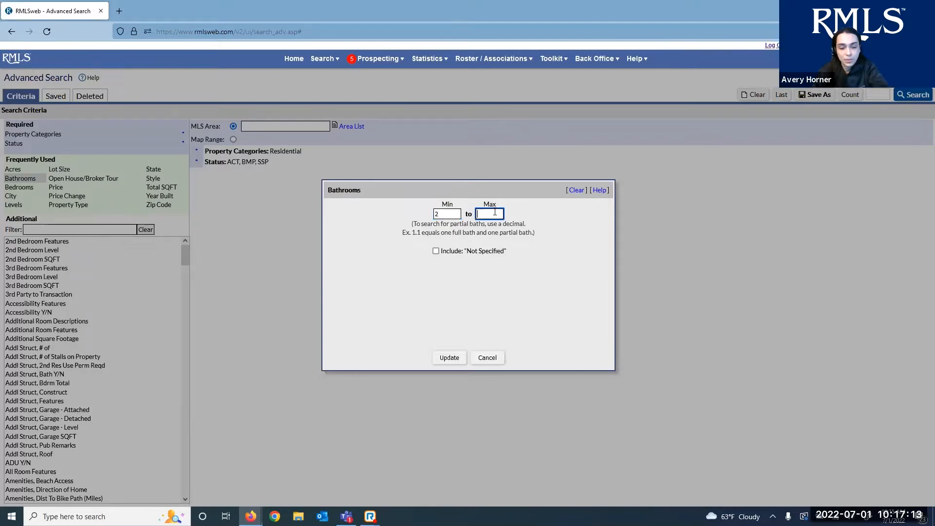
text(3)
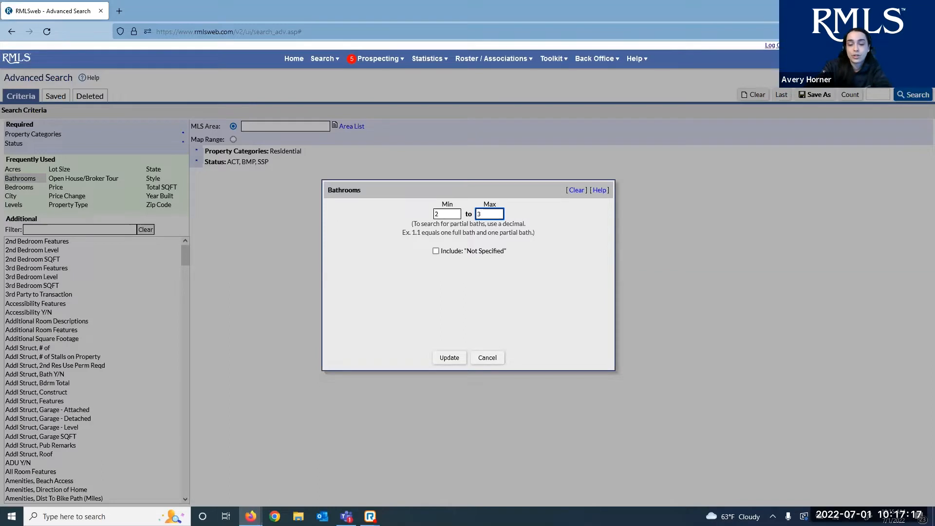
text(.)
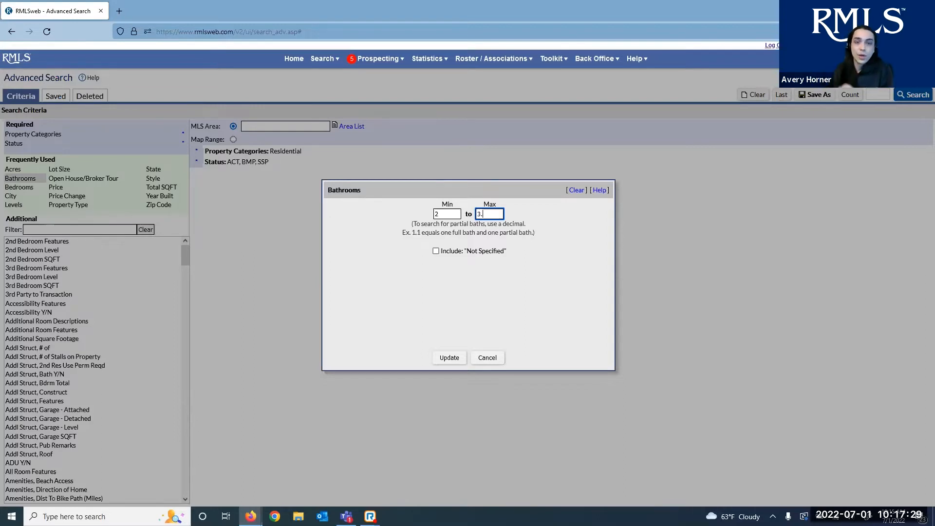
text(1)
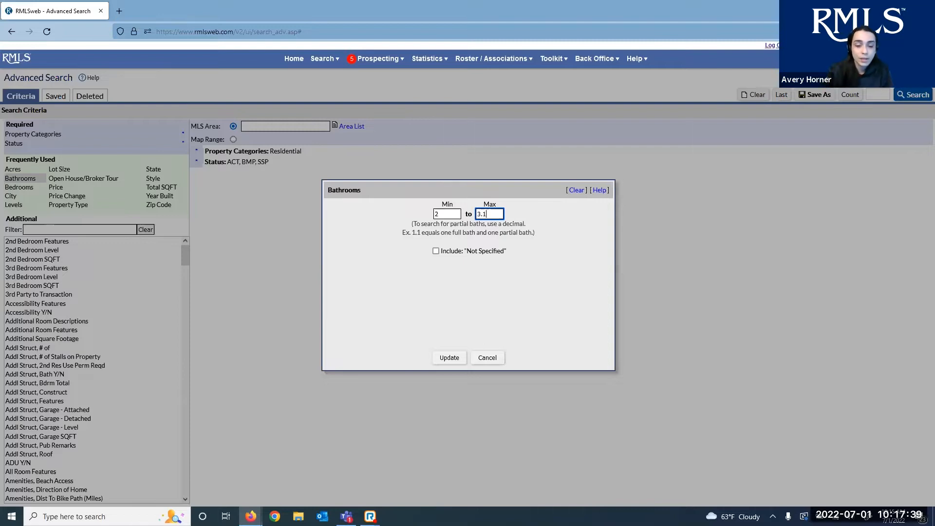
key(BackSpace)
text(5)
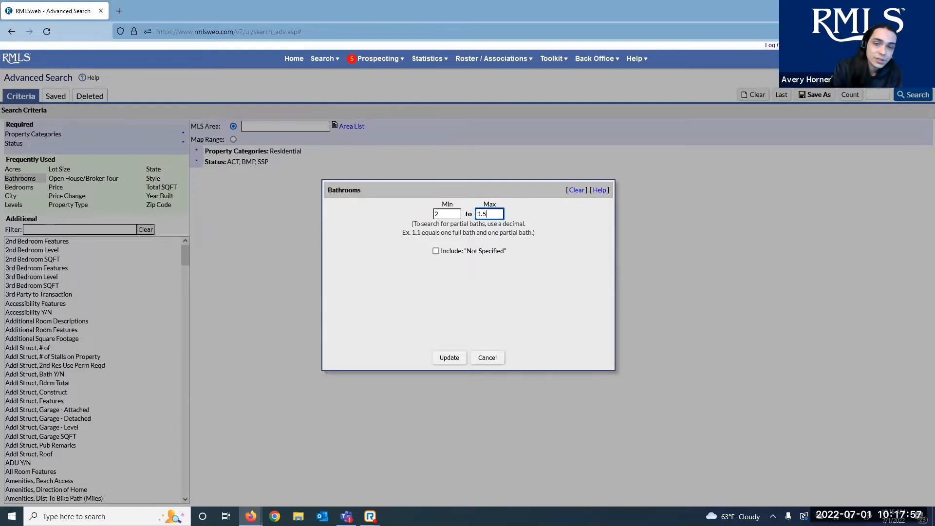
key(BackSpace)
text(1)
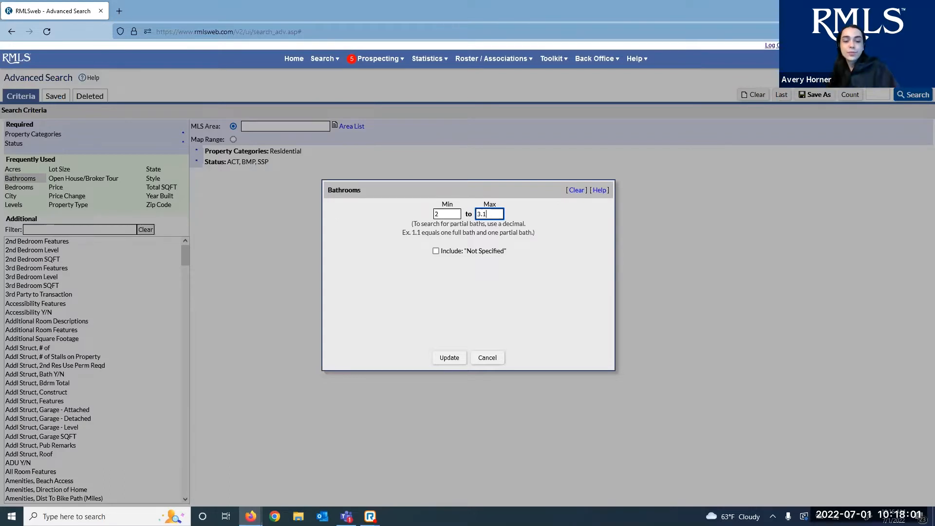
key(BackSpace)
text(2)
key(BackSpace)
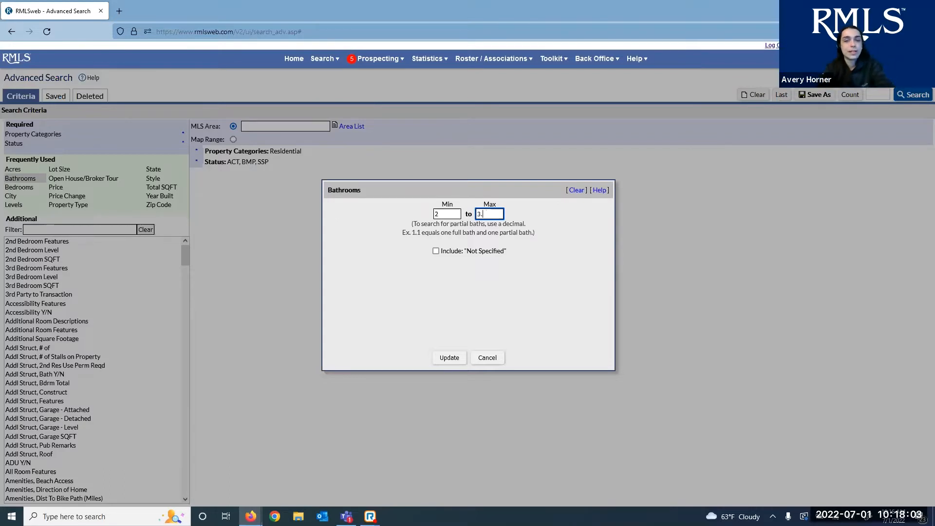
text(2)
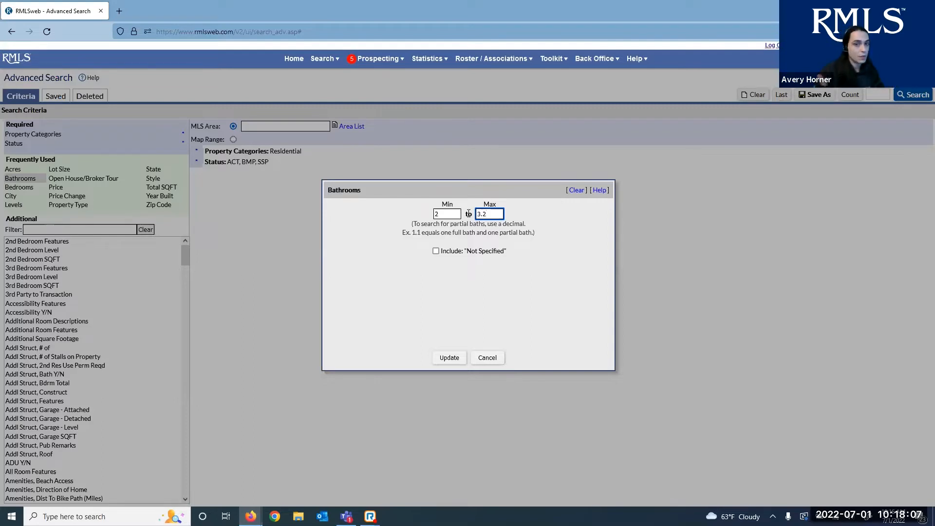
Clear both bathroom values and enter 3 as a trial minimum
key(shift+Tab)
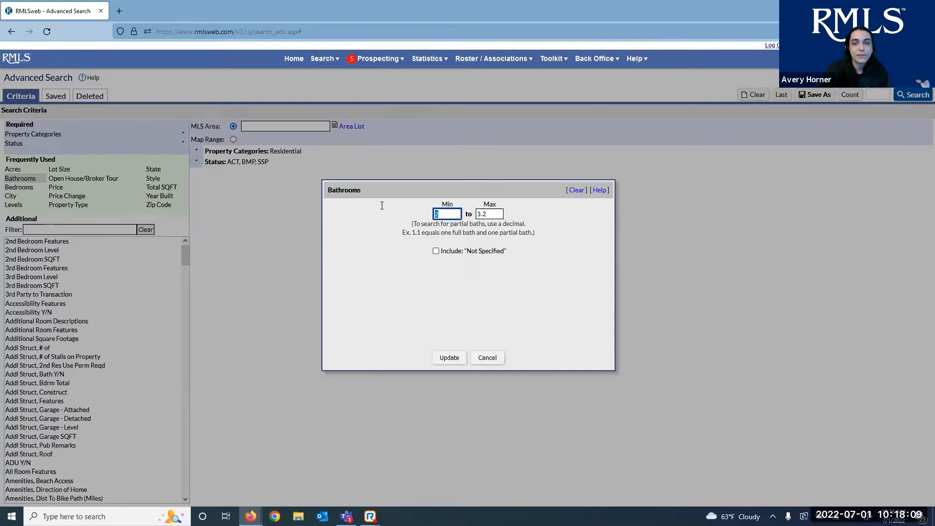
key(BackSpace)
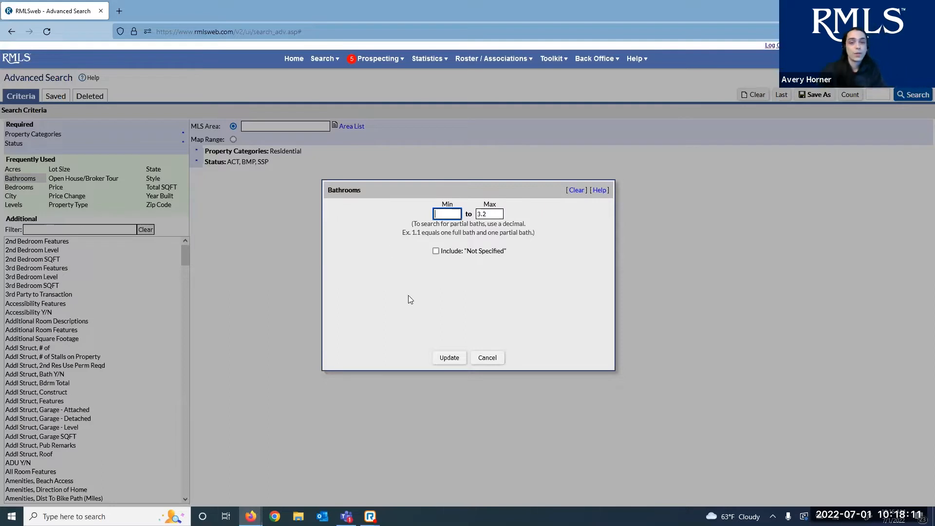
click(409, 296)
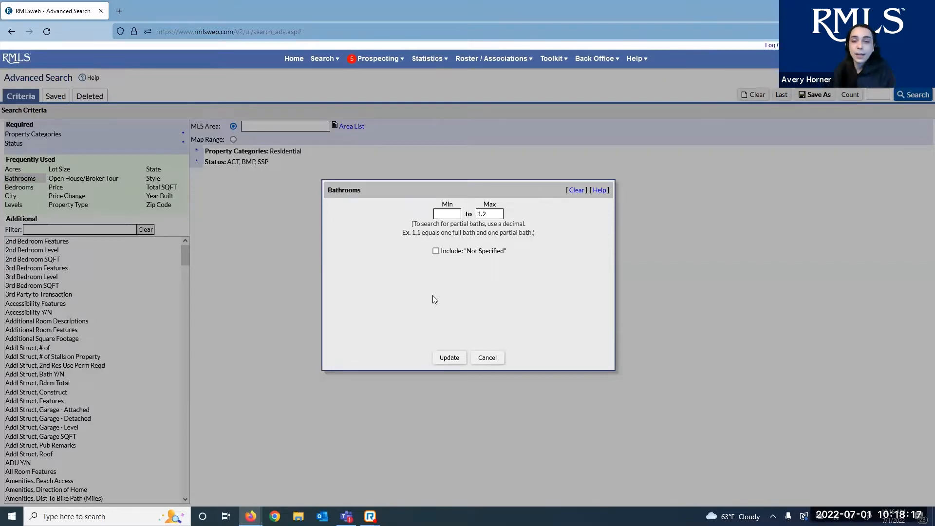
drag(488, 214, 459, 207)
key(BackSpace)
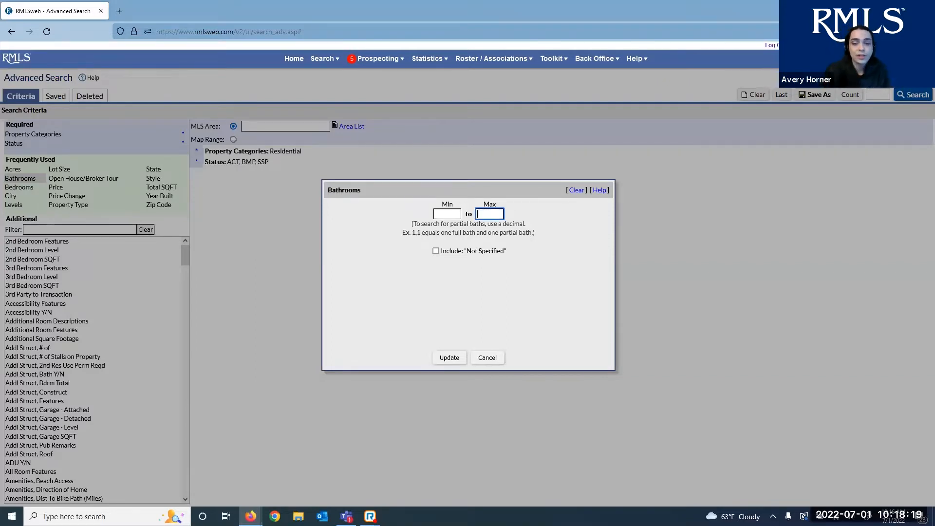
click(442, 213)
text(3)
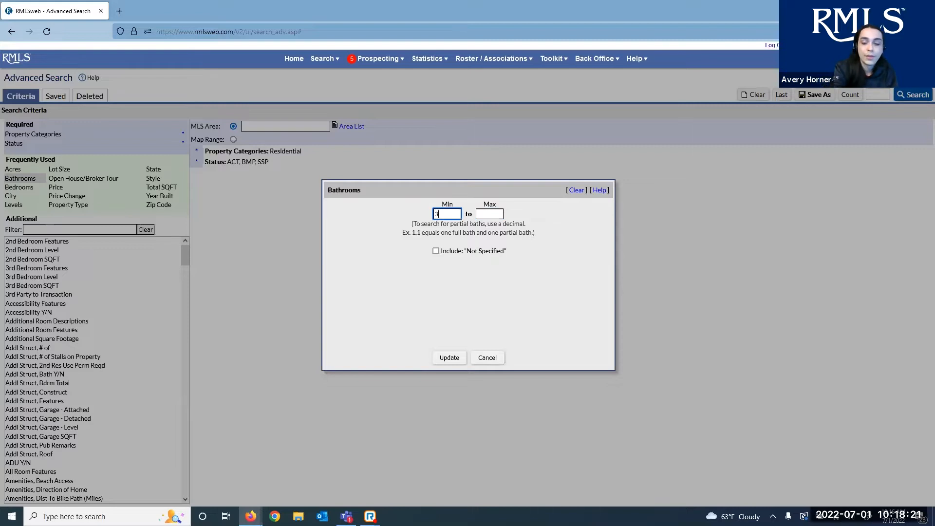
click(451, 264)
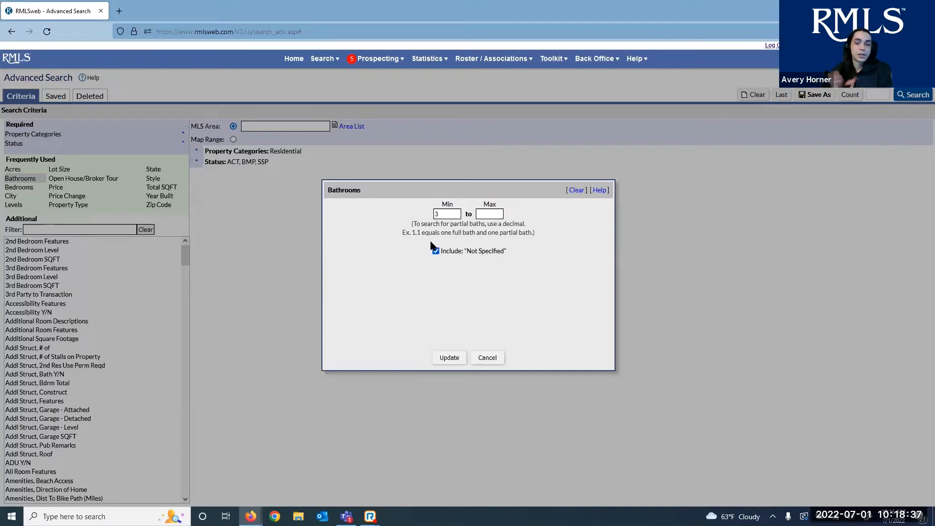
Uncheck Include "Not Specified", set Min 2 and Max 3.2, and Update
click(436, 251)
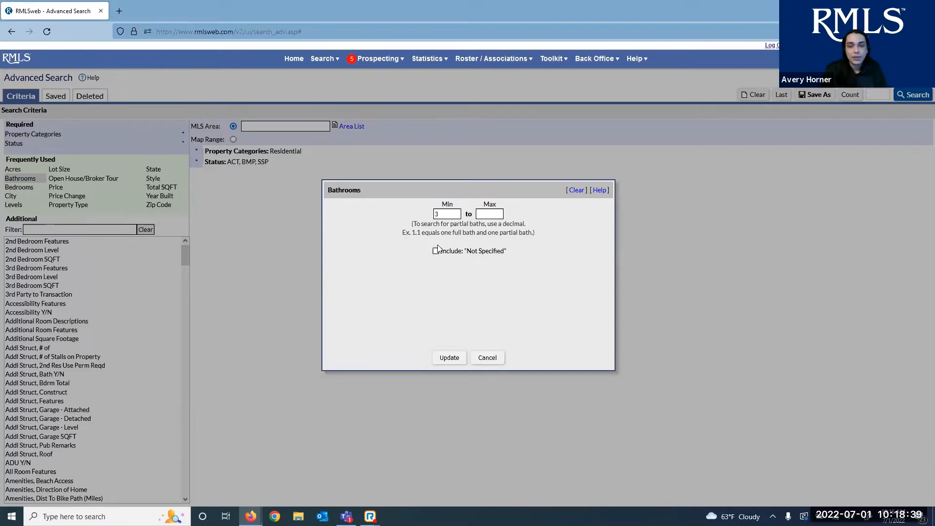
click(447, 214)
drag(433, 215, 463, 213)
text(2)
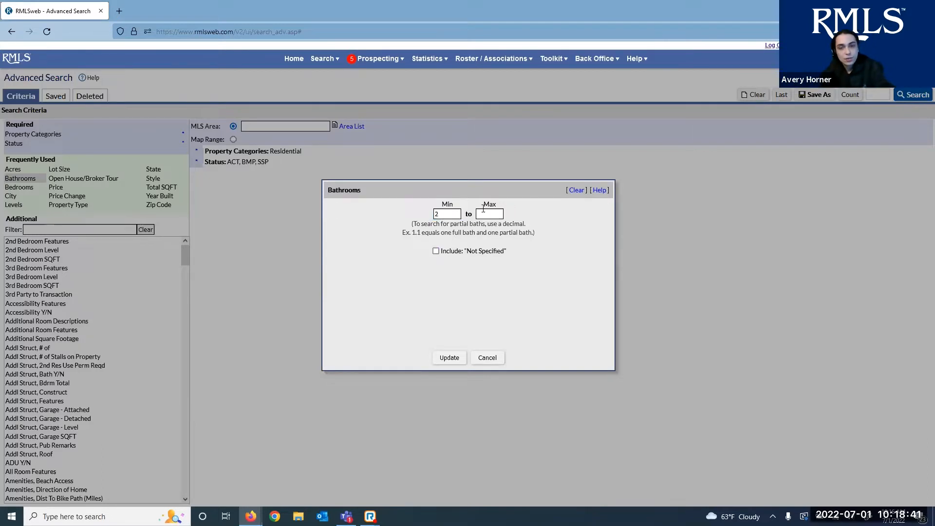
click(483, 214)
text(3.2)
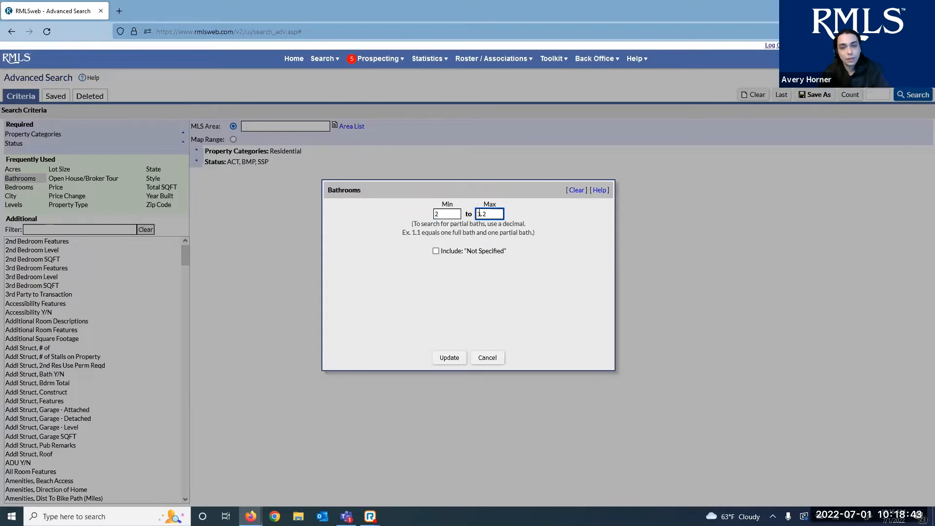
click(449, 359)
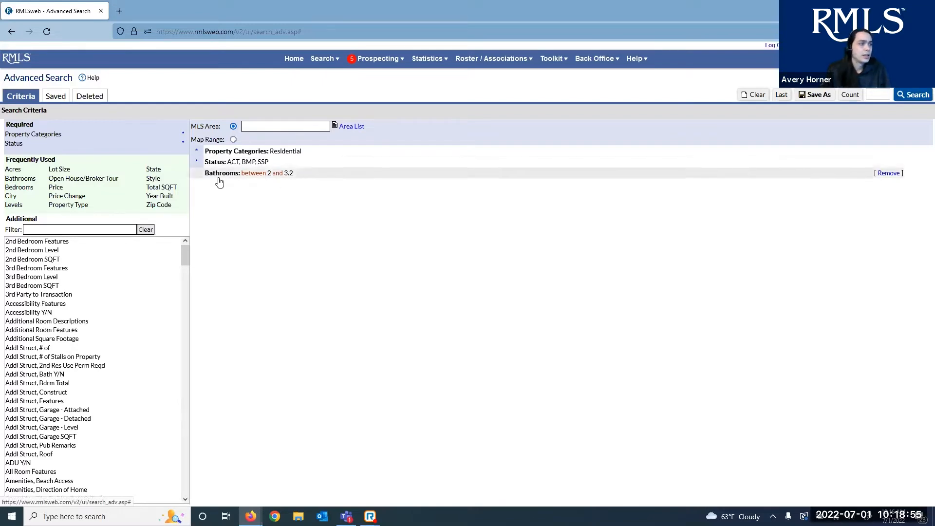
Limit Price to 300000–750000, covering both List / Range Price and Auction listings
click(69, 190)
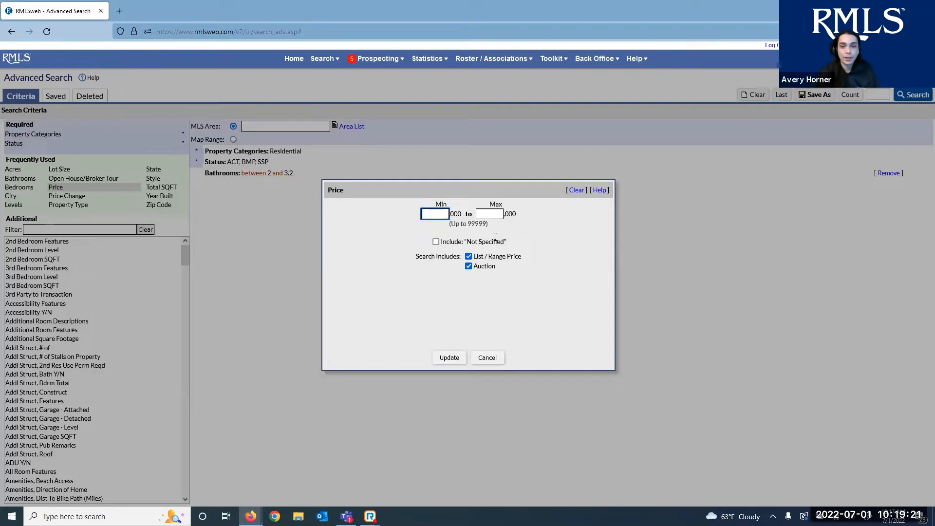
click(480, 213)
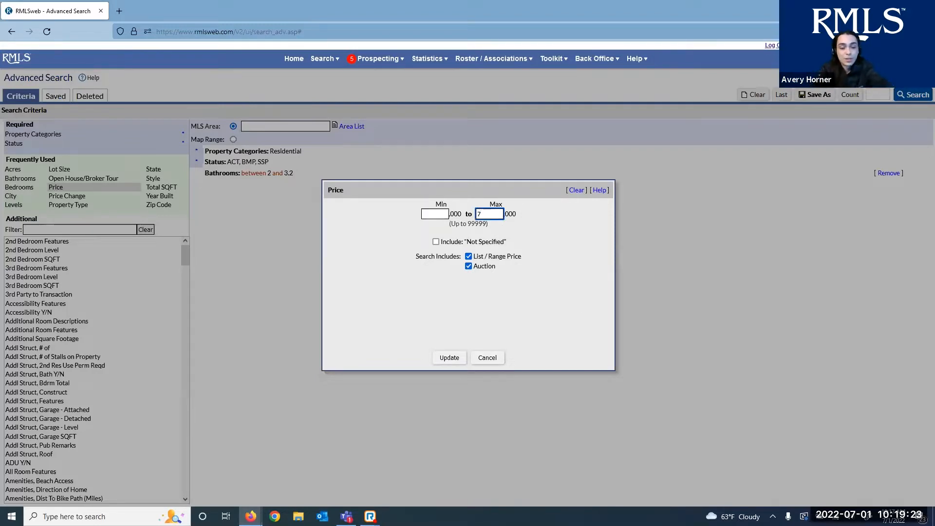
text(750)
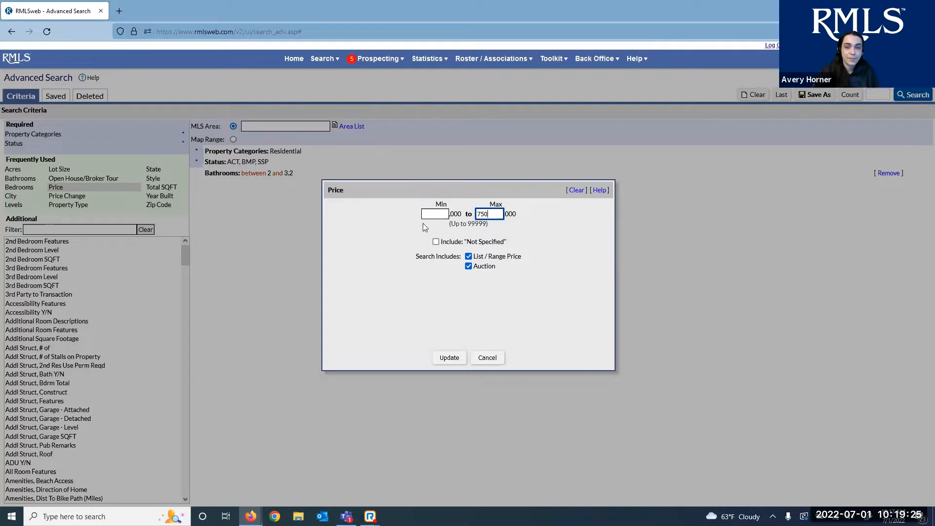
click(428, 215)
text(300)
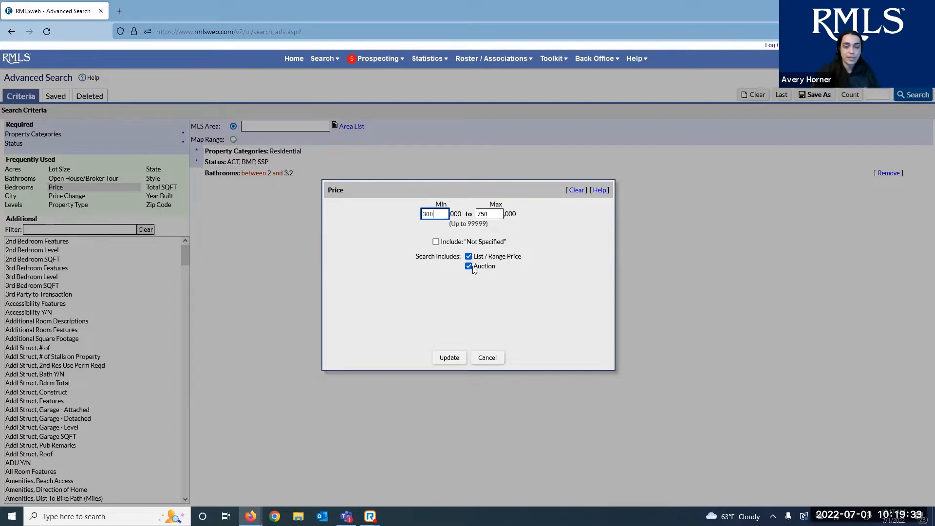
click(458, 361)
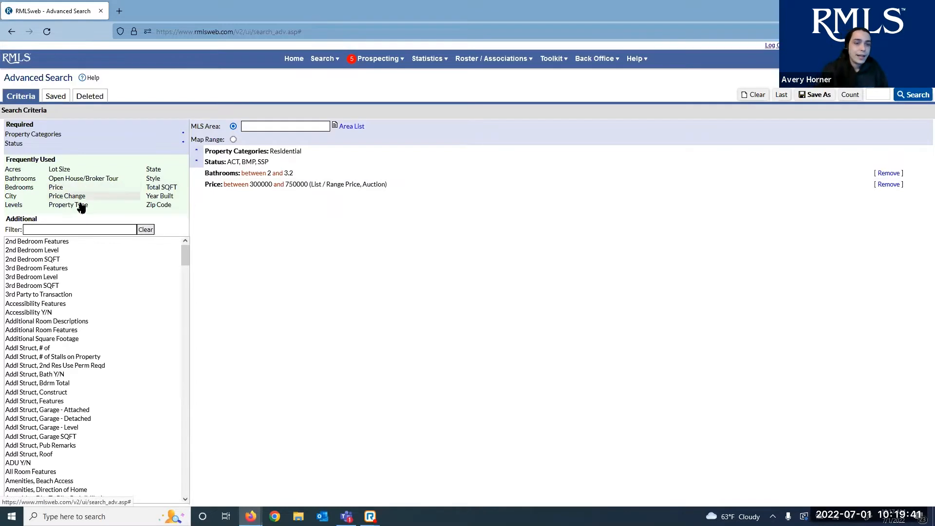
Add a Bedrooms range of minimum 2 and maximum 4 to the criteria
click(26, 188)
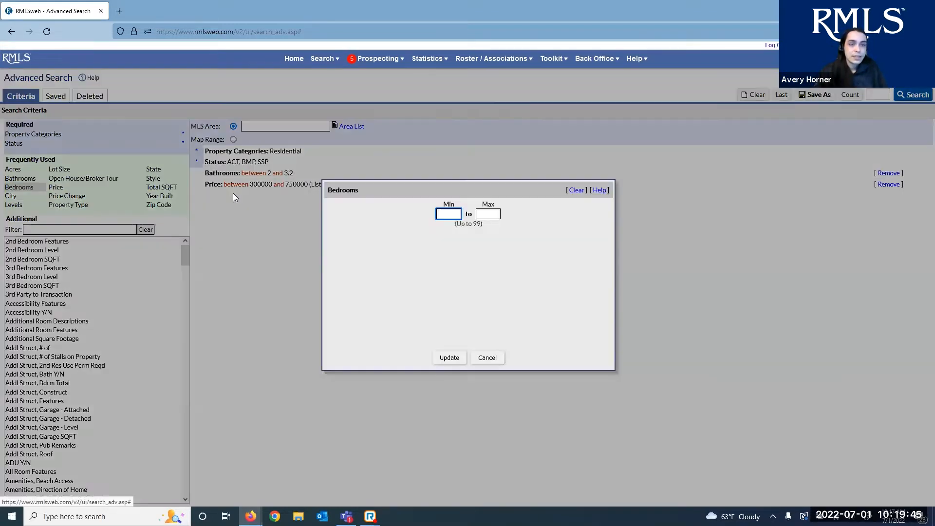
text(2)
click(484, 212)
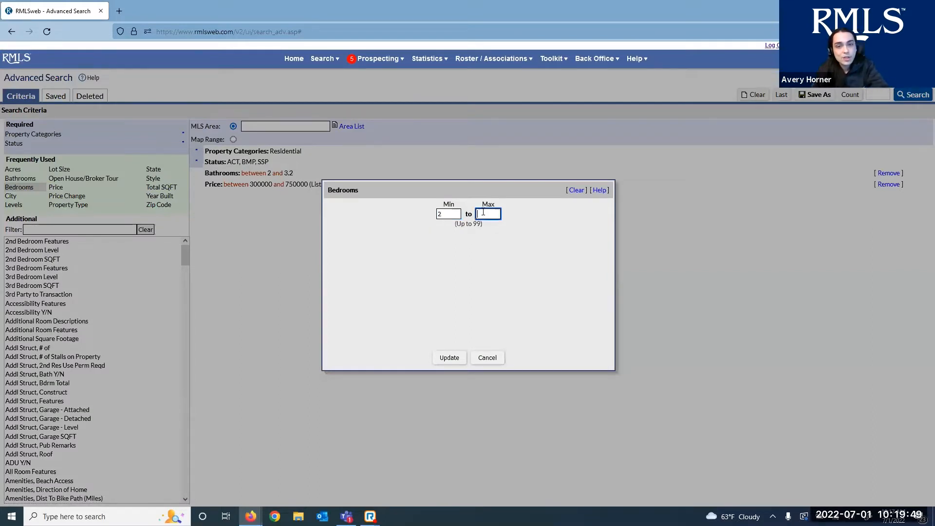
click(452, 358)
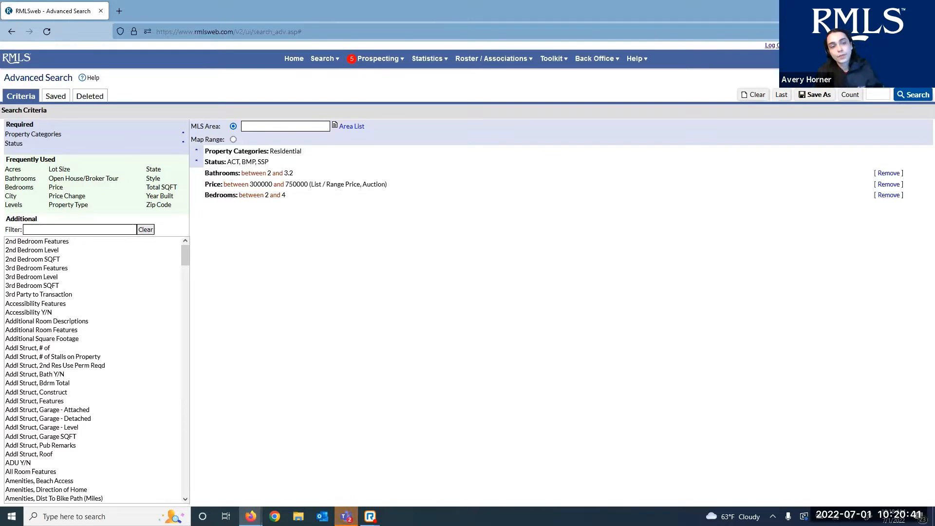
click(80, 228)
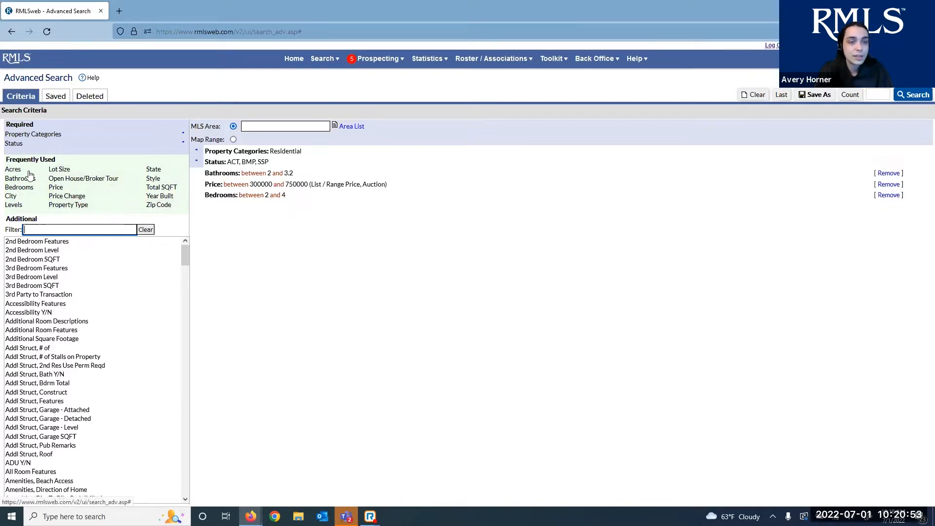
Browse the Additional field list, then filter it by 'Features'
scroll(73, 302, down, 20)
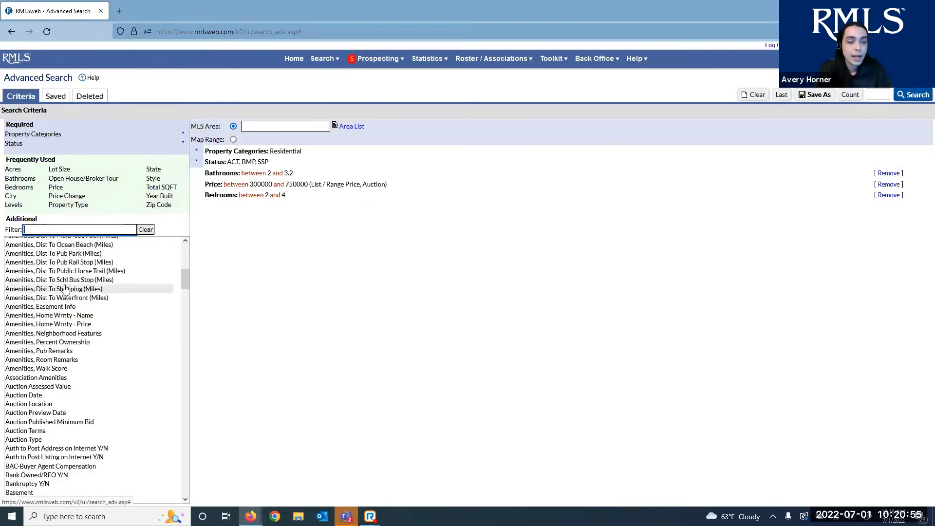
scroll(79, 310, down, 20)
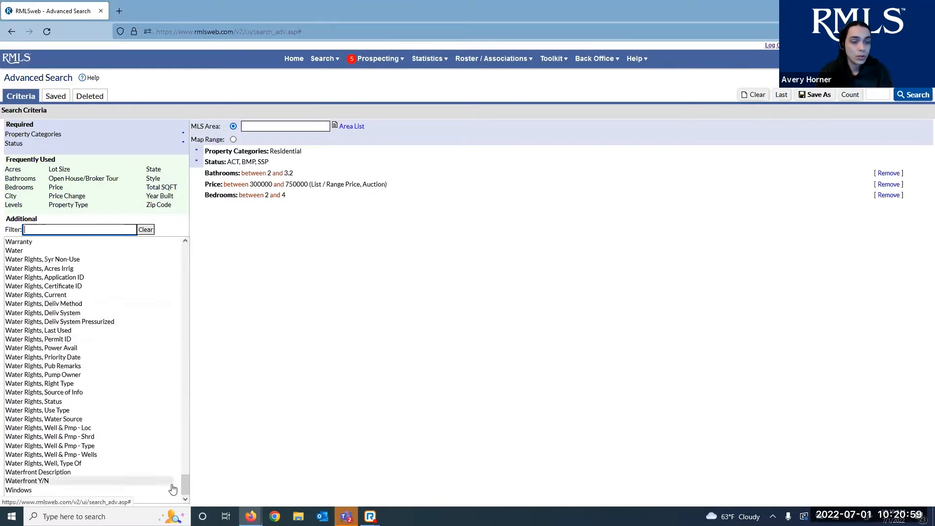
drag(184, 487, 69, 227)
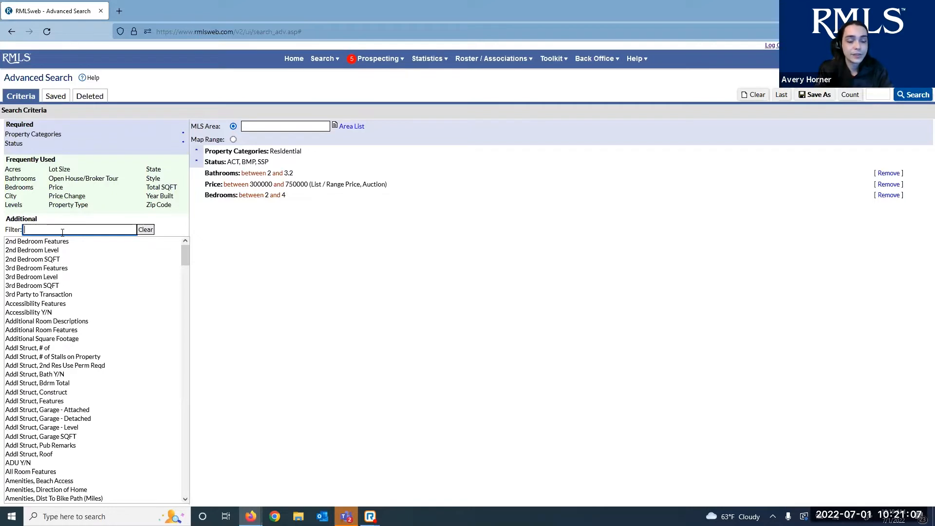
text(Features)
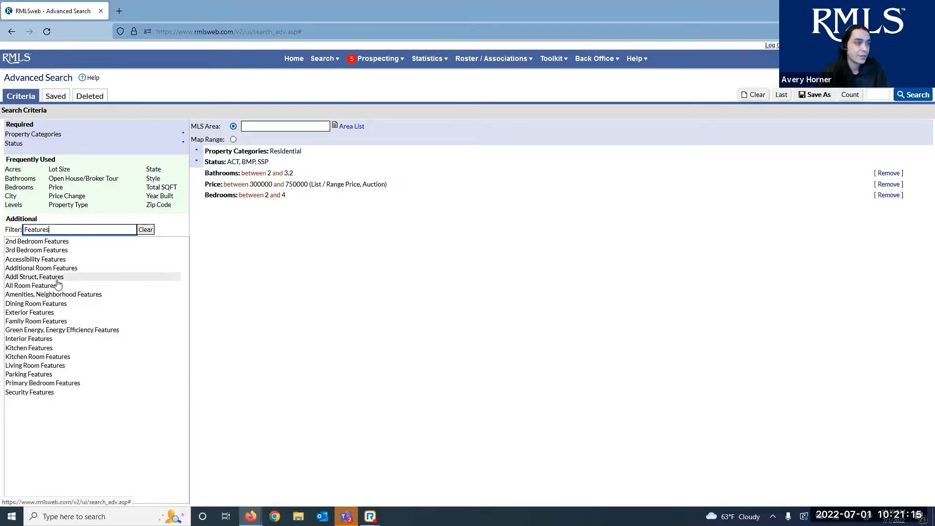
In Exterior Features, tick RV Hookup and RV Parking with And matching
click(38, 314)
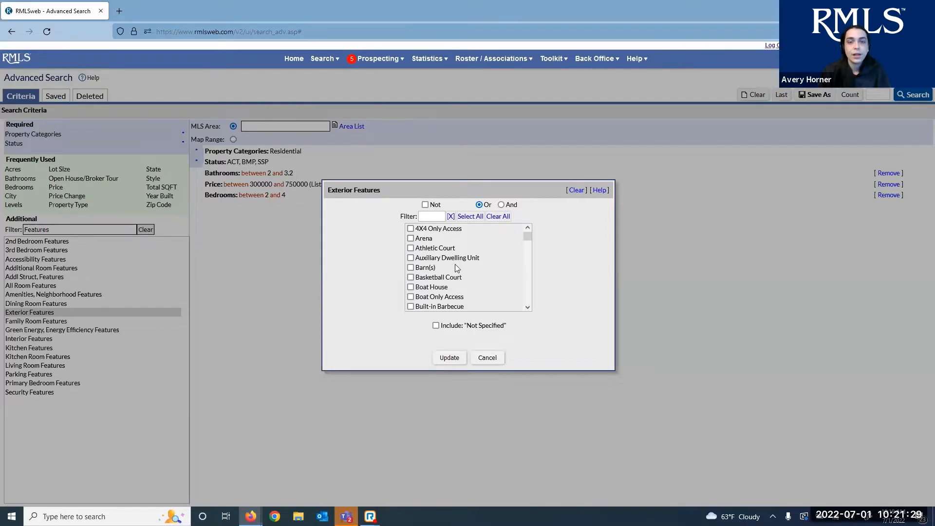
scroll(455, 264, down, 10)
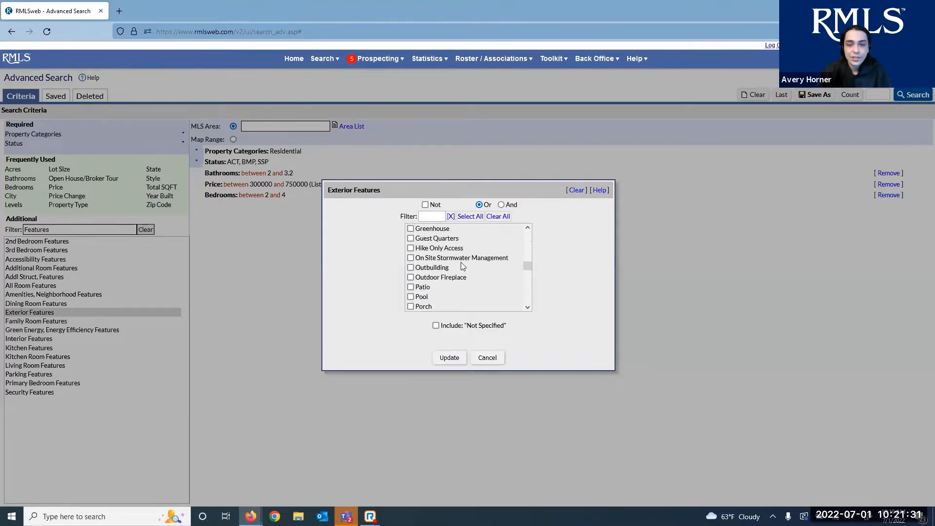
scroll(461, 262, down, 2)
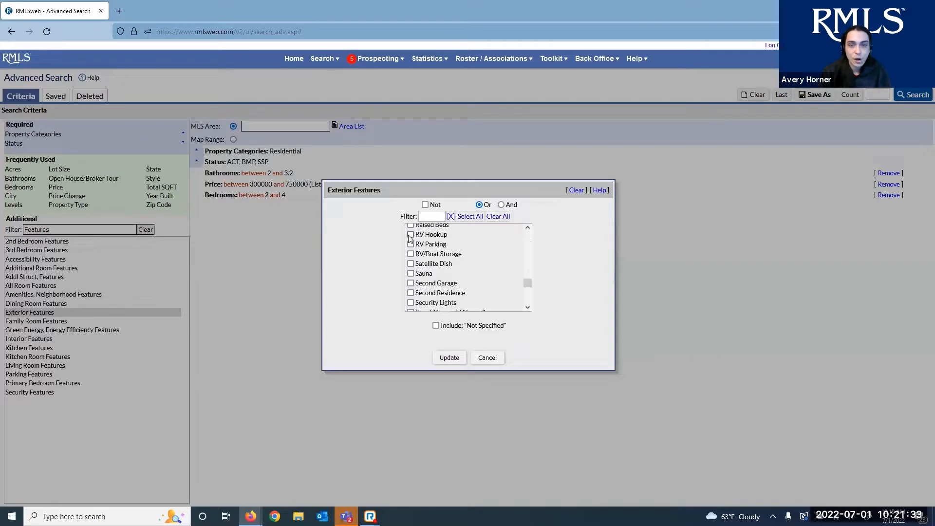
click(410, 234)
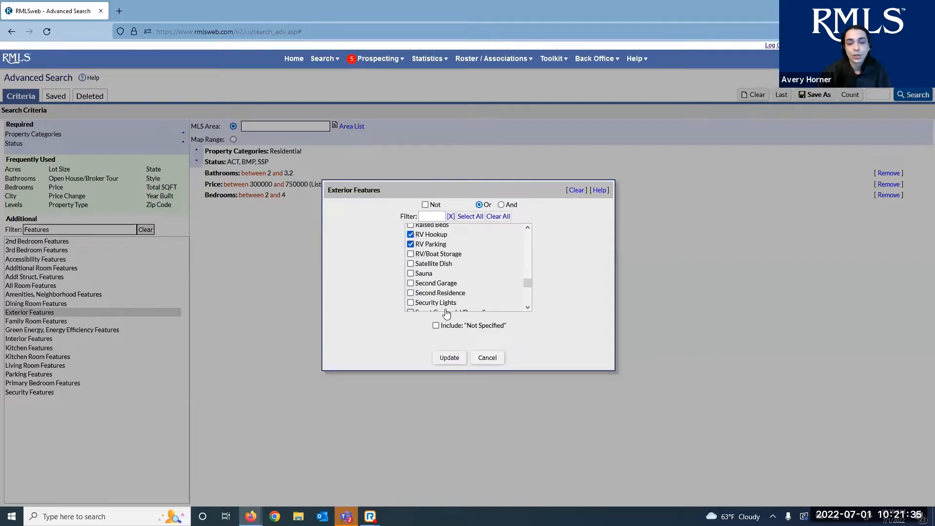
scroll(429, 287, down, 2)
scroll(430, 291, up, 2)
scroll(429, 291, down, 5)
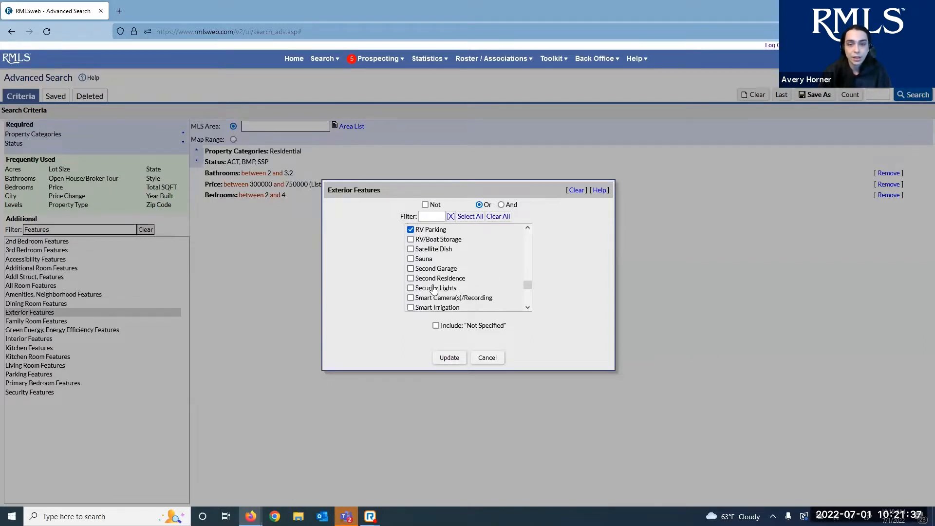
scroll(445, 286, up, 2)
scroll(457, 271, down, 2)
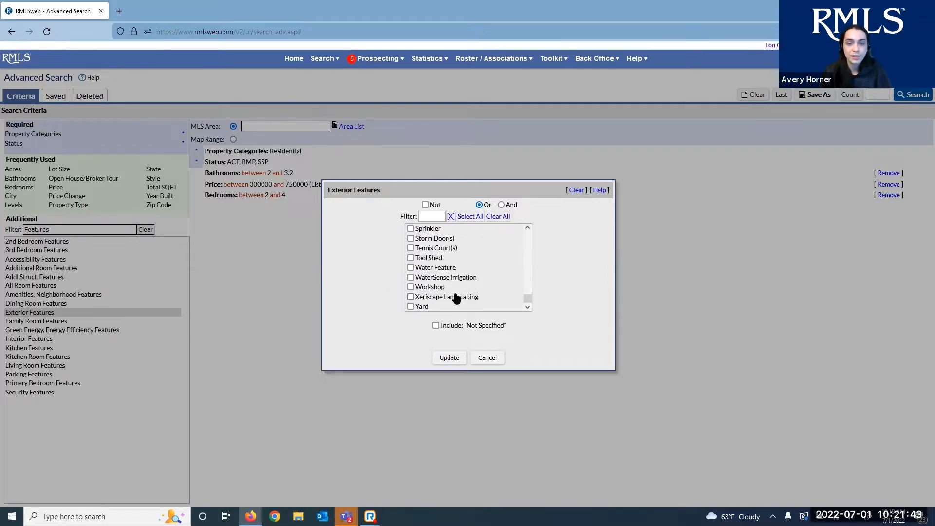
scroll(460, 281, up, 5)
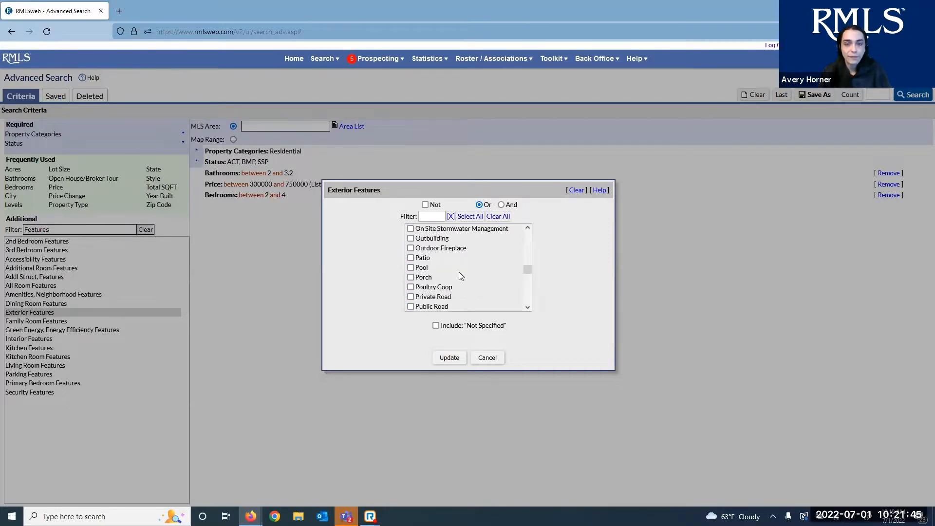
scroll(455, 272, up, 5)
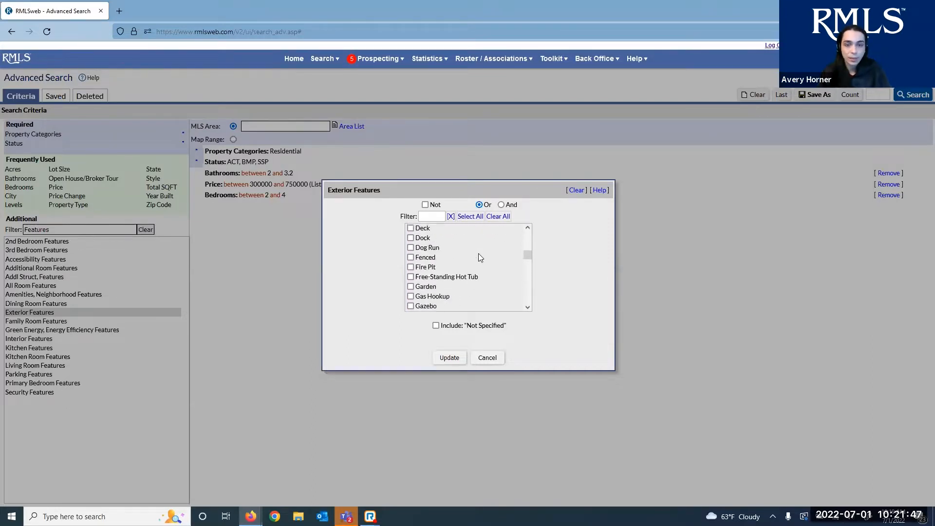
scroll(442, 279, up, 5)
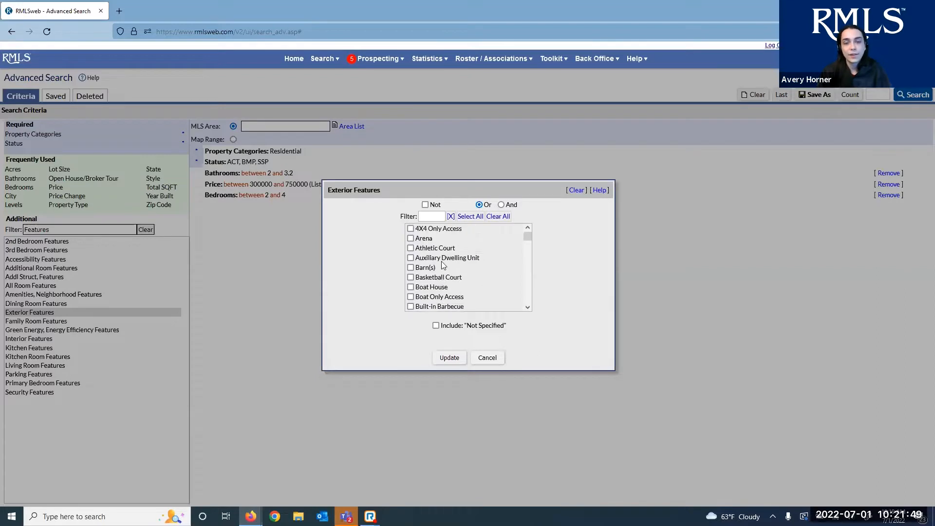
scroll(478, 273, down, 10)
scroll(478, 273, up, 2)
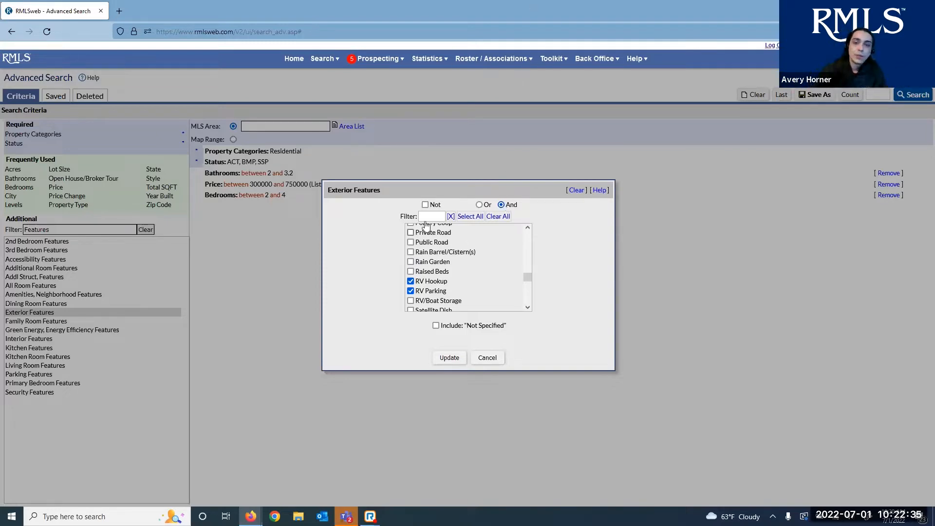
Try the Or and Not options for Exterior Features, then cancel without applying
click(480, 204)
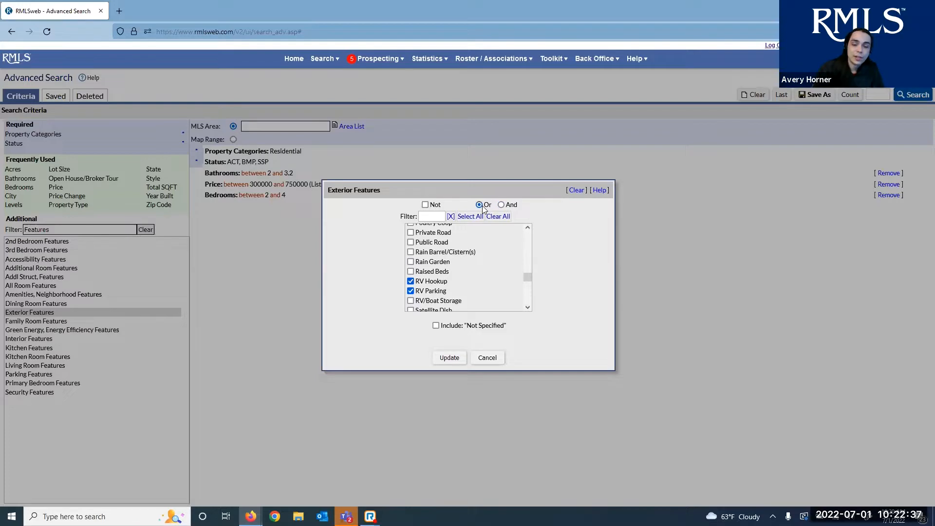
click(426, 206)
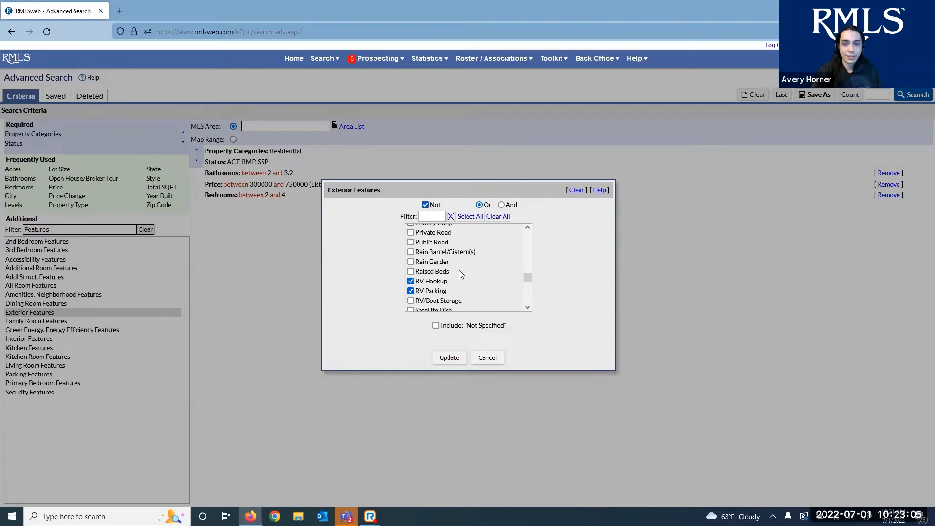
click(493, 361)
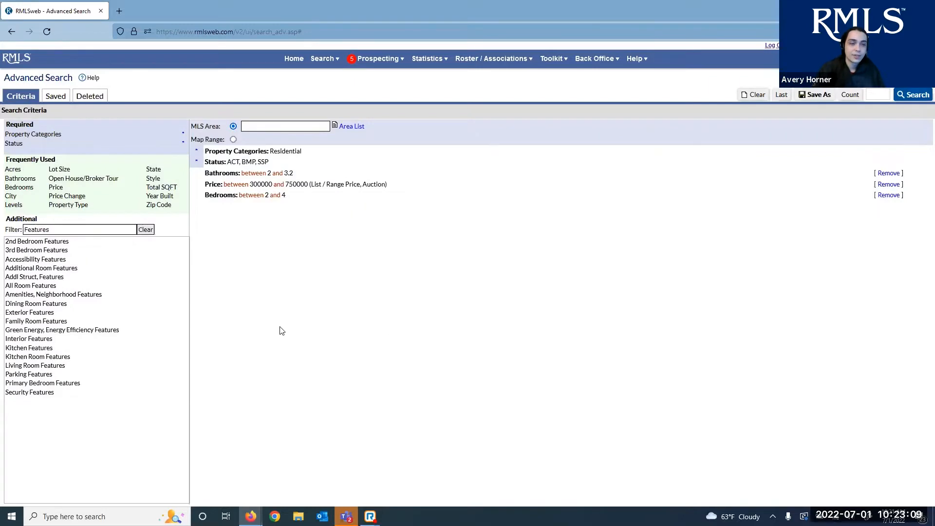
click(41, 341)
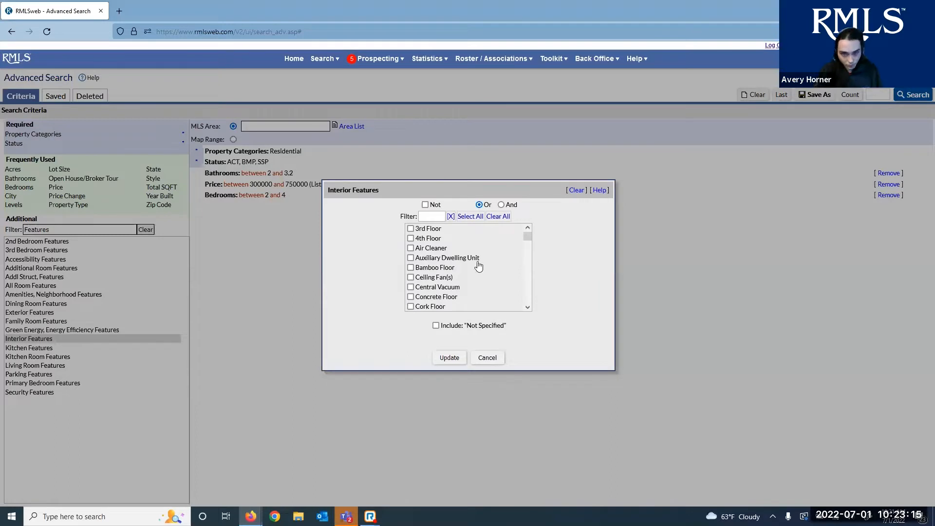
scroll(467, 263, down, 4)
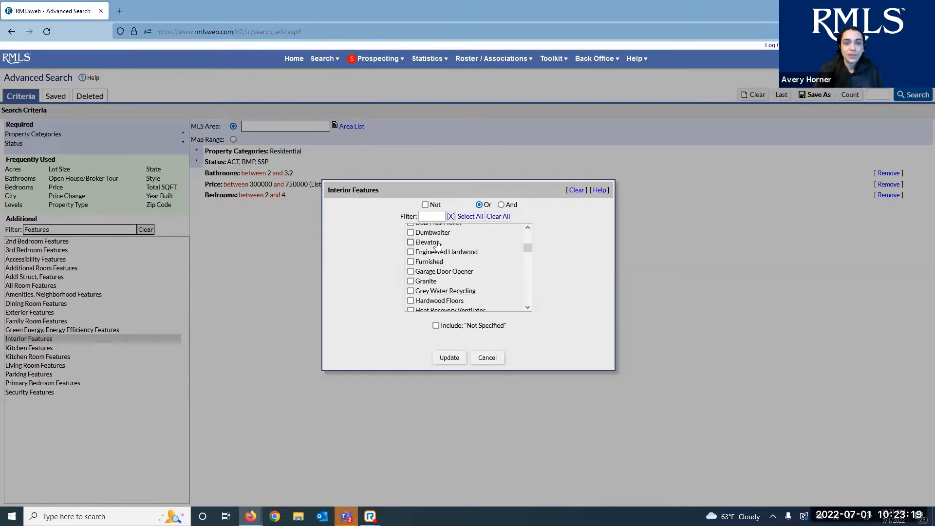
scroll(475, 265, down, 2)
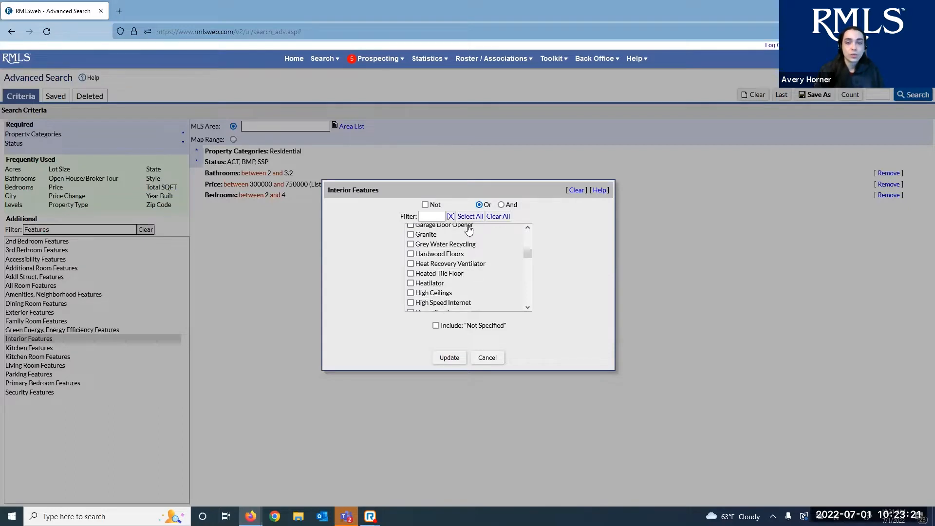
scroll(449, 269, down, 3)
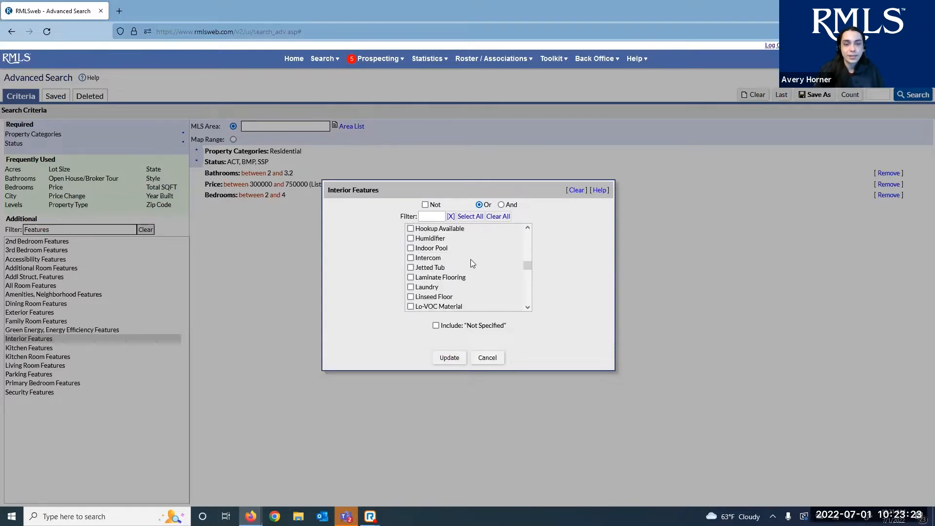
scroll(463, 256, down, 12)
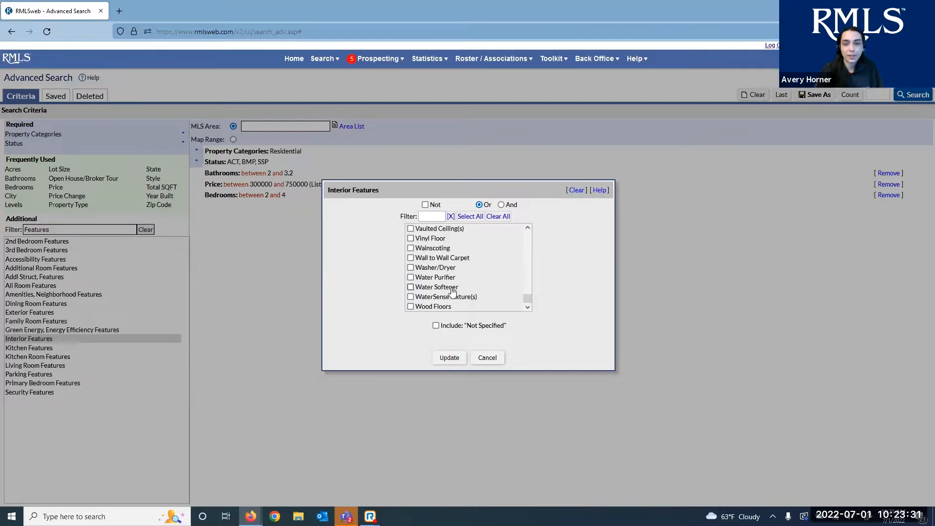
scroll(453, 284, up, 15)
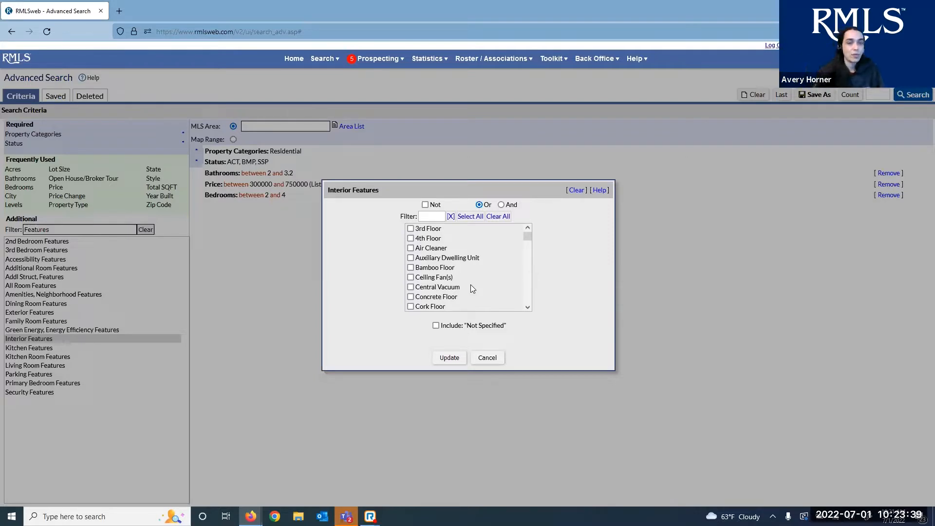
click(488, 358)
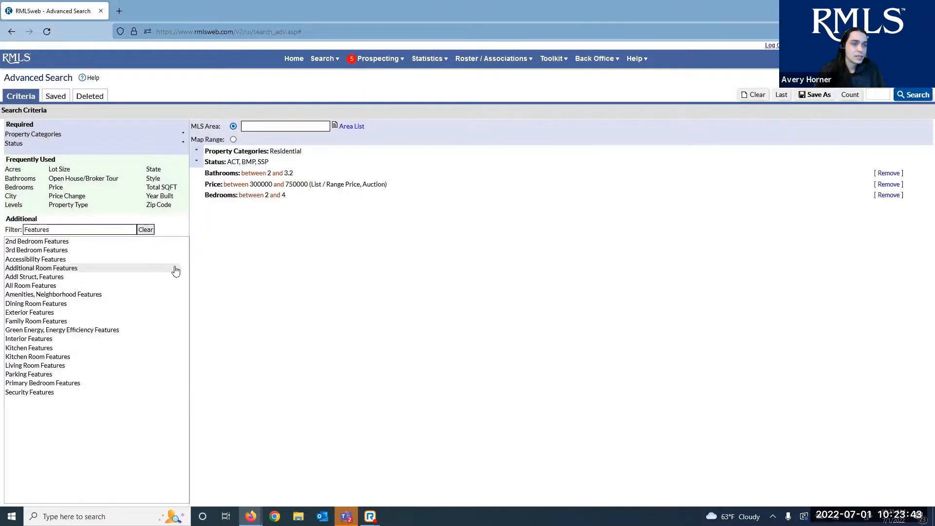
Filter the Additional list by 'Term' and select the Terms field
double_click(71, 228)
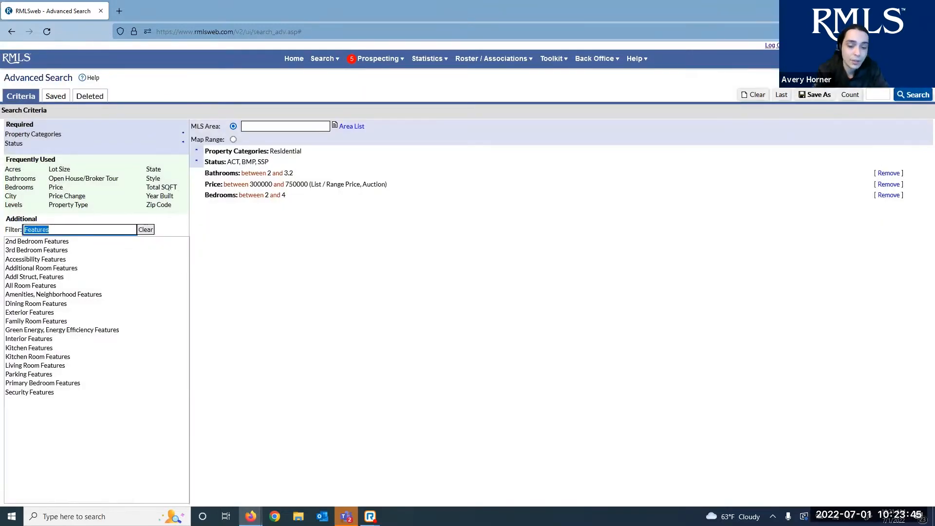
text(Term)
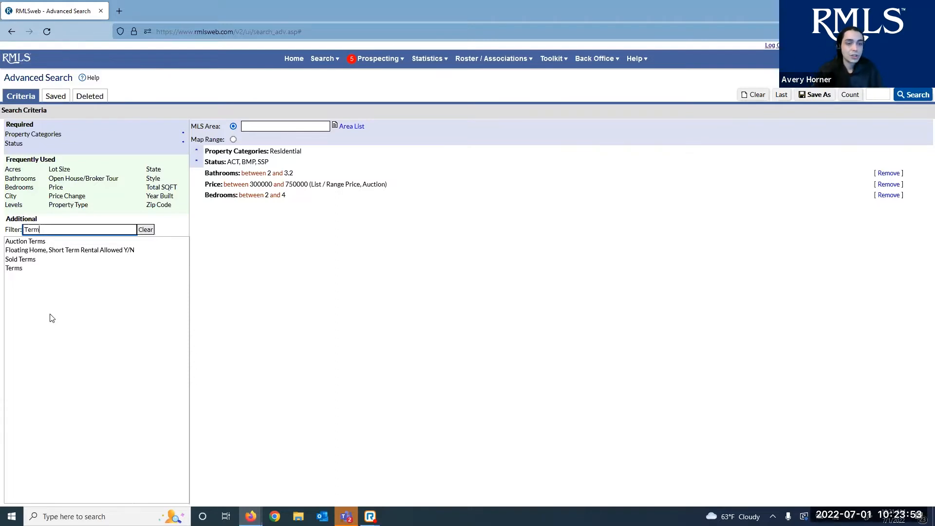
click(18, 273)
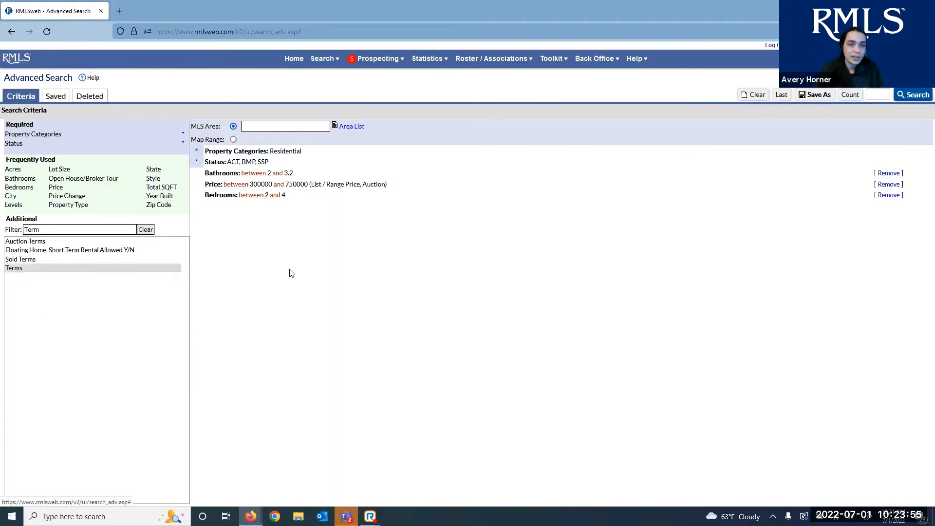
click(24, 267)
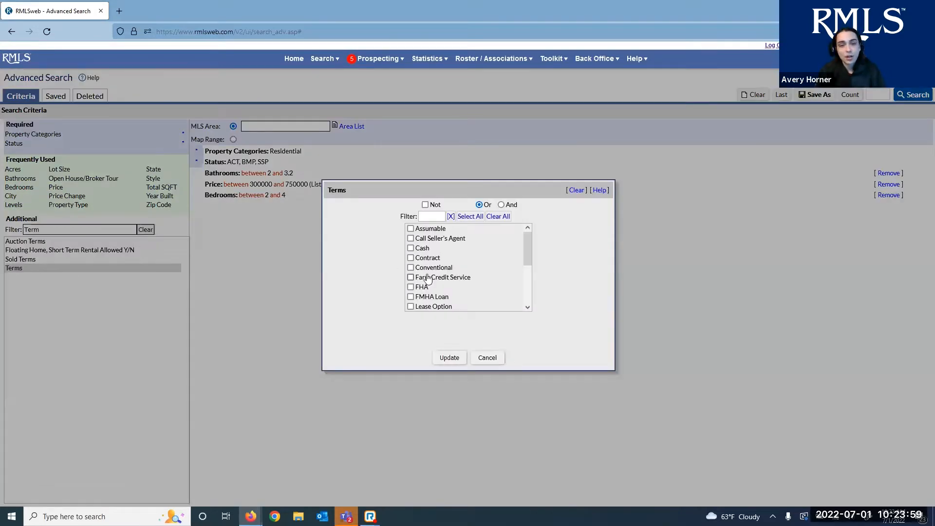
scroll(463, 267, down, 3)
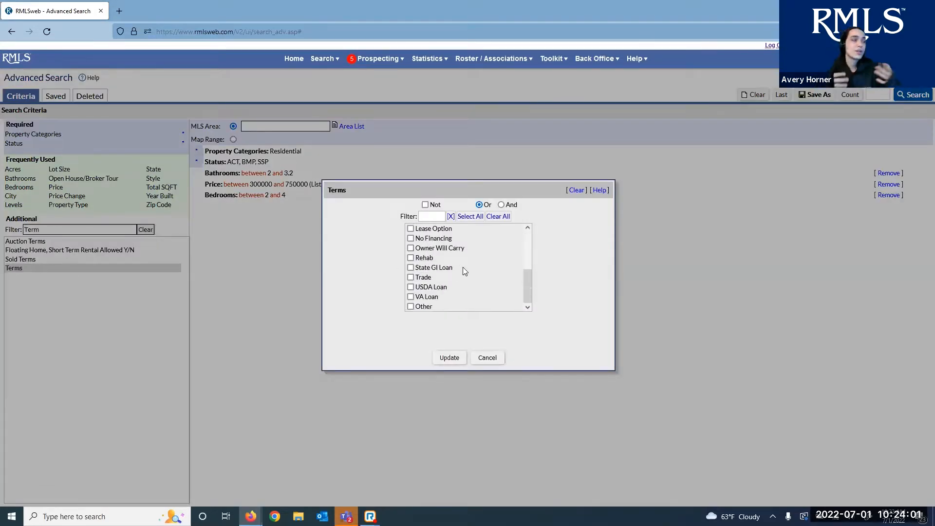
scroll(463, 267, up, 3)
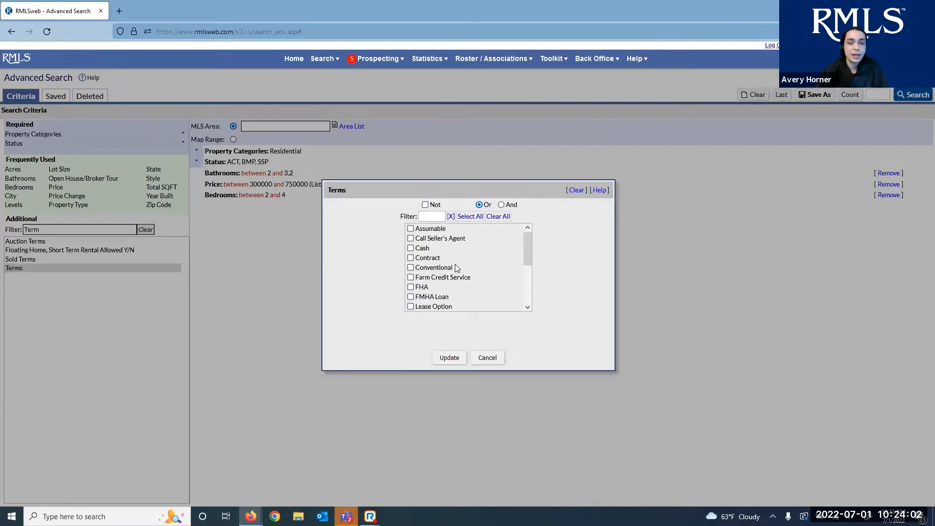
click(422, 248)
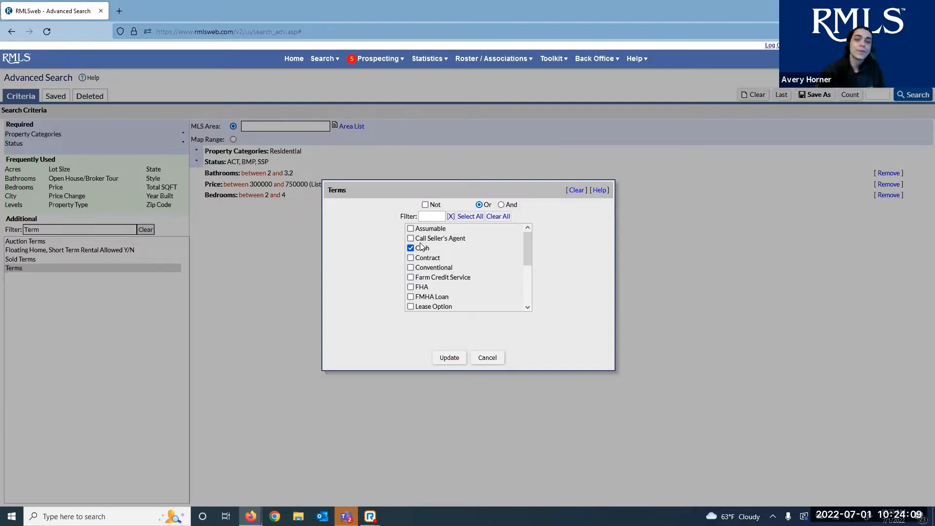
scroll(437, 247, down, 3)
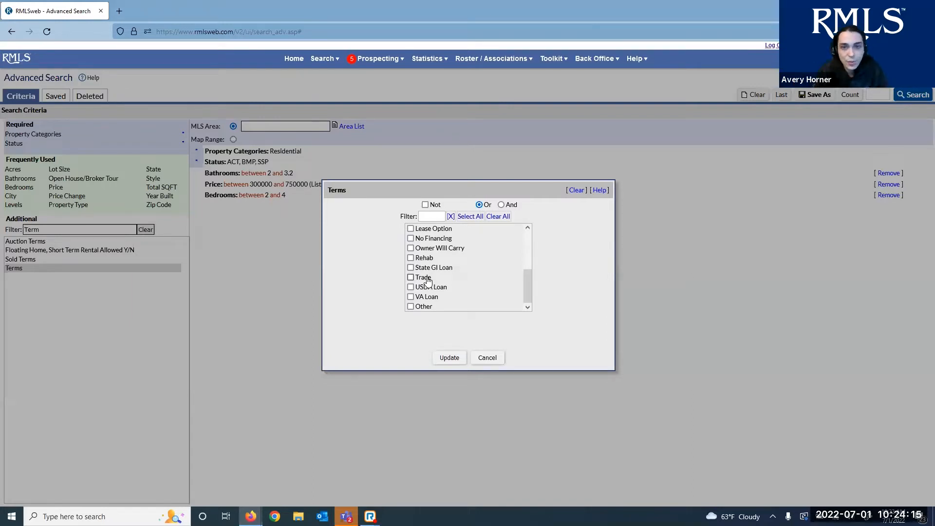
scroll(448, 283, up, 3)
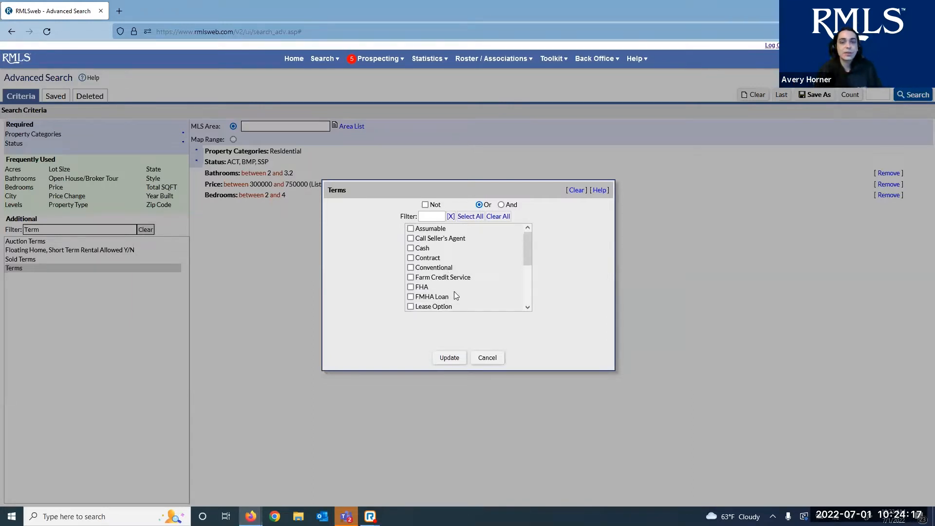
click(488, 358)
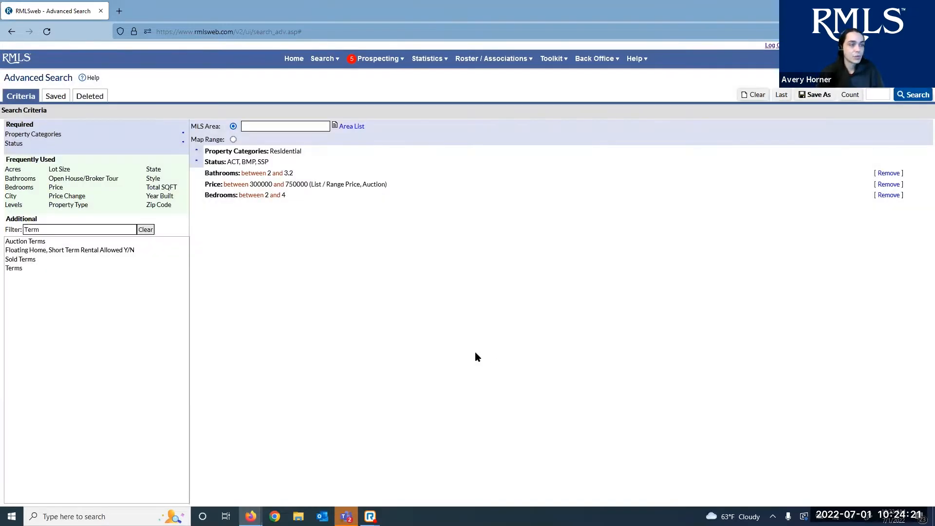
Change the Additional list filter from 'Term' to 'primary', then to 'remarks'
double_click(132, 229)
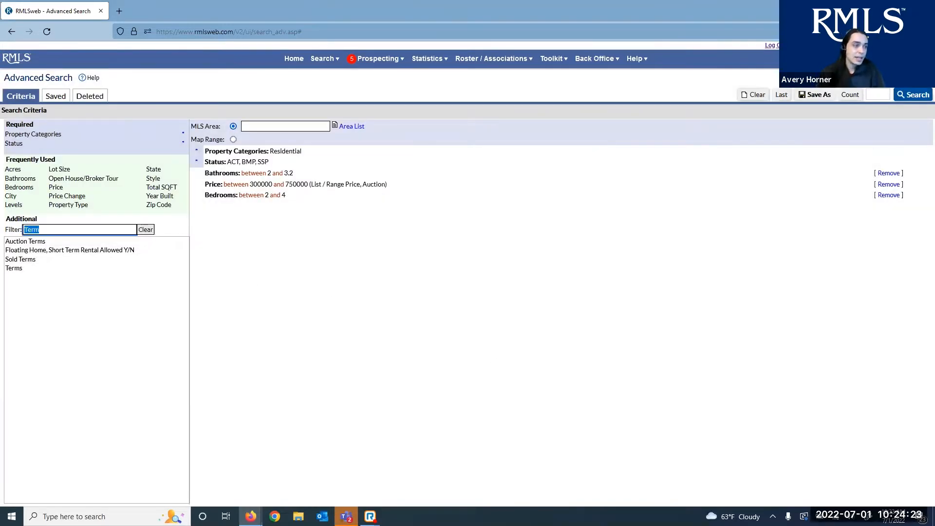
text(primary)
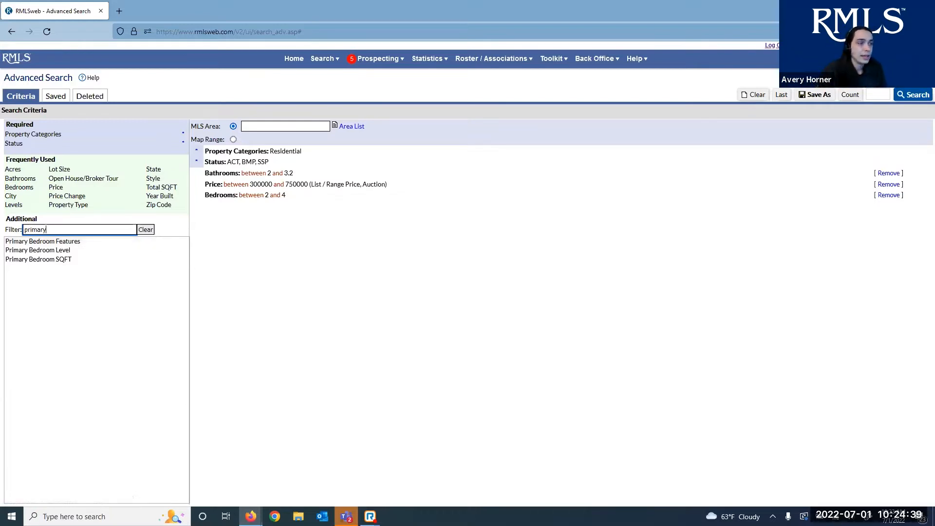
drag(49, 230, 17, 229)
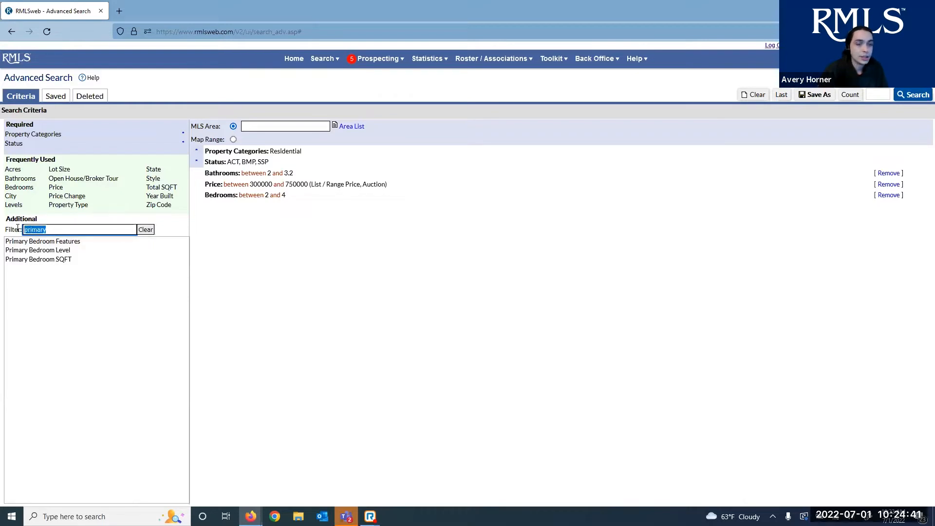
text(re)
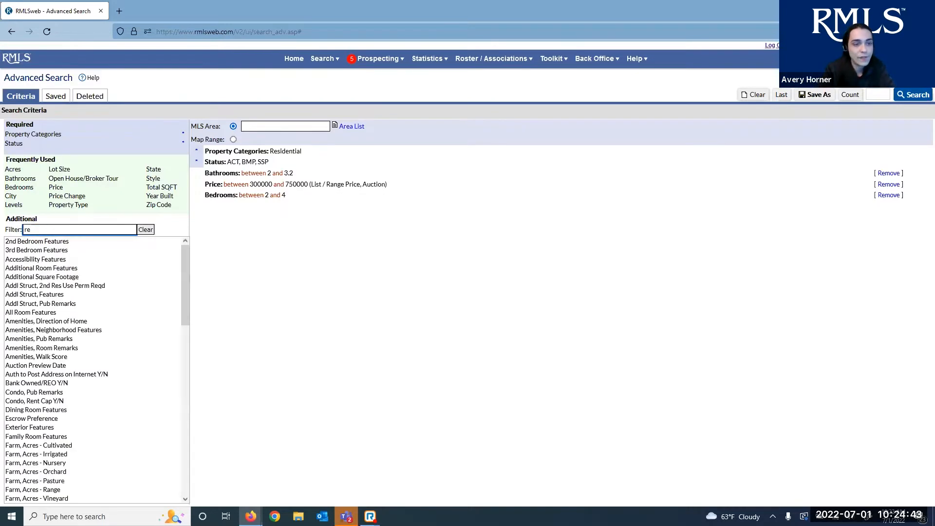
text(marks)
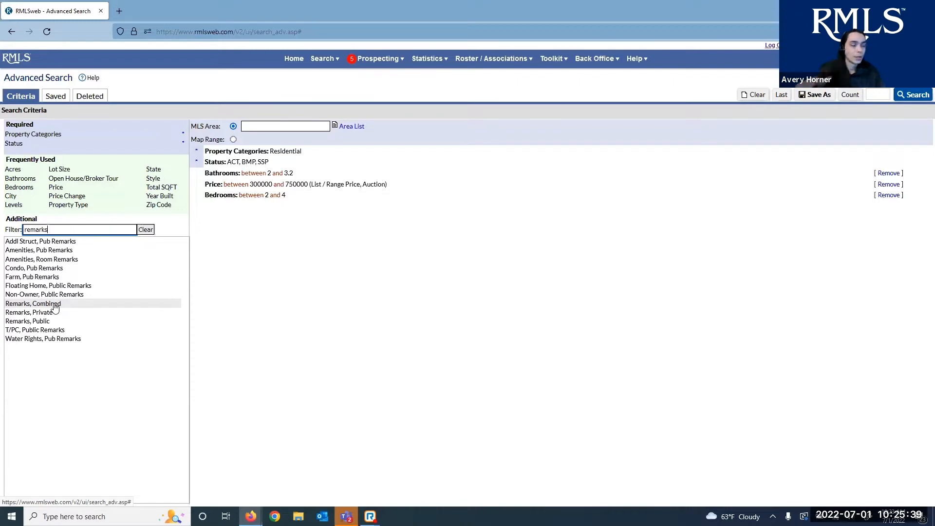
Inspect the Remarks, Private value options and close it without adding
click(55, 305)
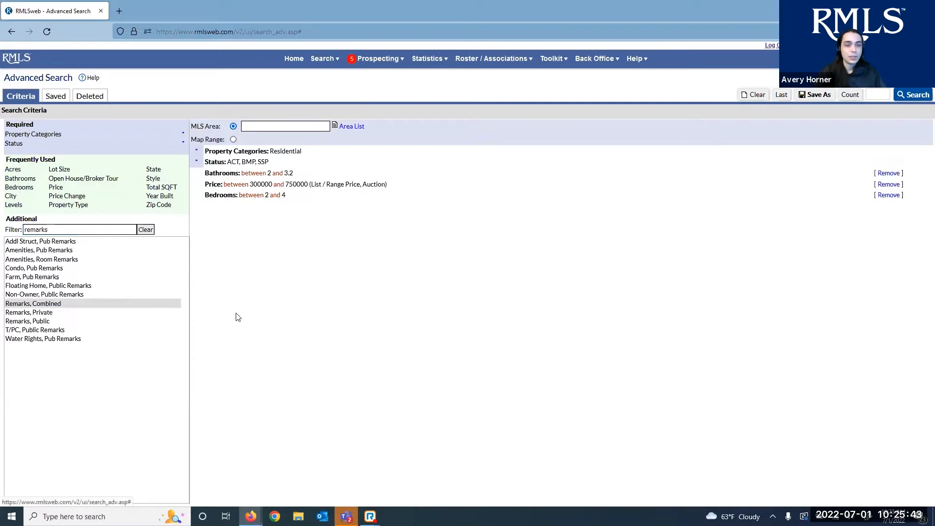
double_click(52, 314)
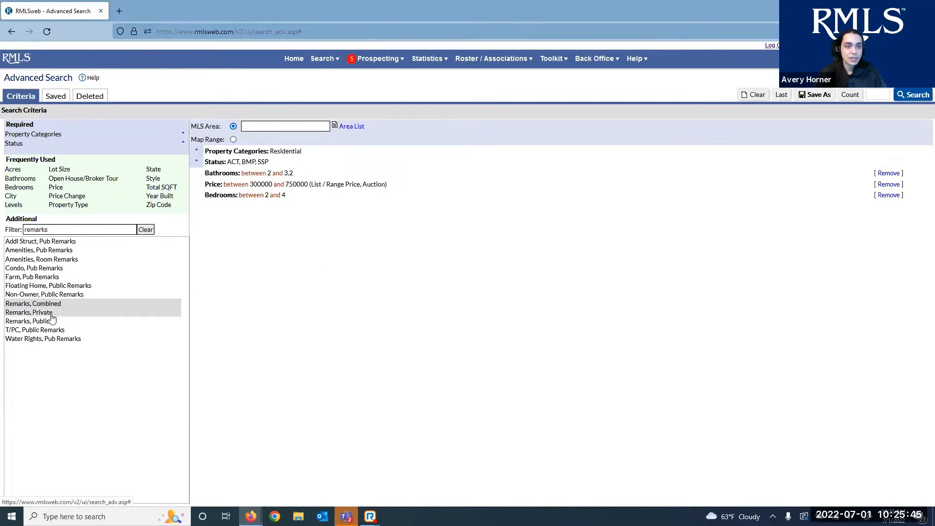
click(488, 360)
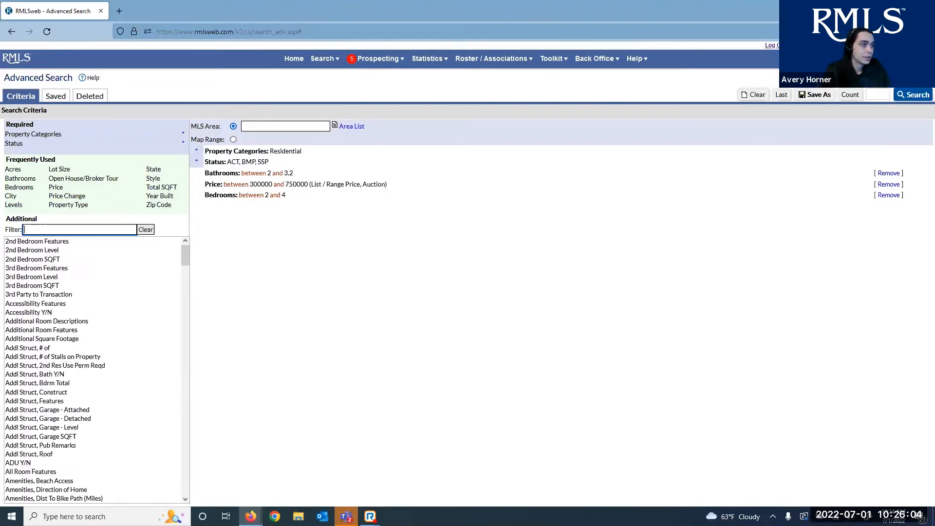
scroll(145, 341, down, 8)
scroll(145, 344, up, 8)
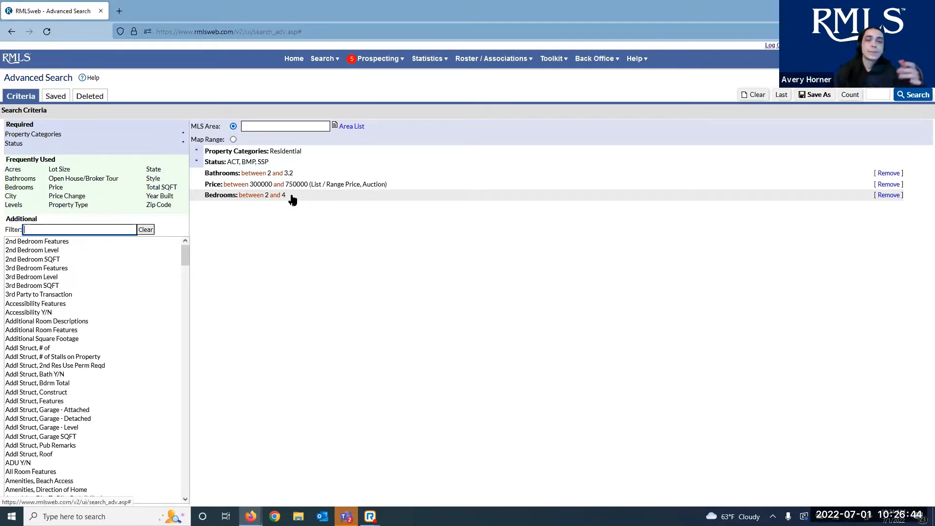
click(244, 128)
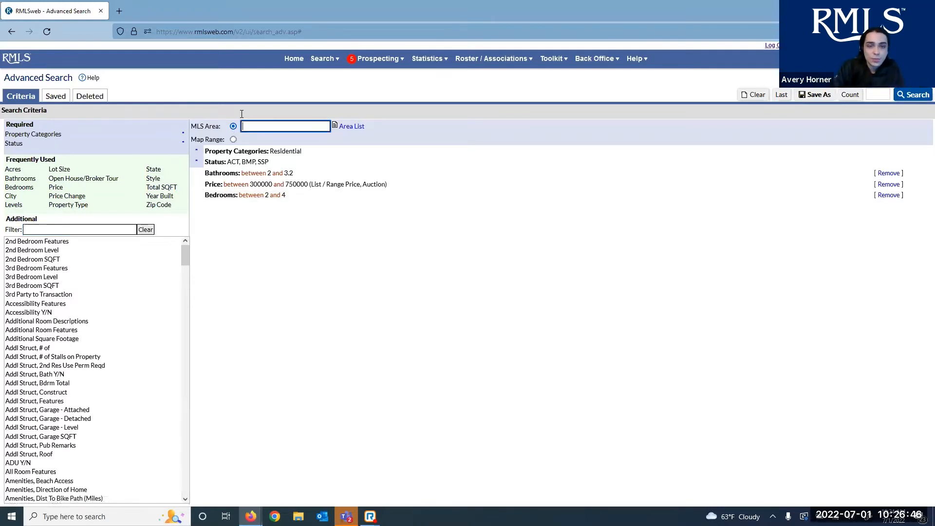
click(345, 128)
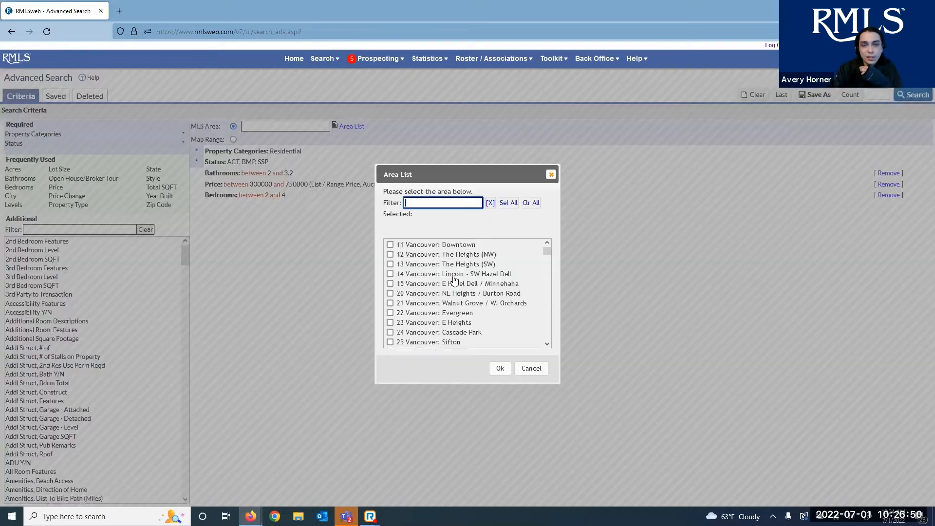
scroll(464, 278, down, 5)
click(552, 174)
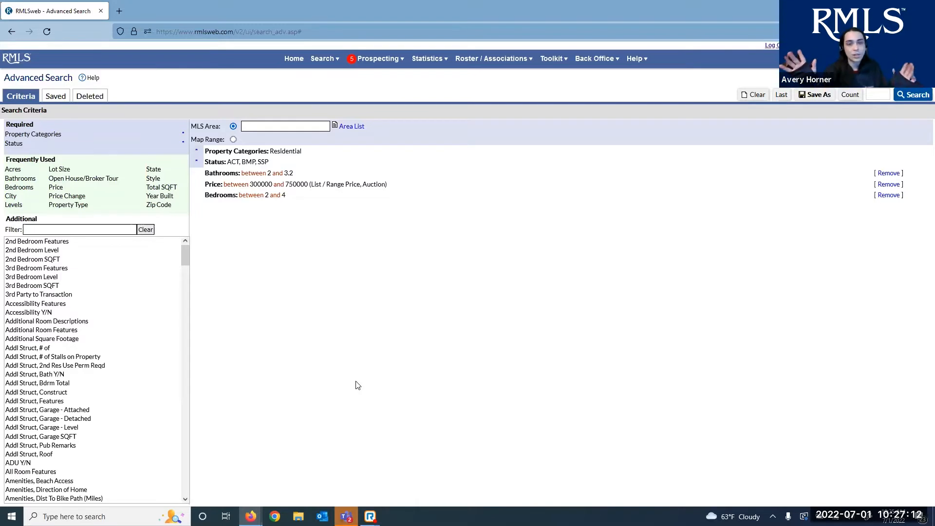
Switch the search area to Map Range and zoom the map into Portland
click(234, 140)
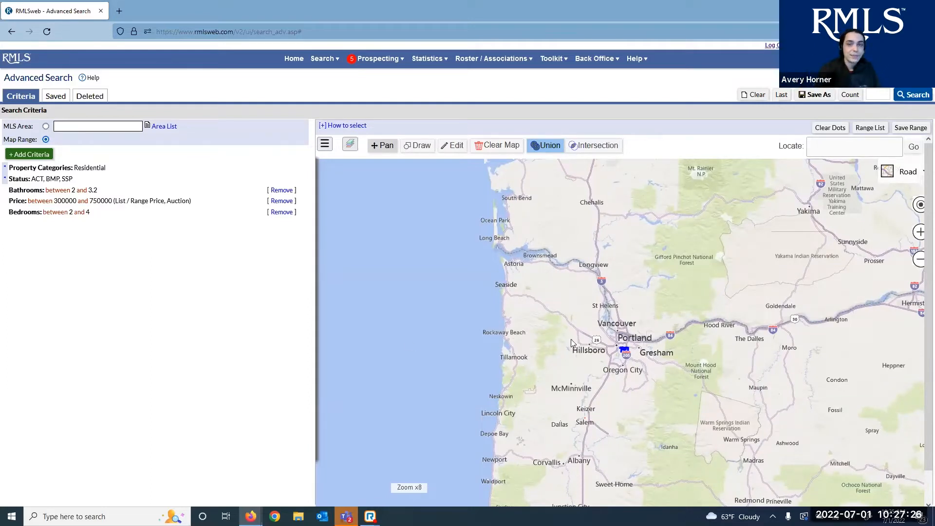
scroll(624, 350, up, 2)
scroll(624, 349, up, 4)
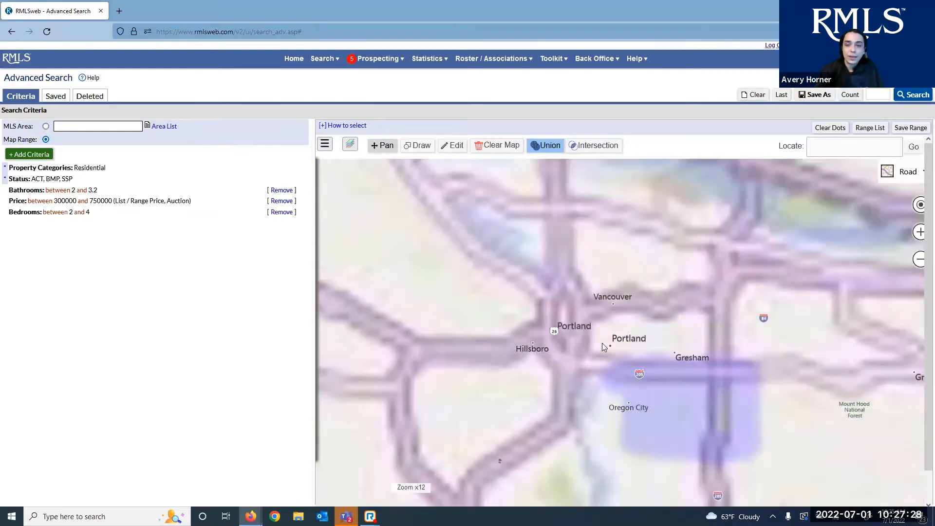
scroll(603, 349, down, 2)
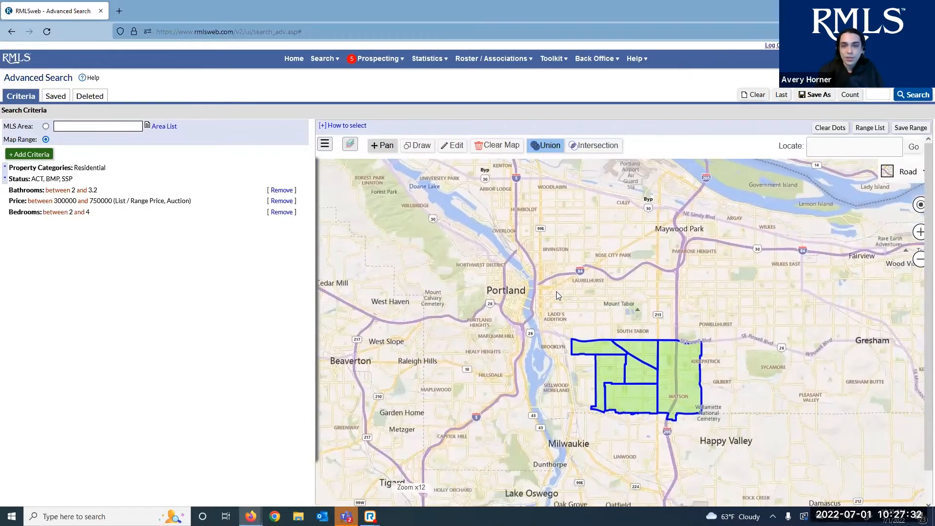
Clear the existing polygon search area and pan toward southeast Portland
click(486, 145)
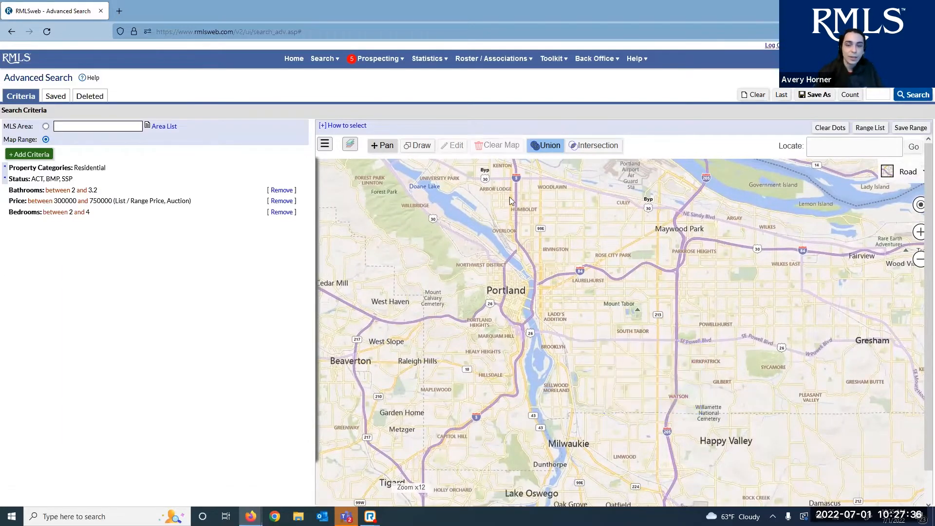
scroll(615, 344, up, 1)
drag(603, 338, 560, 249)
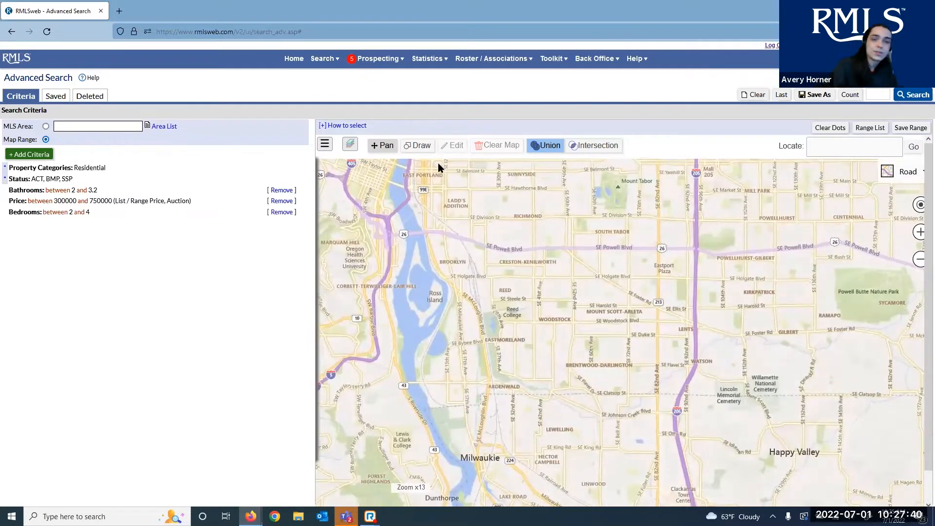
drag(464, 200, 471, 206)
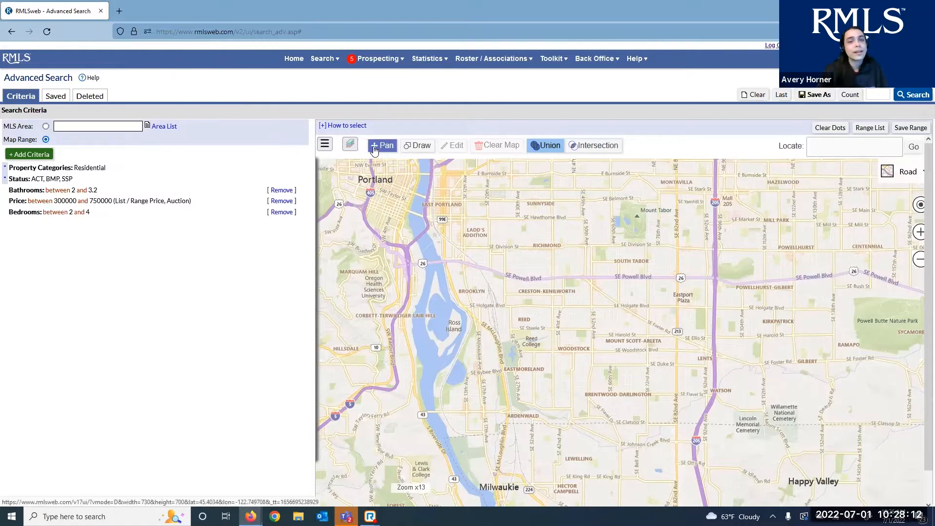
click(382, 148)
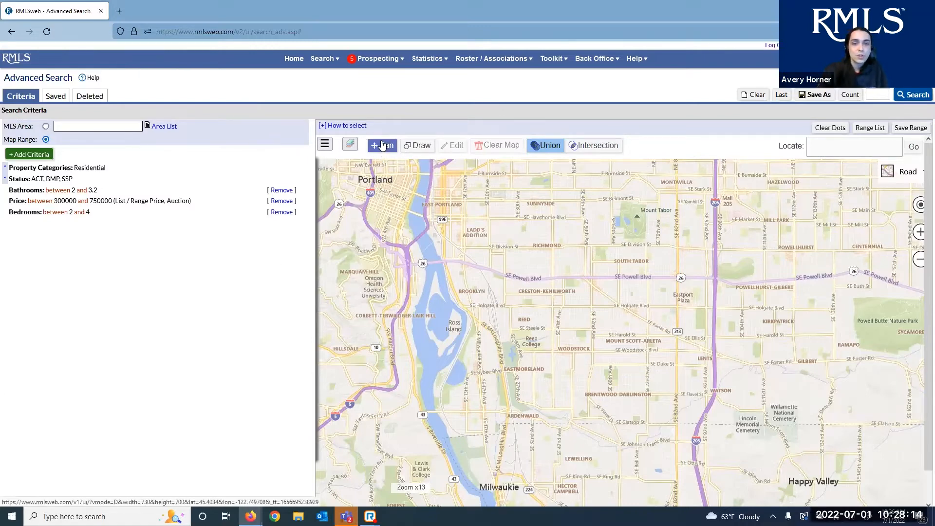
drag(481, 250, 531, 172)
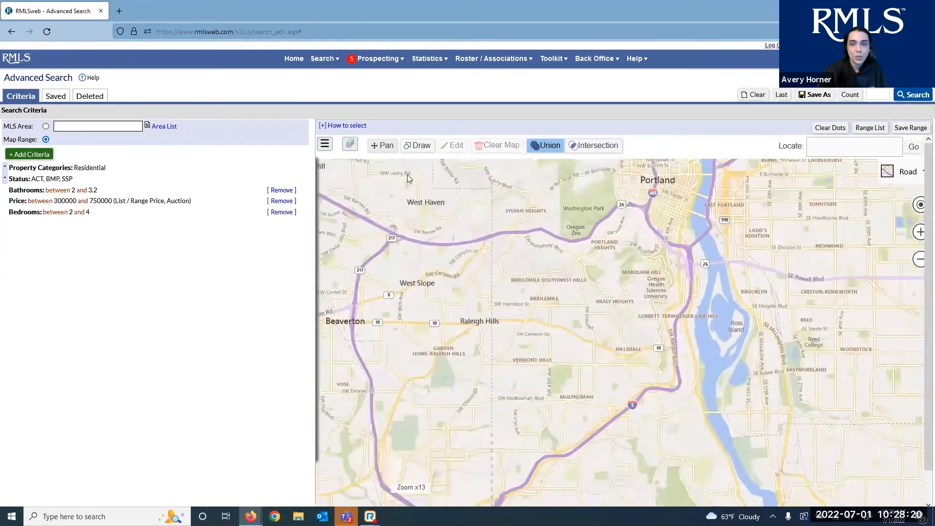
drag(725, 277, 449, 205)
drag(561, 356, 421, 109)
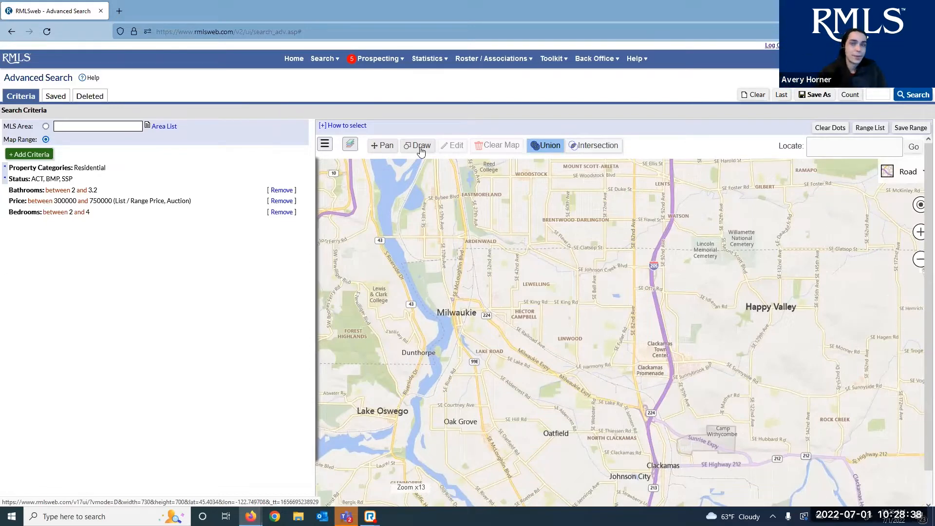
click(920, 232)
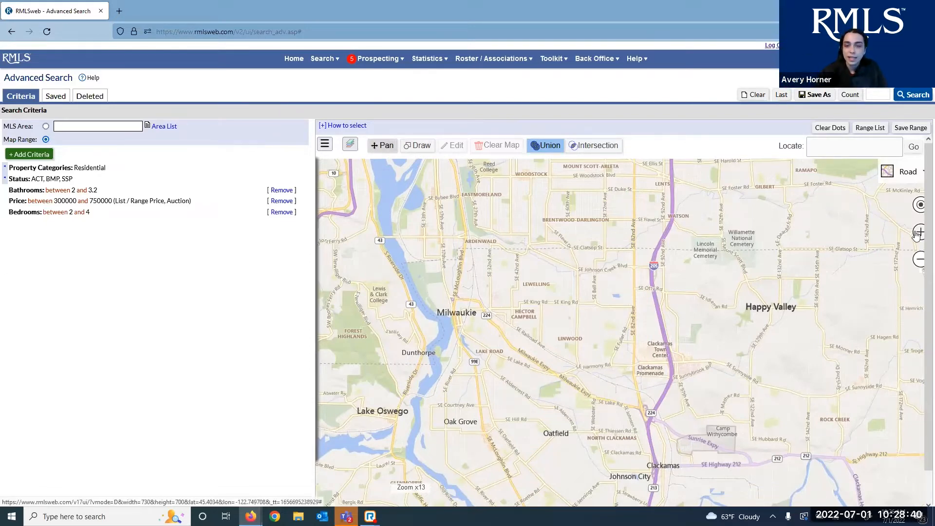
click(920, 255)
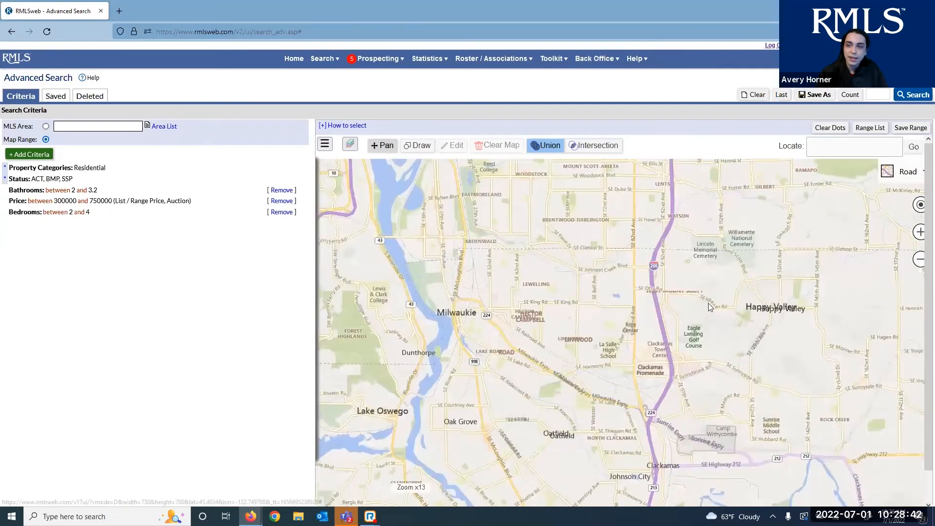
click(920, 204)
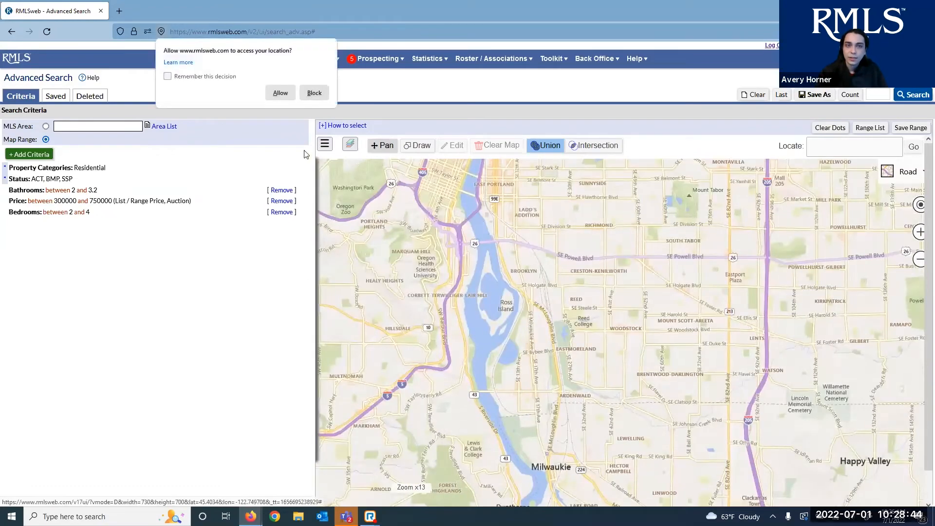
click(280, 93)
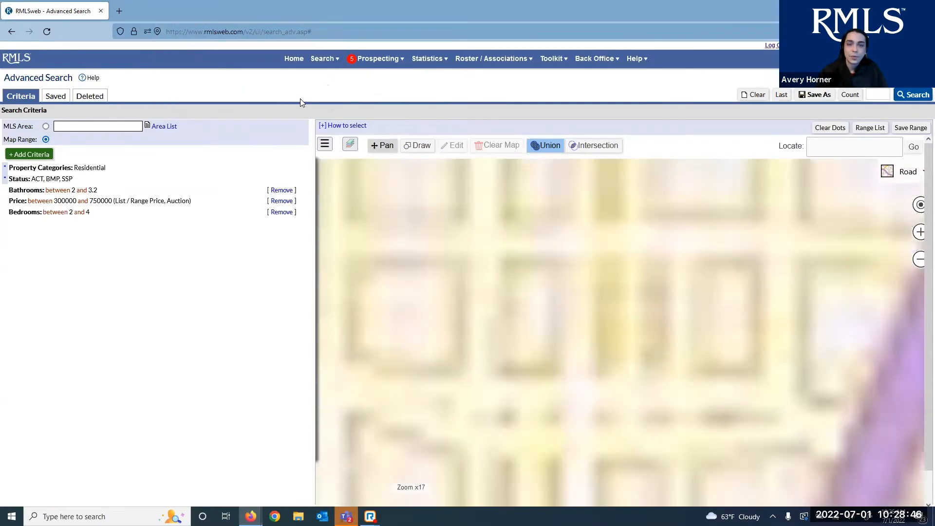
scroll(658, 331, down, 3)
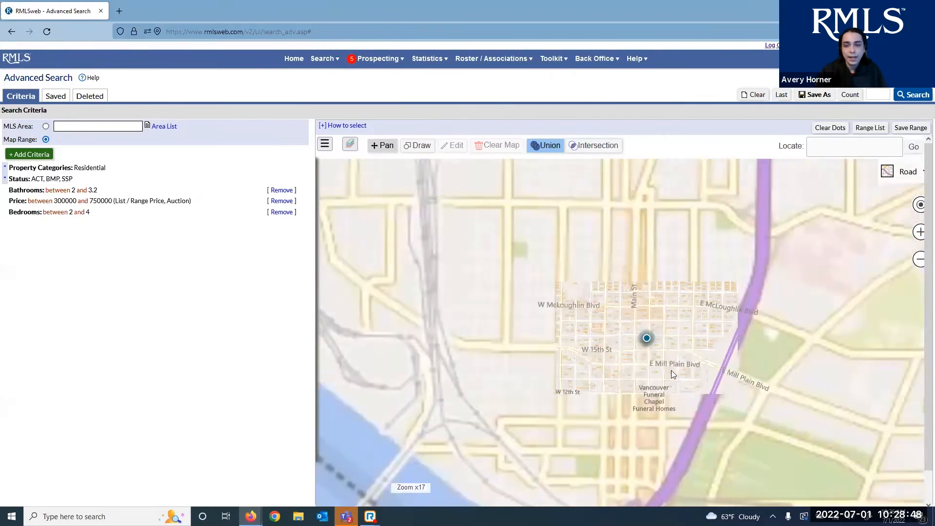
scroll(616, 350, down, 1)
drag(616, 349, 571, 193)
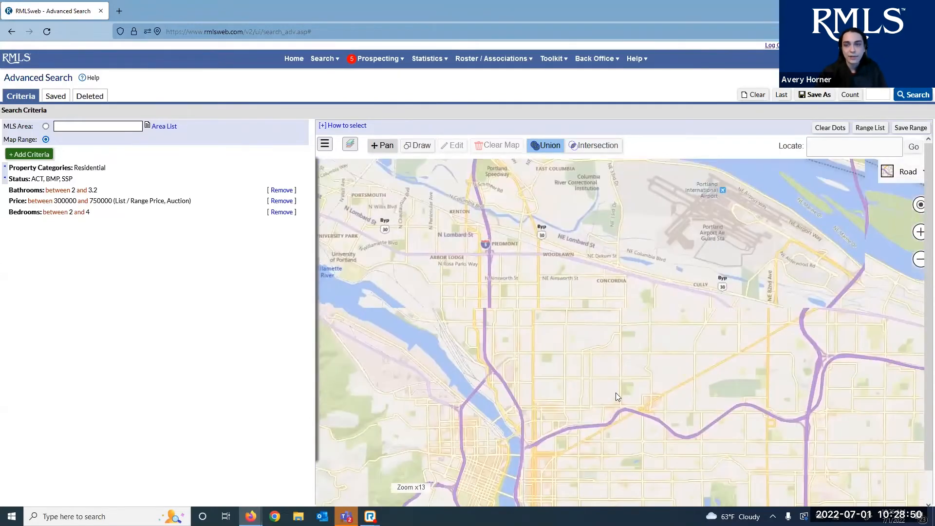
drag(615, 393, 597, 302)
click(835, 154)
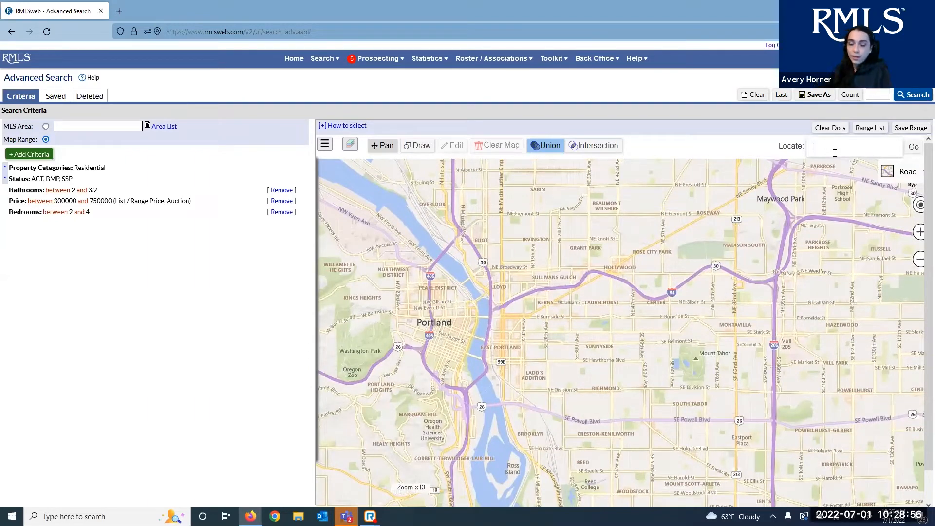
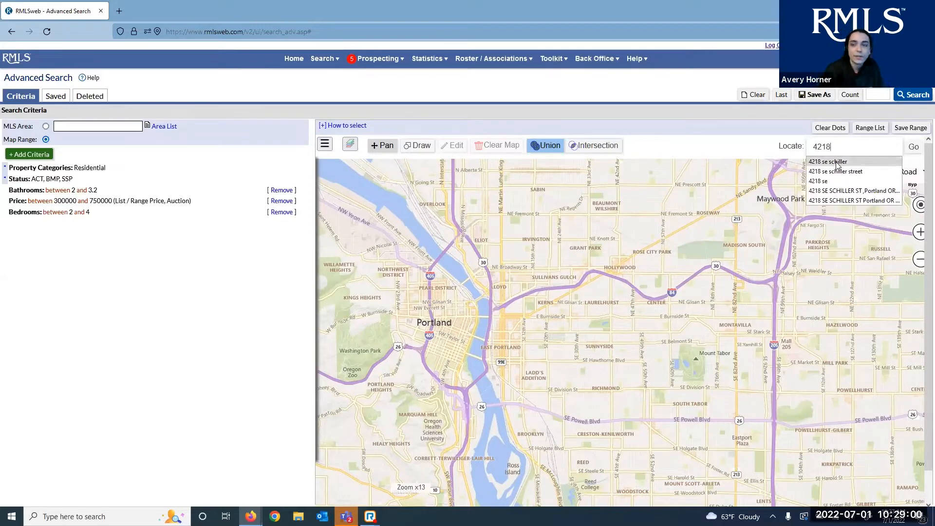
Locate the property's street address on SE Schiller St and centre the map on its pin
click(838, 163)
click(914, 149)
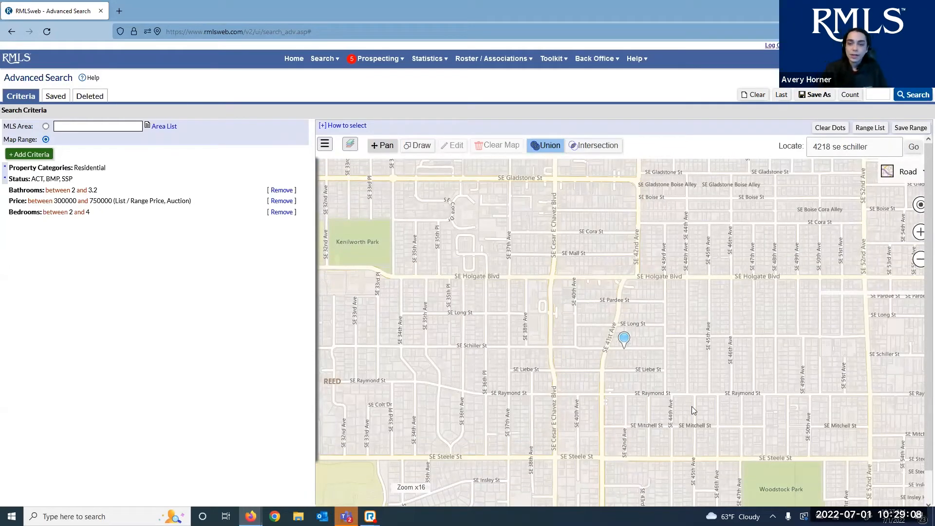
drag(692, 406, 677, 395)
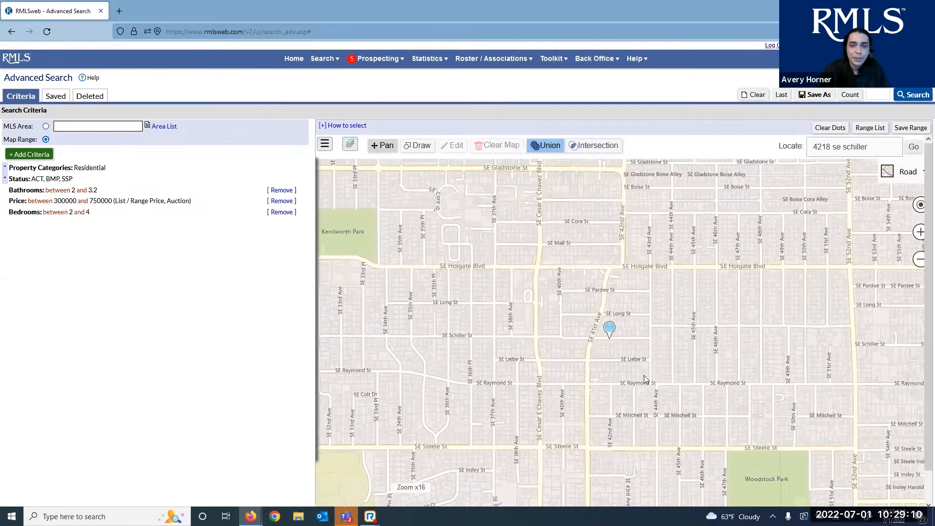
scroll(654, 377, down, 1)
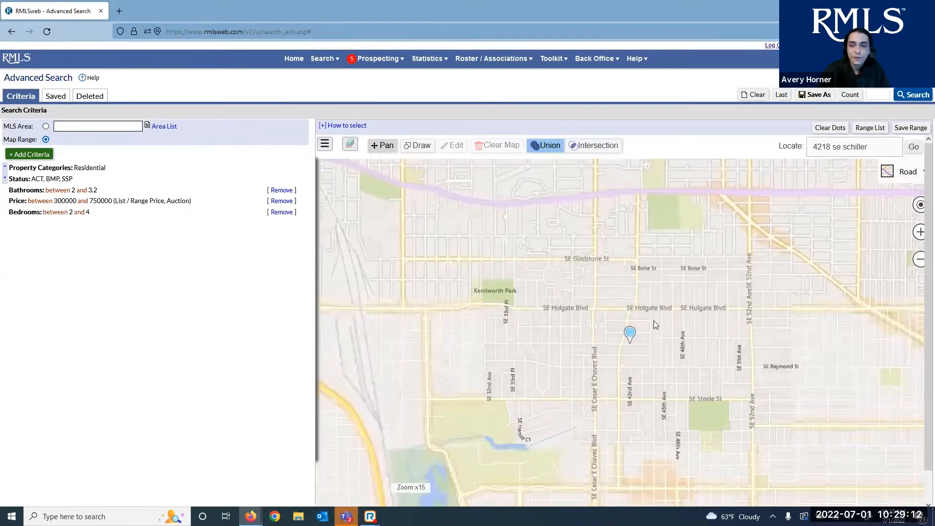
scroll(654, 321, up, 1)
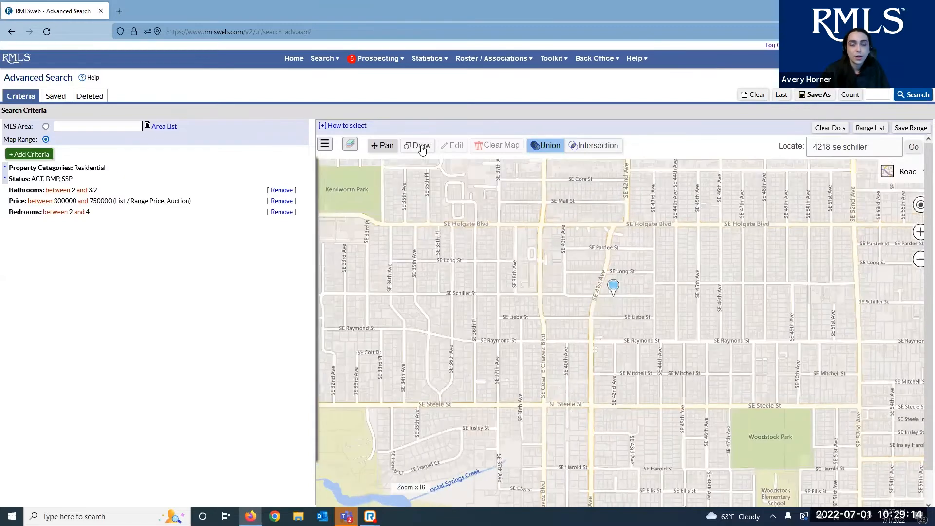
click(421, 146)
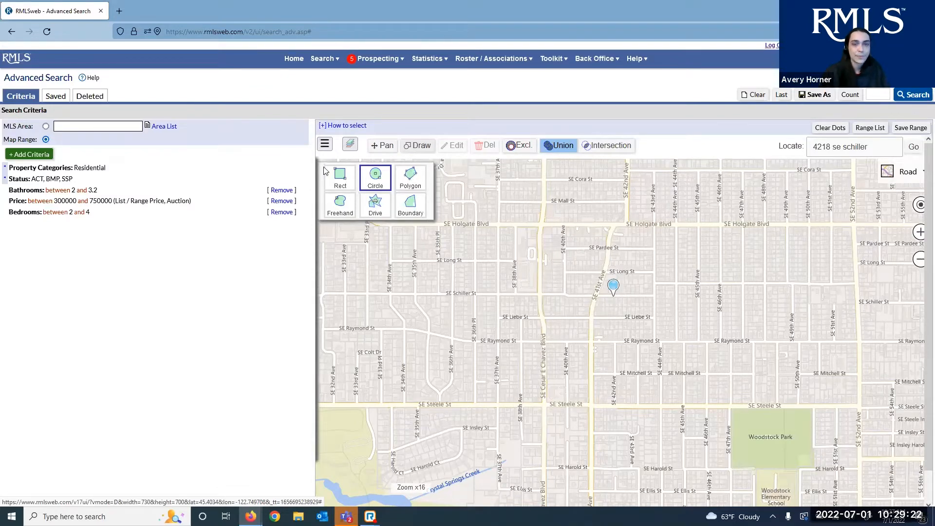
Choose the rectangle shape for drawing the map range
click(348, 187)
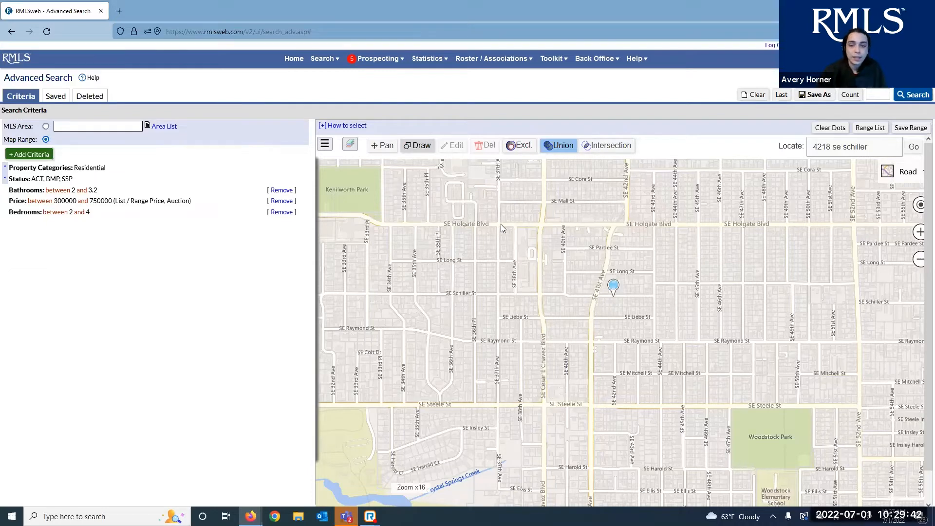
Drag out a rectangle from SE Holgate Blvd down to SE Raymond St, then leave shape editing
mouse_move(501, 228)
mouse_down()
mouse_move(554, 267)
mouse_move(709, 246)
mouse_up()
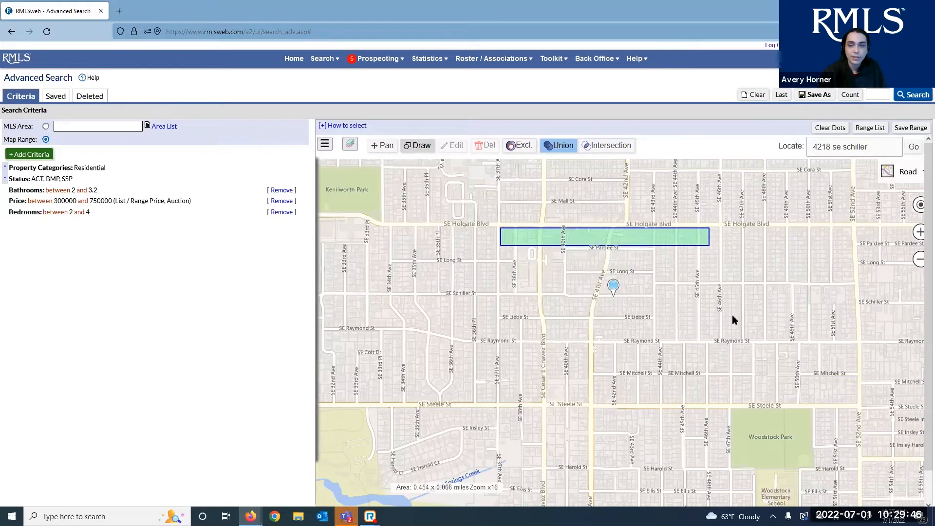
drag(734, 324, 860, 347)
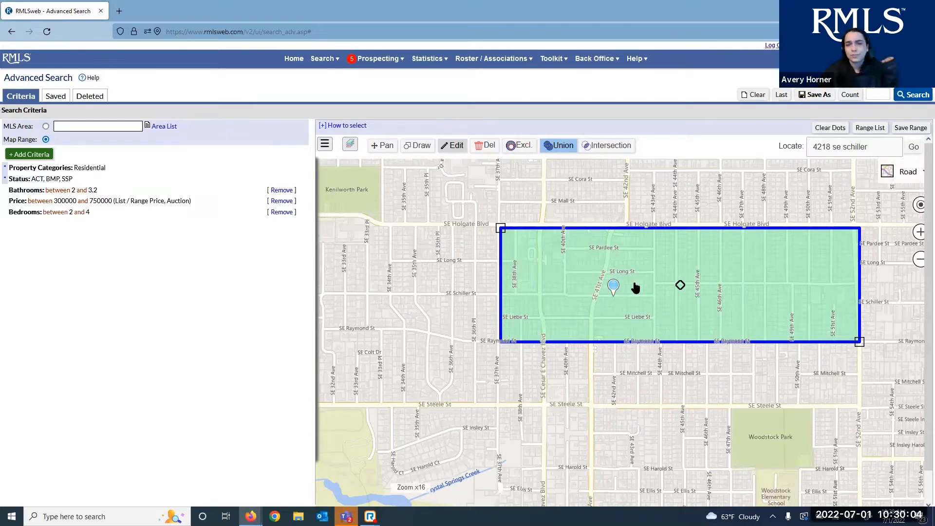
click(456, 147)
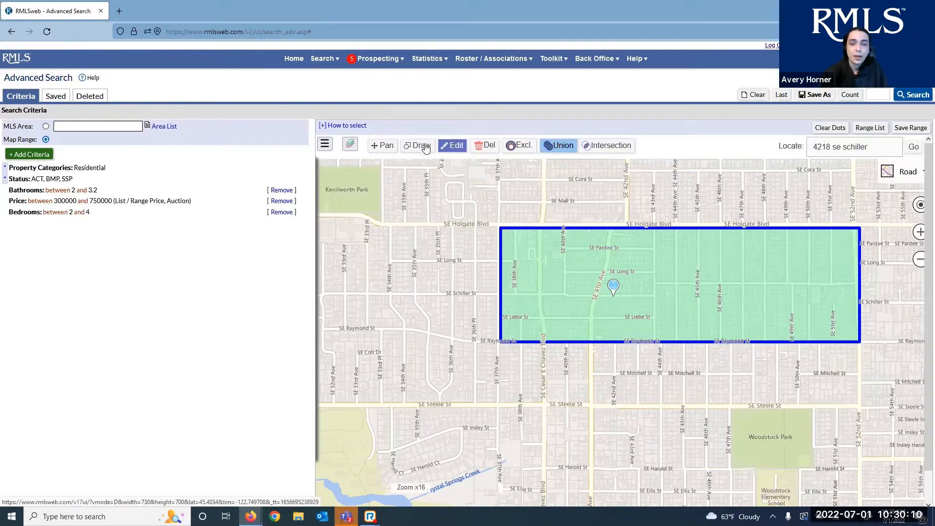
click(443, 149)
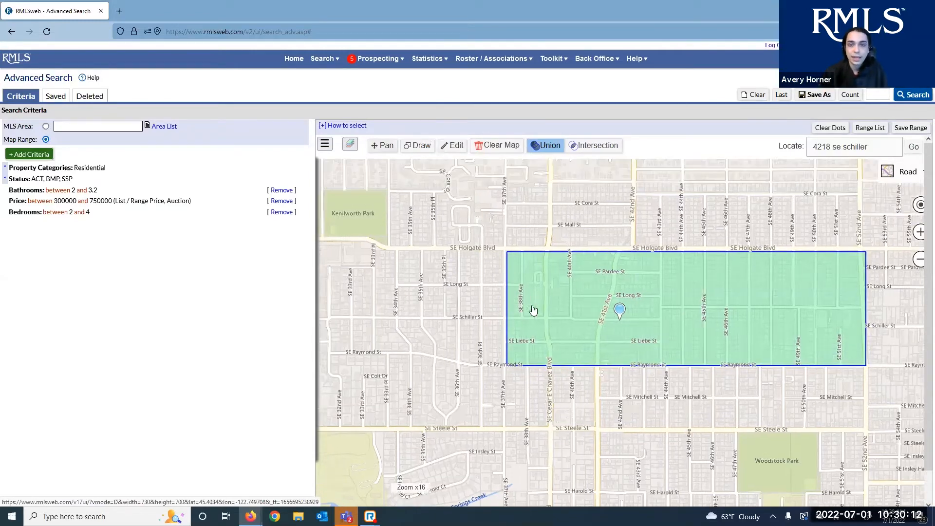
Resize the rectangle to span SE Gladstone St to SE Long St and move it over the address
click(537, 335)
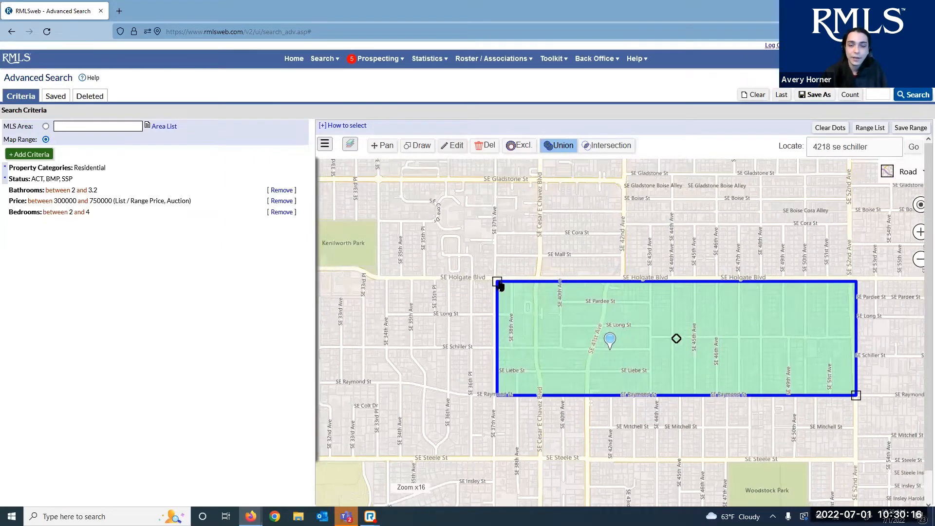
drag(498, 282, 381, 183)
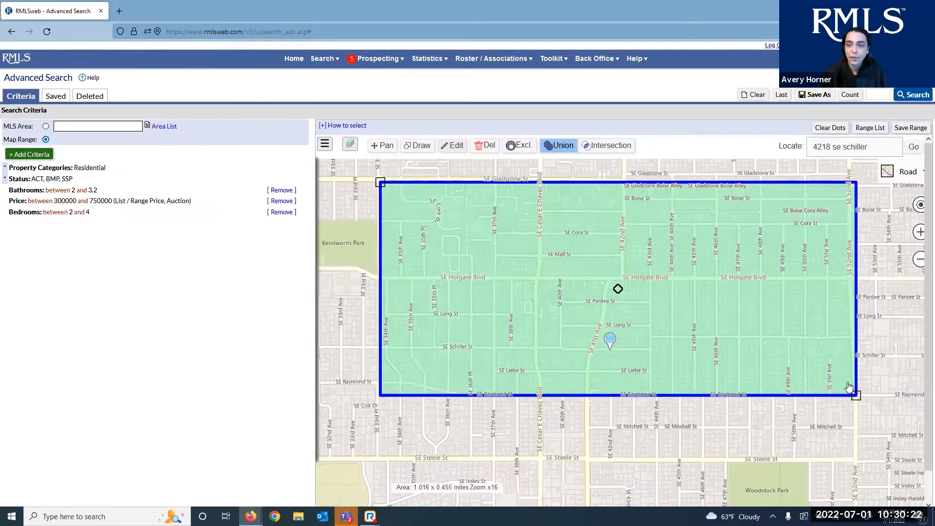
drag(850, 388, 851, 338)
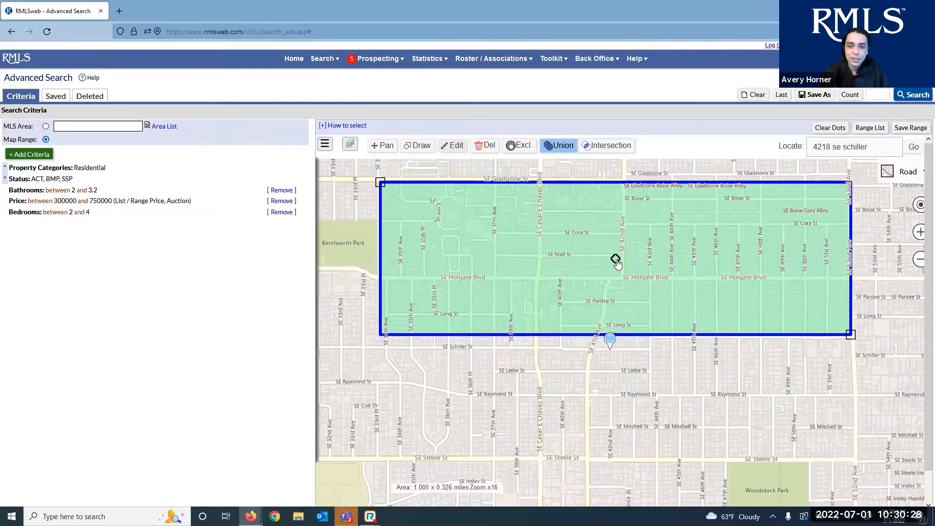
drag(616, 260, 621, 316)
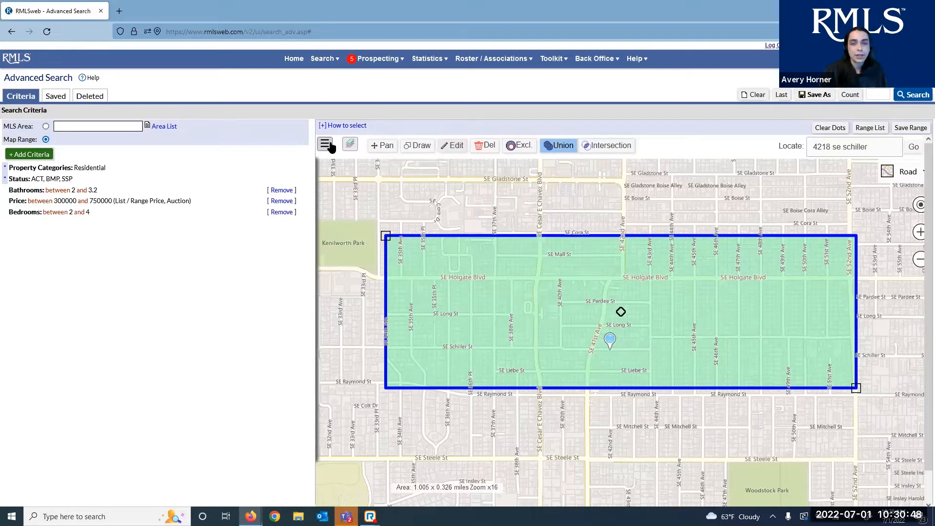
Go to the searched Schiller St address from the searched locations list
click(325, 145)
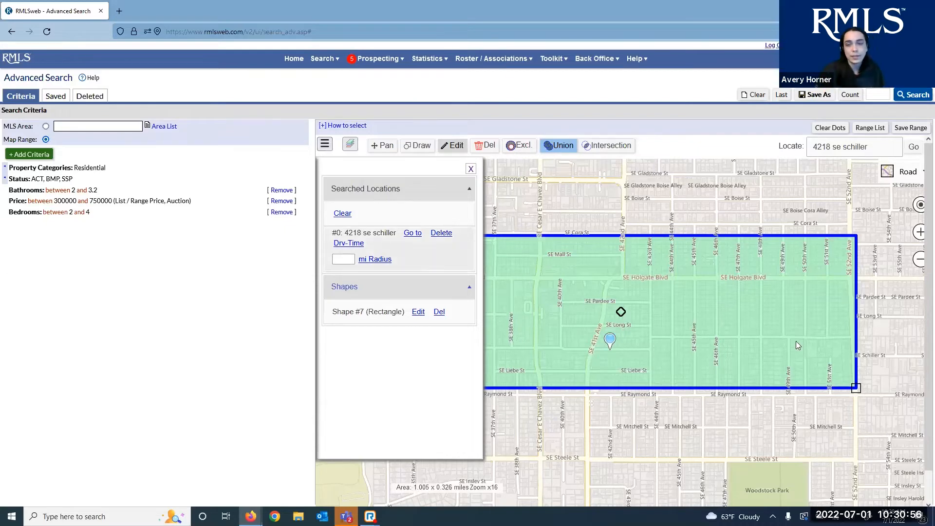
scroll(511, 217, down, 2)
click(351, 140)
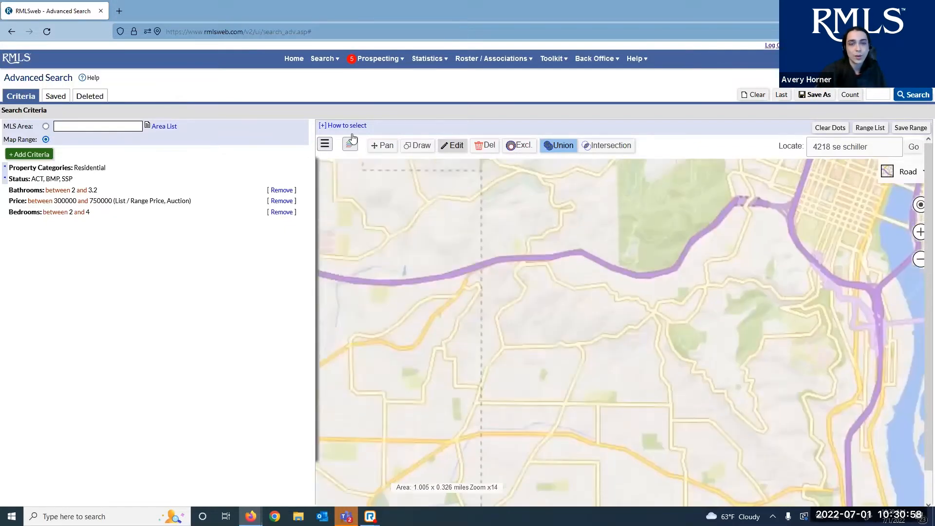
click(326, 144)
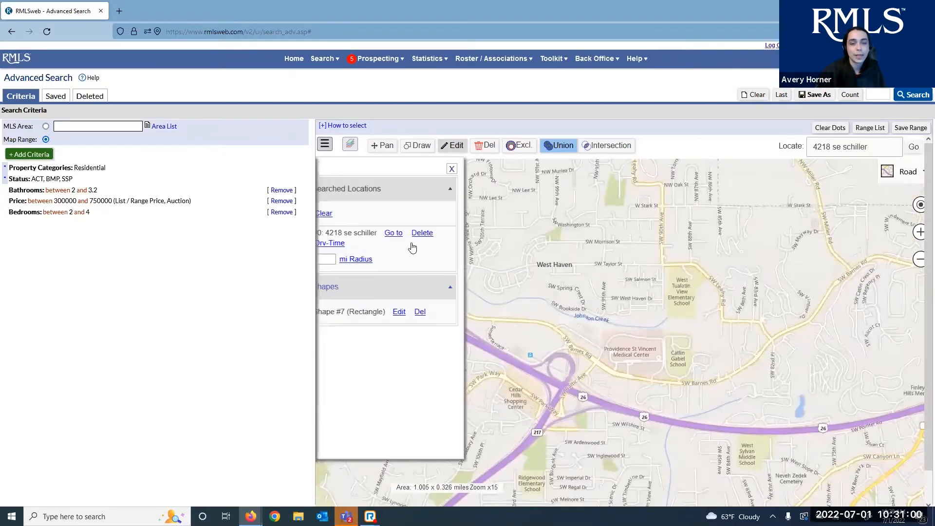
click(415, 236)
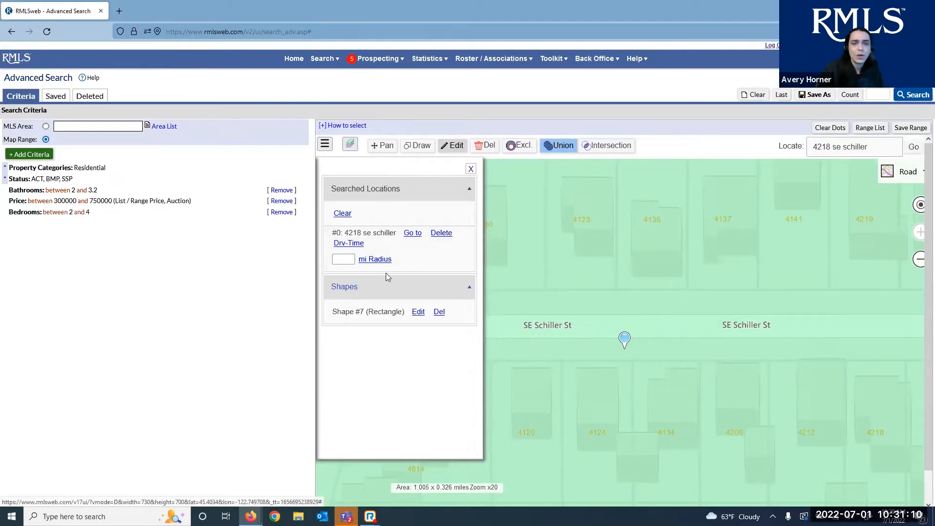
Delete rectangle Shape #7 and clear the Searched Locations list
scroll(588, 260, down, 2)
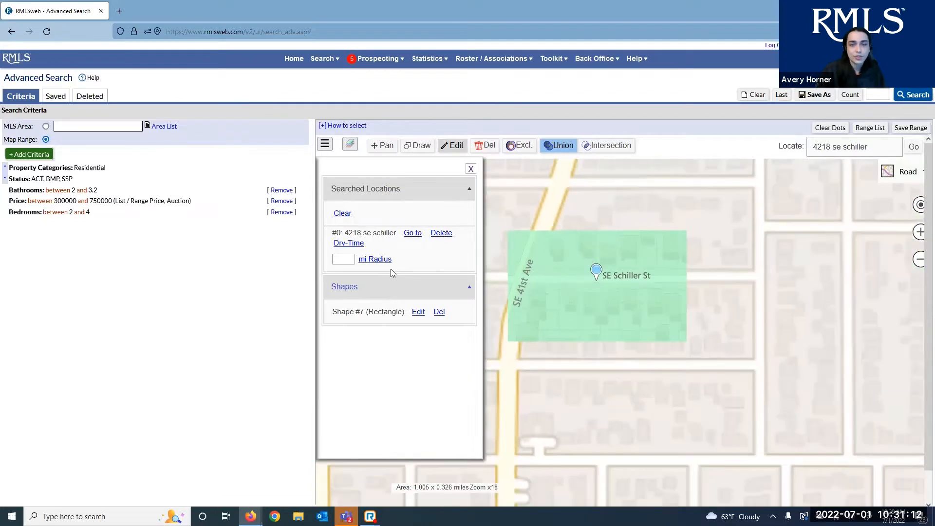
click(418, 313)
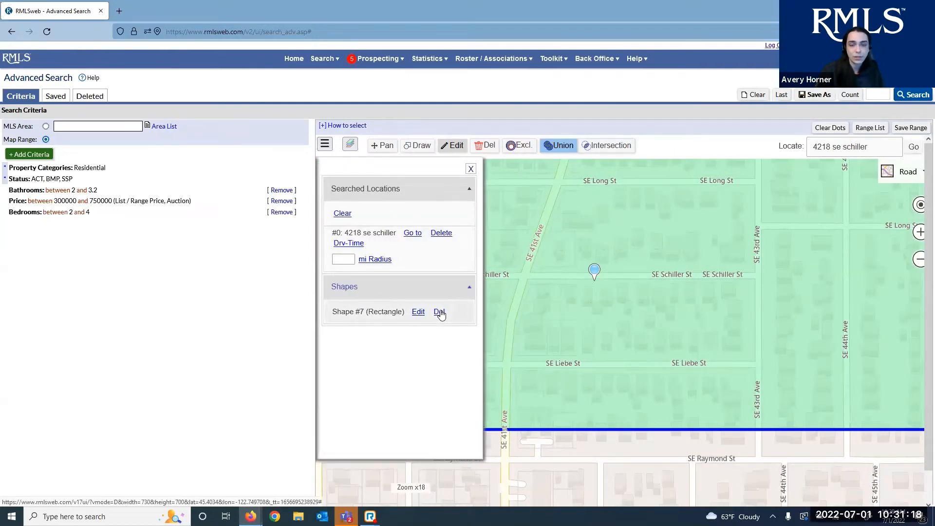
scroll(473, 333, down, 2)
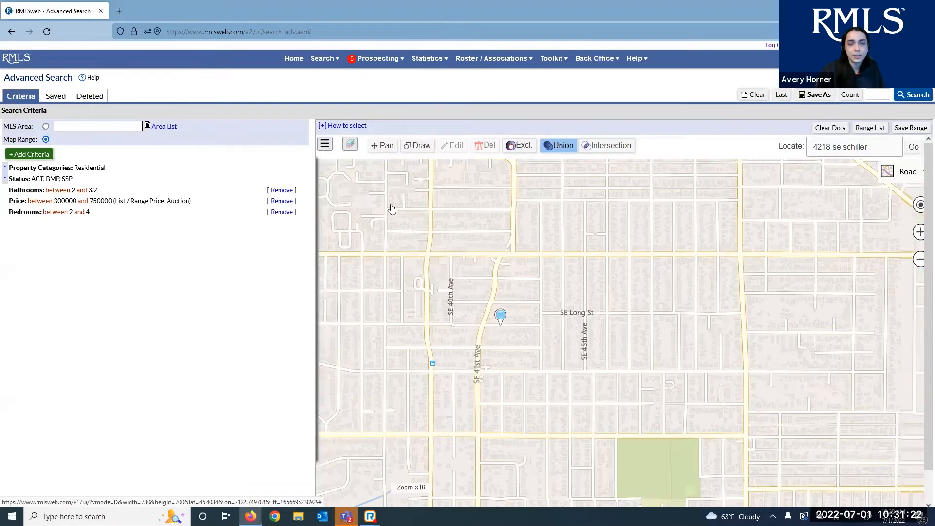
click(445, 234)
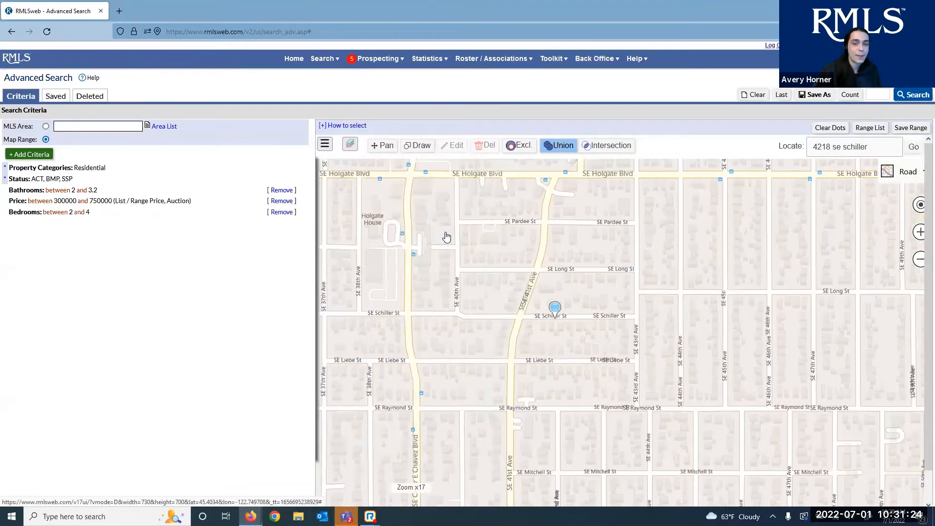
click(325, 144)
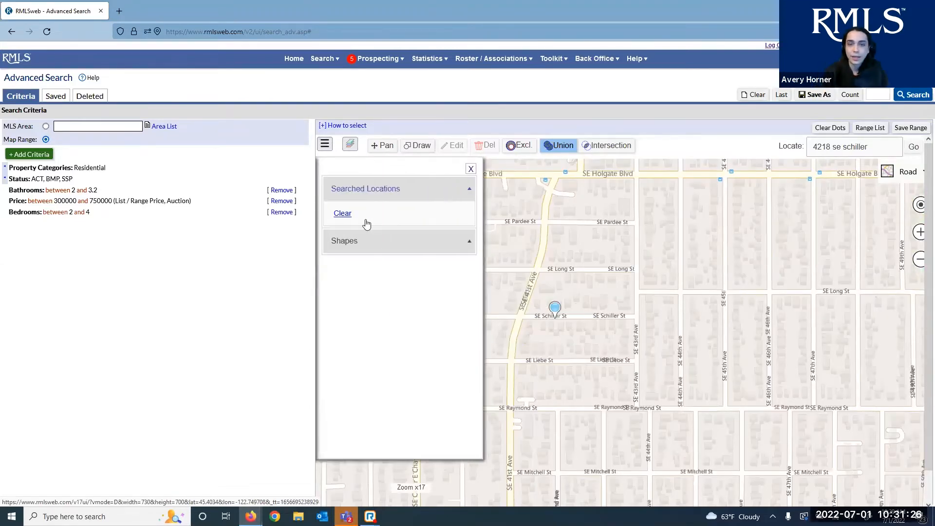
click(342, 217)
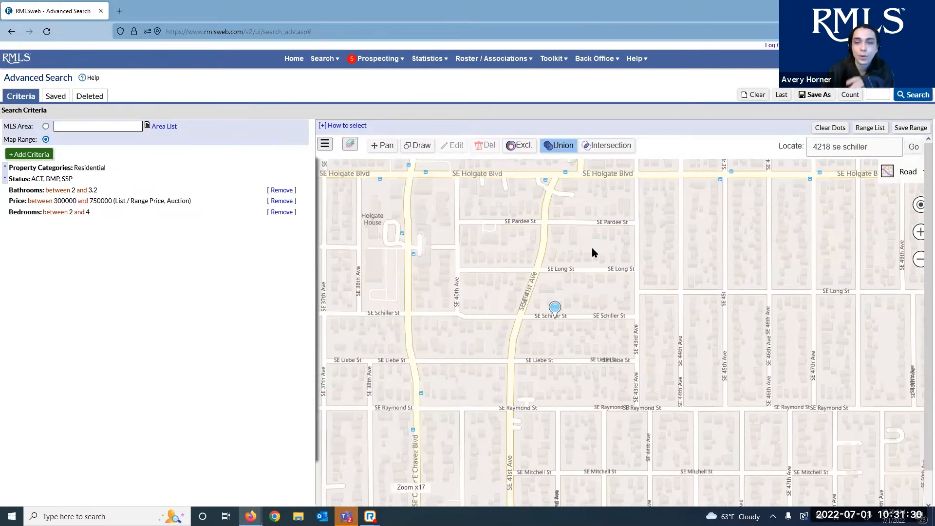
Draw a circle near SE 40th Ave, then resize and recentre it to about 0.153-mile radius
drag(506, 214, 536, 250)
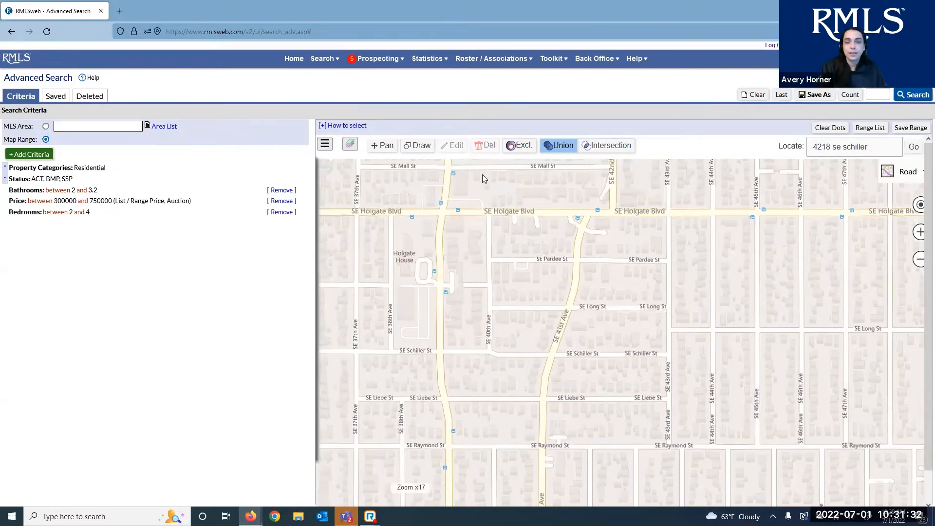
click(418, 145)
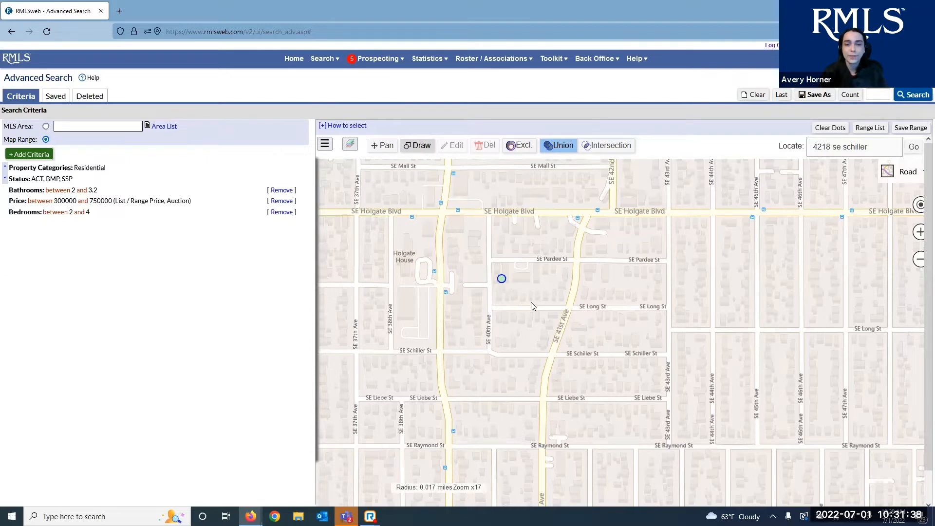
mouse_move(502, 282)
mouse_down()
mouse_move(574, 287)
mouse_move(705, 348)
mouse_move(681, 291)
mouse_move(619, 309)
mouse_move(537, 281)
mouse_up()
drag(662, 282, 607, 292)
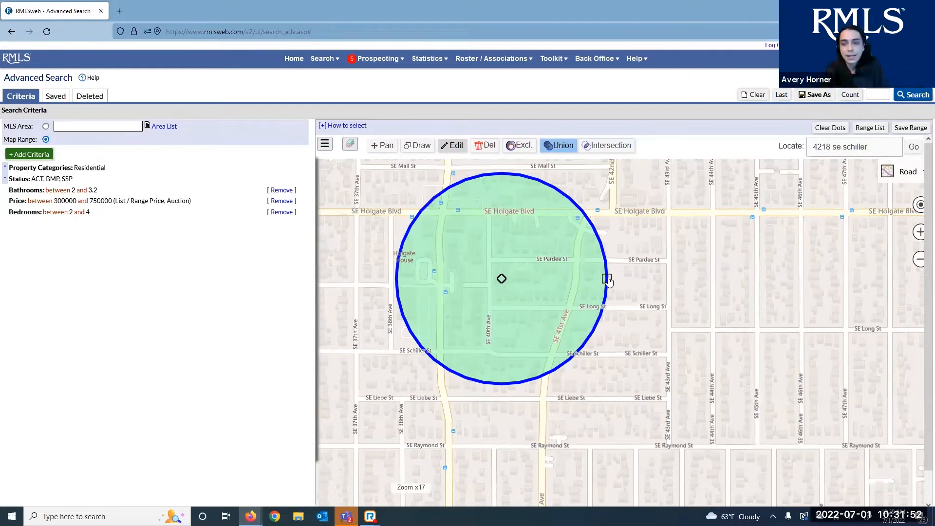
mouse_move(607, 280)
mouse_down()
mouse_move(709, 286)
mouse_move(601, 290)
mouse_move(644, 285)
mouse_up()
drag(504, 281, 563, 258)
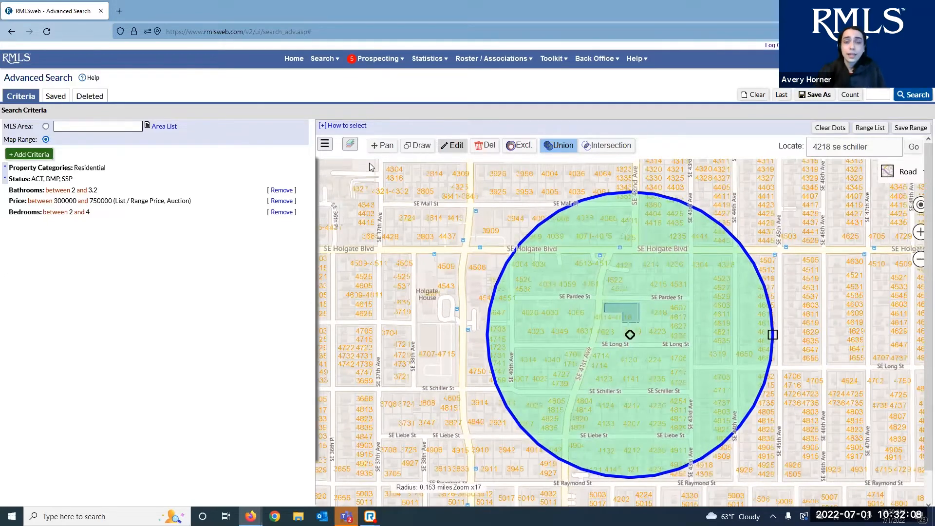
click(420, 145)
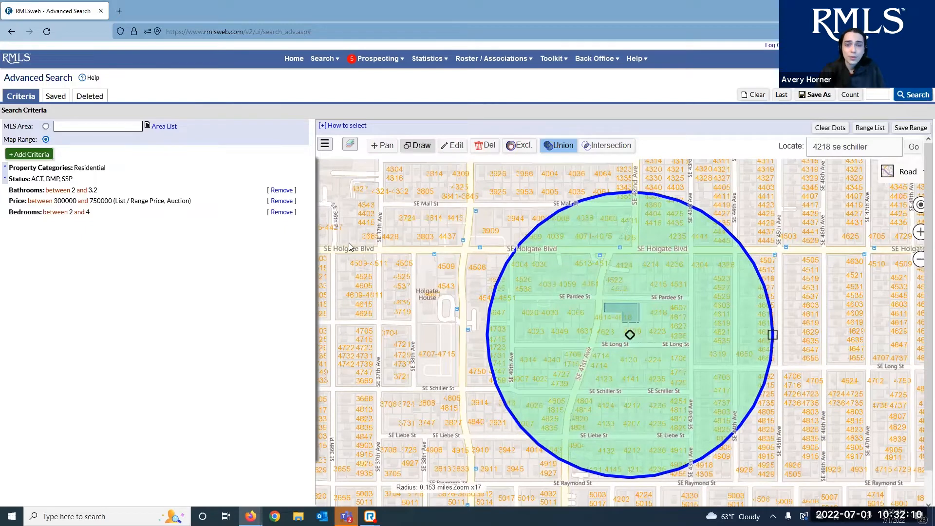
Drag a roughly 0.252 x 0.192-mile rectangle from SE Holgate Blvd near 37th Ave past SE Schiller St
drag(349, 240, 406, 281)
mouse_move(498, 328)
mouse_down()
mouse_move(653, 385)
mouse_move(550, 408)
mouse_move(586, 426)
mouse_move(575, 428)
mouse_move(626, 431)
mouse_move(609, 431)
mouse_up()
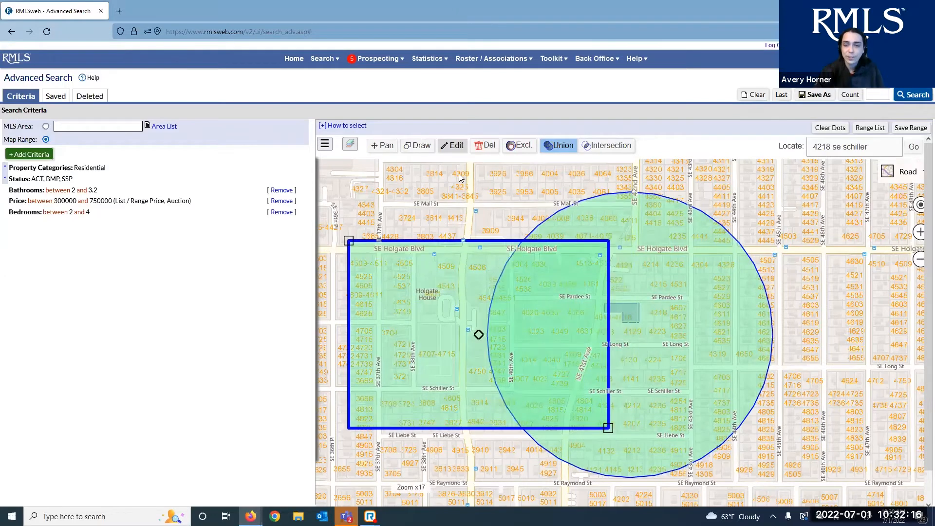
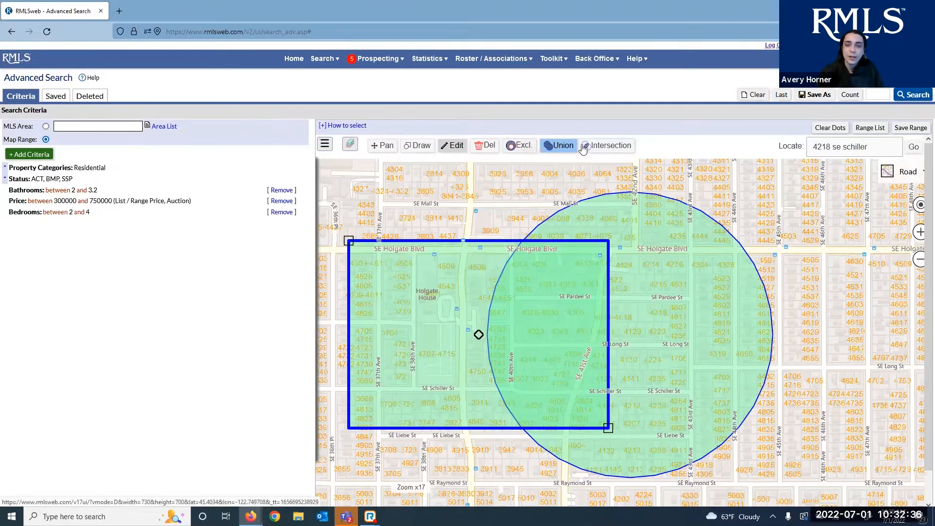
Try the rectangle's exclude option and intersection combining, then revert to include and union
click(521, 146)
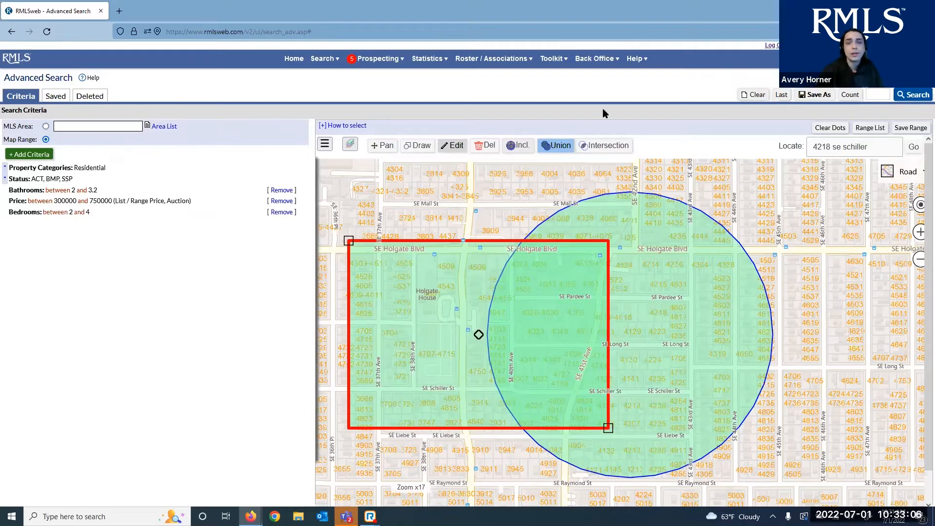
click(527, 147)
click(603, 151)
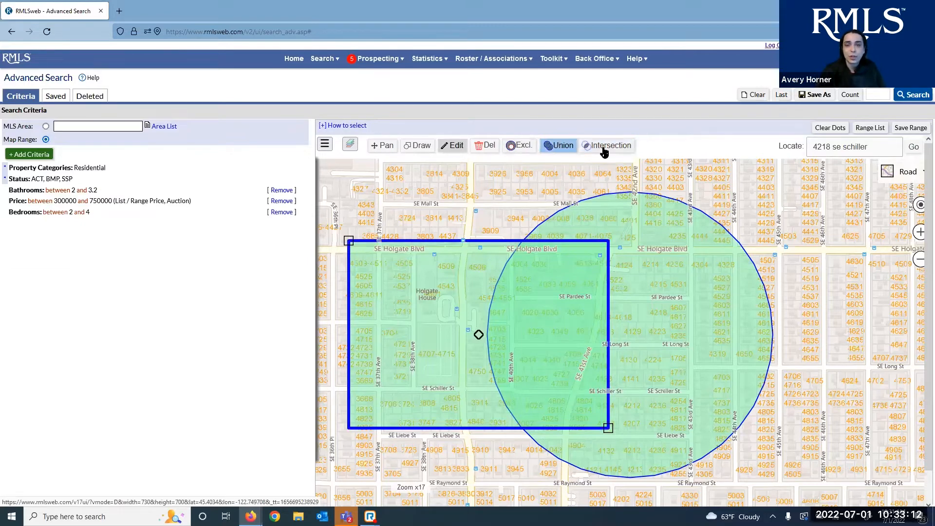
click(565, 146)
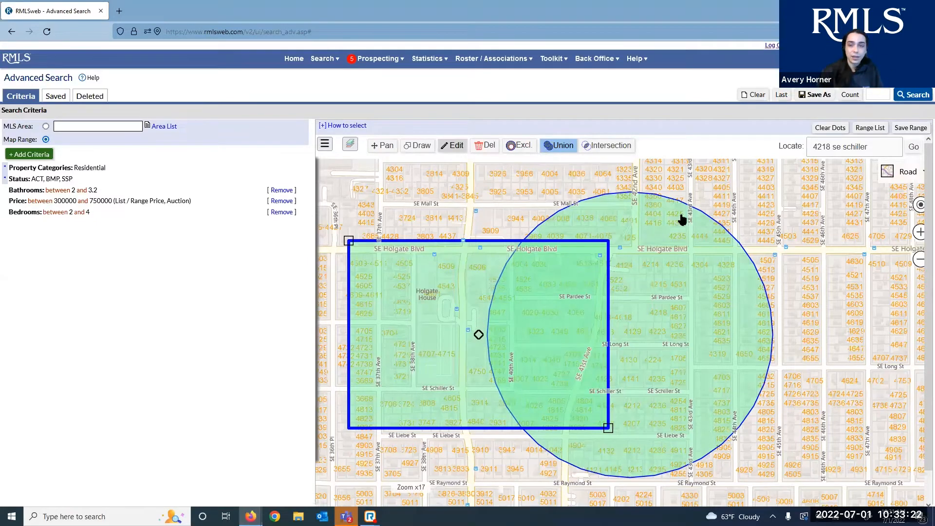
click(754, 341)
click(462, 389)
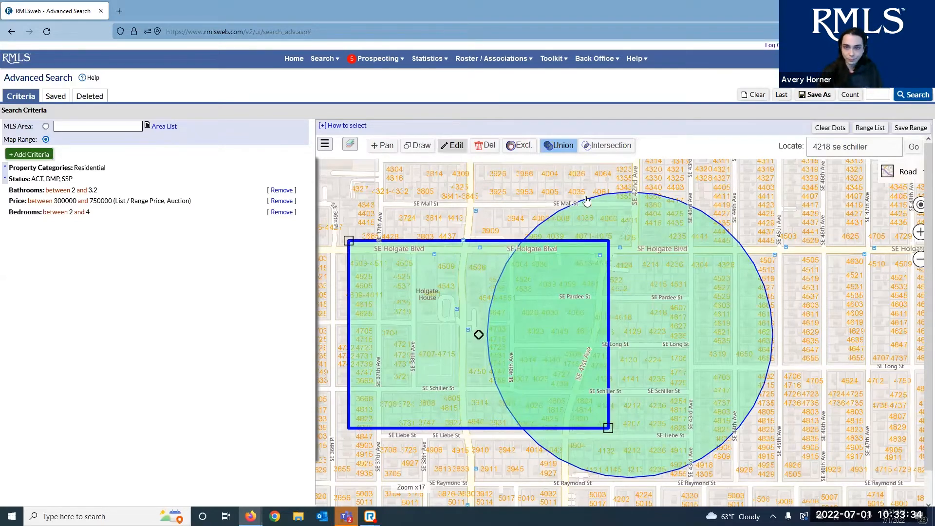
click(603, 147)
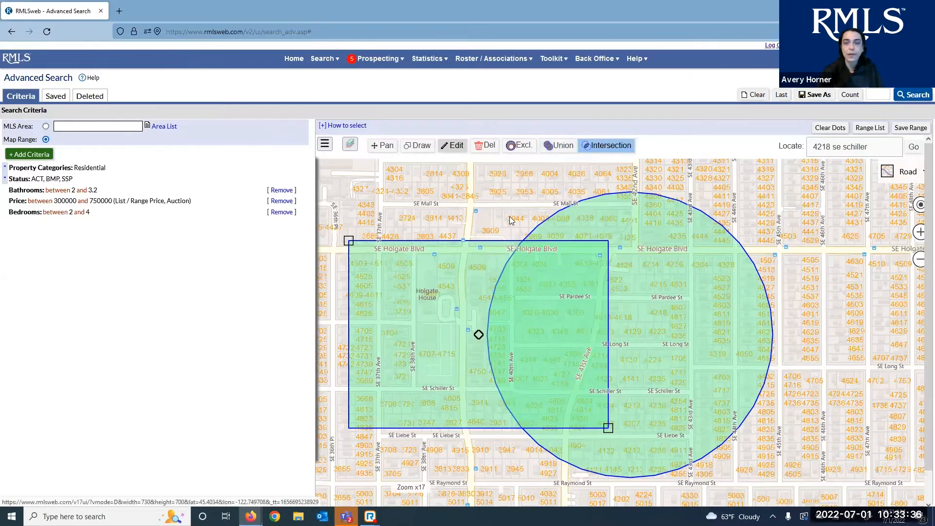
click(513, 300)
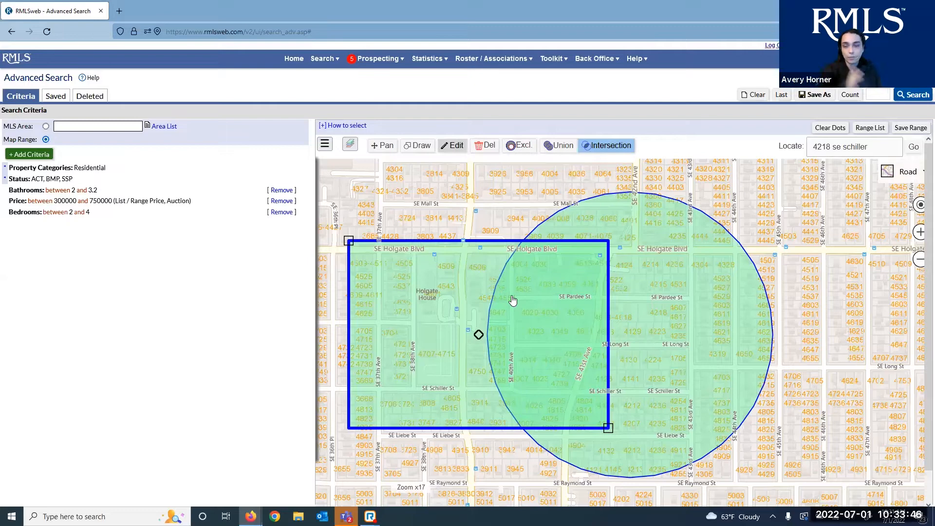
click(558, 146)
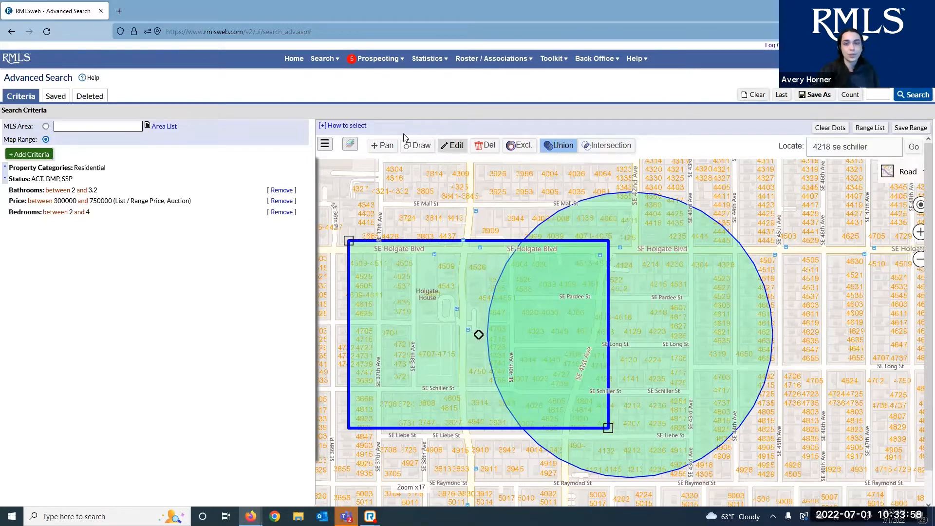
Delete the circle (Shape #8) and rectangle (Shape #9) map ranges
click(325, 145)
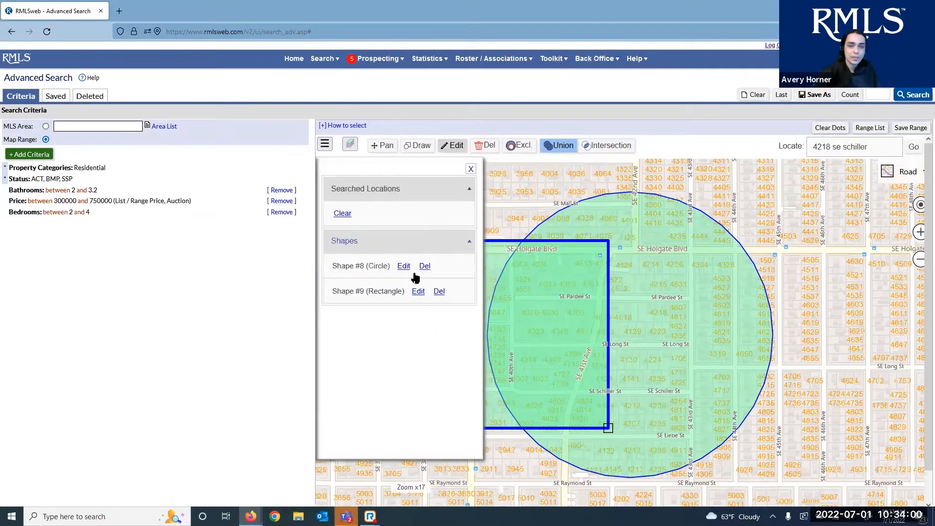
click(425, 266)
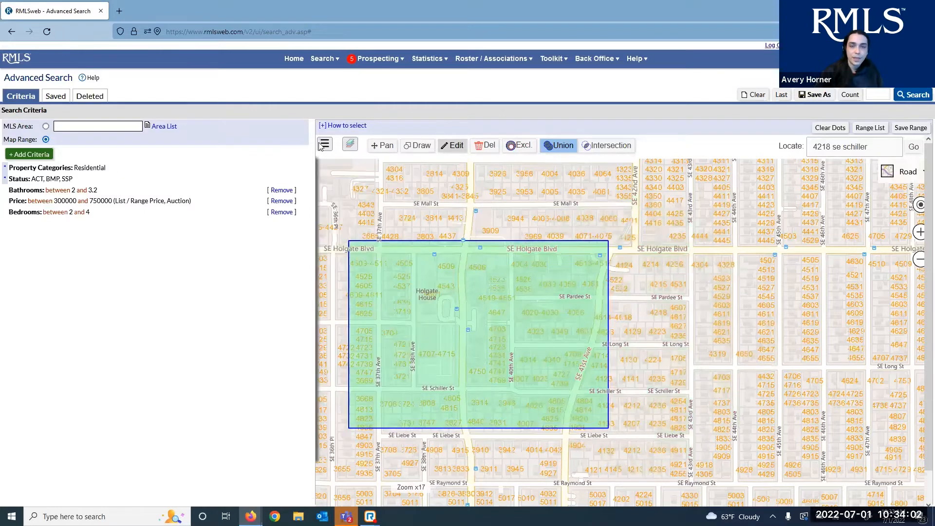
click(439, 266)
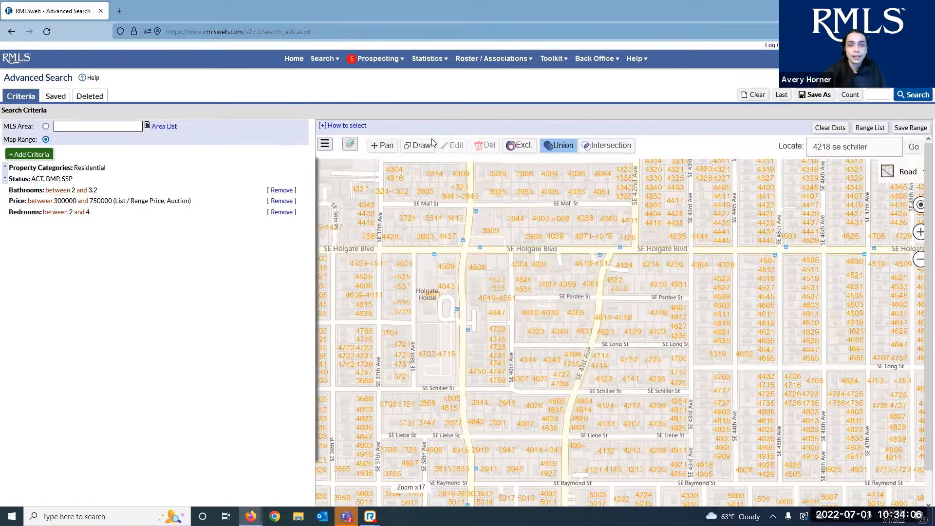
click(419, 149)
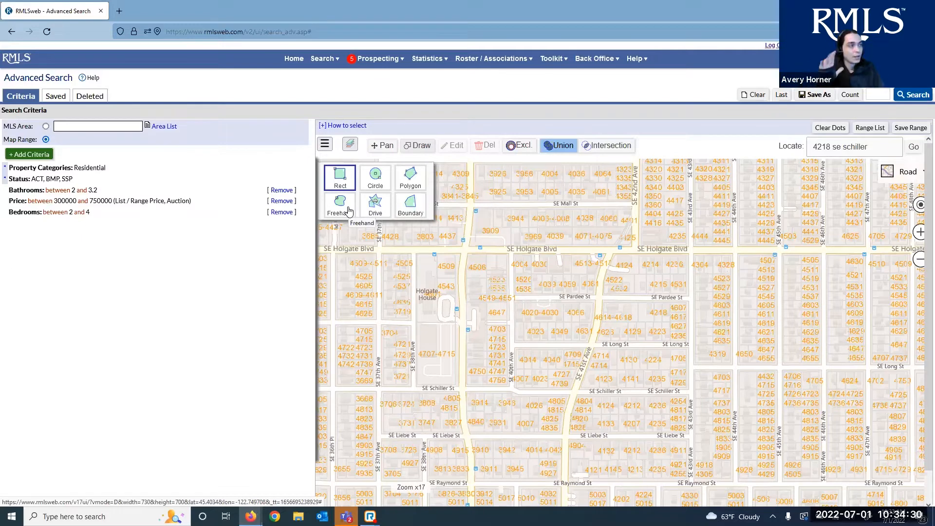
Trace a polygon from SE Holgate Blvd along SE Schiller, Long and Pardee streets
click(411, 178)
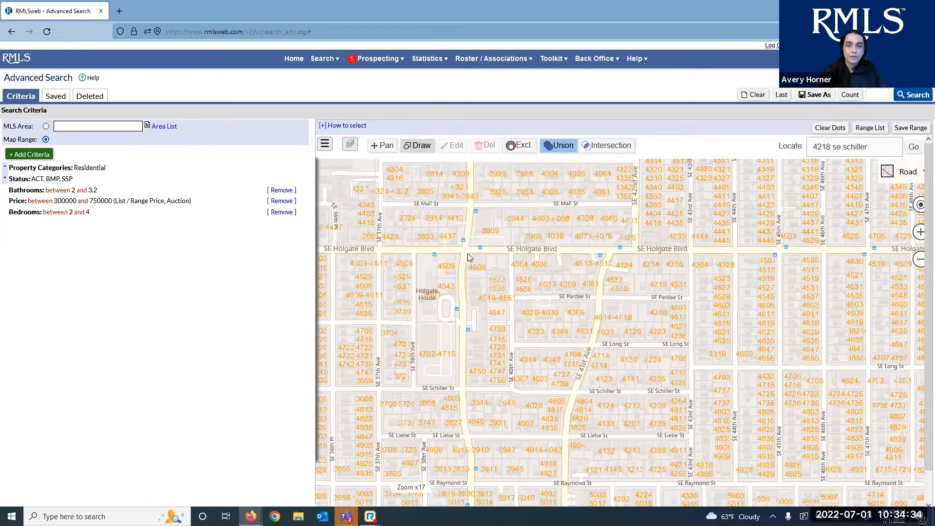
click(468, 254)
click(466, 385)
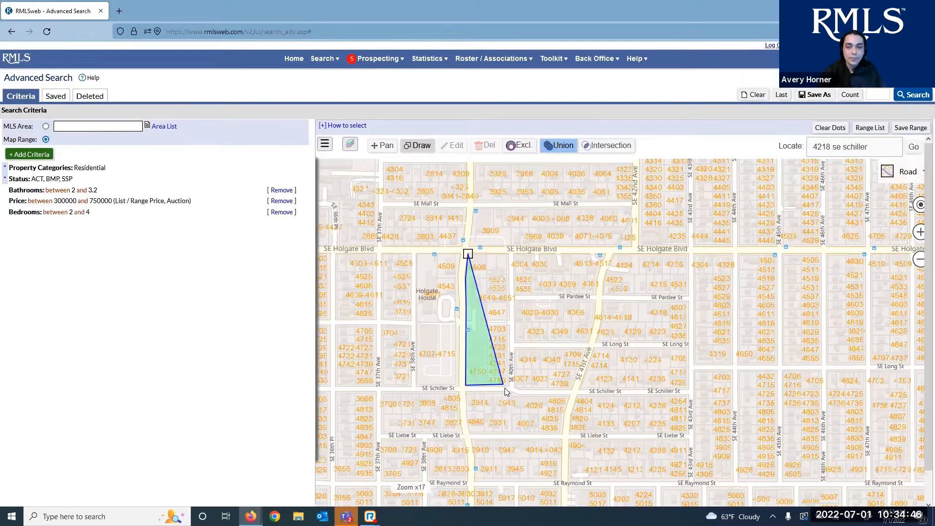
click(510, 387)
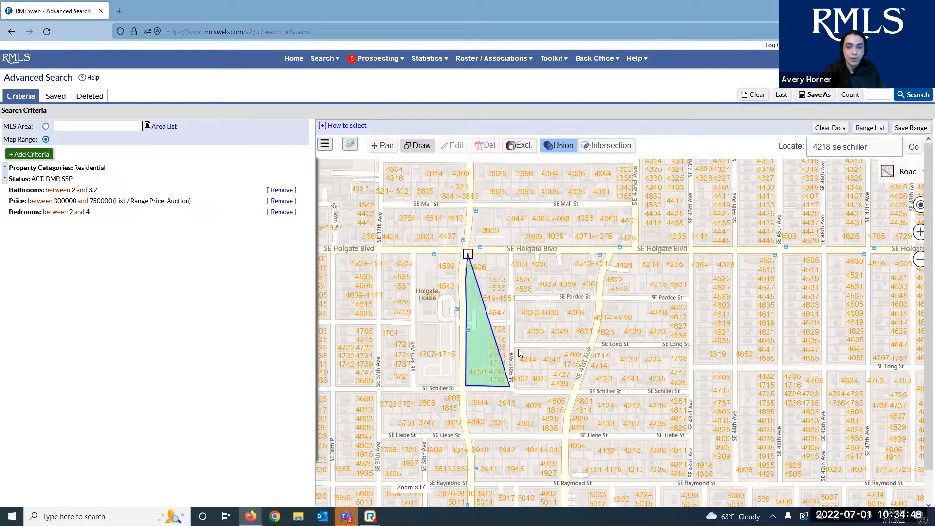
double_click(512, 340)
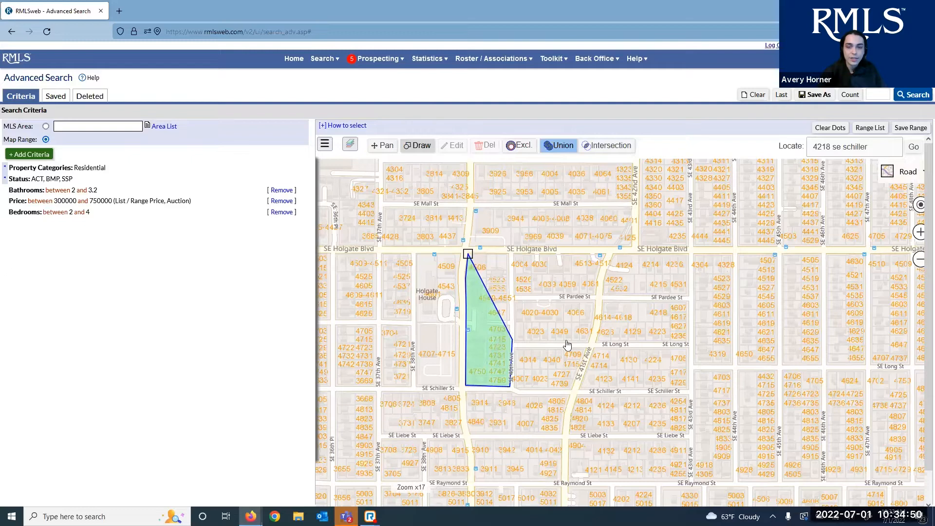
click(588, 344)
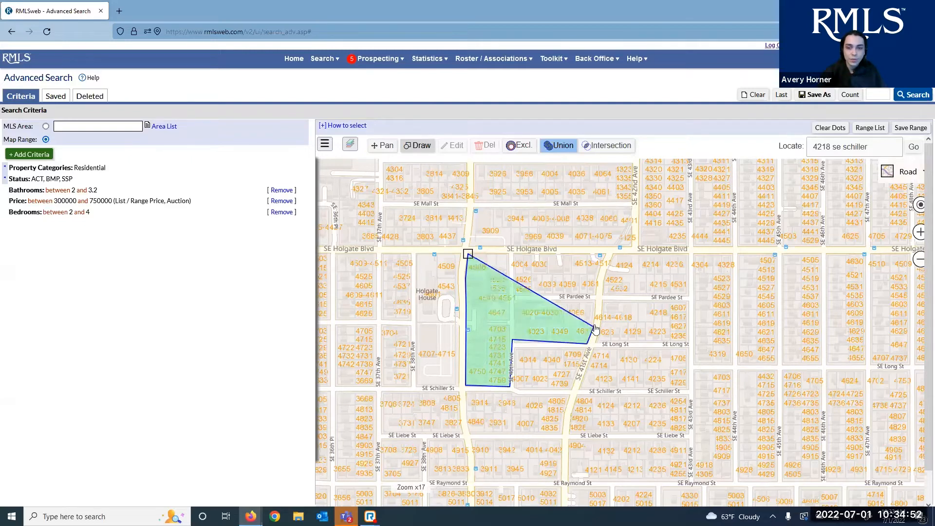
click(597, 302)
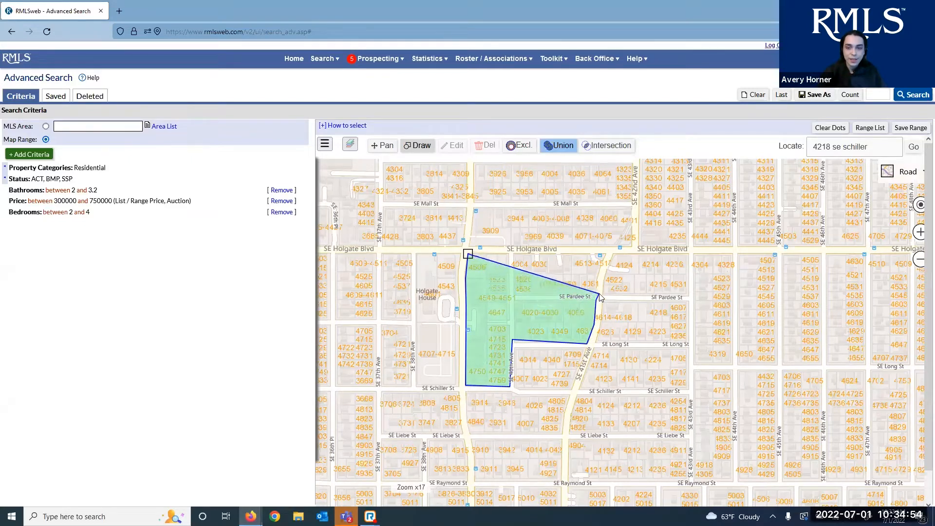
click(688, 297)
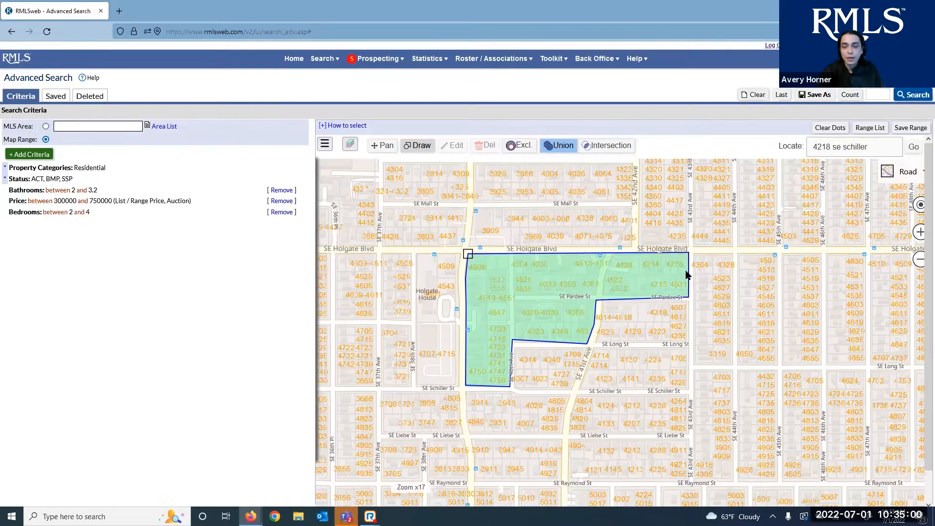
double_click(688, 251)
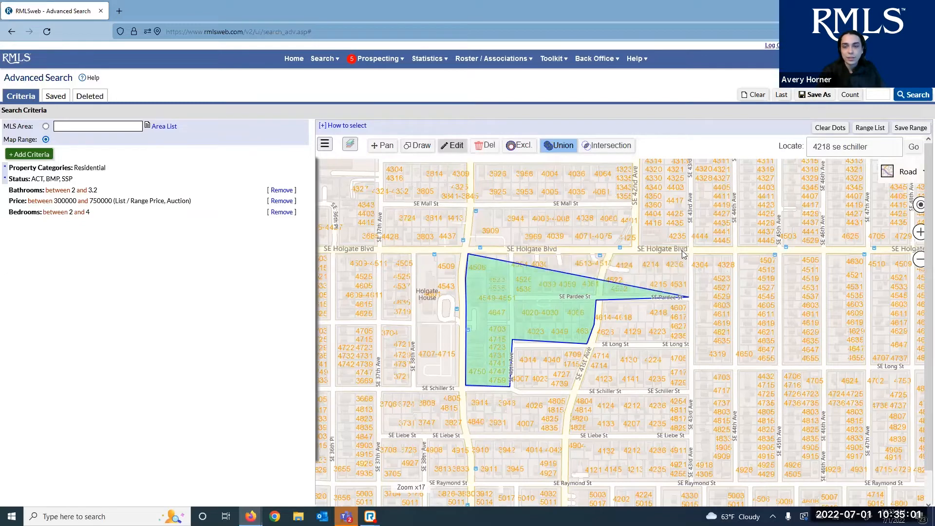
Drag the polygon's corners up to SE Holgate Blvd and SE Pardee St, then delete it
click(593, 295)
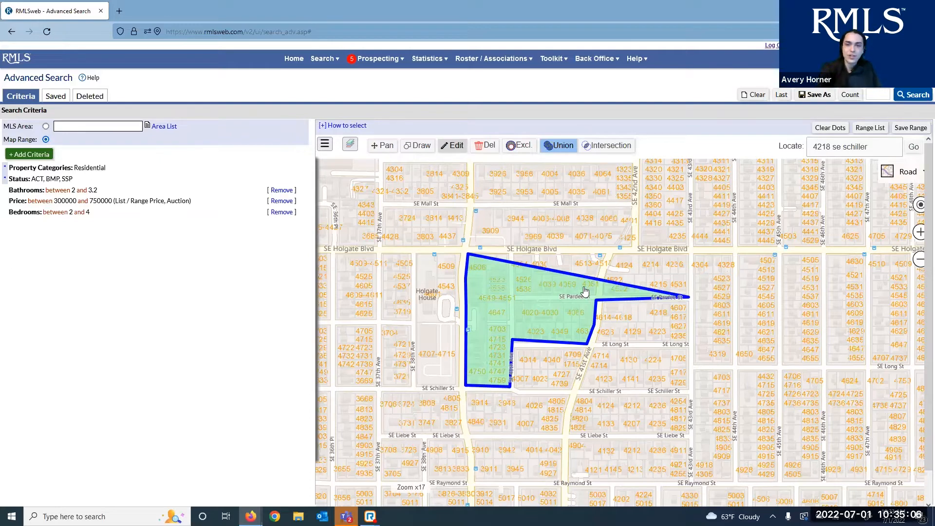
click(497, 298)
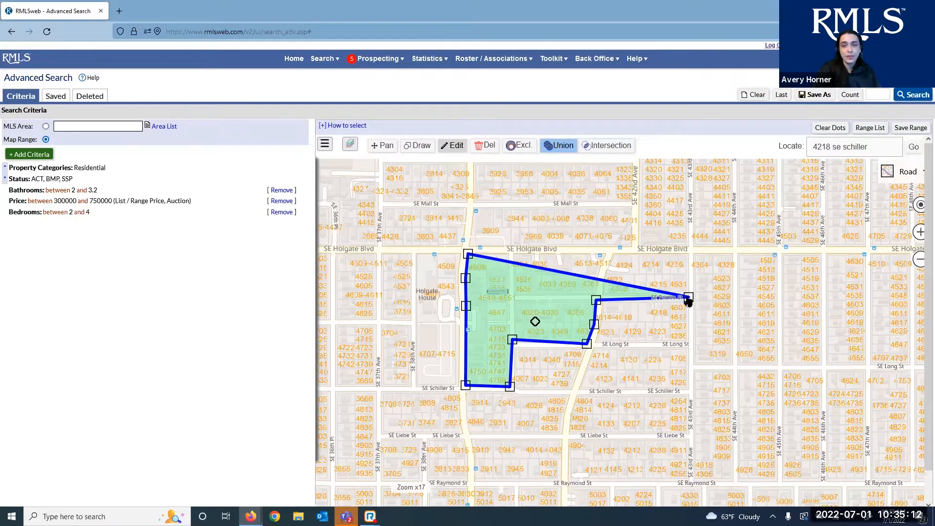
drag(689, 298, 695, 252)
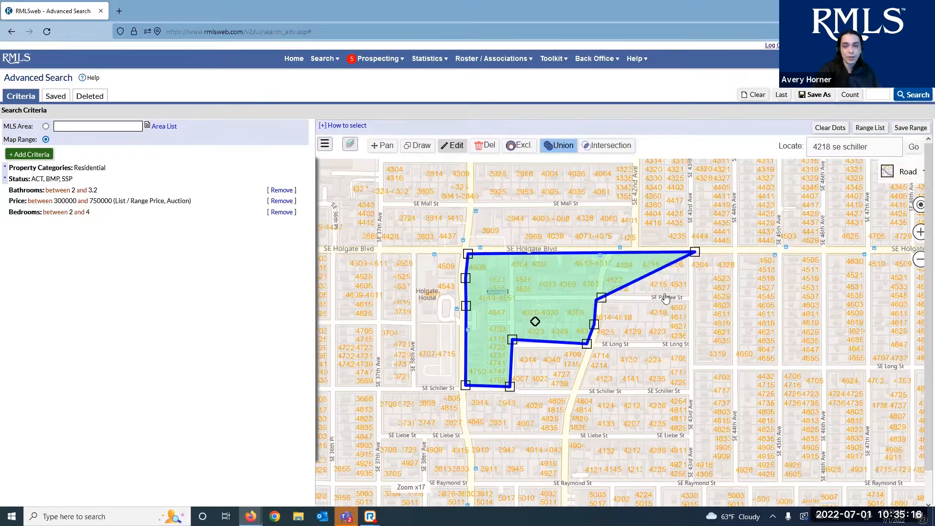
drag(599, 302, 688, 296)
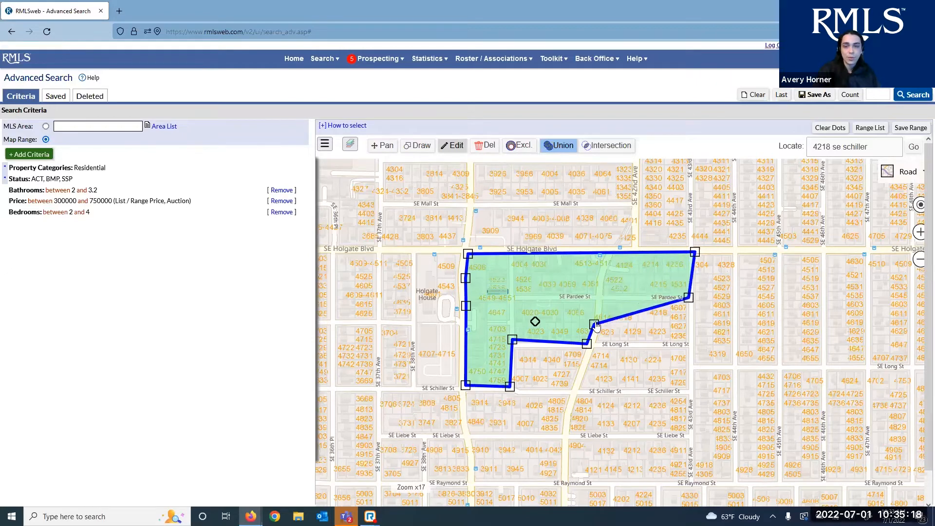
drag(597, 326, 597, 297)
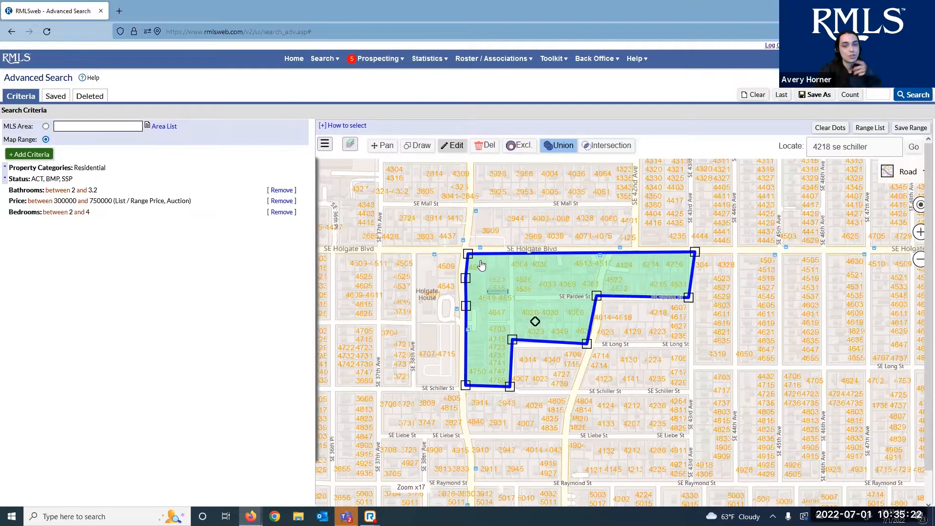
mouse_move(536, 321)
mouse_down()
mouse_move(409, 347)
mouse_move(654, 380)
mouse_move(547, 324)
mouse_up()
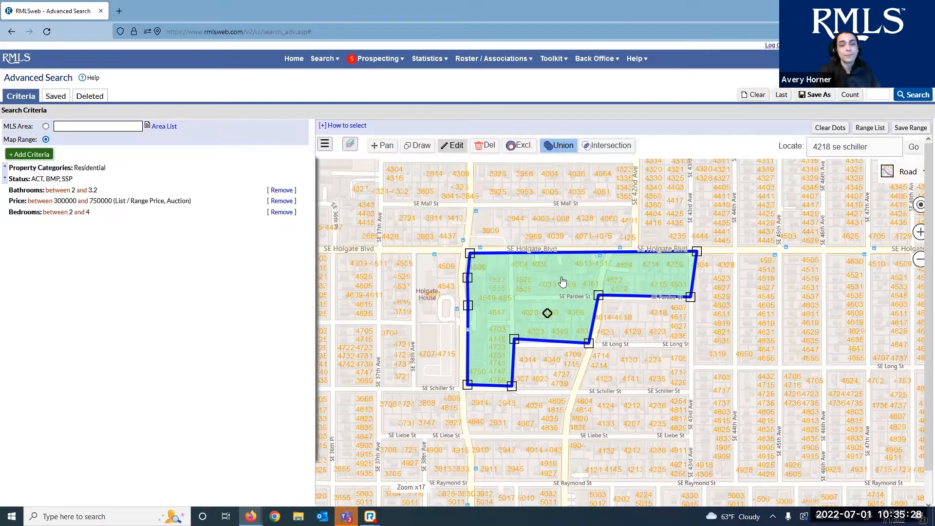
drag(467, 278, 466, 276)
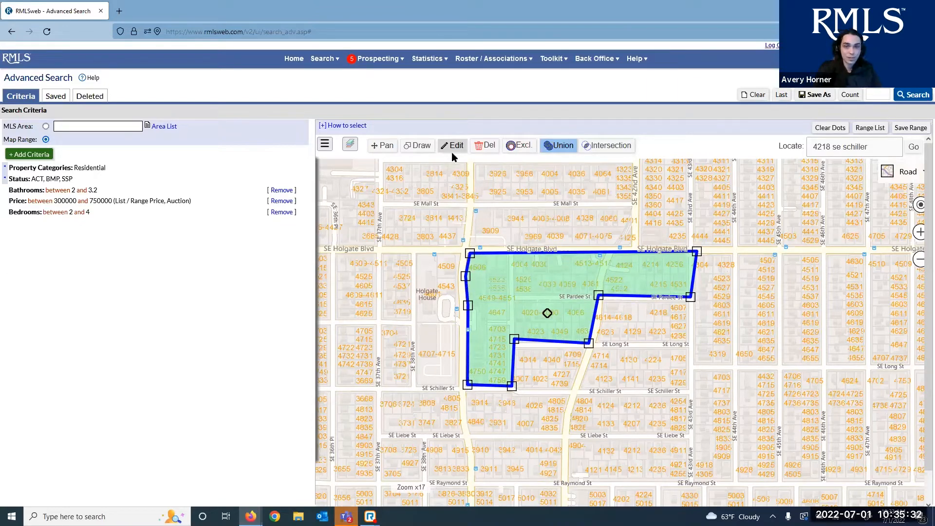
click(485, 146)
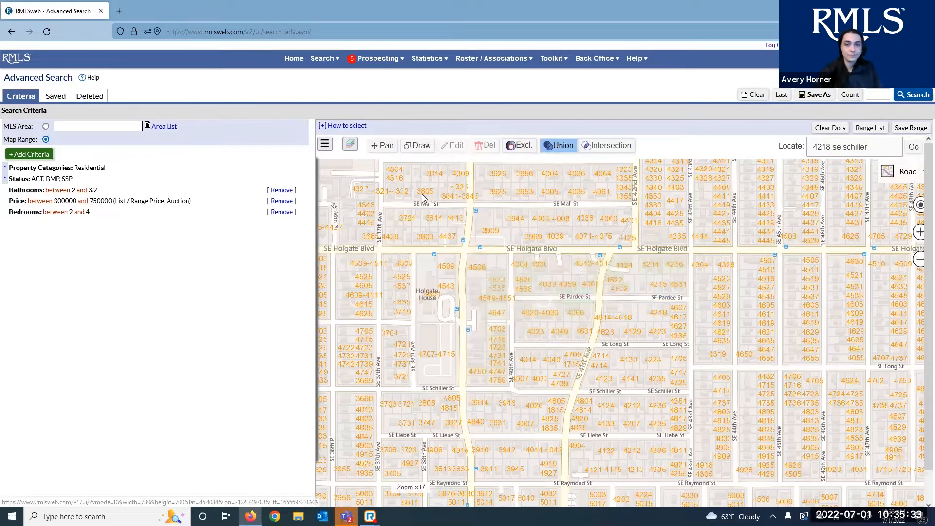
Sketch a freehand area along SE Holgate, Schiller, 41st and Long streets
click(418, 145)
click(341, 209)
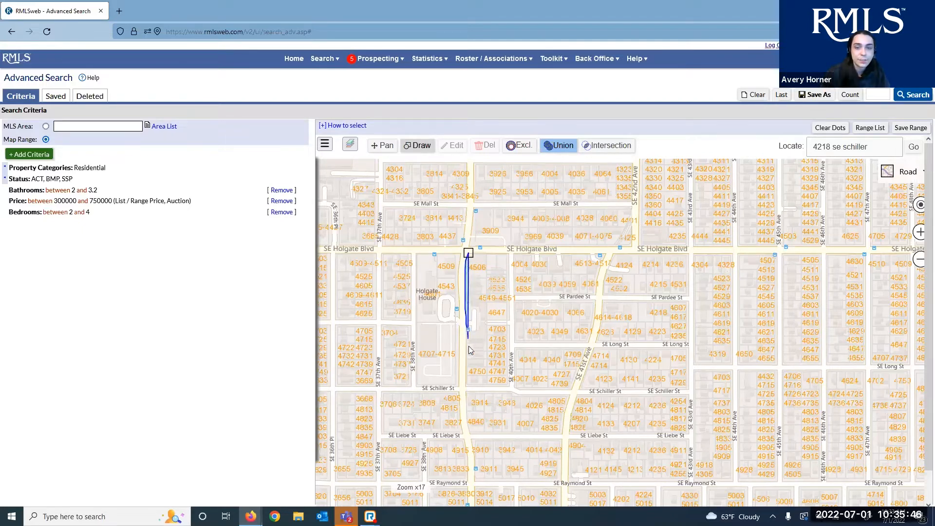
mouse_move(467, 359)
mouse_down()
mouse_move(469, 389)
mouse_move(521, 390)
mouse_up()
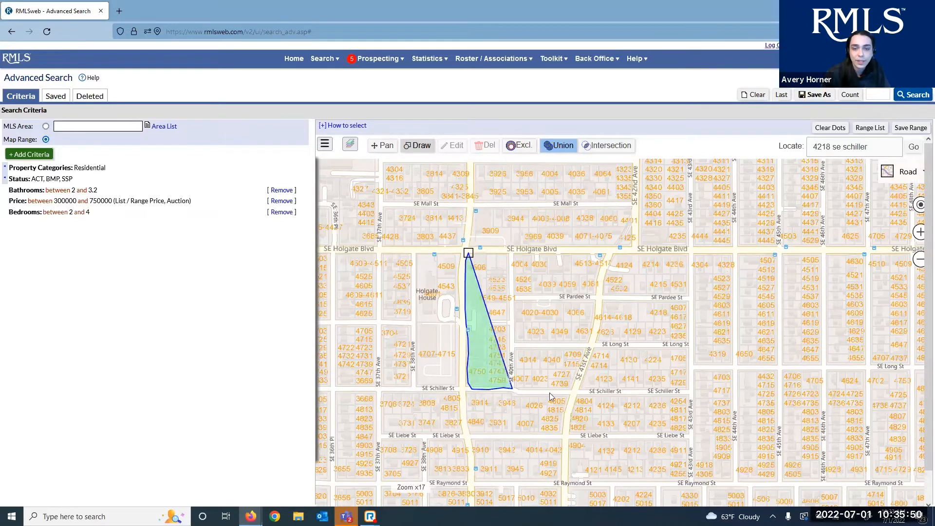
mouse_move(592, 345)
mouse_down()
mouse_move(684, 347)
mouse_move(690, 253)
mouse_move(614, 253)
mouse_move(600, 289)
mouse_move(566, 304)
mouse_move(515, 295)
mouse_move(508, 251)
mouse_move(469, 253)
mouse_up()
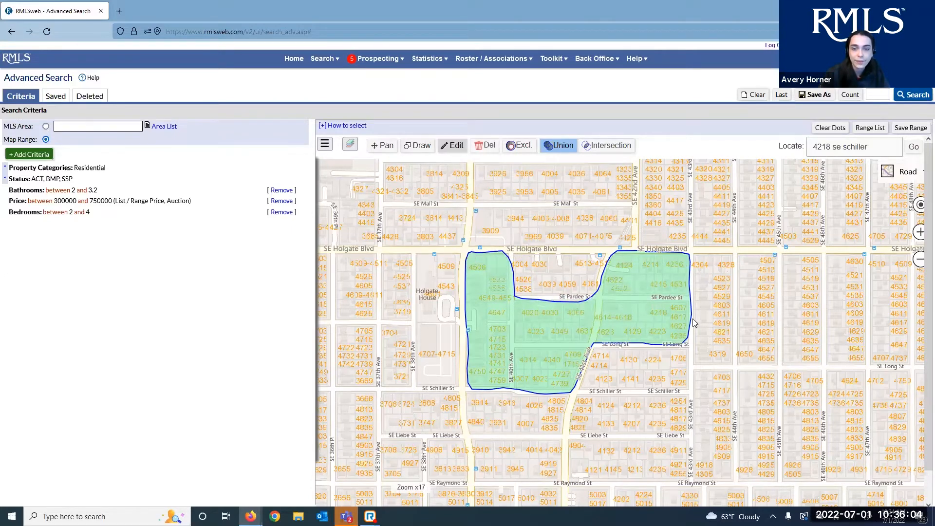
Delete the freehand area, trace and delete a second one, then dismiss the shape choices
scroll(666, 297, up, 1)
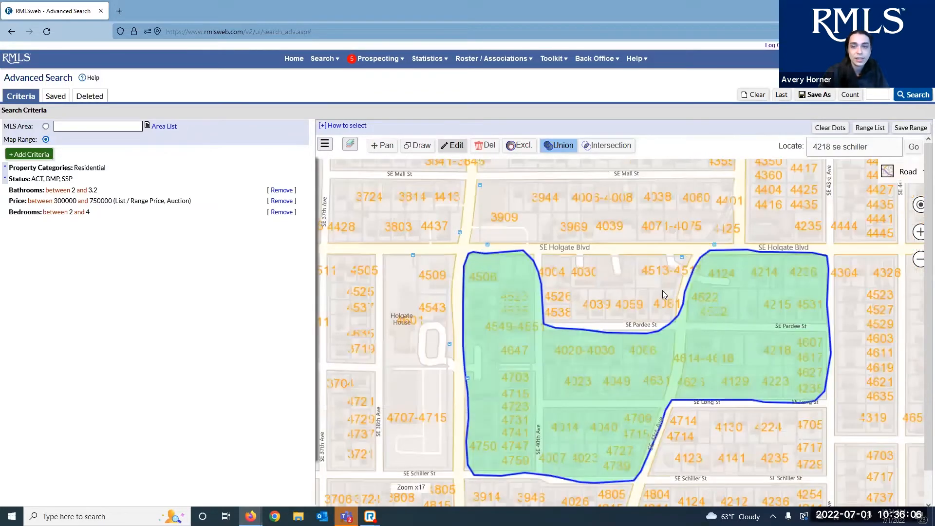
scroll(663, 290, down, 1)
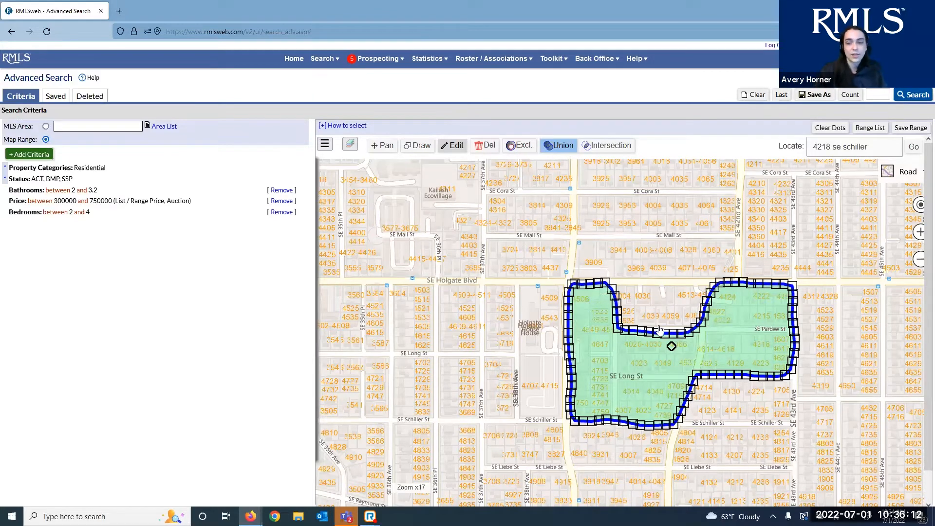
click(488, 146)
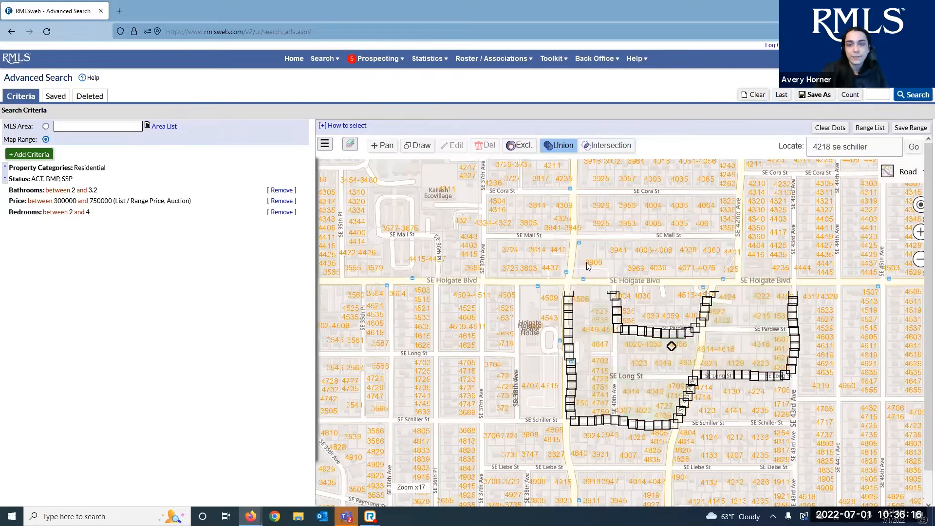
click(418, 146)
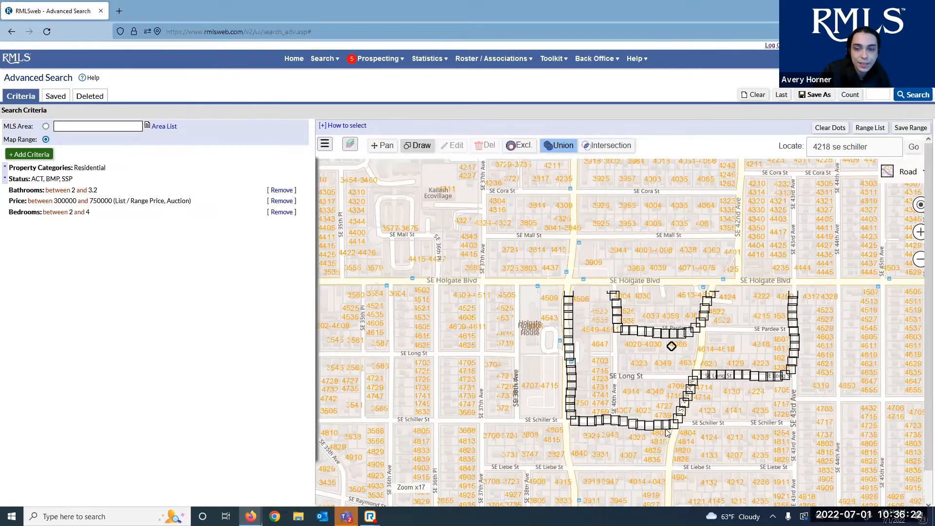
mouse_move(667, 433)
mouse_down()
mouse_move(682, 402)
mouse_move(741, 382)
mouse_move(791, 331)
mouse_move(760, 289)
mouse_move(702, 327)
mouse_move(662, 340)
mouse_move(630, 337)
mouse_move(615, 299)
mouse_move(566, 291)
mouse_up()
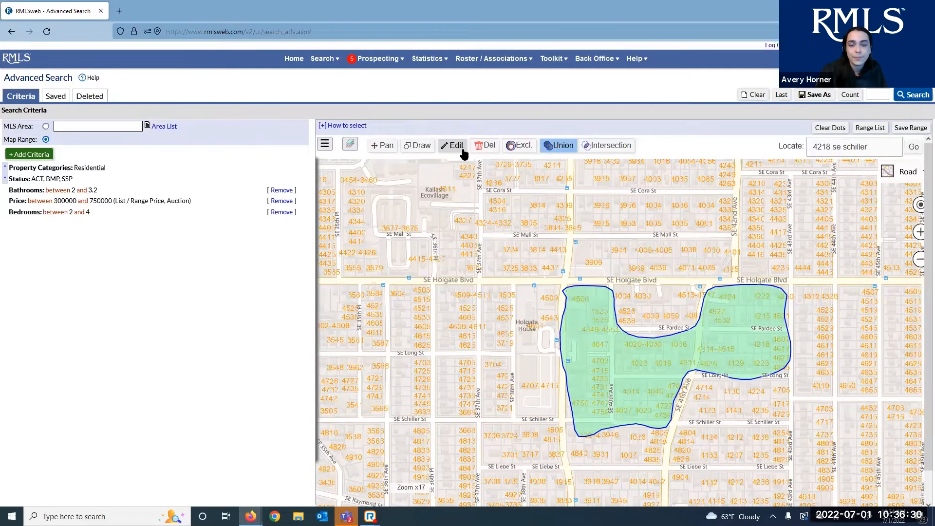
click(460, 148)
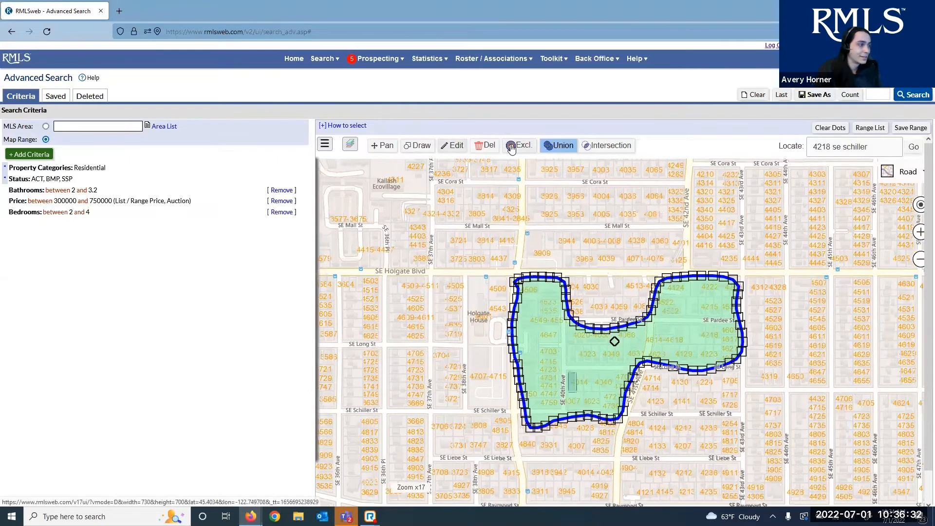
click(486, 146)
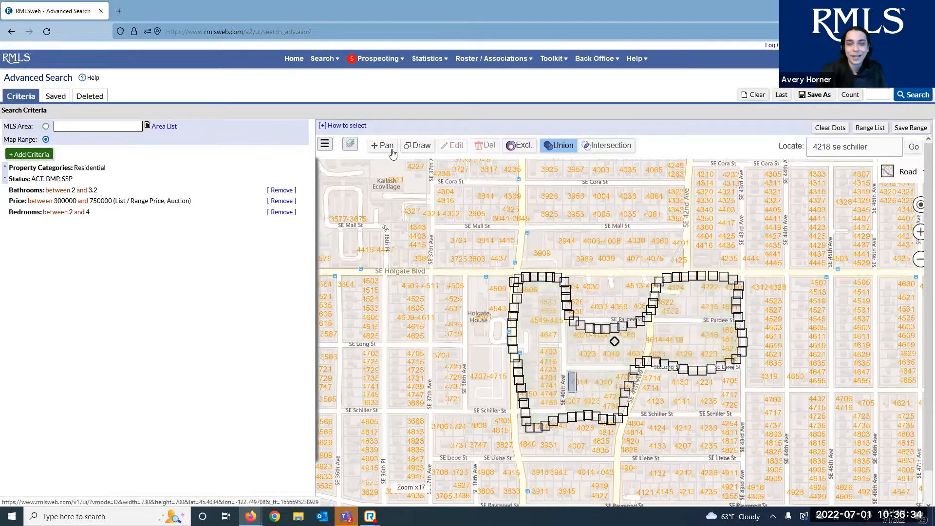
click(421, 146)
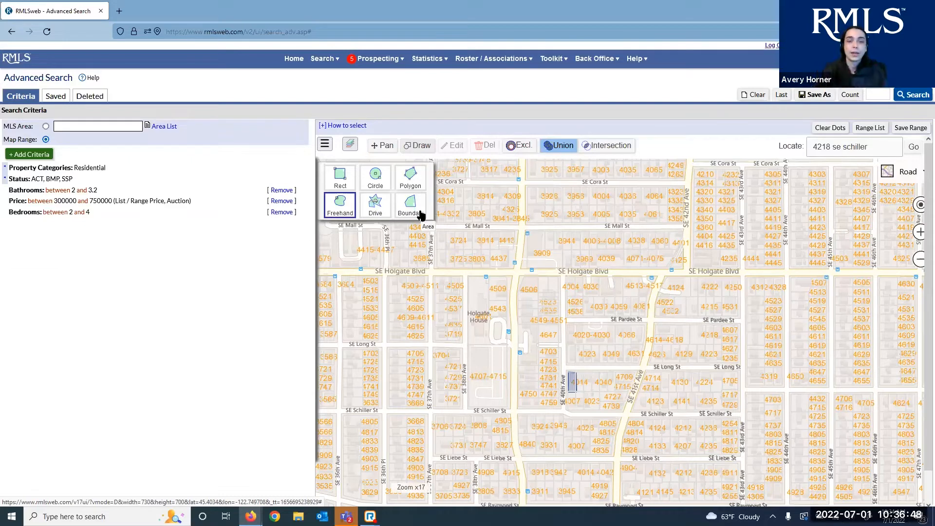
click(351, 146)
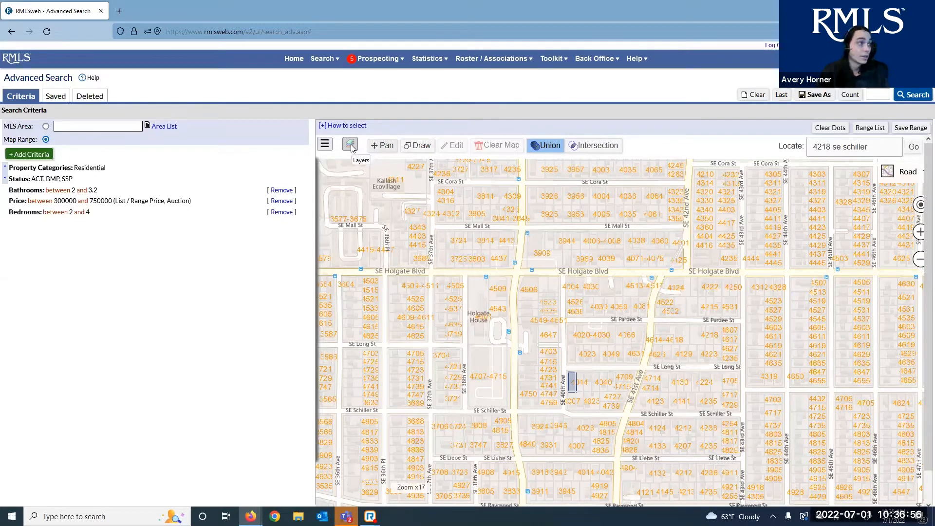
Turn on the Neighborhoods layer and zoom out to view Richmond, Brooklyn and Ross Island
click(351, 147)
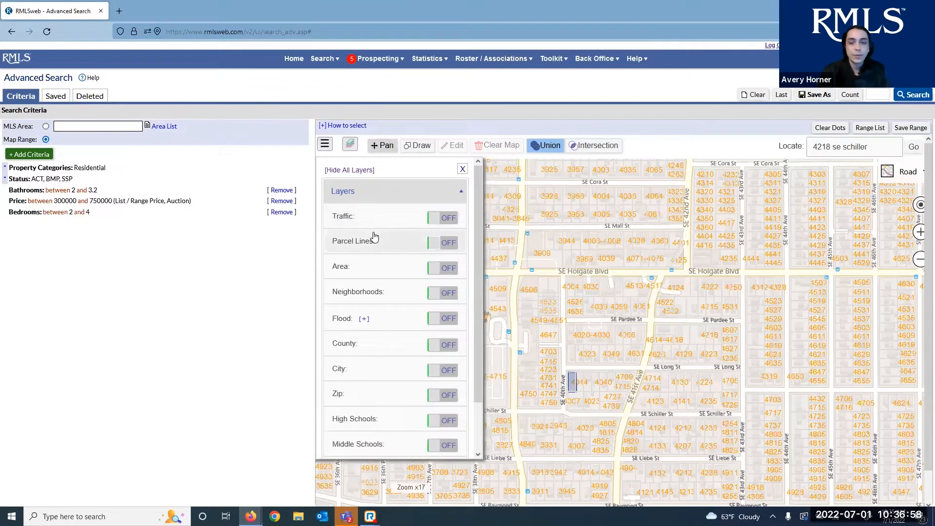
scroll(375, 271, down, 2)
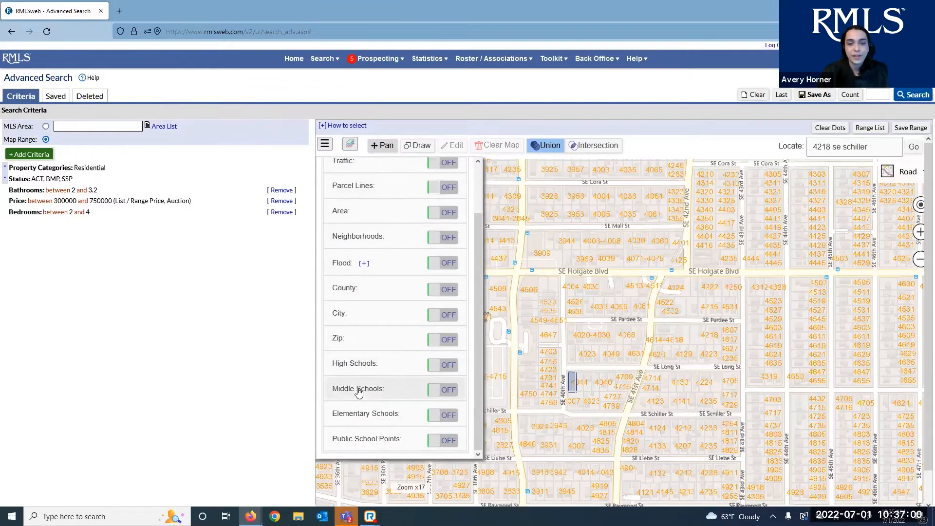
scroll(355, 303, up, 2)
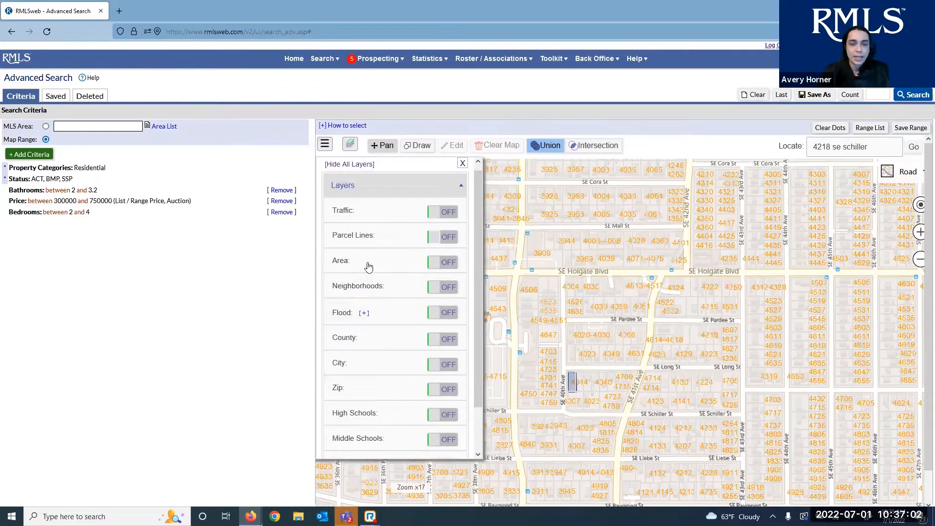
scroll(377, 302, down, 4)
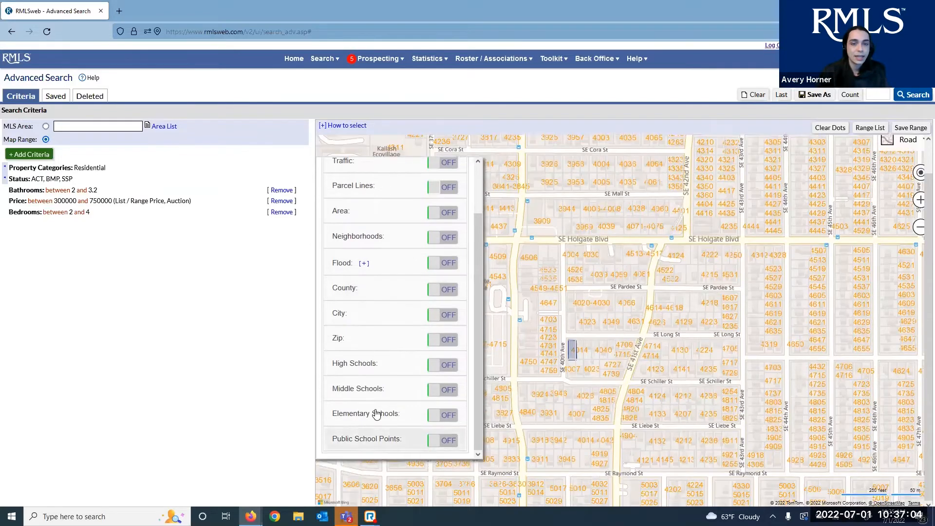
scroll(377, 414, up, 3)
scroll(428, 389, down, 3)
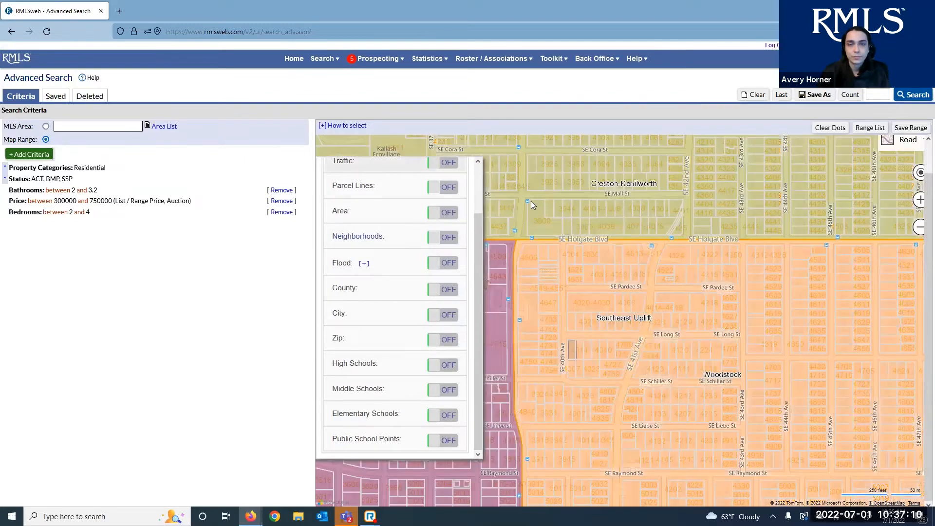
scroll(530, 198, down, 3)
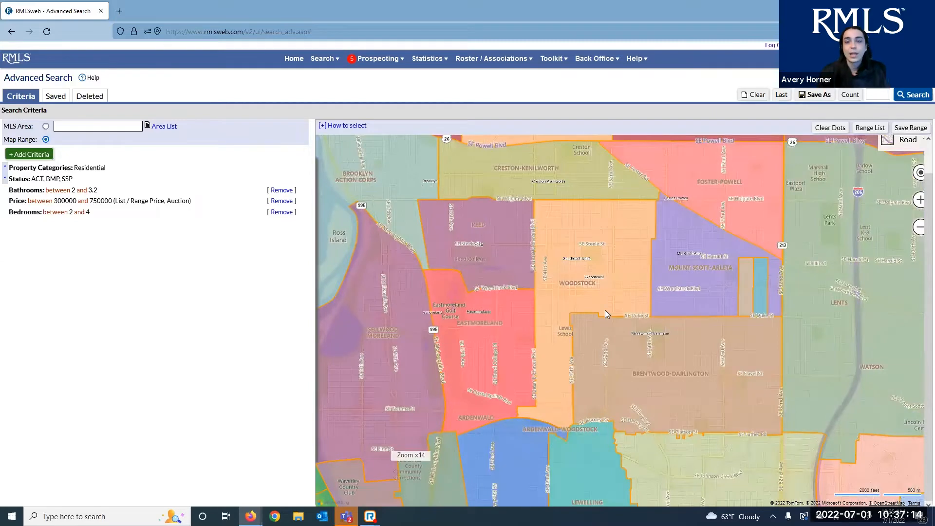
drag(579, 281, 605, 310)
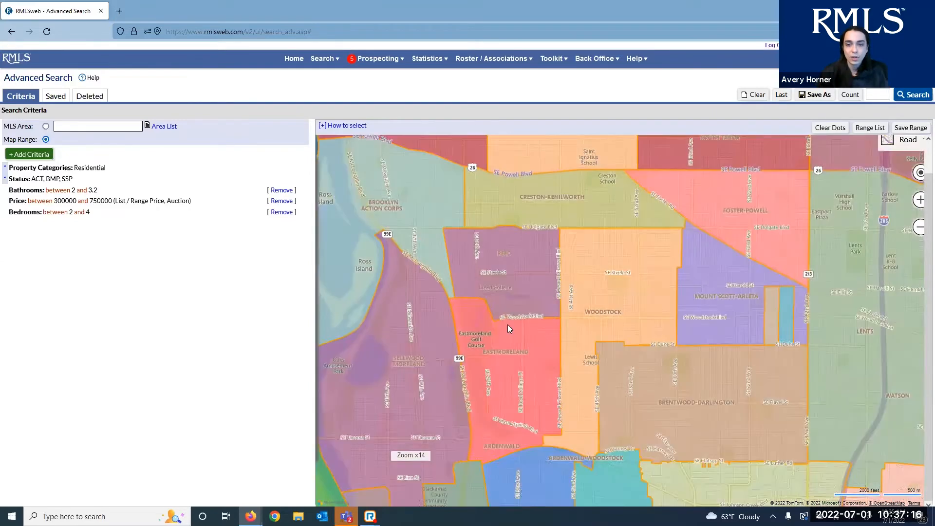
drag(512, 331, 520, 389)
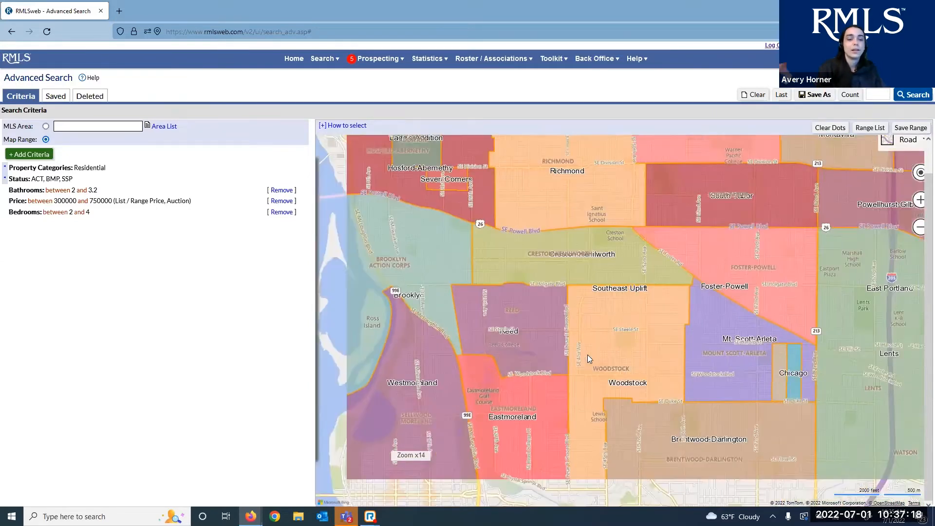
drag(588, 355, 714, 335)
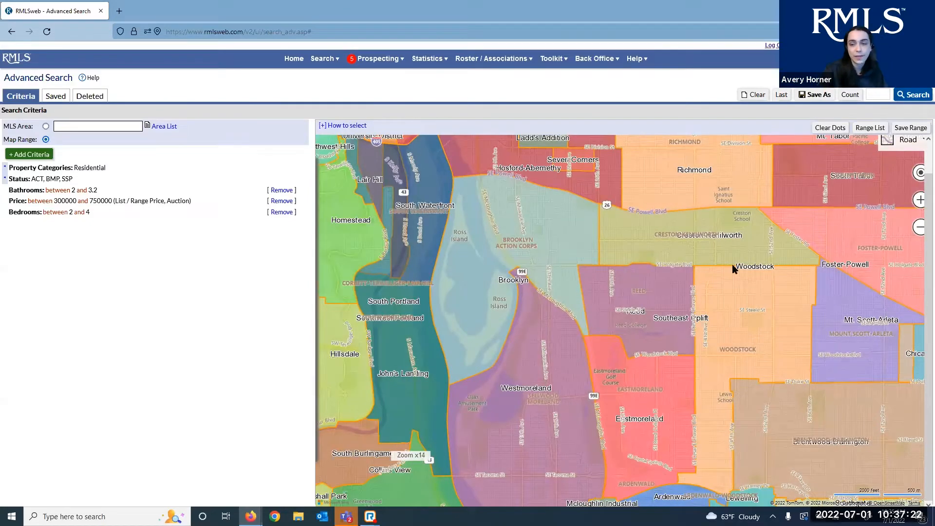
mouse_move(732, 264)
mouse_down()
mouse_move(611, 328)
mouse_move(559, 303)
mouse_up()
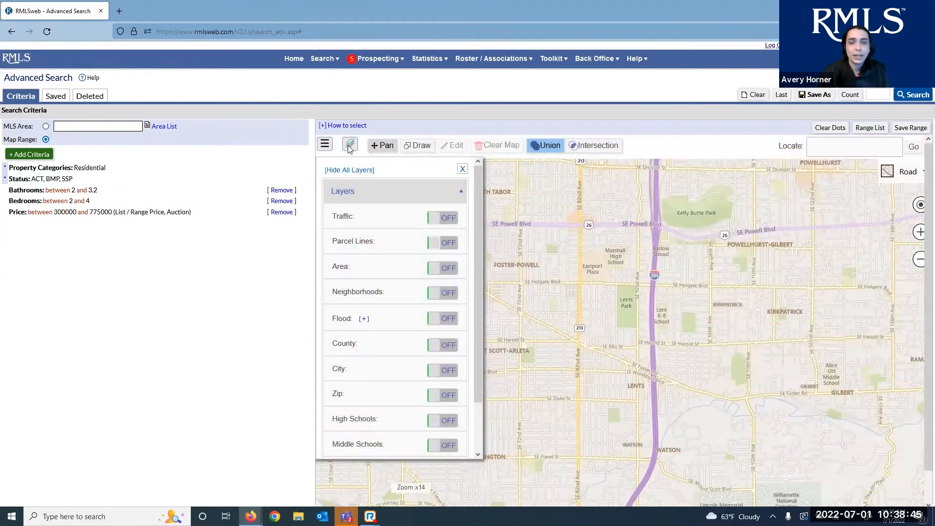
Select Woodstock, Creston-Kenilworth, Foster-Powell and Mt. Scott-Arleta as predefined boundary search areas
click(350, 146)
click(420, 147)
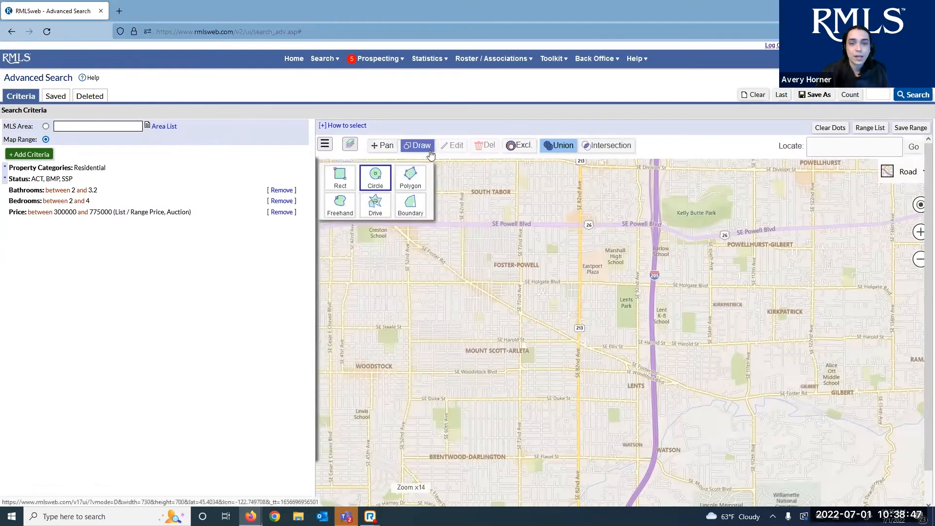
click(422, 203)
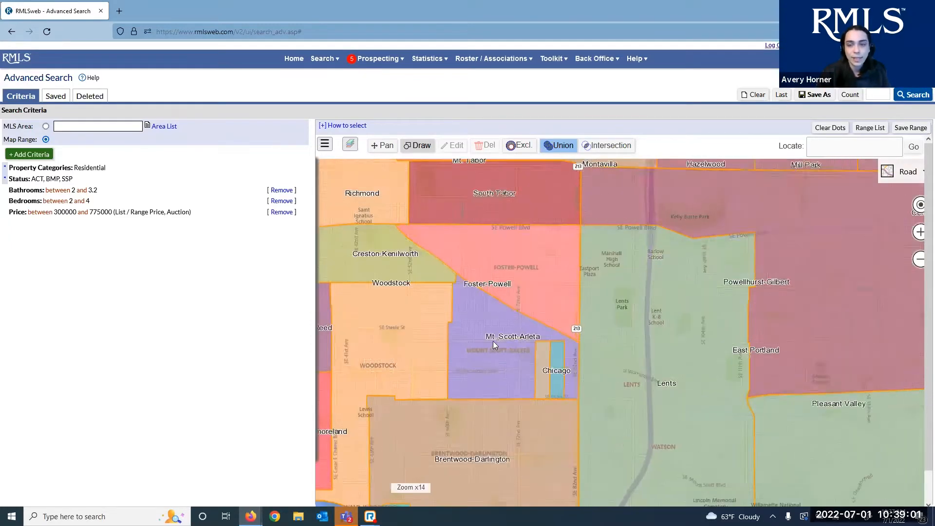
scroll(492, 342, down, 1)
scroll(416, 334, up, 1)
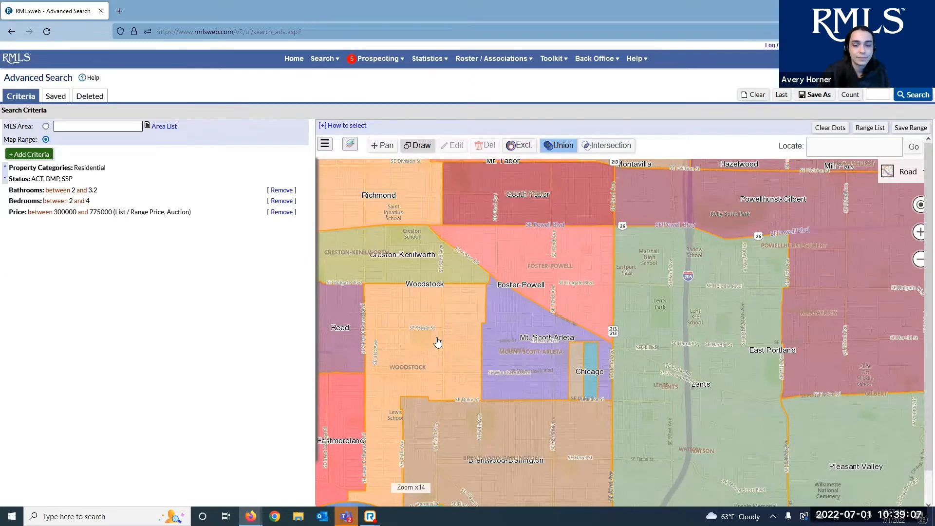
click(437, 342)
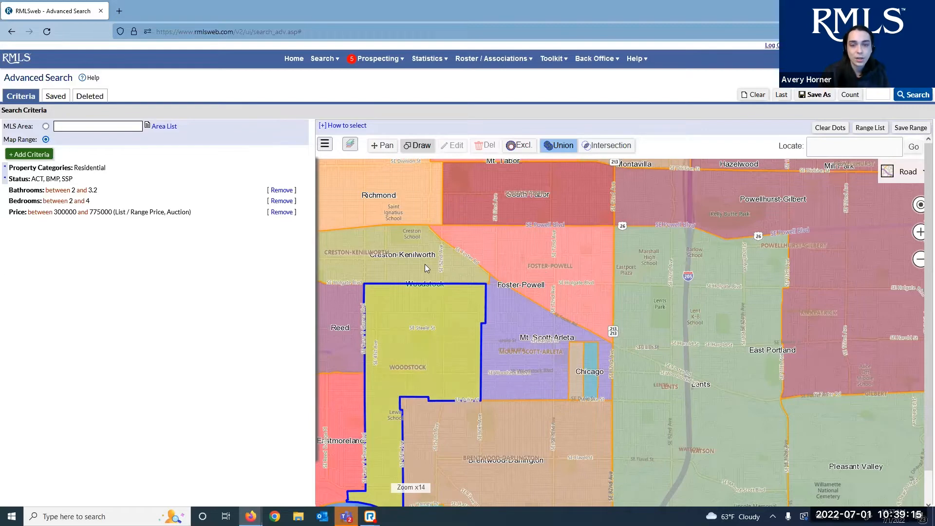
drag(413, 268, 446, 251)
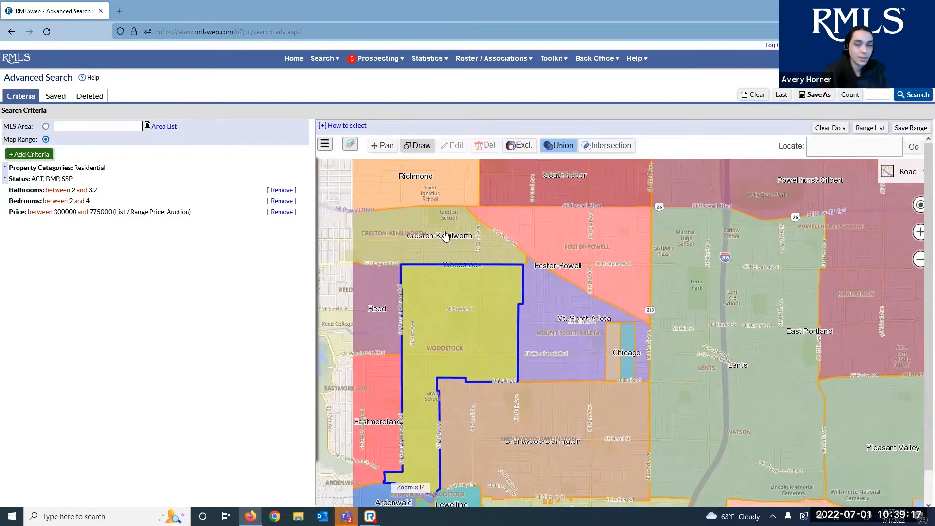
click(445, 231)
click(612, 238)
click(561, 304)
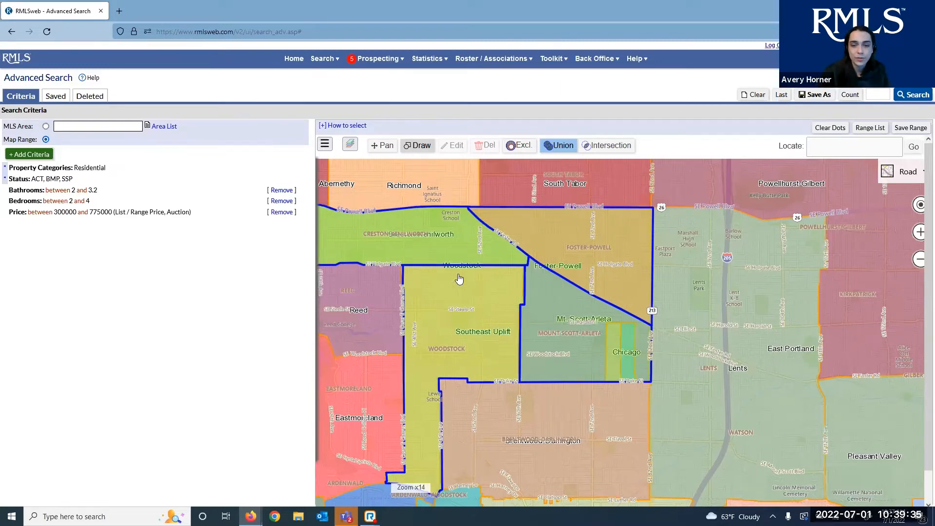
mouse_move(479, 317)
mouse_down()
mouse_move(502, 329)
mouse_move(543, 322)
mouse_move(536, 330)
mouse_up()
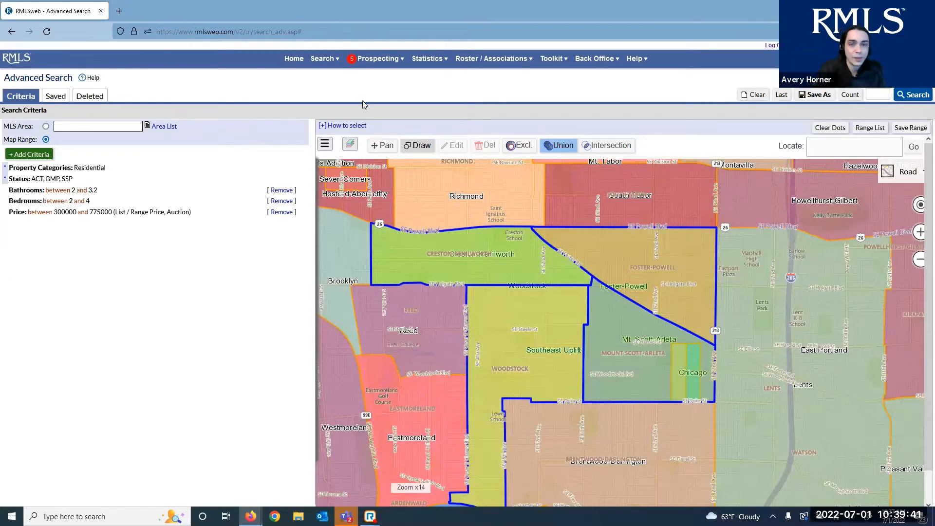
Hide the neighbourhood overlay and switch the map to Pan mode
click(350, 144)
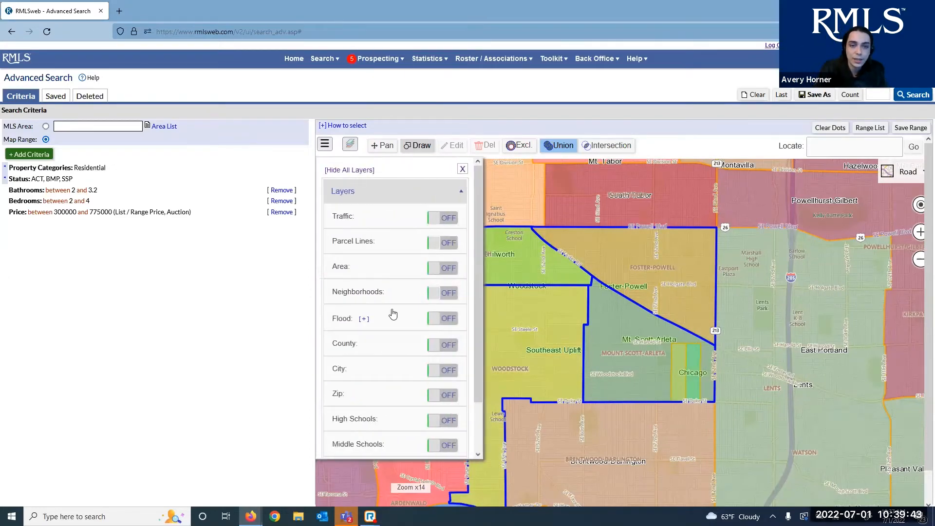
click(439, 299)
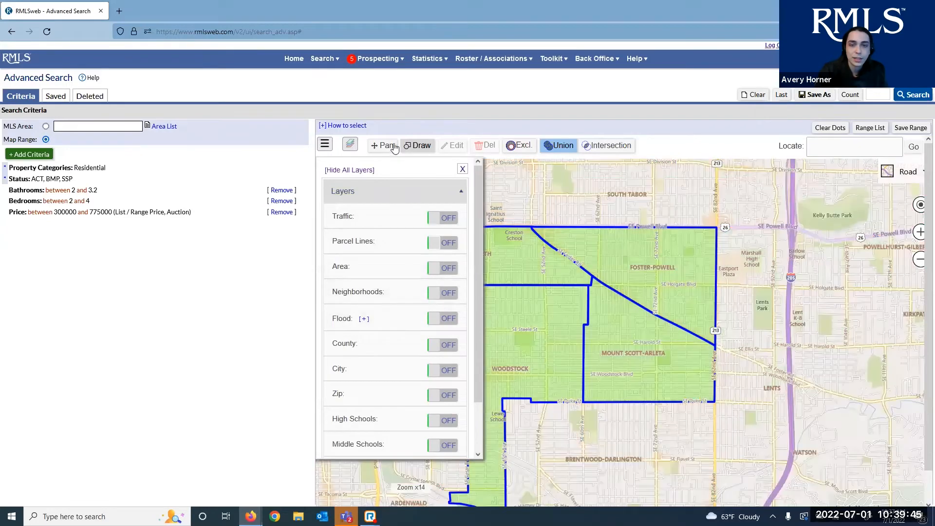
click(417, 145)
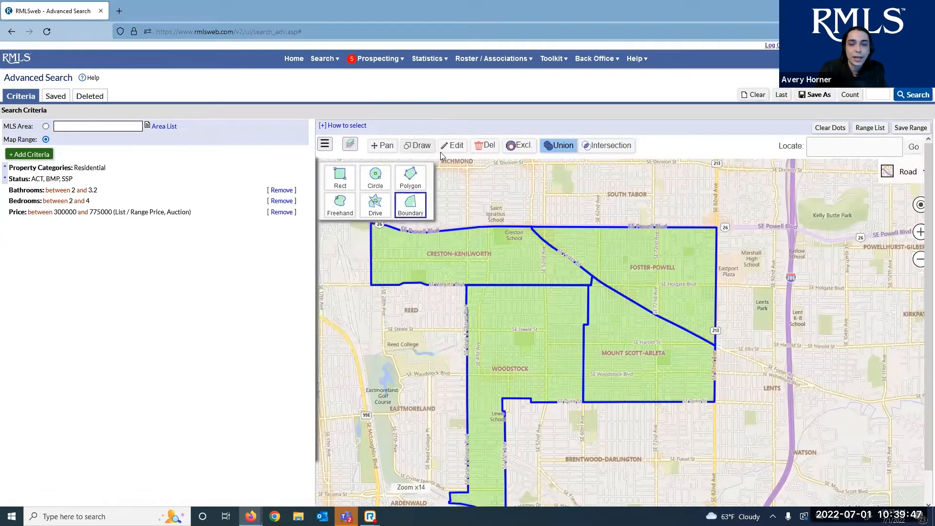
click(396, 147)
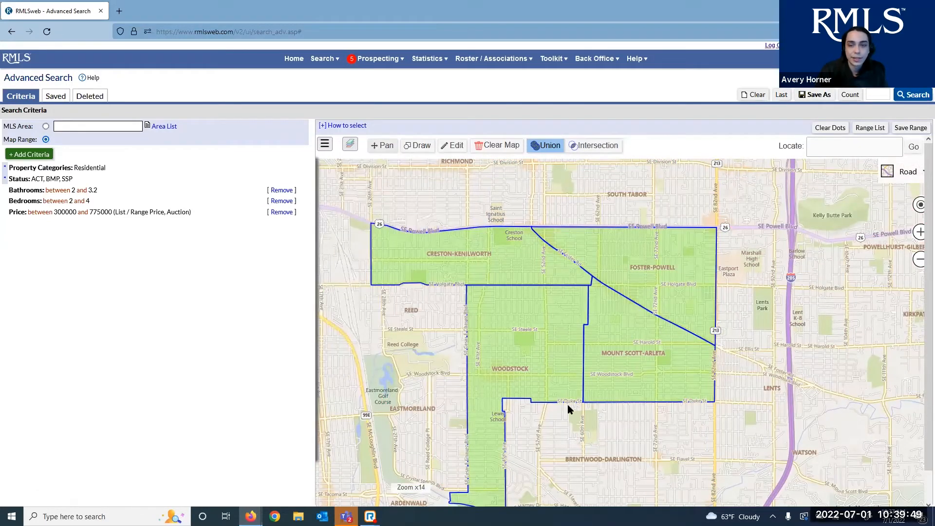
Delete the Creston-Kenilworth, Foster-Powell, Mount Scott-Arleta and Woodstock shapes one by one
drag(510, 292, 509, 269)
mouse_move(506, 365)
mouse_down()
mouse_move(480, 312)
mouse_move(519, 373)
mouse_up()
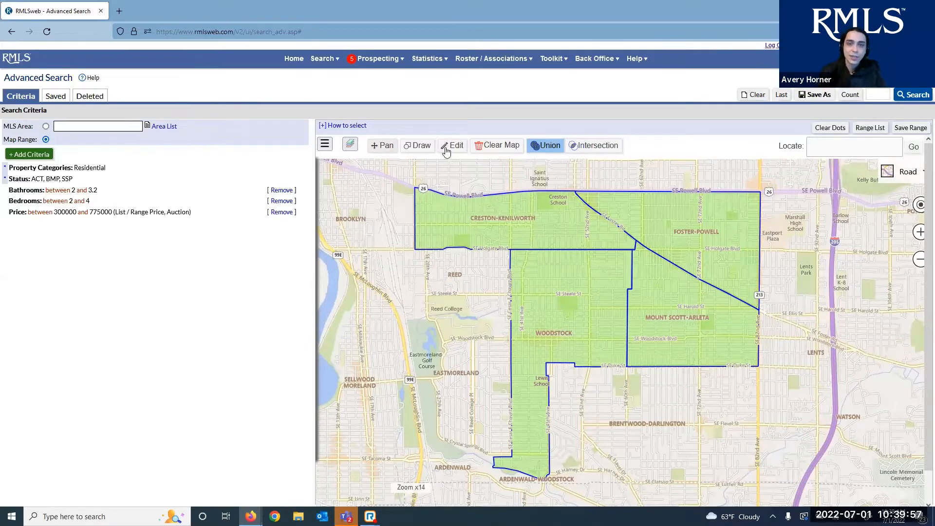
click(459, 210)
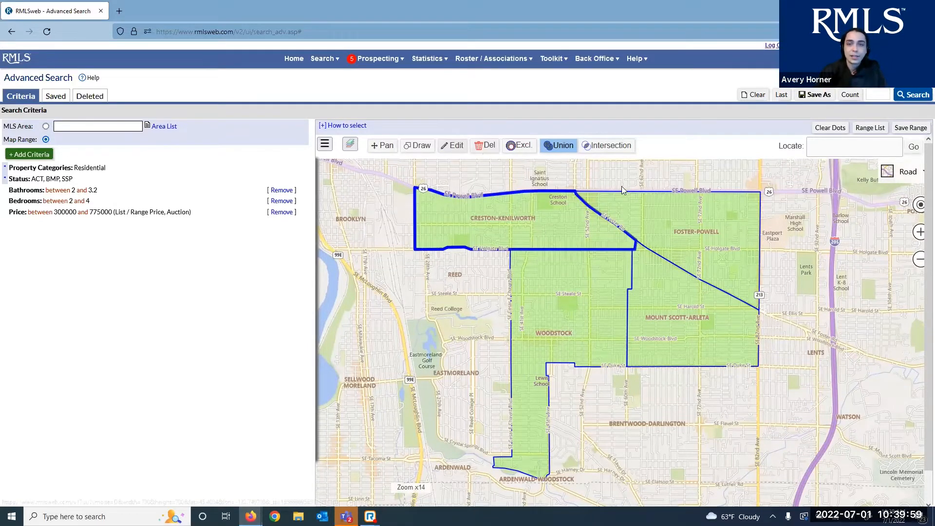
click(656, 210)
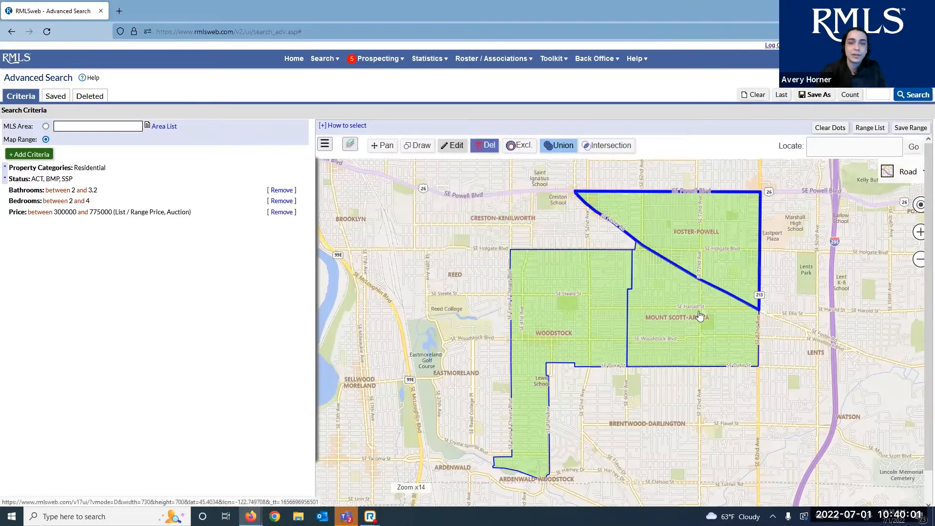
click(486, 148)
click(605, 305)
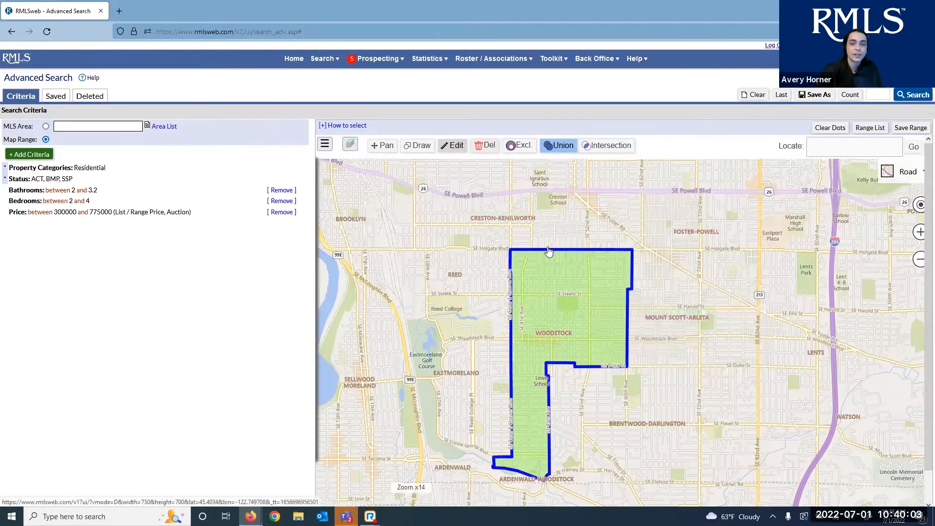
click(479, 147)
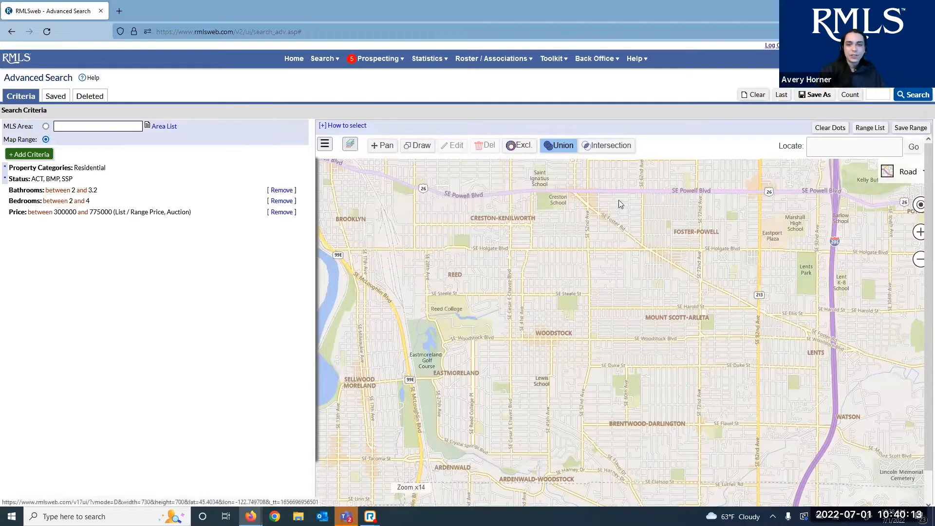
Locate a street address on SE Schiller St and centre the map on it
click(429, 148)
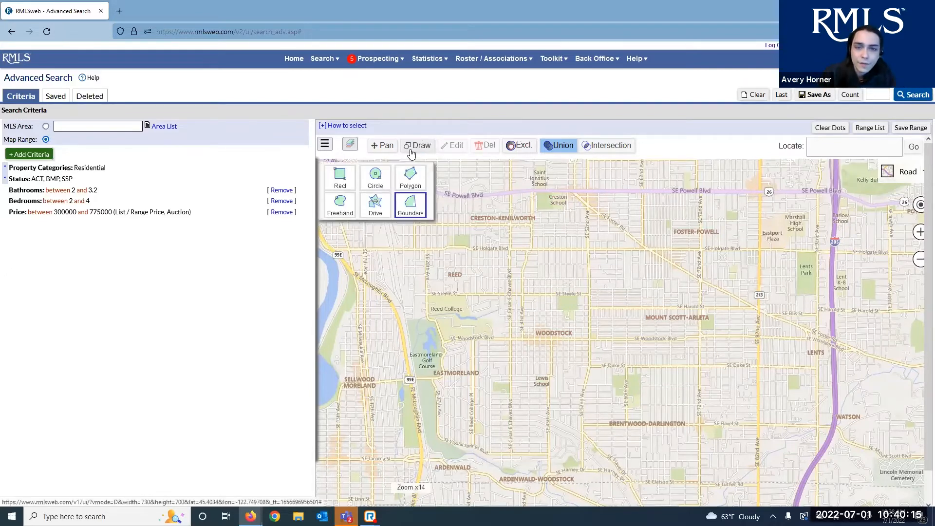
click(378, 146)
click(860, 141)
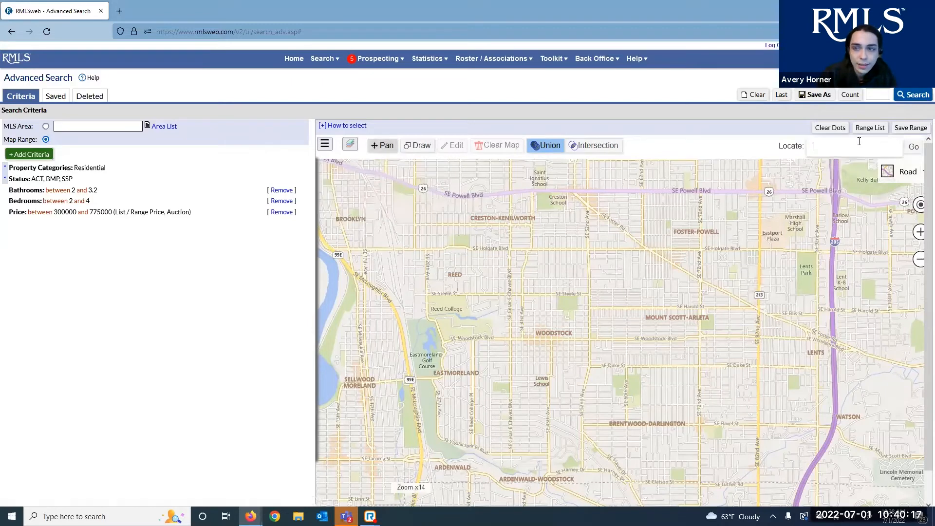
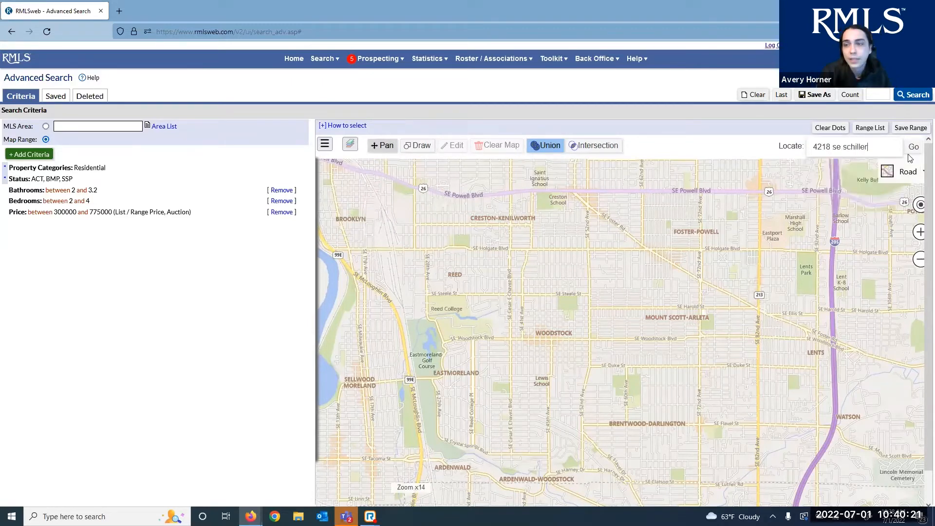
click(917, 154)
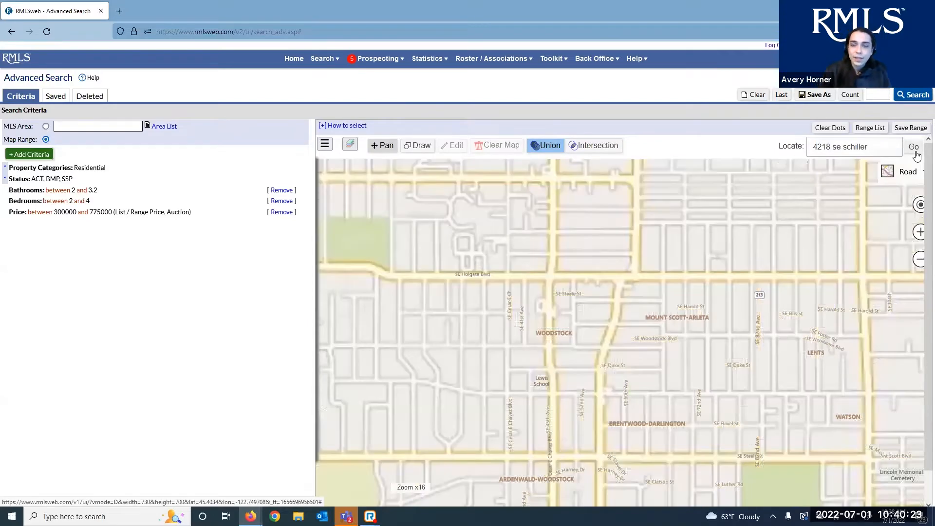
Draw a 2-mile radius circle around the located address, then delete it
click(326, 143)
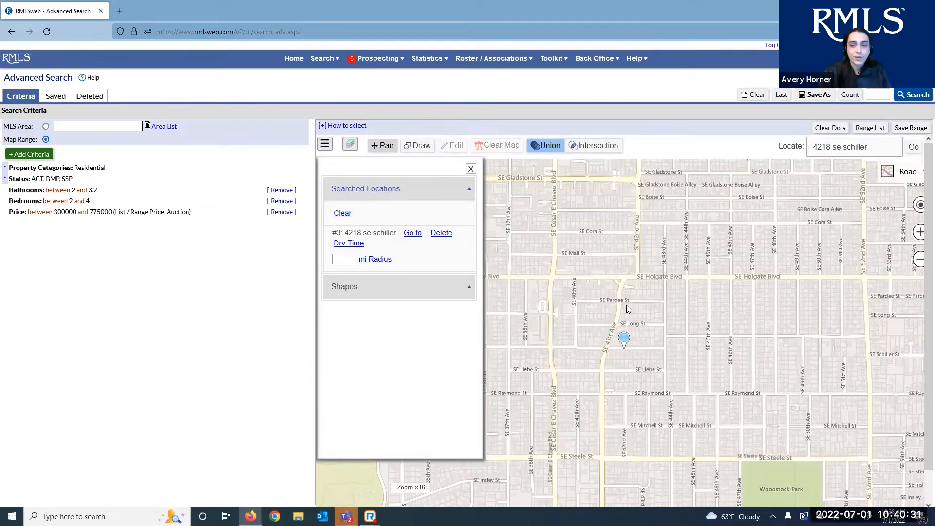
scroll(627, 307, down, 1)
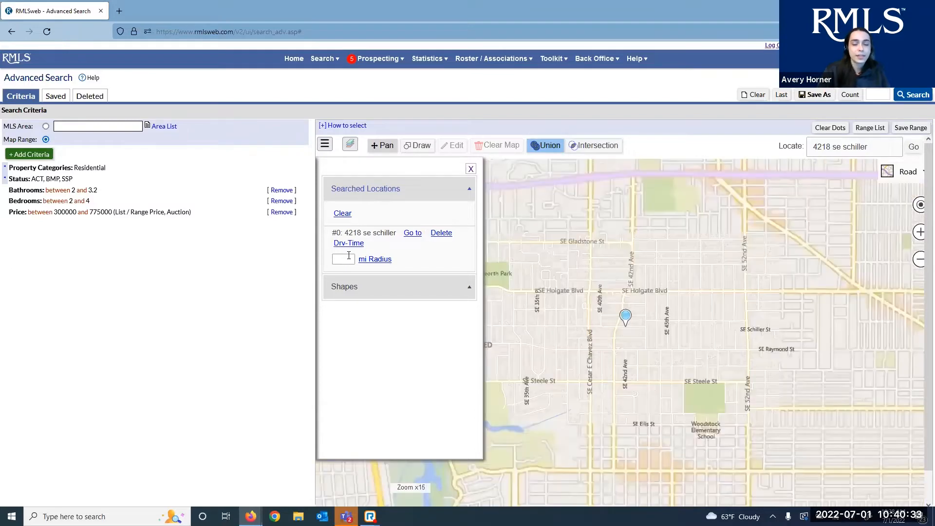
click(349, 257)
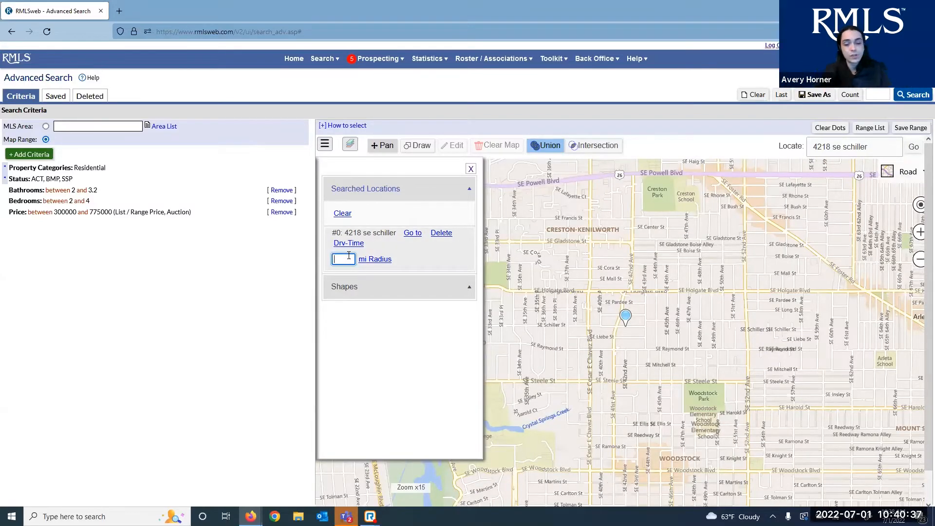
text(2)
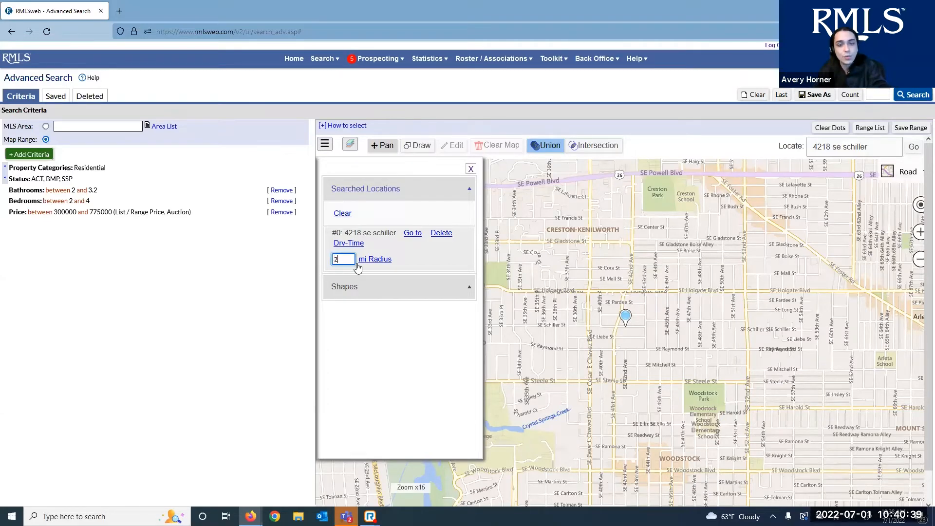
click(370, 341)
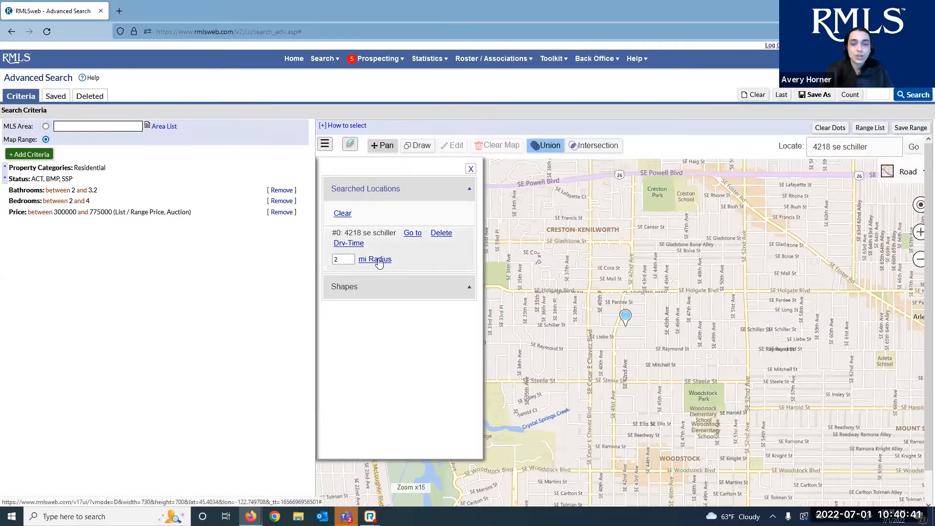
click(374, 259)
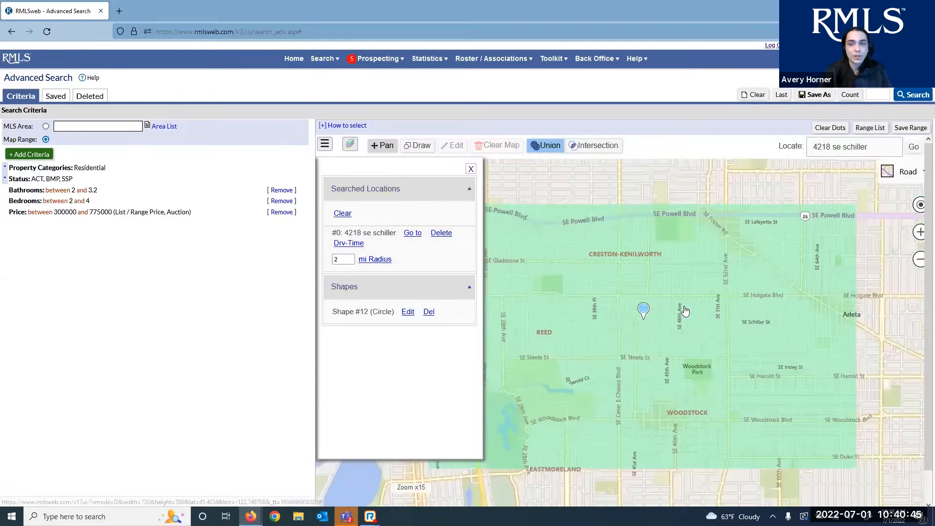
scroll(686, 310, down, 2)
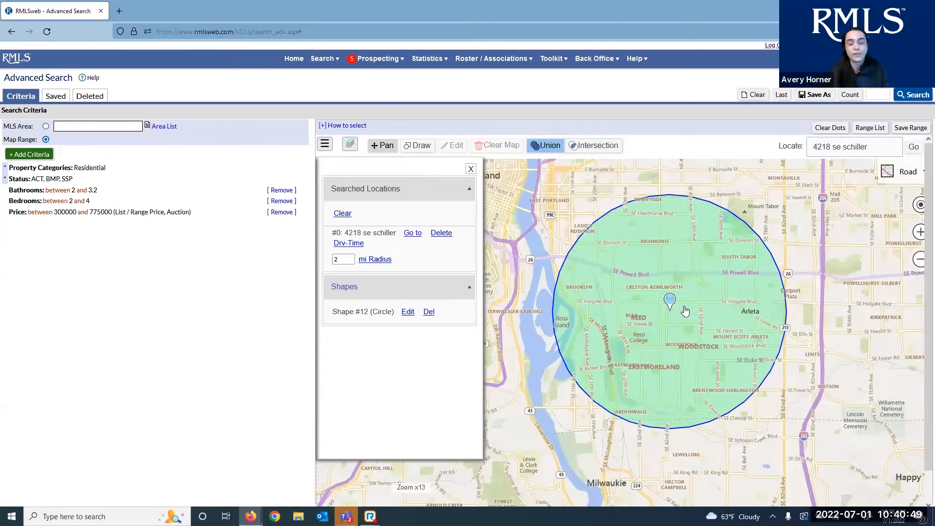
click(428, 311)
click(325, 146)
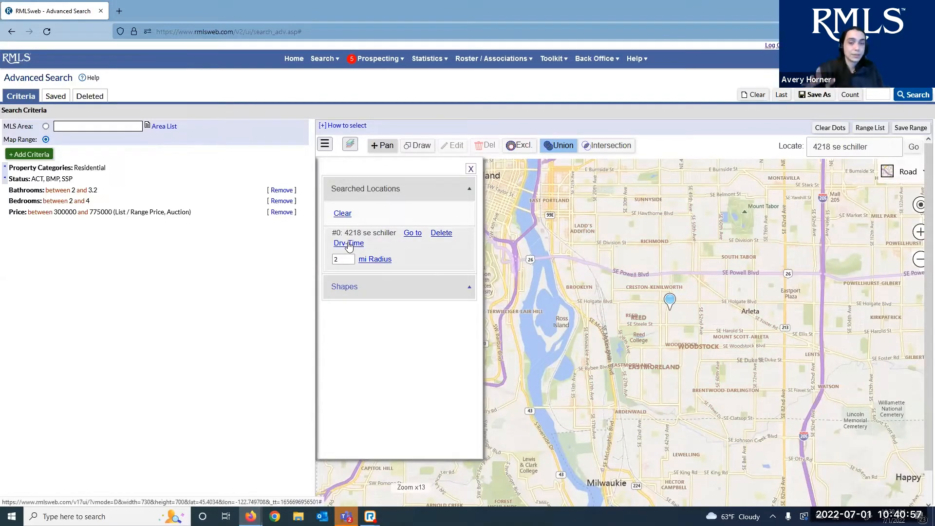
Set a drive-time starting point at the address and zoom in to street level
click(352, 243)
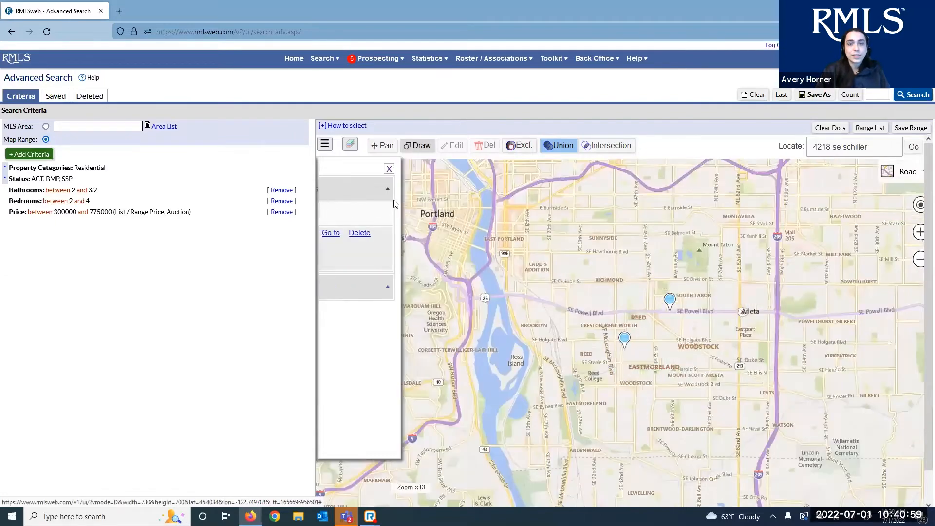
scroll(688, 311, up, 1)
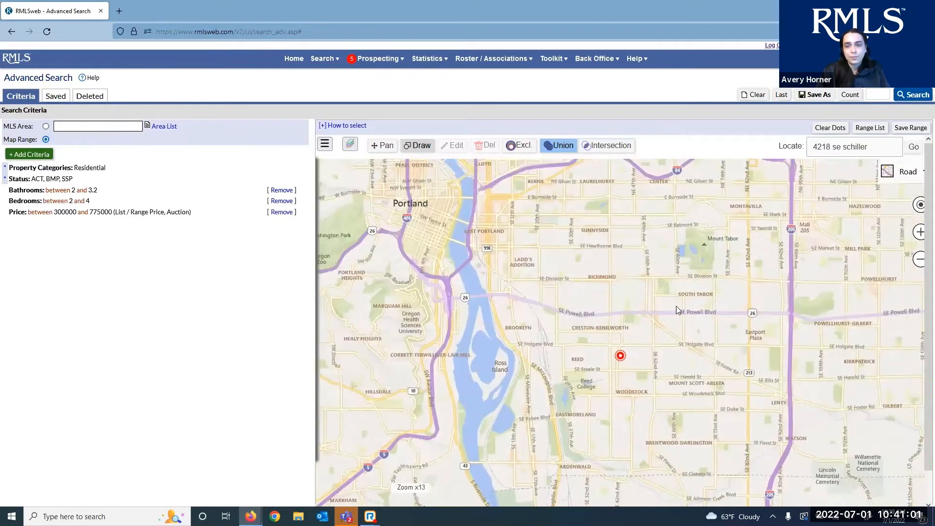
scroll(573, 391, up, 2)
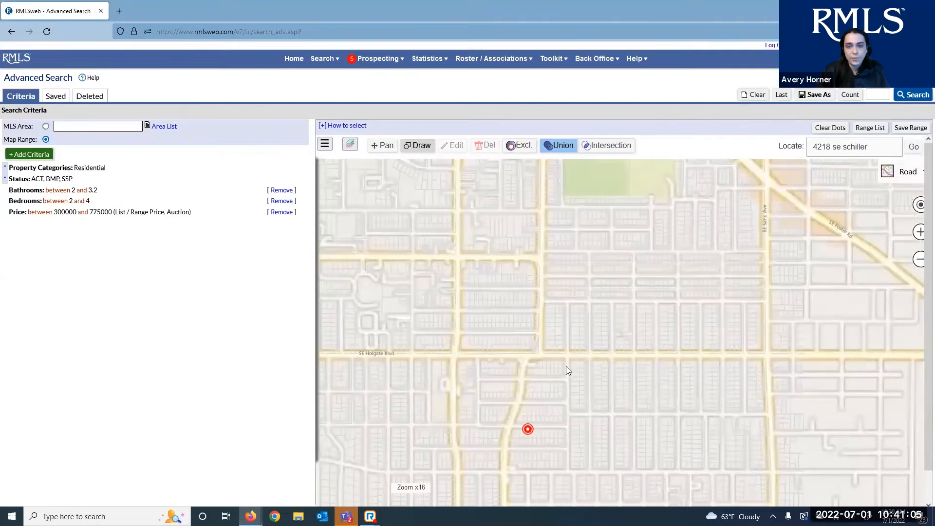
scroll(566, 366, up, 2)
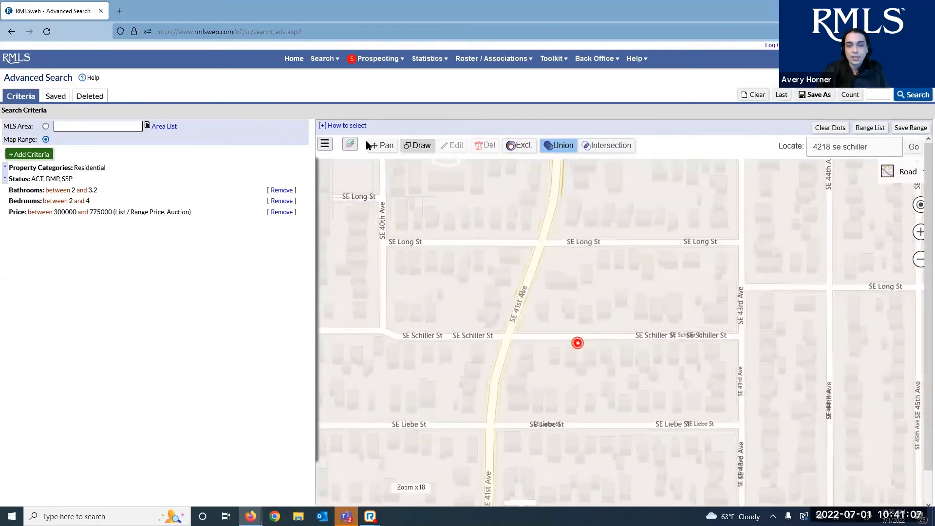
click(420, 147)
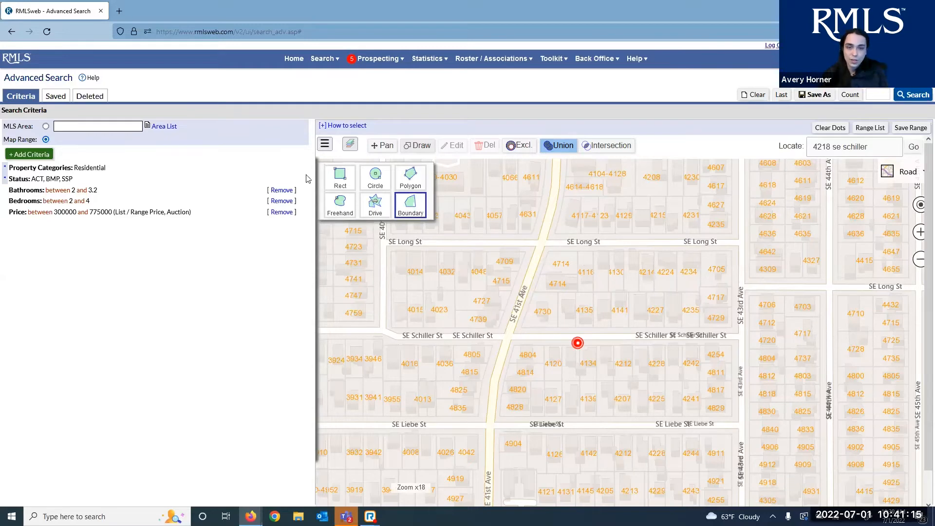
Start a drive-time range from the pin, timed by arrival with a 15 Mins duration
click(370, 214)
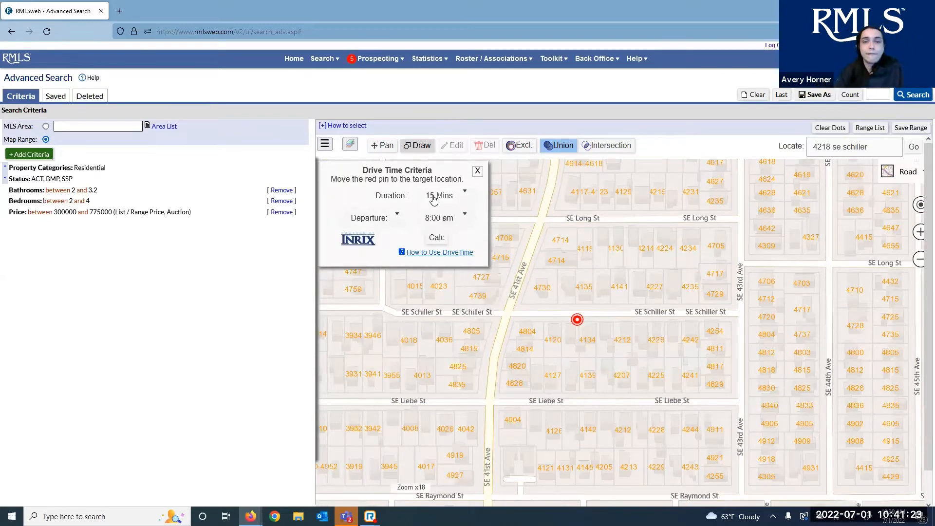
click(436, 219)
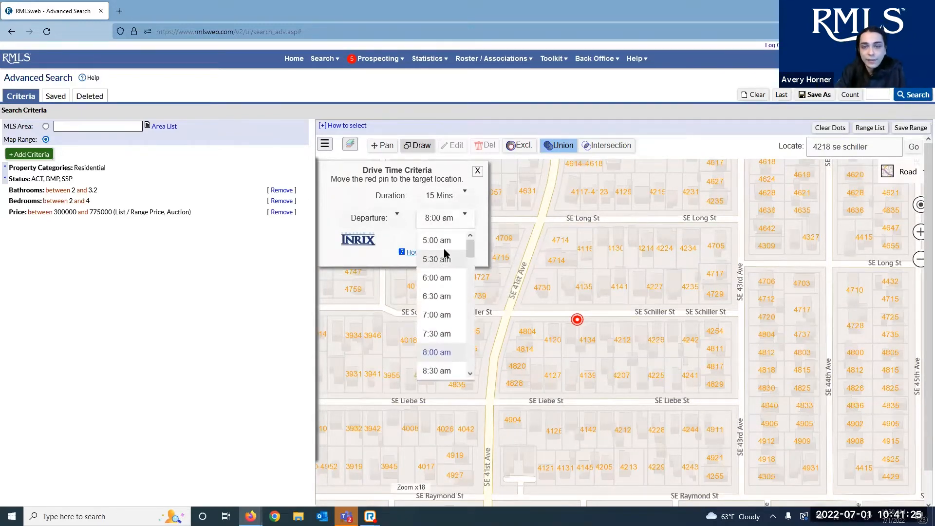
click(437, 240)
click(380, 218)
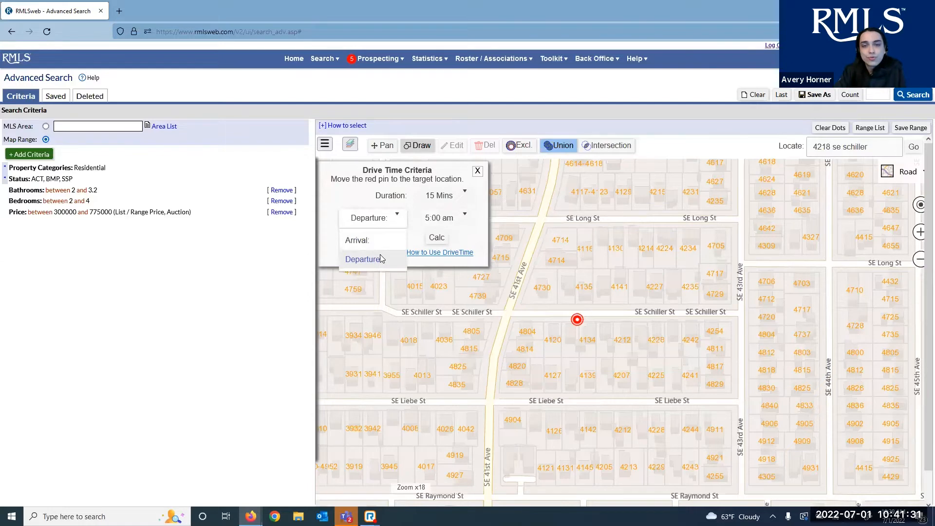
click(370, 240)
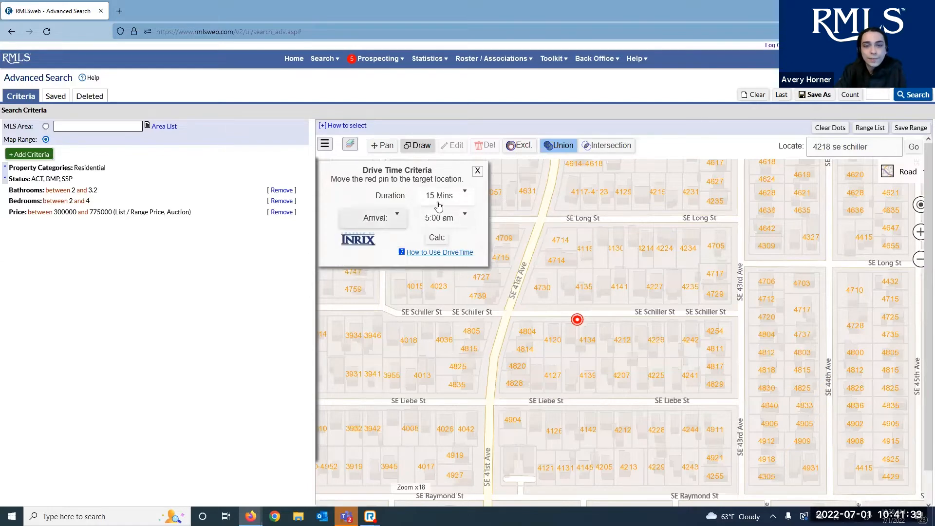
click(439, 198)
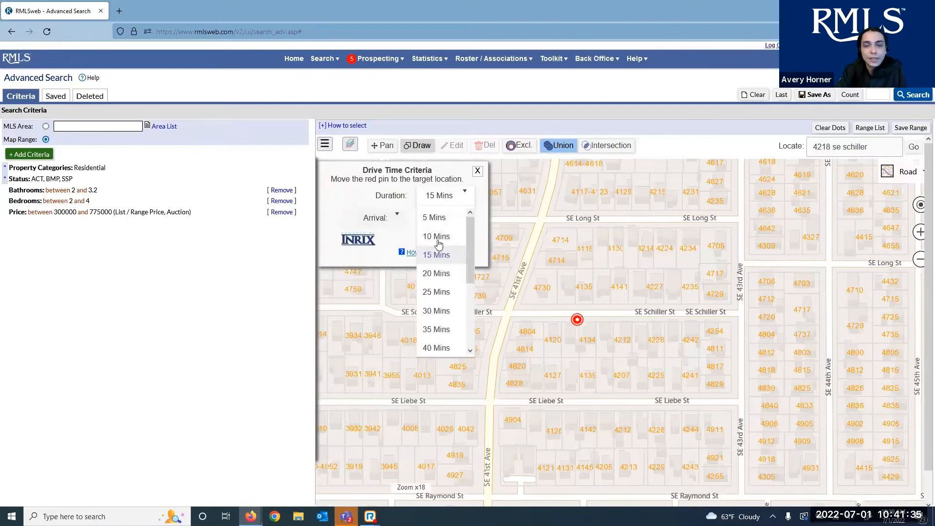
click(437, 251)
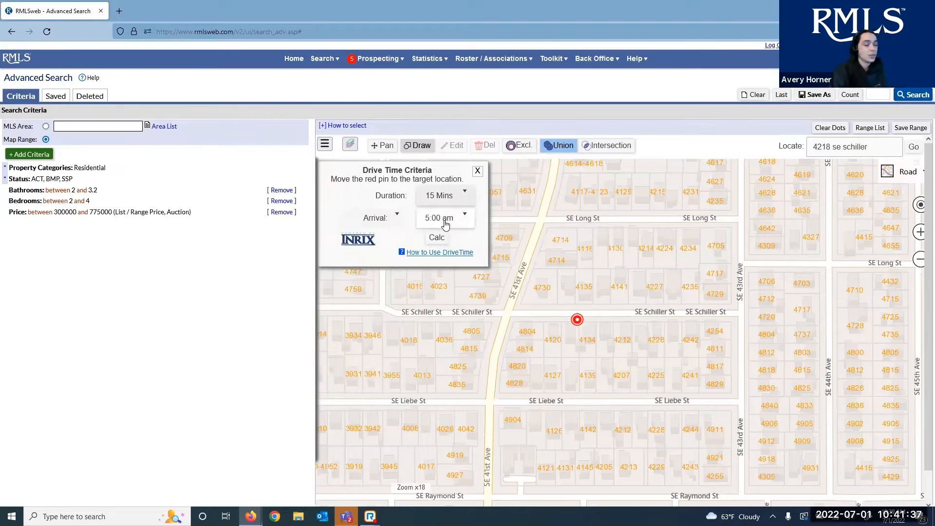
Set the arrival time to 5:00 pm and calculate the drive-time area
click(445, 224)
scroll(445, 291, down, 3)
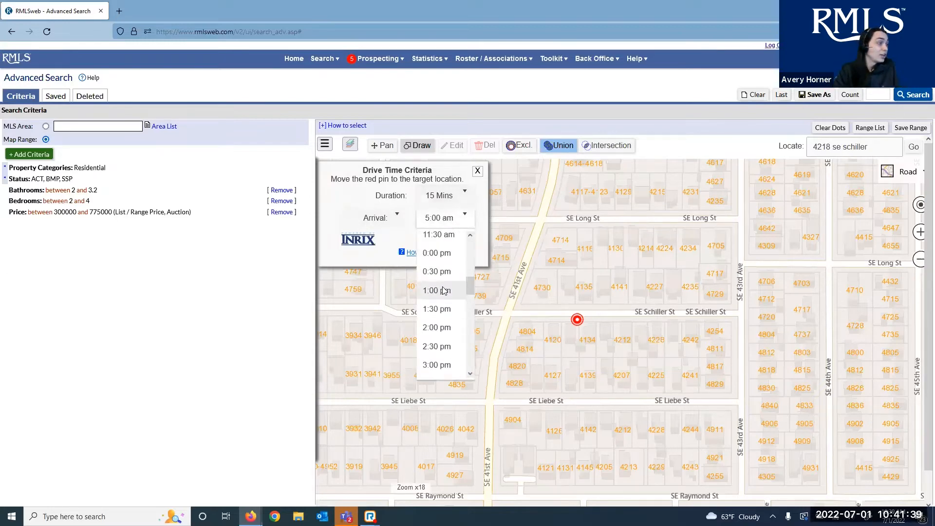
scroll(444, 291, up, 6)
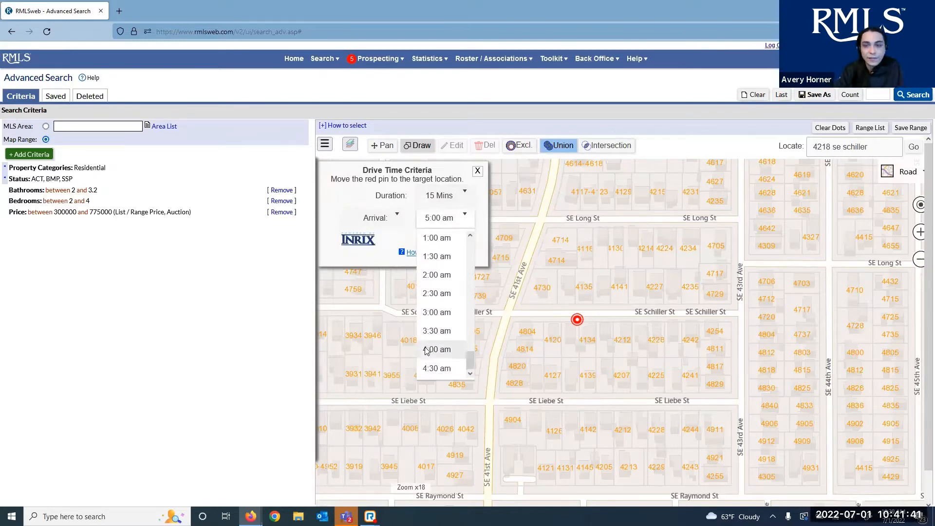
scroll(428, 350, down, 10)
scroll(439, 338, up, 6)
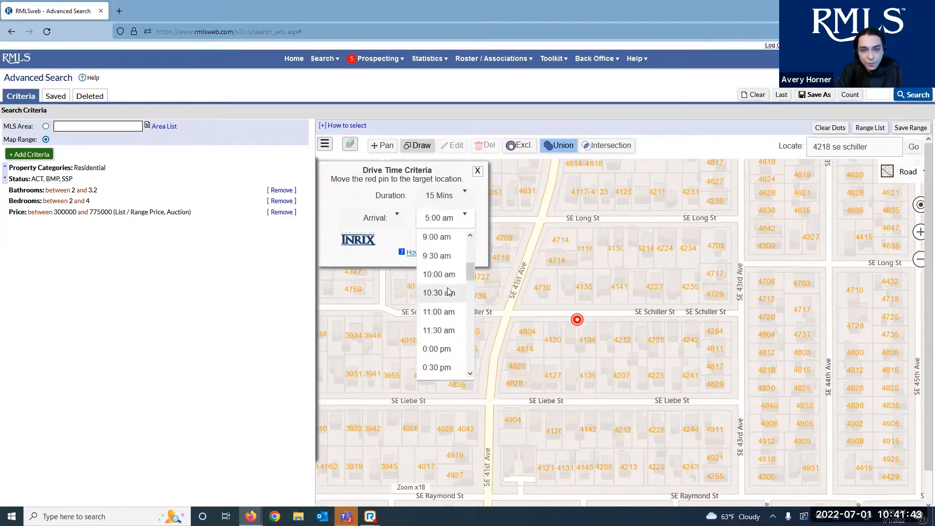
scroll(449, 293, down, 3)
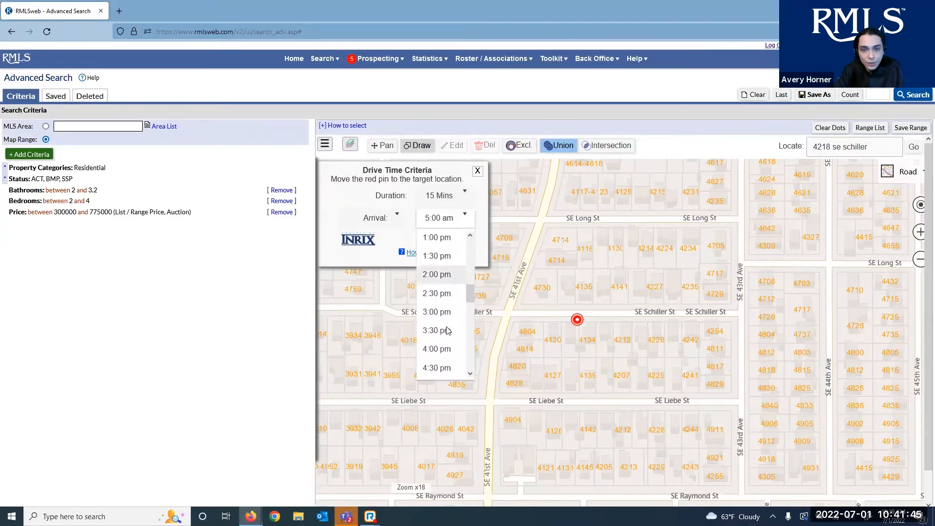
scroll(447, 331, down, 1)
click(444, 338)
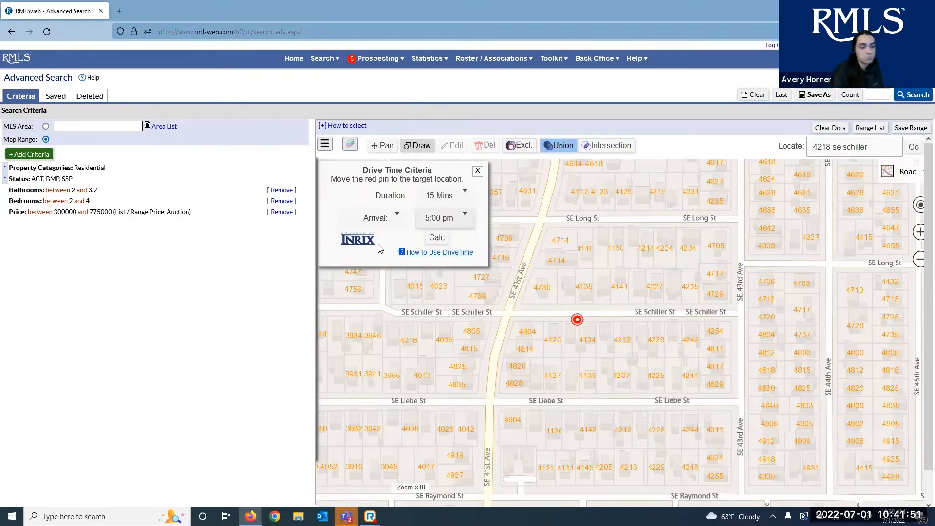
click(435, 239)
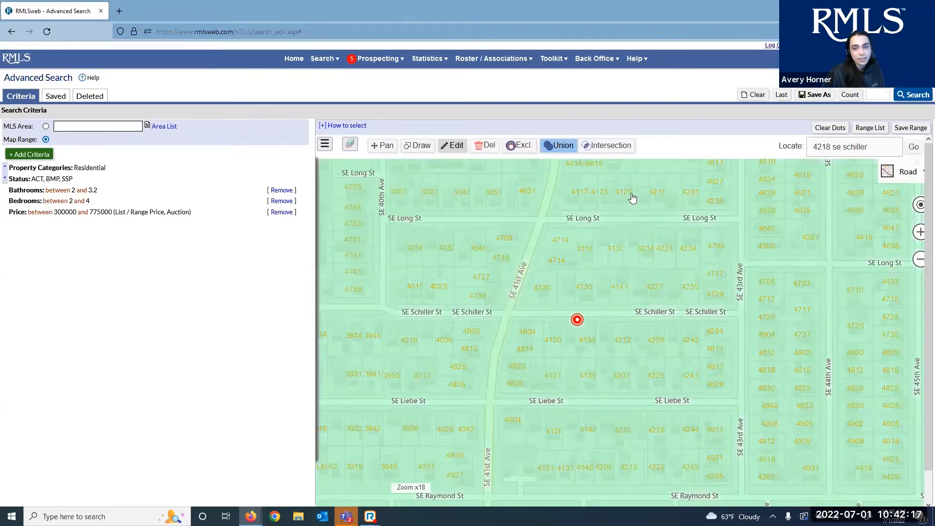
Zoom the map out until the whole green 15-minute drive-time polygon is visible
scroll(604, 261, down, 1)
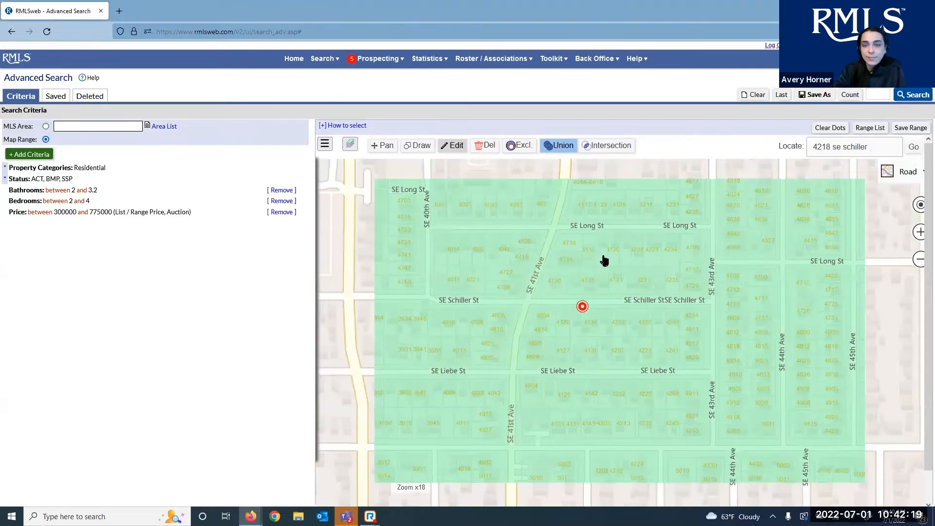
scroll(604, 261, down, 1)
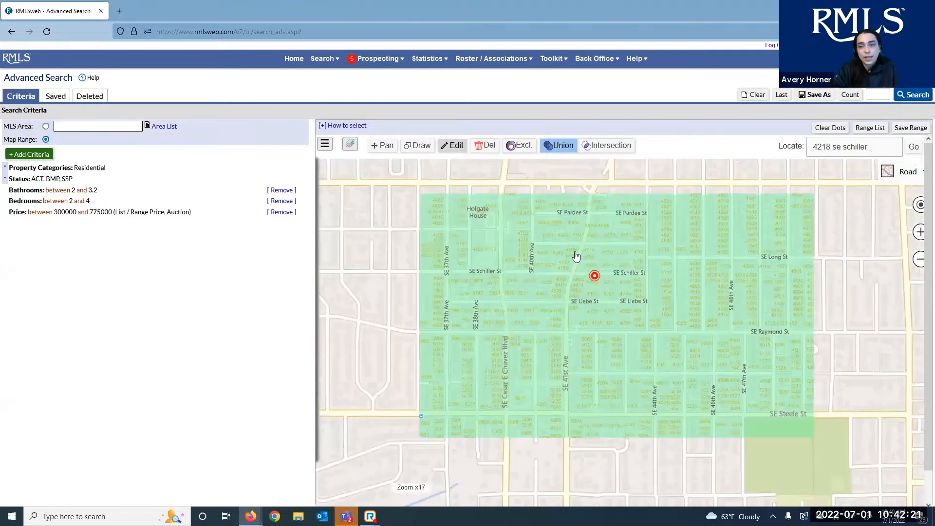
scroll(576, 257, down, 5)
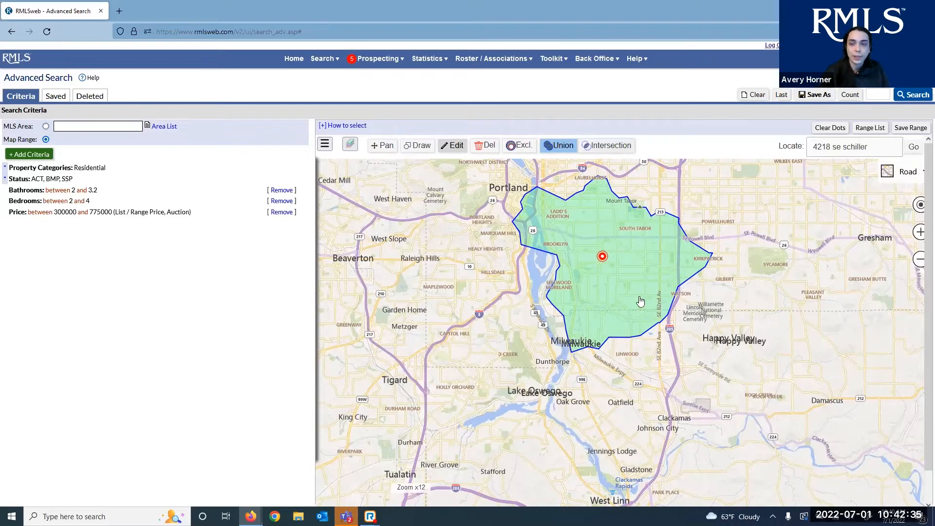
scroll(602, 313, up, 1)
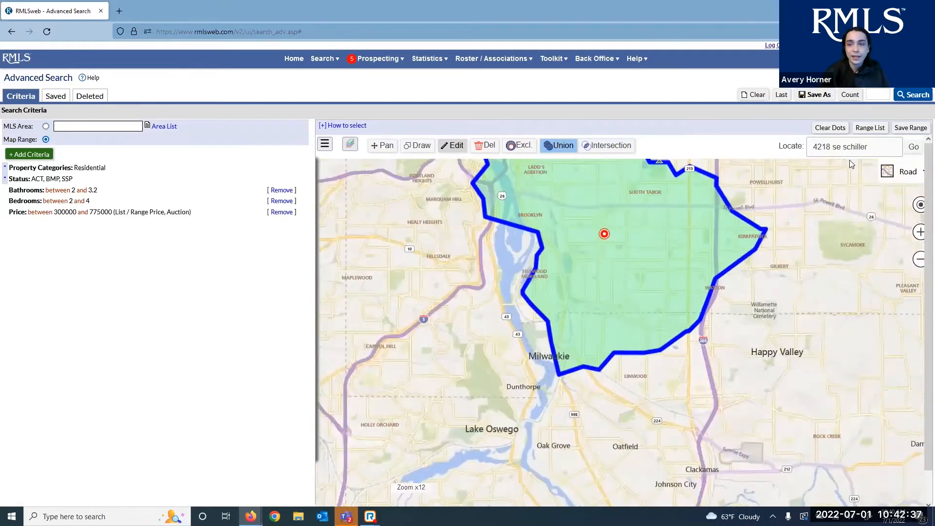
Locate the suggested Milwaukie address in the Locate box and centre the map on its pin
triple_click(862, 154)
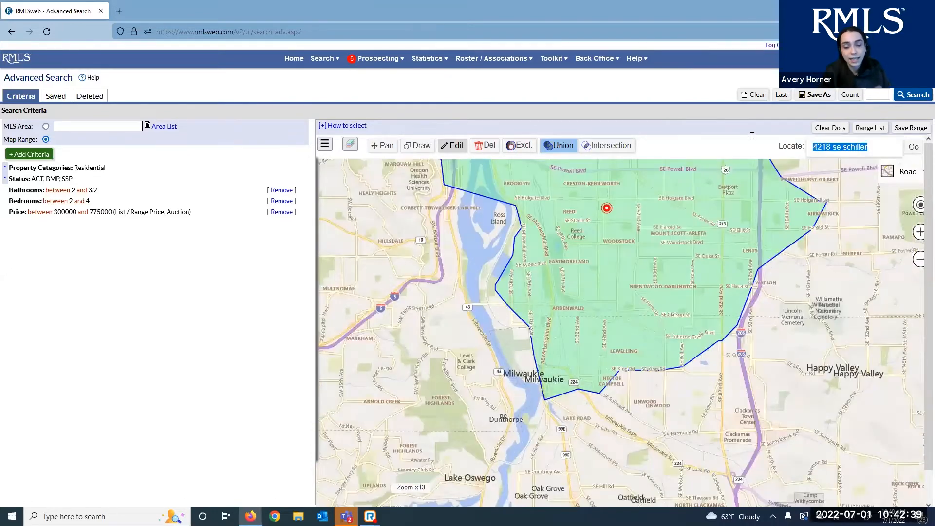
text(241)
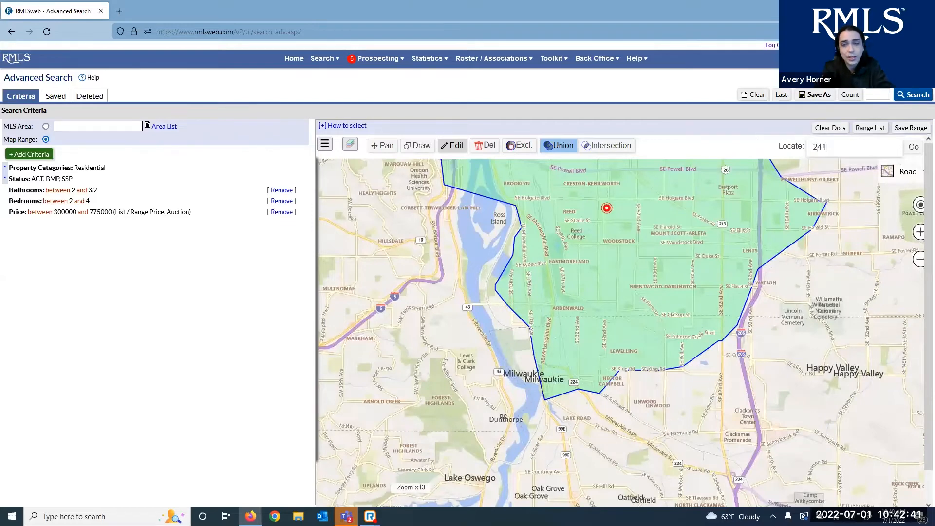
text(8)
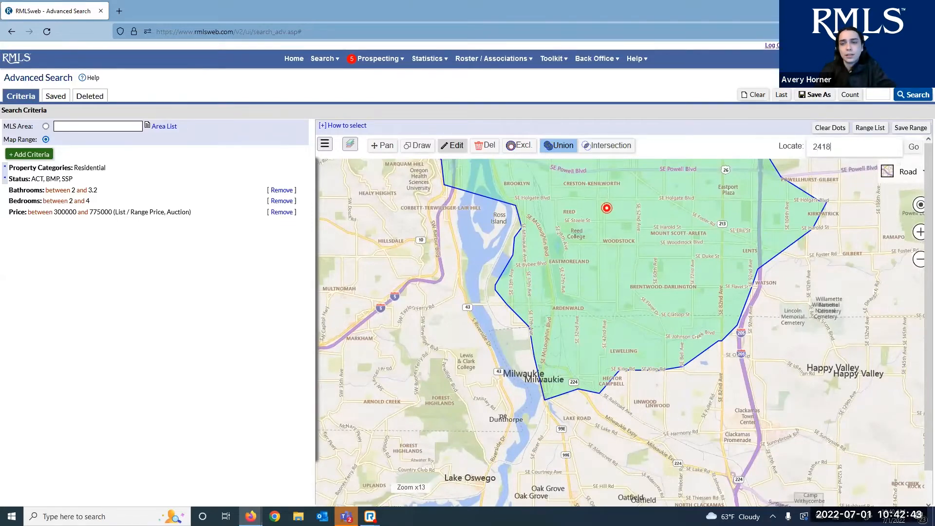
key(BackSpace)
key(BackSpace)
key(BackSpace)
key(BackSpace)
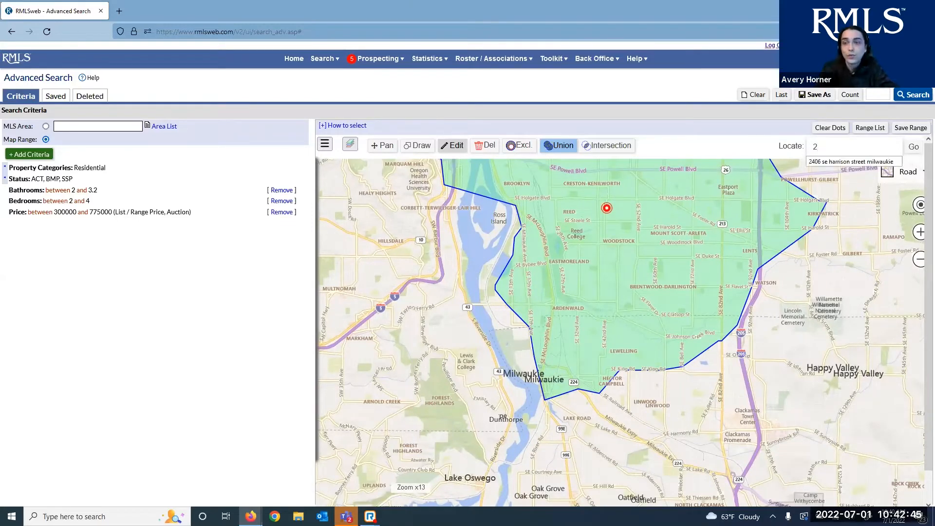
click(856, 162)
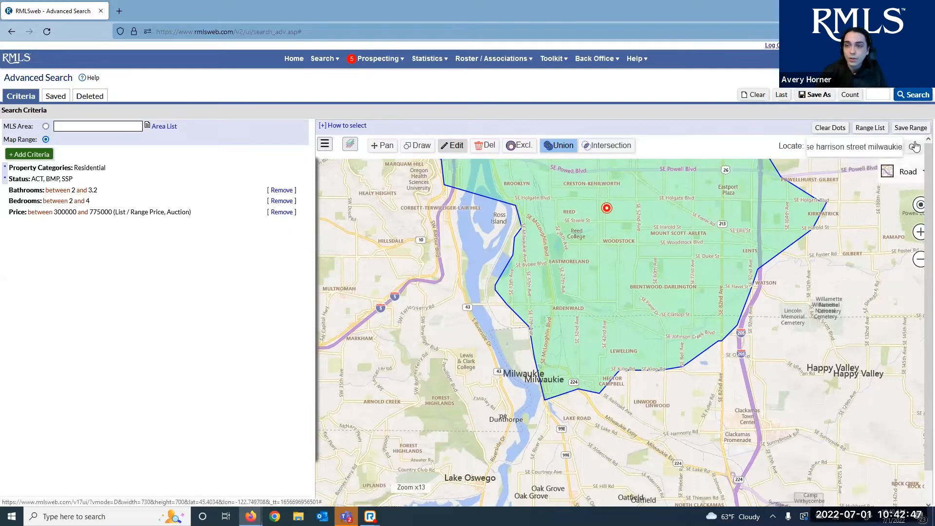
click(915, 145)
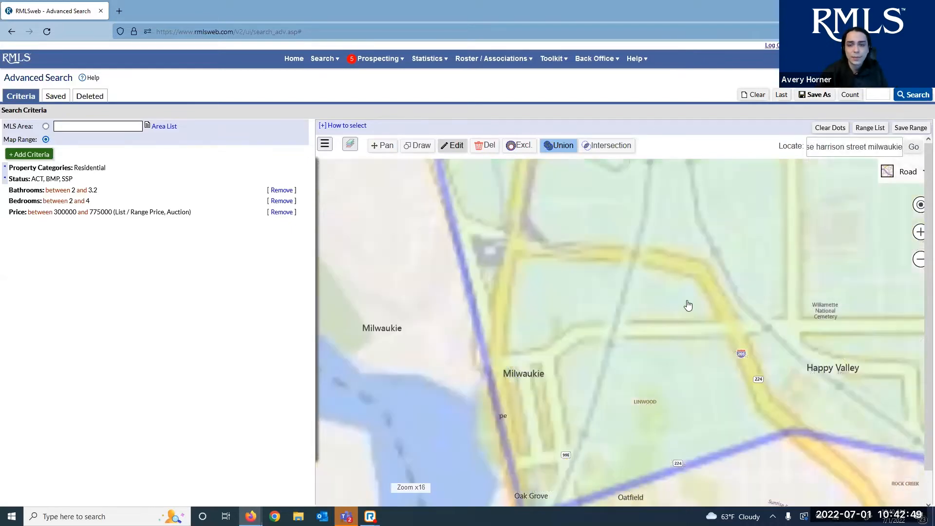
scroll(684, 335, down, 1)
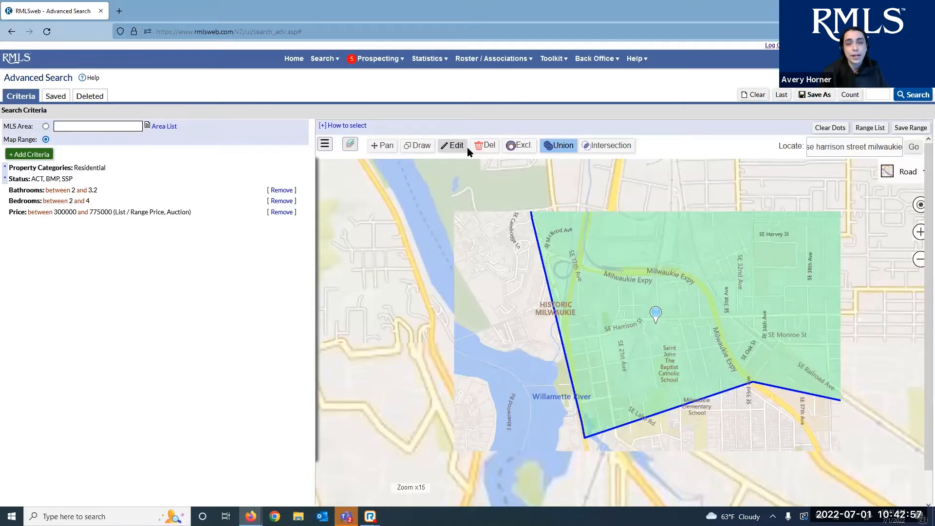
Draw a second 5-minute, 5:00 pm arrival drive-time range around the Milwaukie pin
click(411, 157)
click(382, 217)
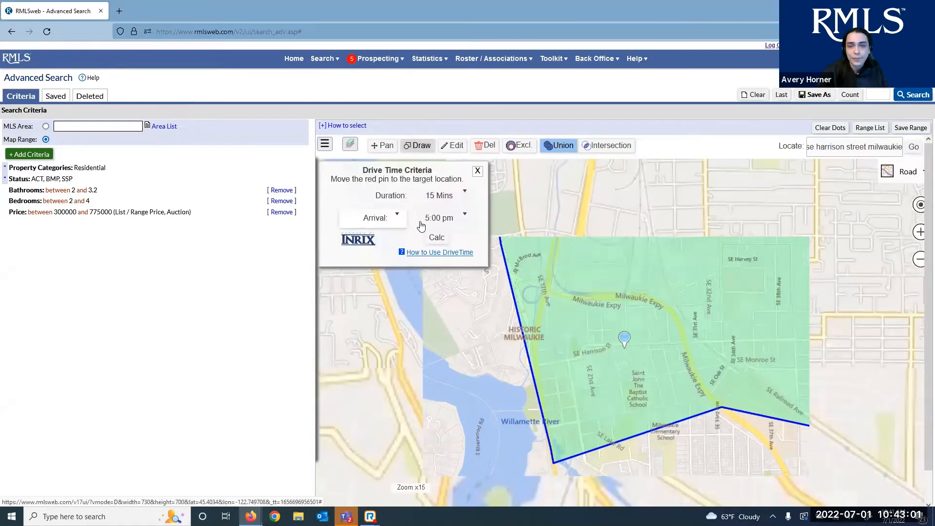
click(427, 220)
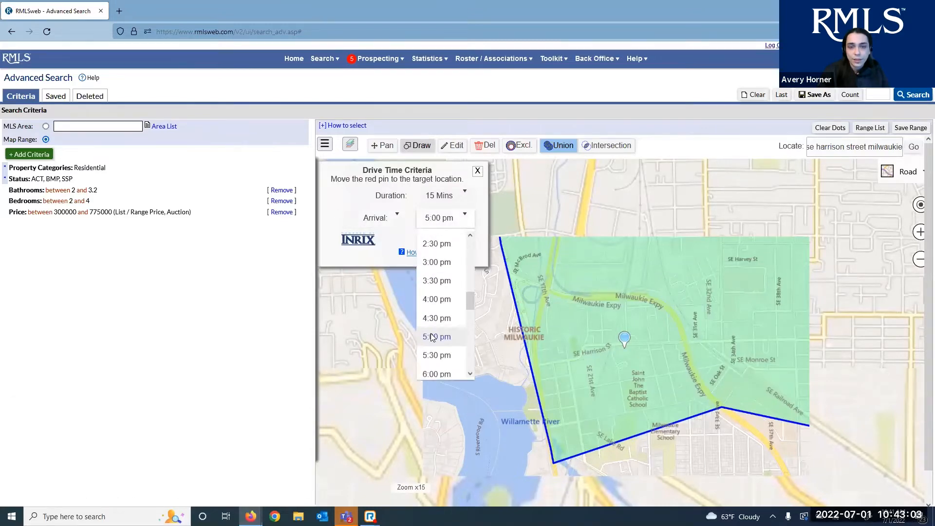
click(444, 209)
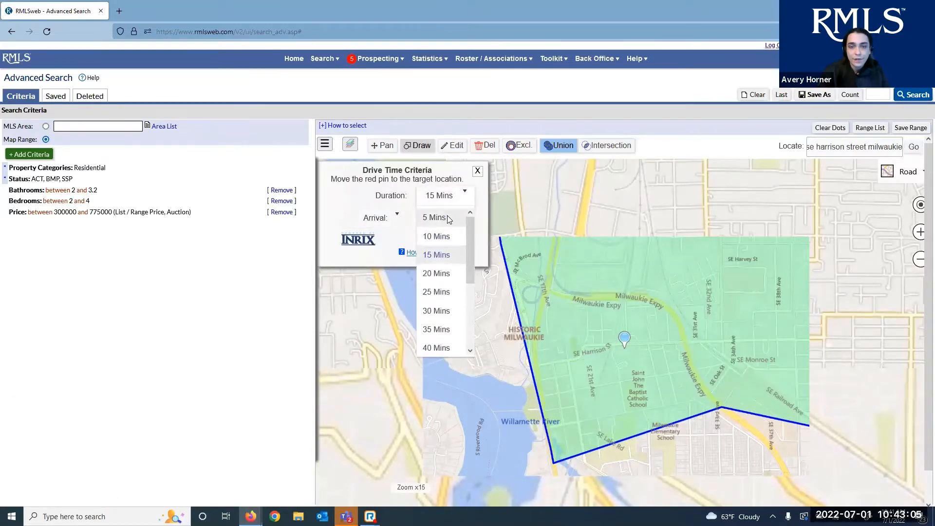
click(447, 215)
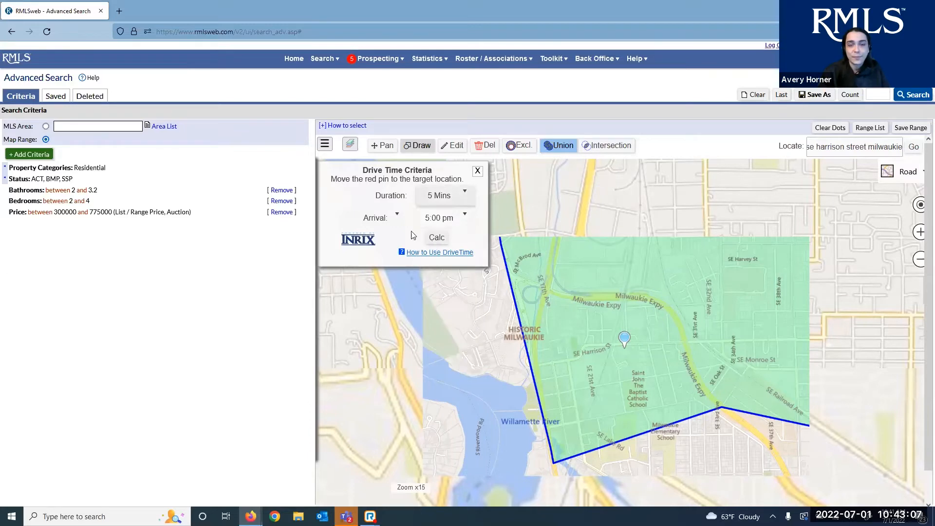
click(445, 242)
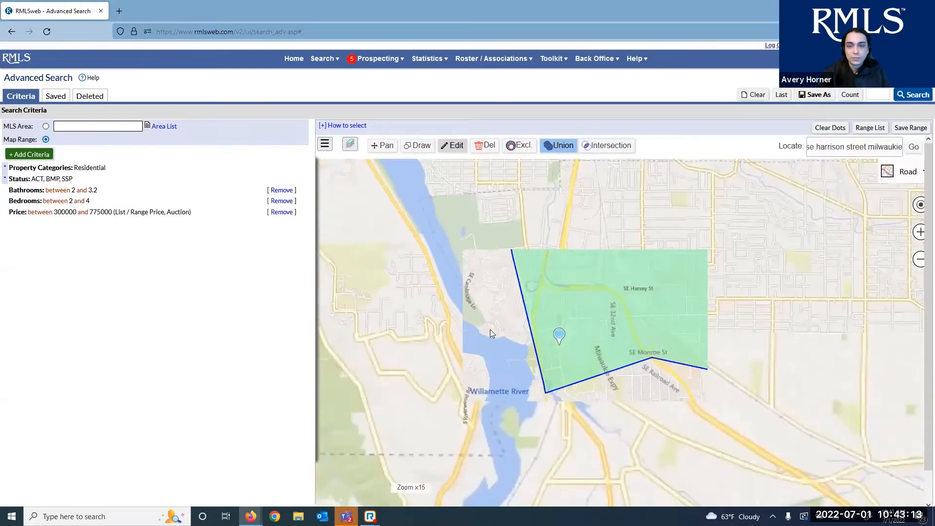
Switch the map range combination from Union to Intersection
scroll(571, 326, up, 1)
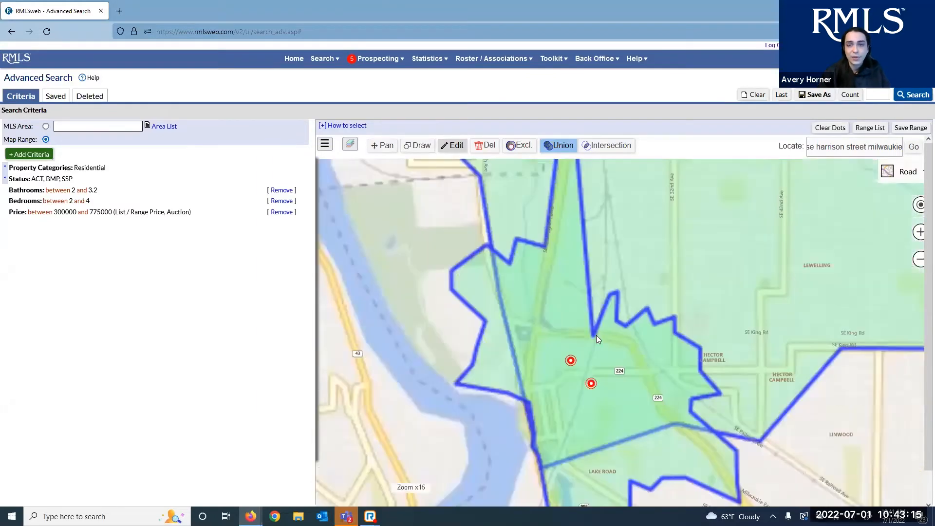
scroll(620, 343, down, 2)
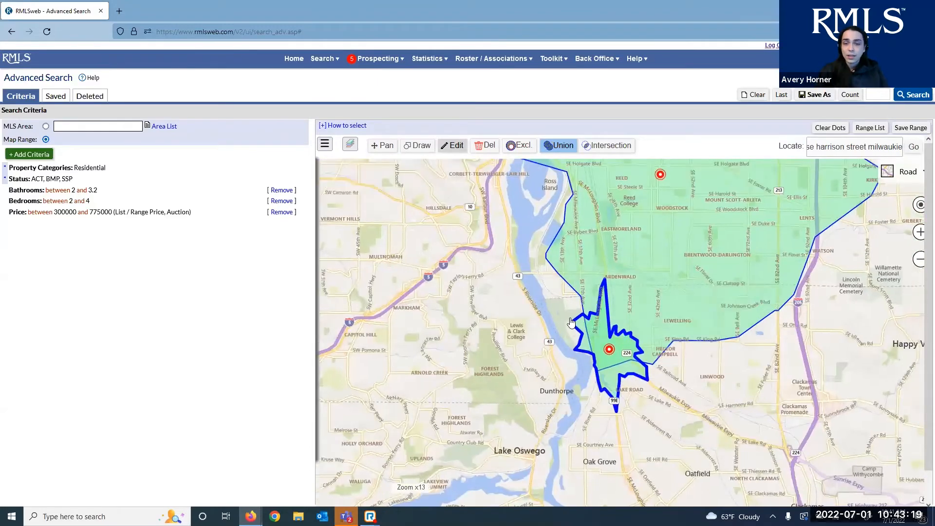
scroll(625, 344, up, 1)
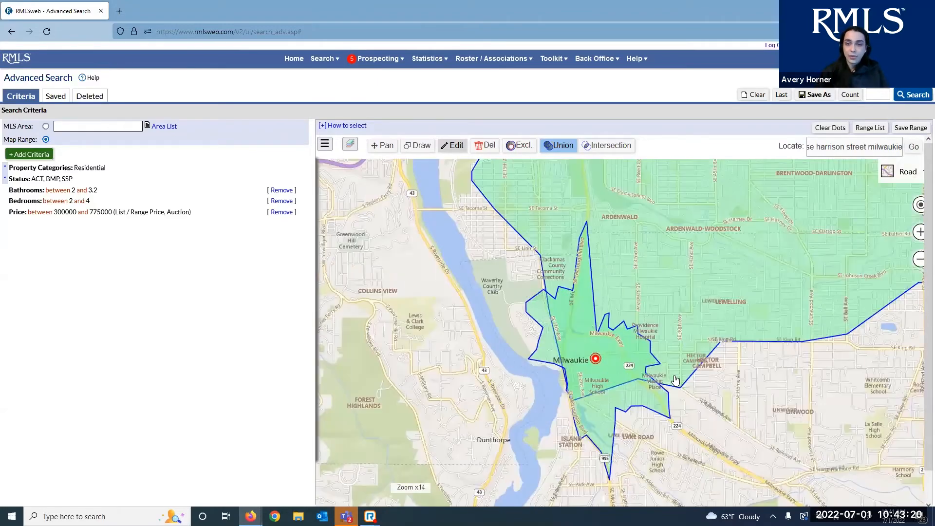
click(609, 146)
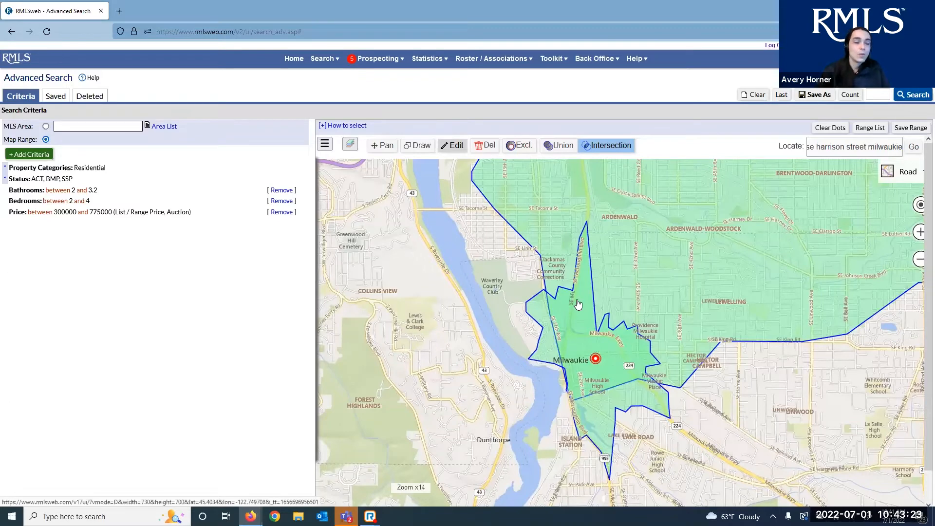
Save the search with its intersected drive-time ranges under the name 'Testing 7/1'
click(578, 305)
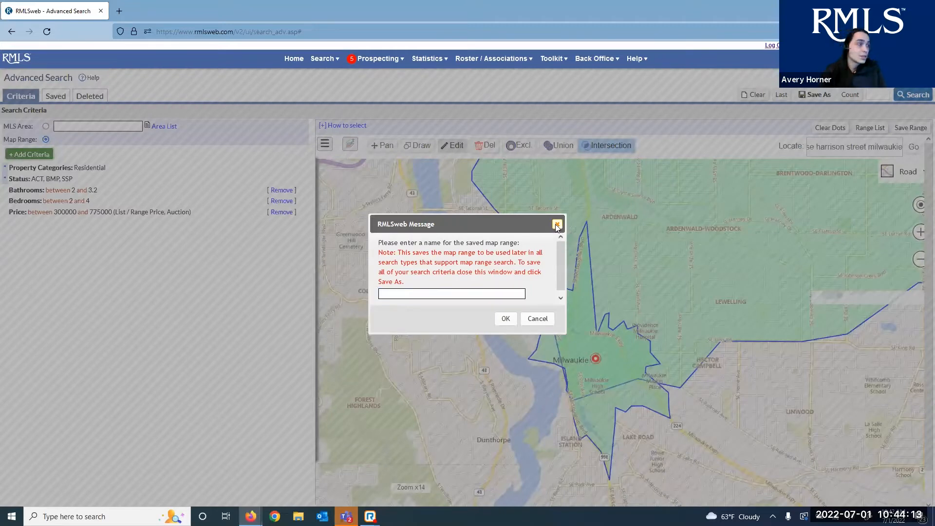
click(557, 225)
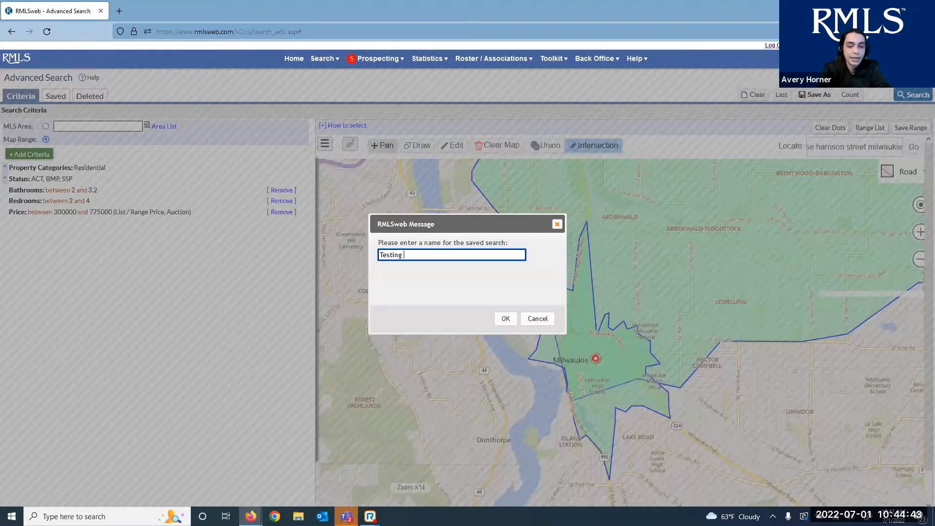
text(7/1)
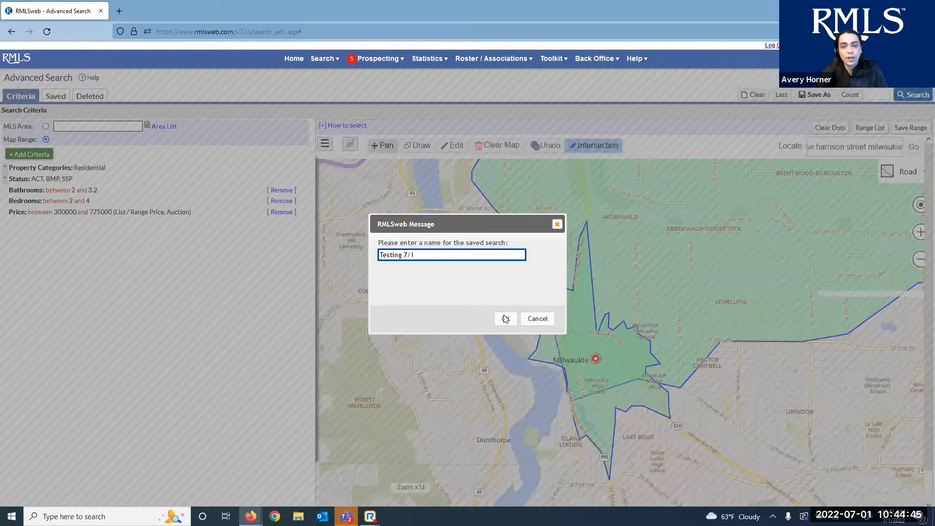
click(506, 319)
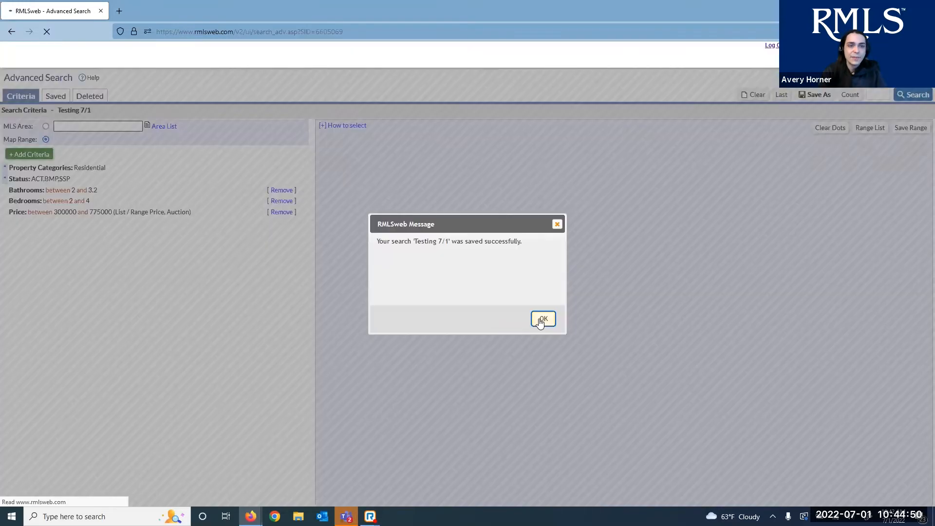
Load the 'Testing 7/1' saved search from the Saved list and zoom in on its polygon
click(541, 319)
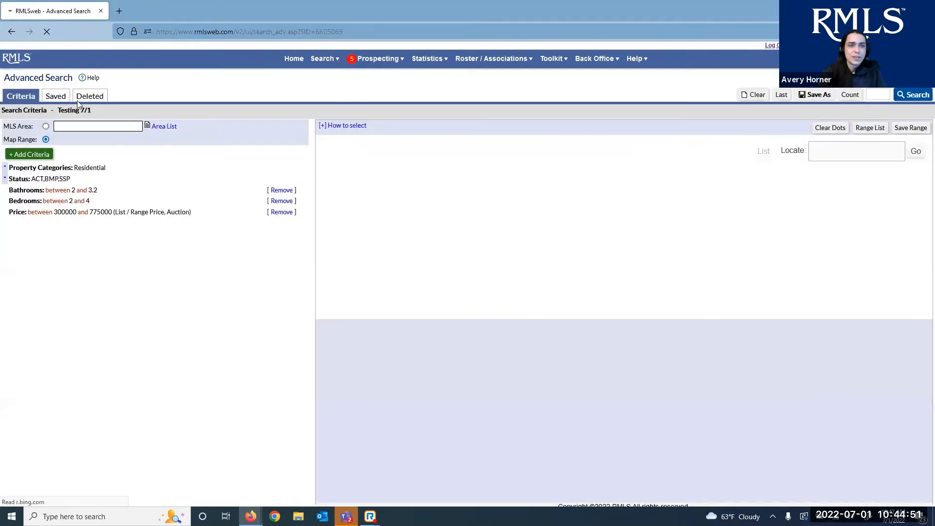
click(55, 96)
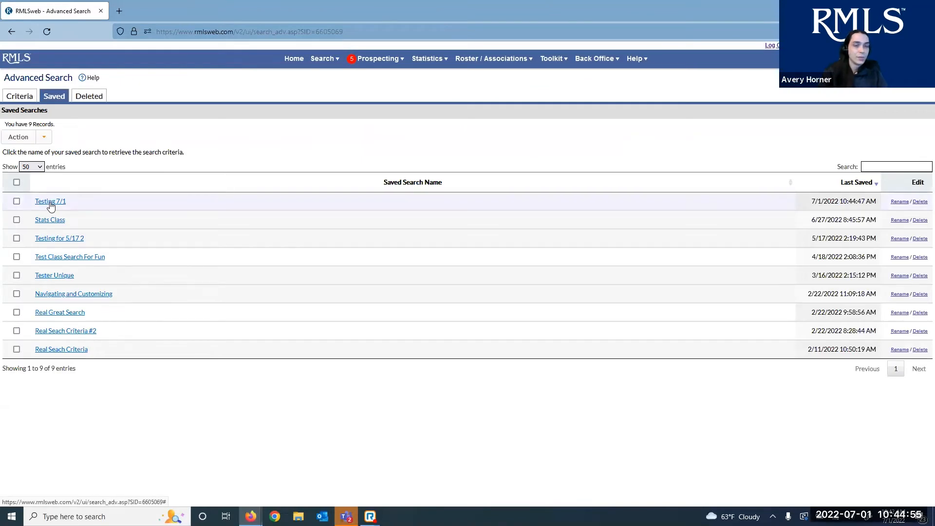
click(50, 202)
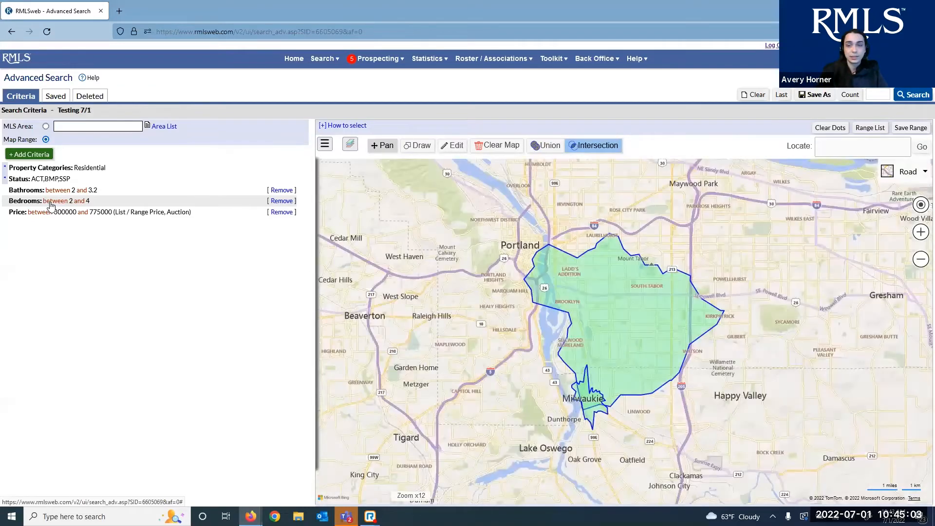
scroll(688, 417, up, 1)
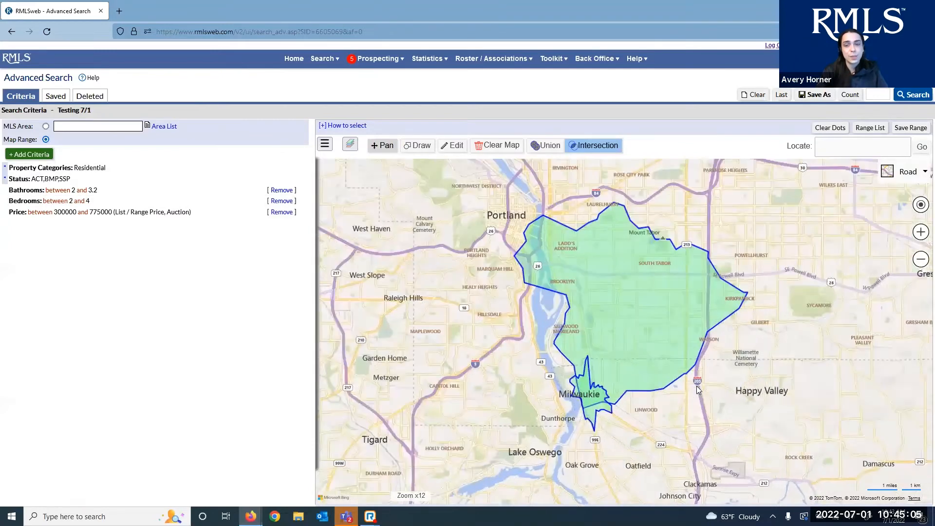
scroll(697, 388, up, 2)
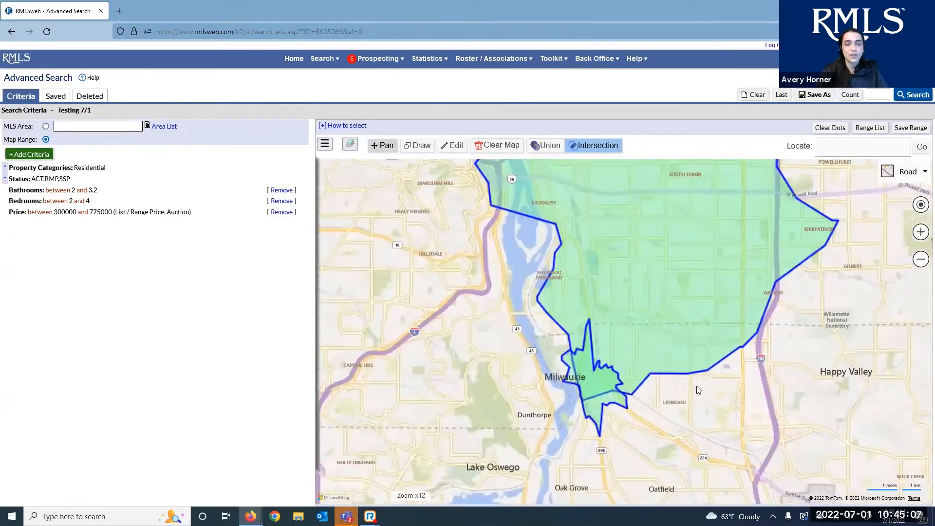
scroll(670, 249, up, 1)
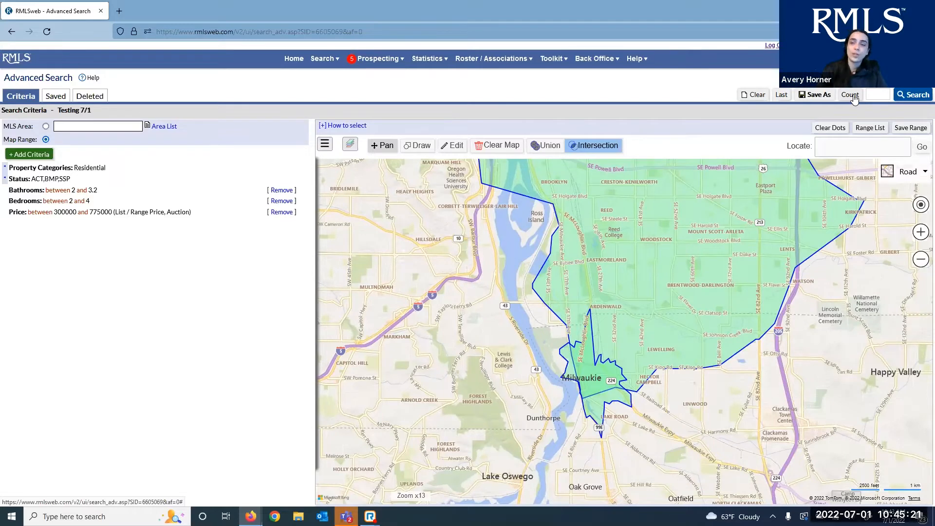
Count the listings matching the loaded Testing 7/1 criteria
click(850, 95)
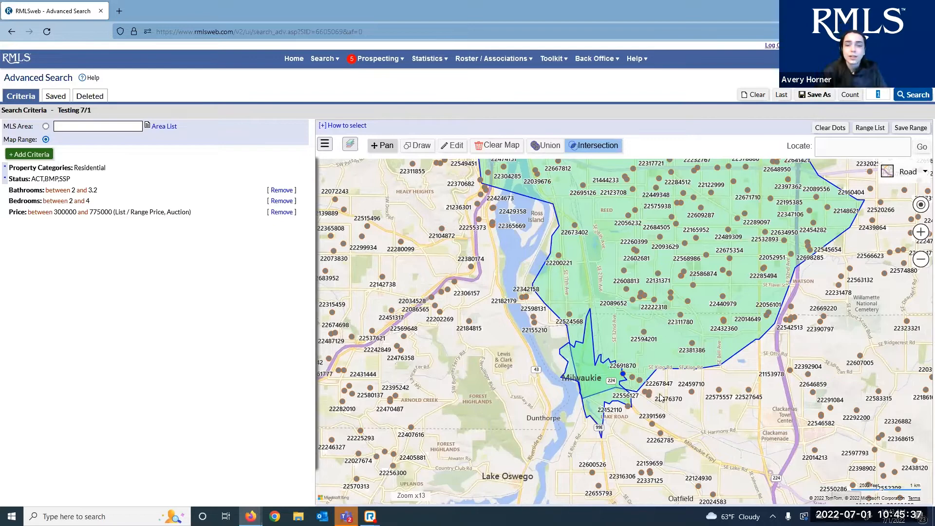
scroll(579, 219, up, 2)
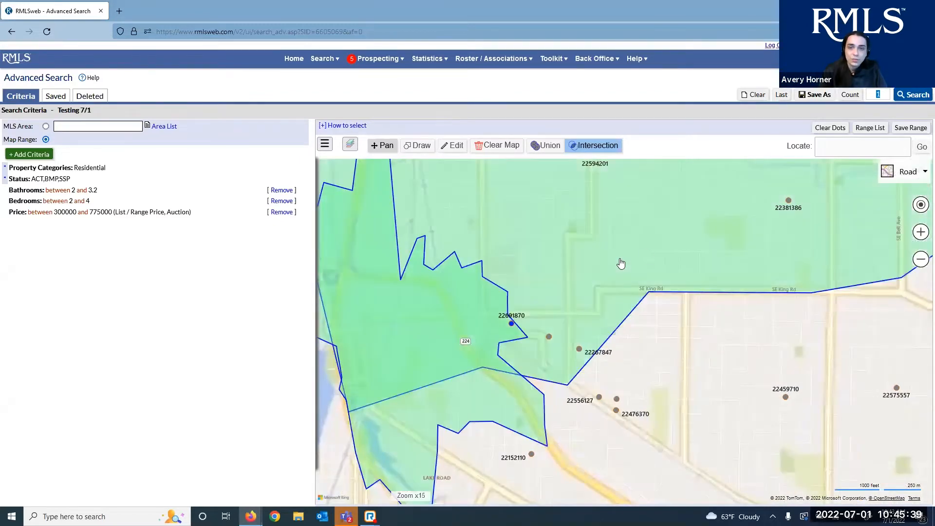
scroll(572, 251, down, 1)
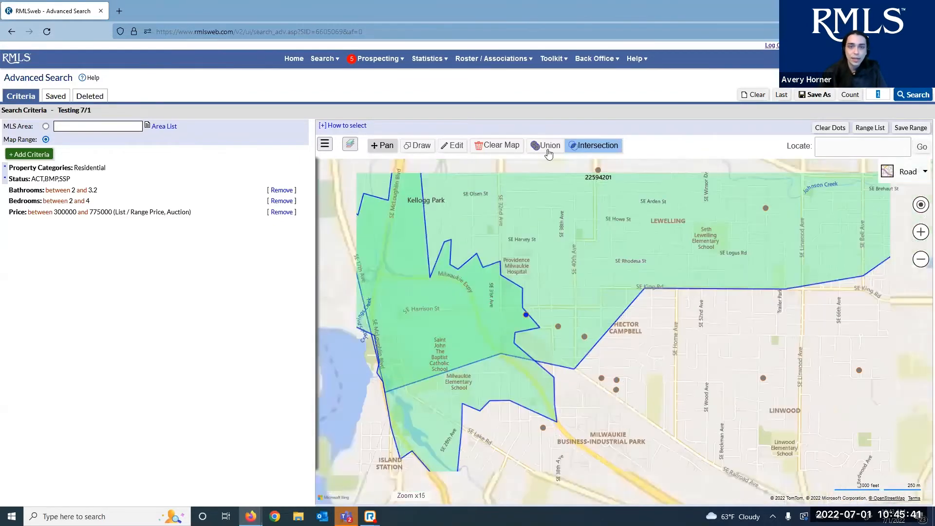
Switch the map areas to Union and recount, getting 145 matching listings
click(551, 146)
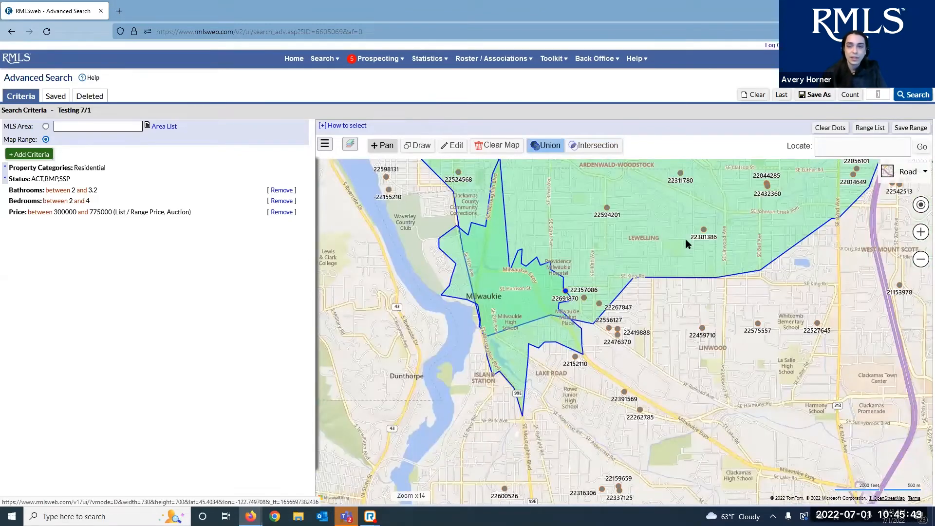
scroll(682, 323, down, 1)
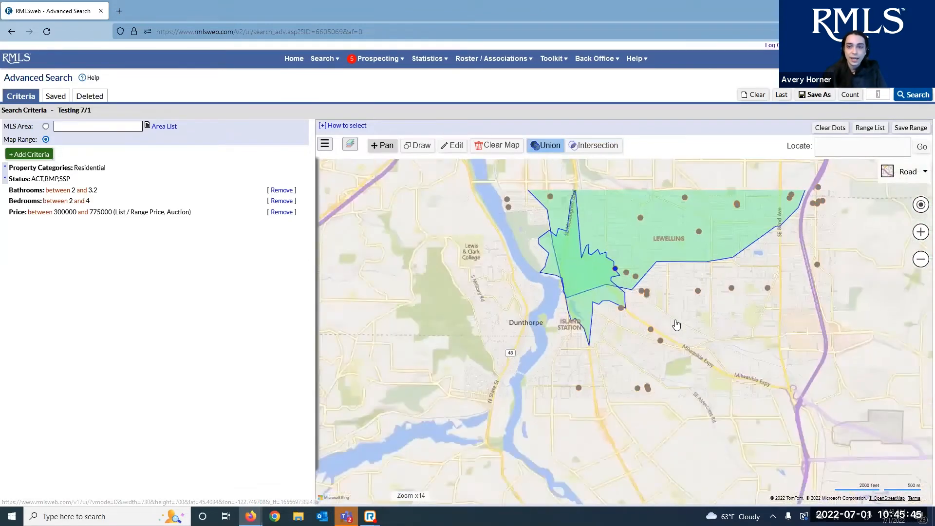
scroll(640, 328, down, 1)
drag(638, 319, 633, 399)
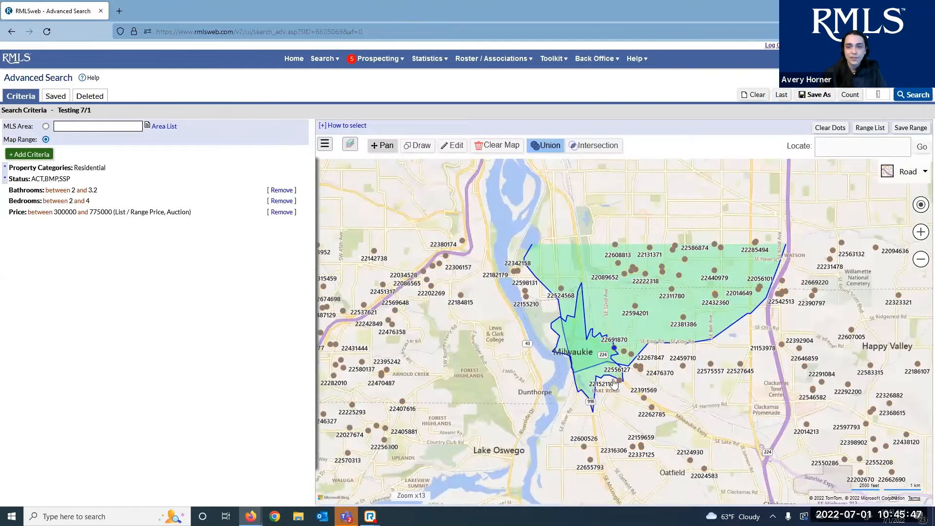
scroll(653, 344, down, 1)
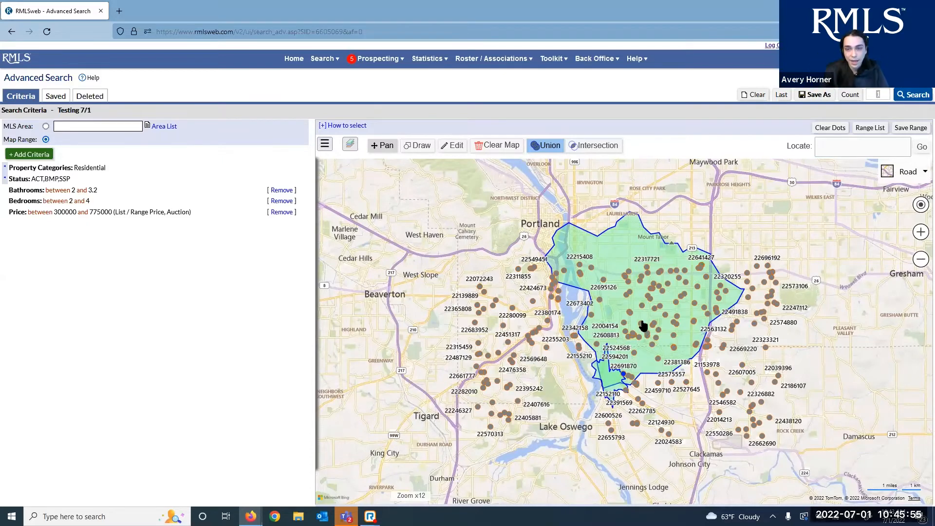
scroll(617, 274, up, 1)
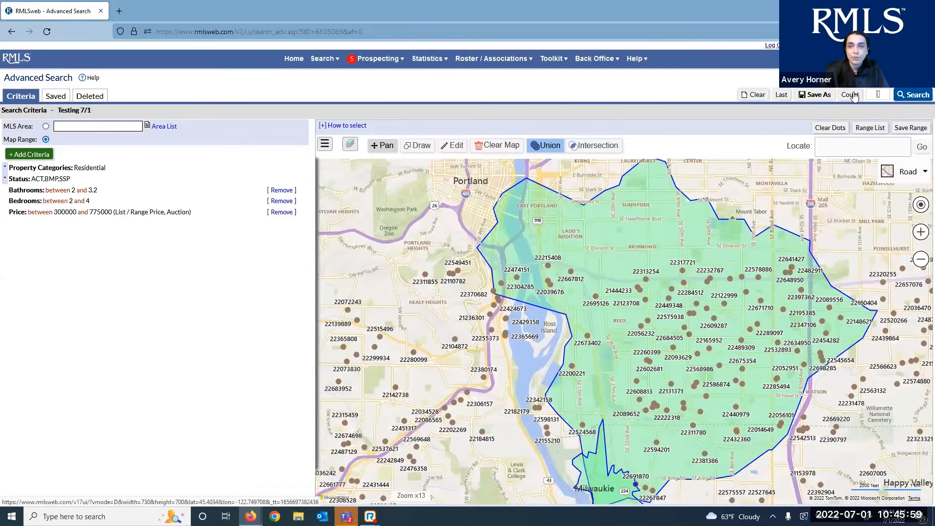
click(855, 97)
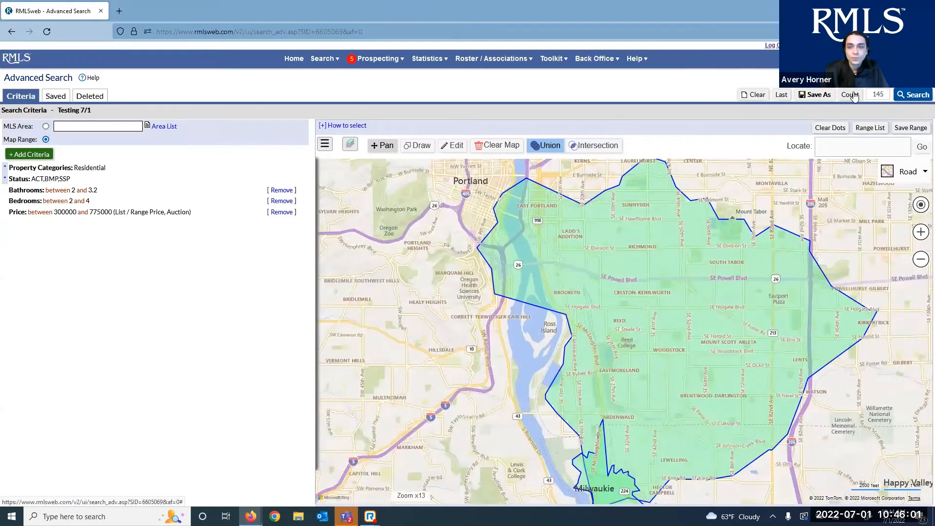
drag(886, 95, 863, 101)
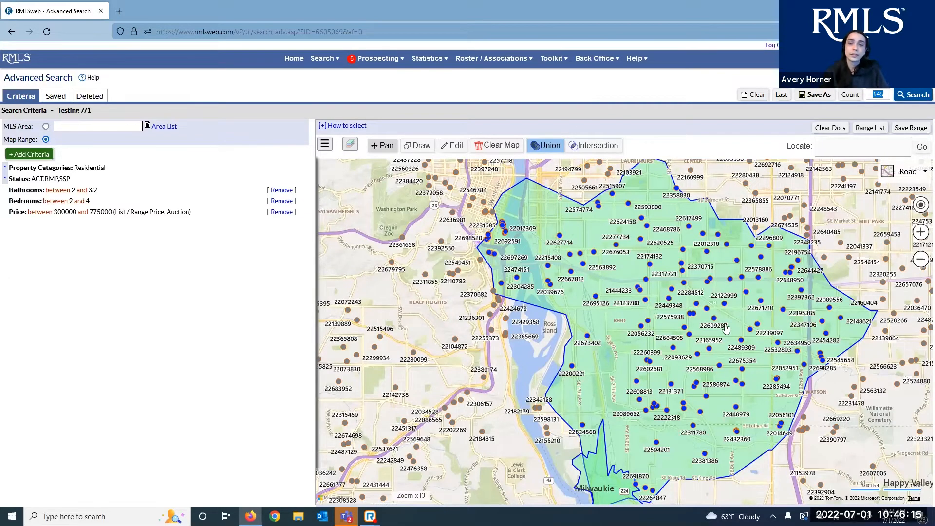
Run the search and scroll through the 145 results: 141 Active, 4 Bumpable Buyer
click(419, 145)
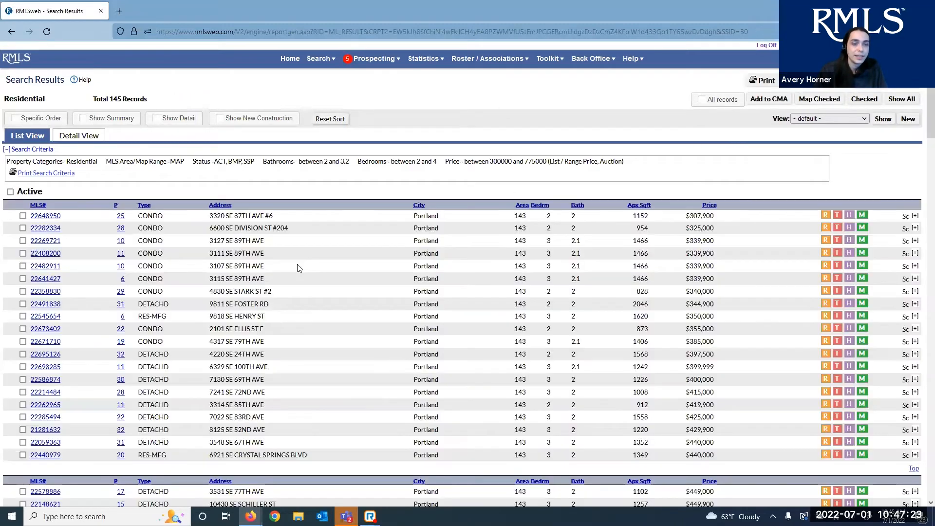
scroll(299, 267, down, 5)
scroll(298, 267, down, 10)
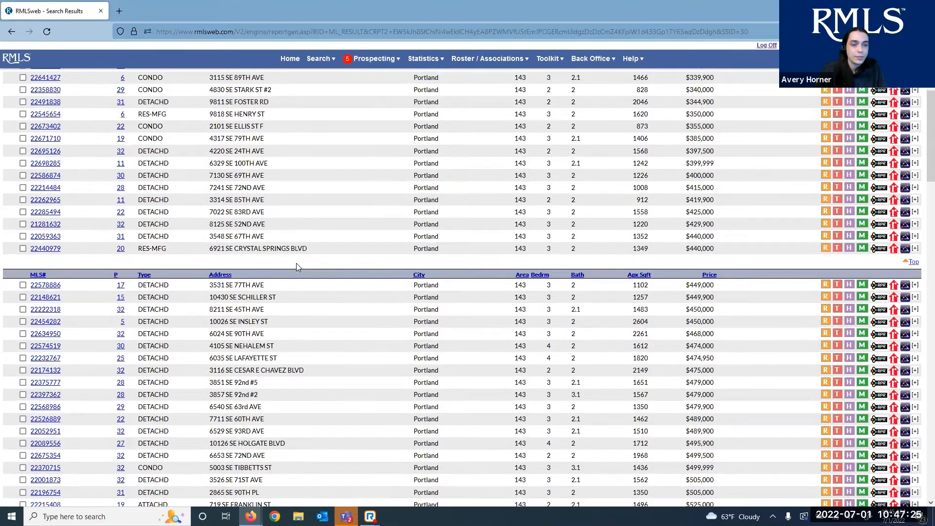
scroll(299, 266, down, 8)
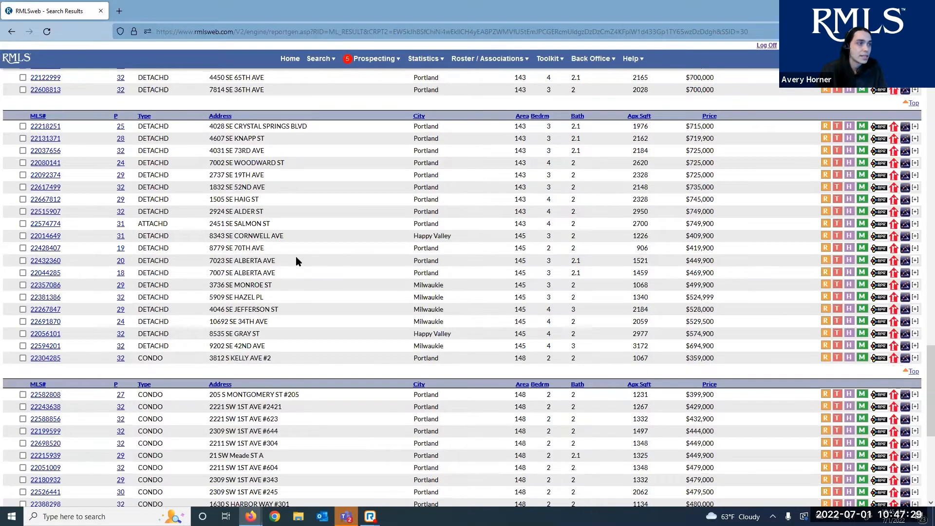
scroll(297, 256, up, 20)
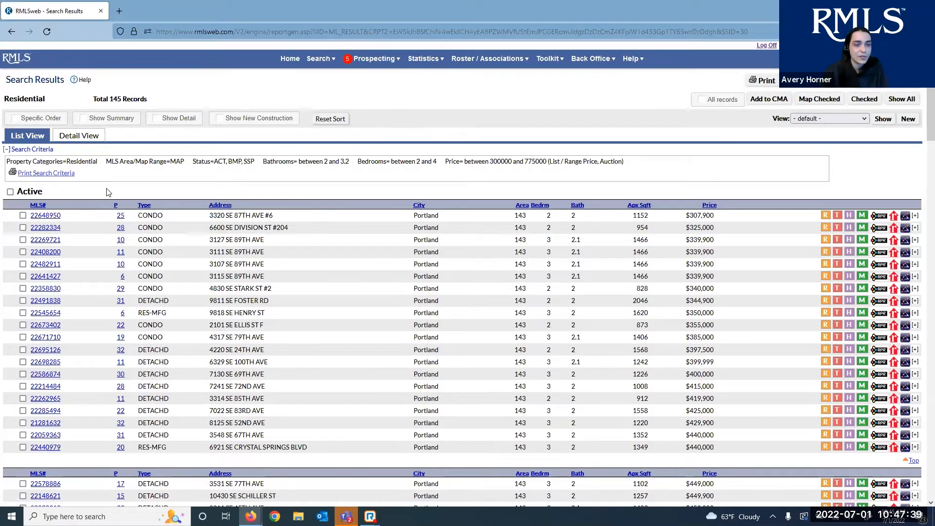
scroll(108, 192, down, 5)
scroll(114, 199, down, 13)
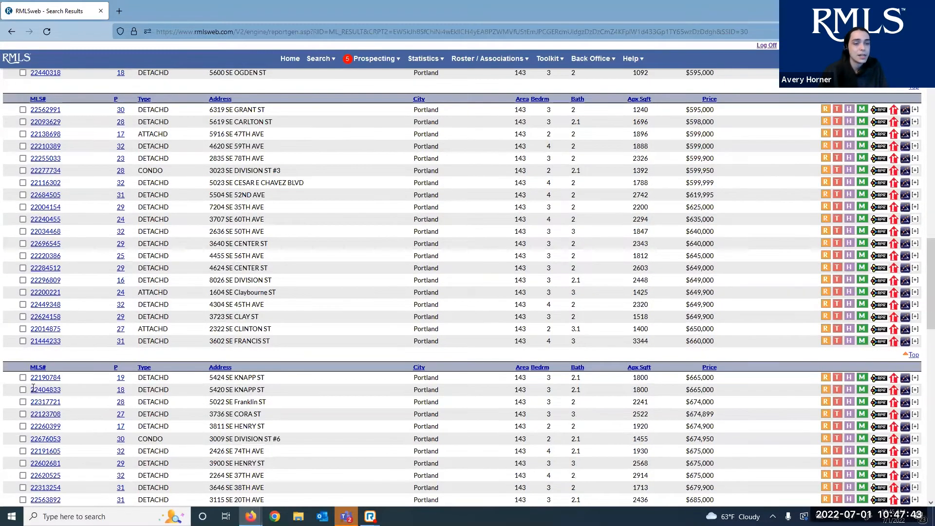
scroll(91, 385, down, 10)
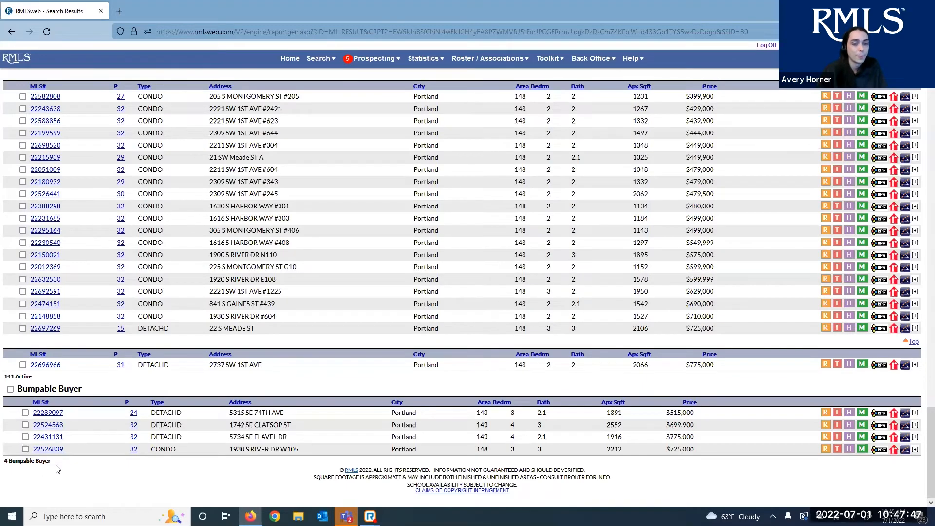
scroll(57, 469, up, 6)
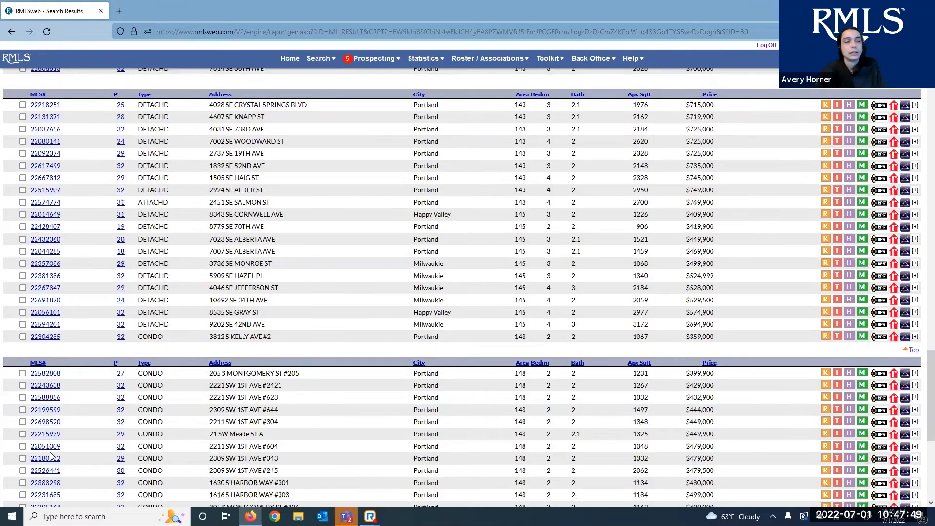
scroll(50, 455, up, 3)
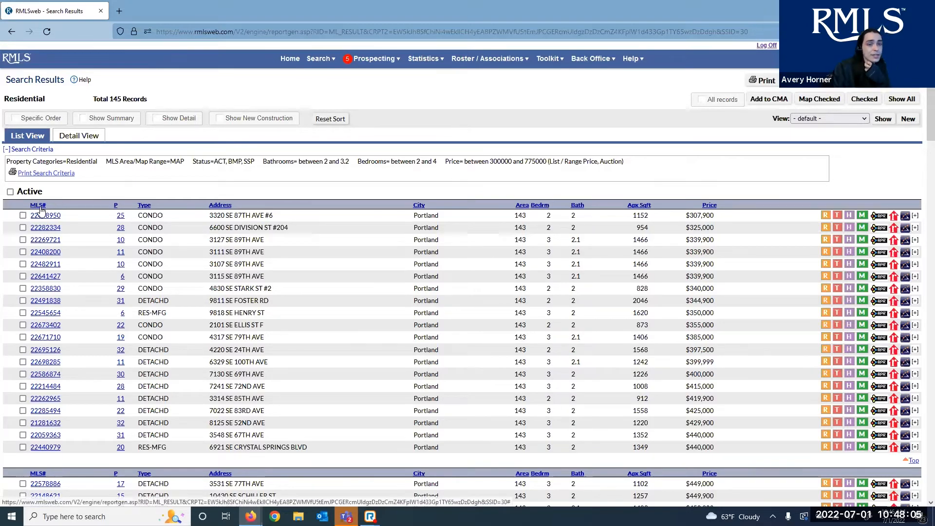
Sort the results by MLS number, then view and close the first listing's photos
click(39, 205)
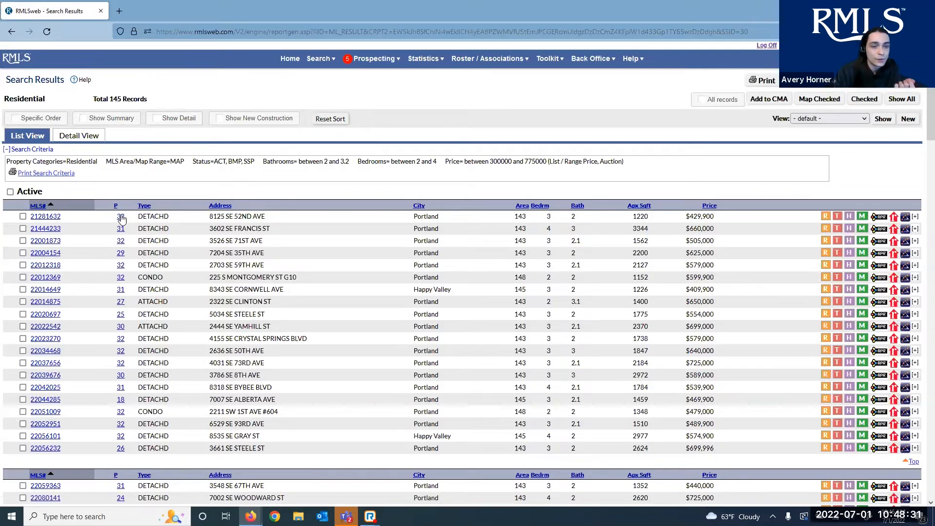
click(122, 218)
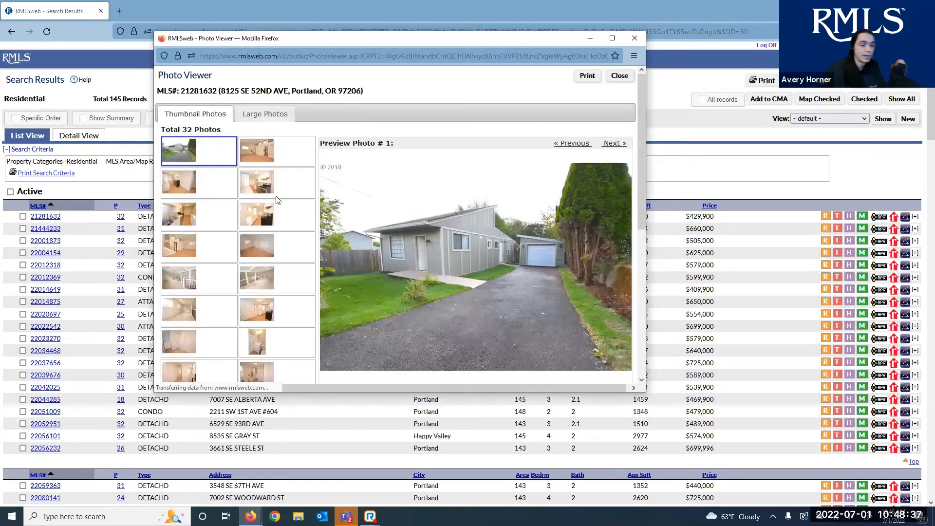
click(634, 38)
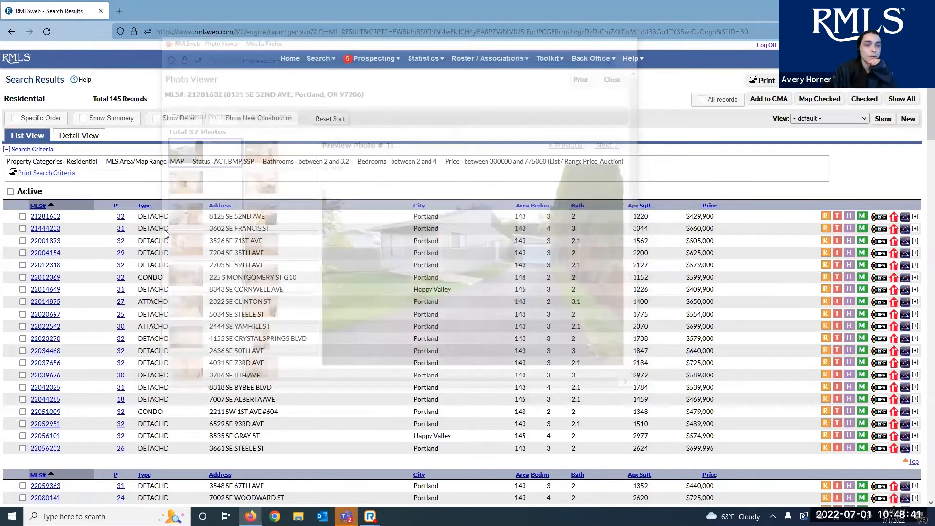
Highlight the first listing's property type, address, city, area, baths, square footage and price
drag(169, 216, 140, 215)
drag(271, 214, 185, 206)
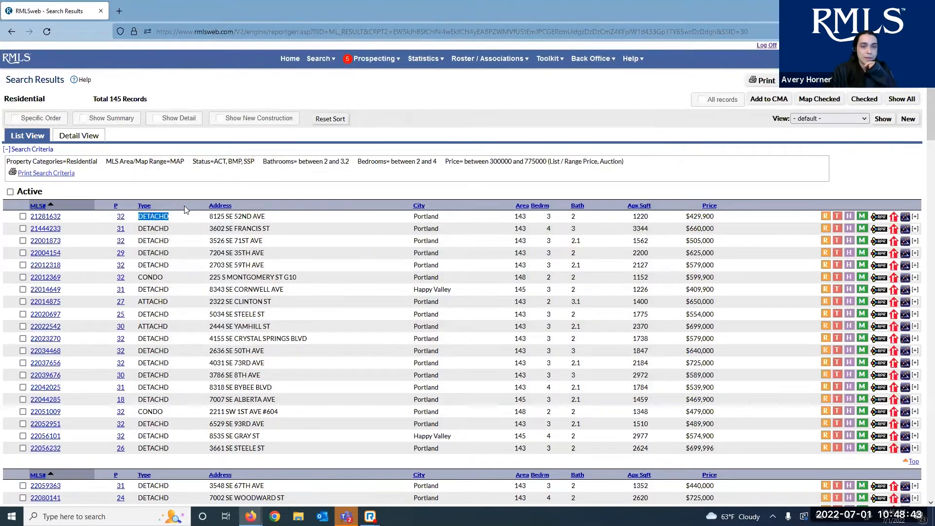
drag(440, 217, 413, 216)
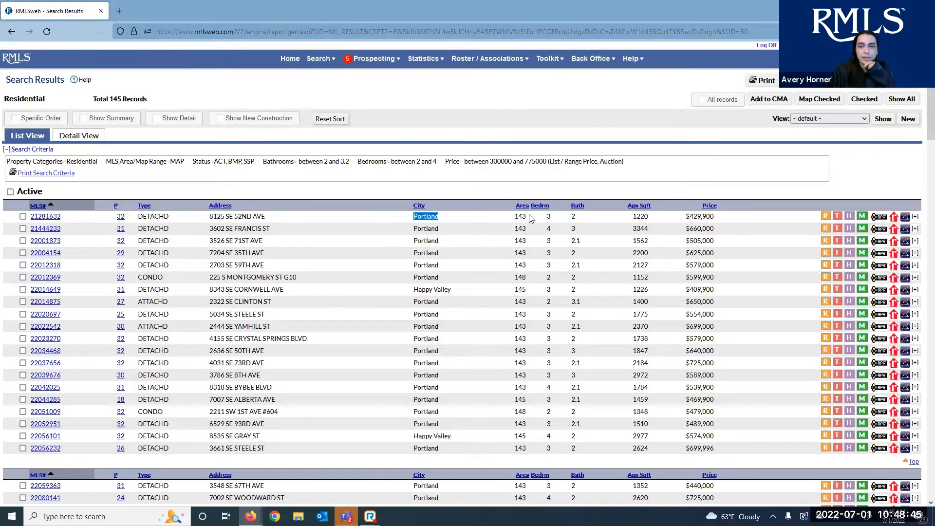
drag(531, 217, 498, 217)
drag(580, 217, 568, 217)
drag(651, 214, 614, 214)
drag(726, 218, 673, 221)
click(699, 220)
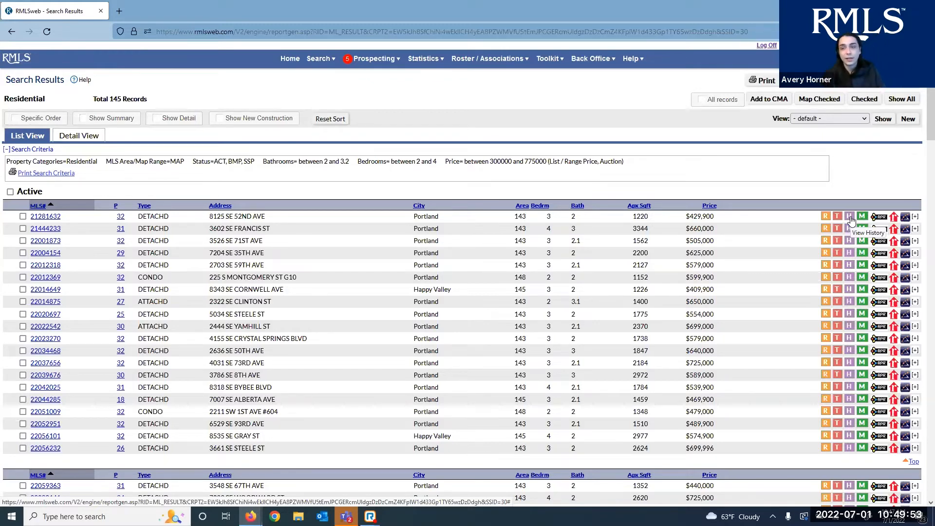
Review the first listing's 18-record 2018–2022 history, then go back to the search results
click(850, 219)
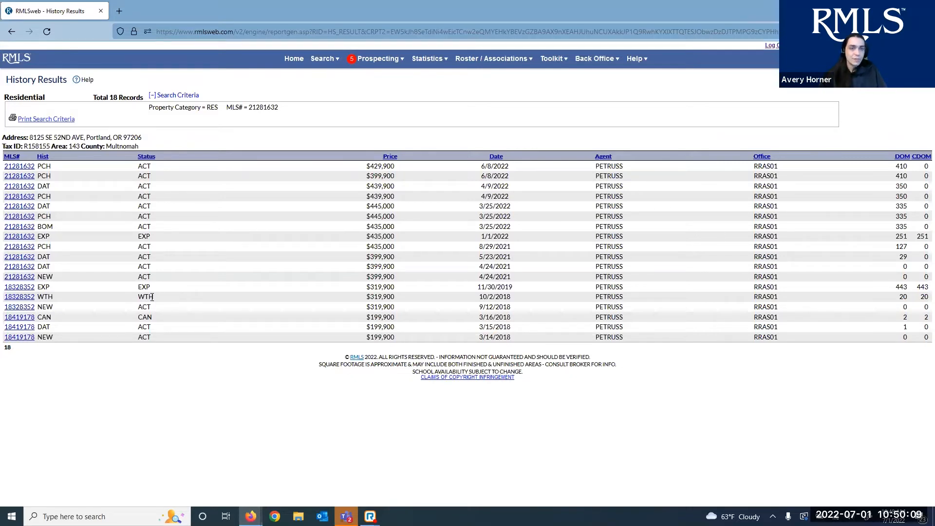
drag(138, 302, 156, 264)
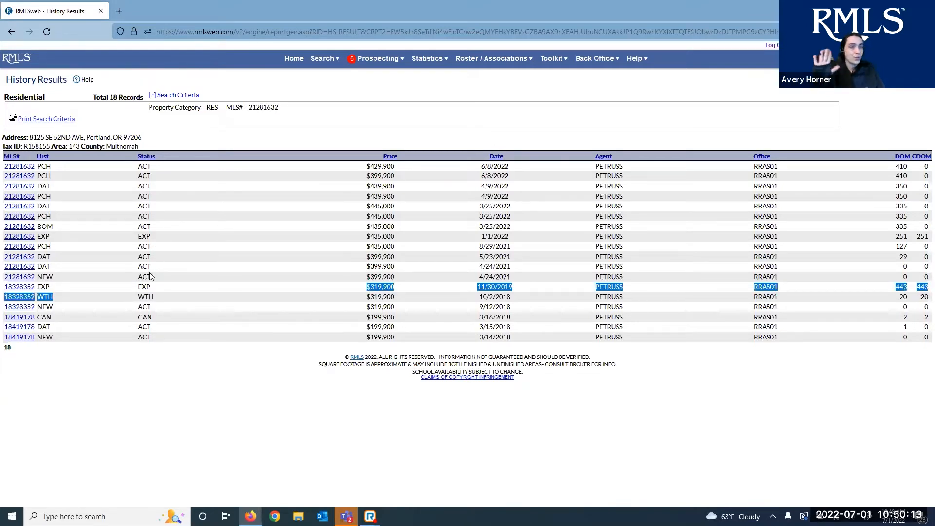
click(77, 217)
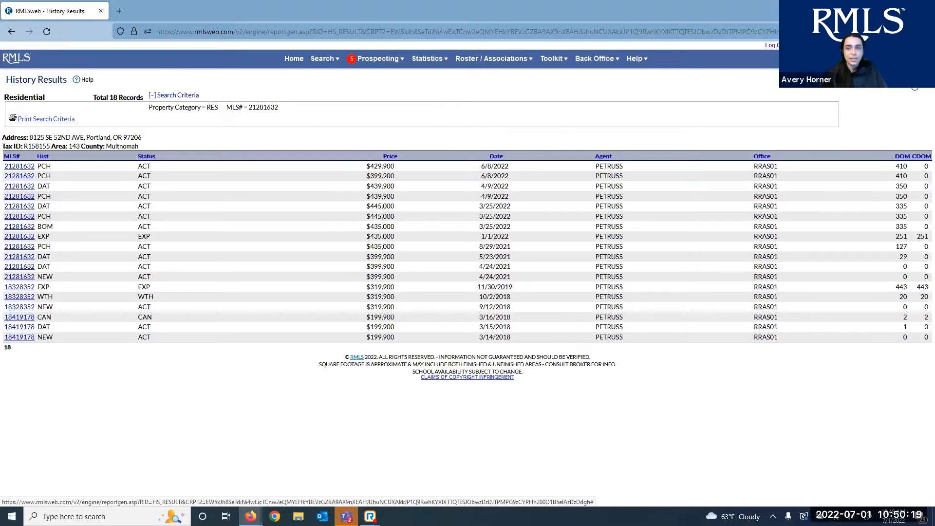
click(913, 81)
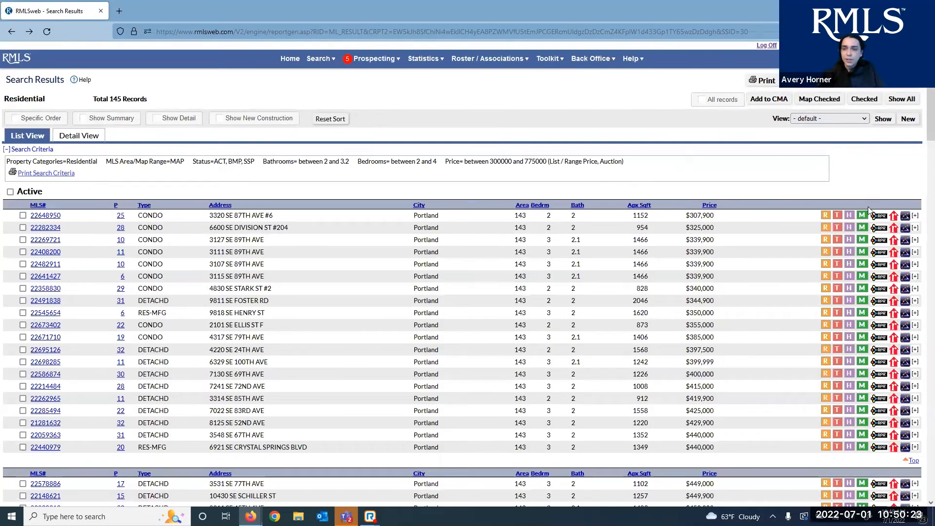
click(863, 216)
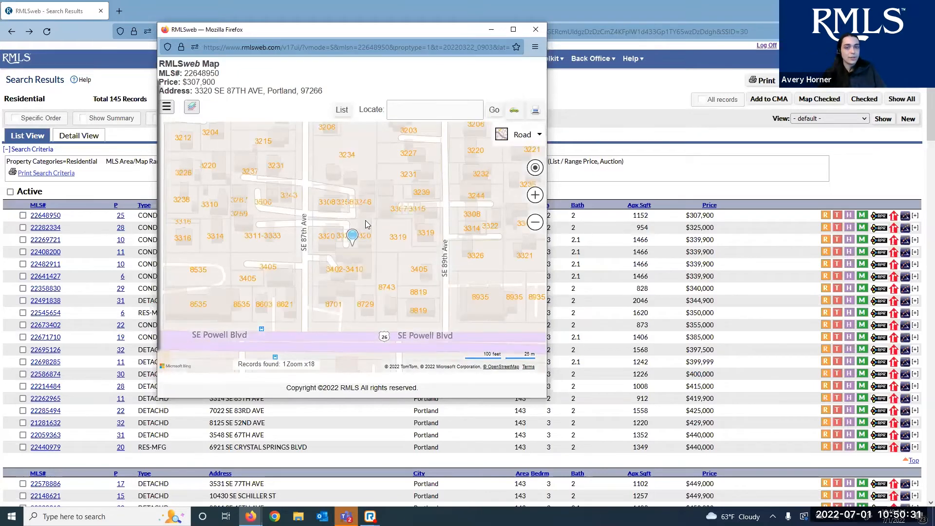
scroll(332, 214, down, 3)
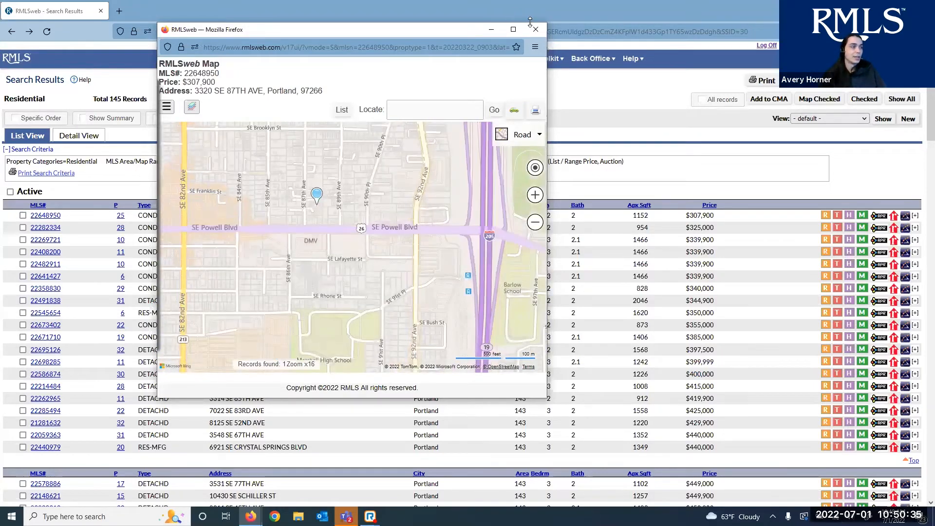
click(169, 110)
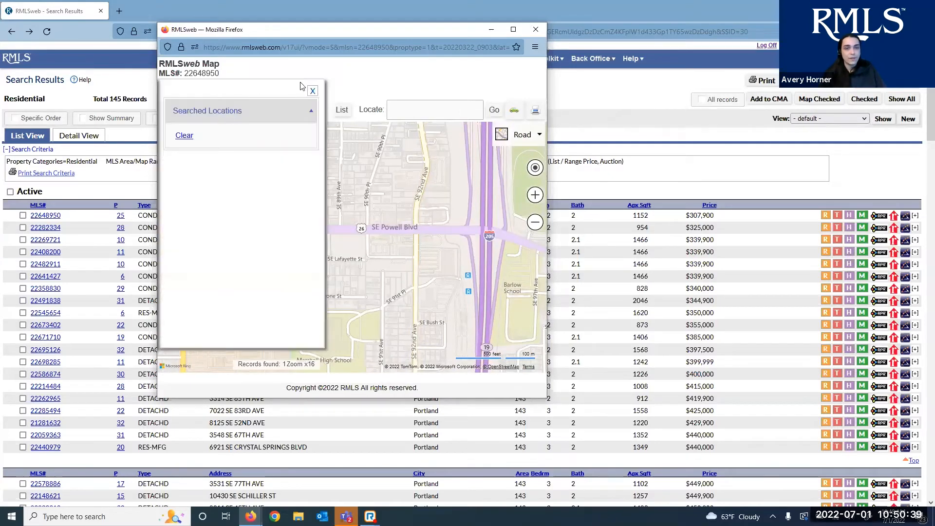
click(198, 103)
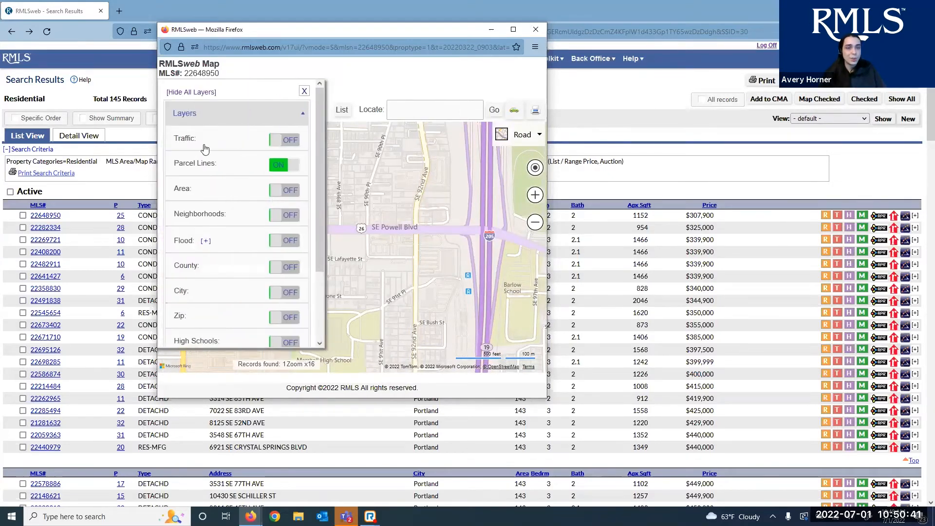
scroll(241, 202, down, 2)
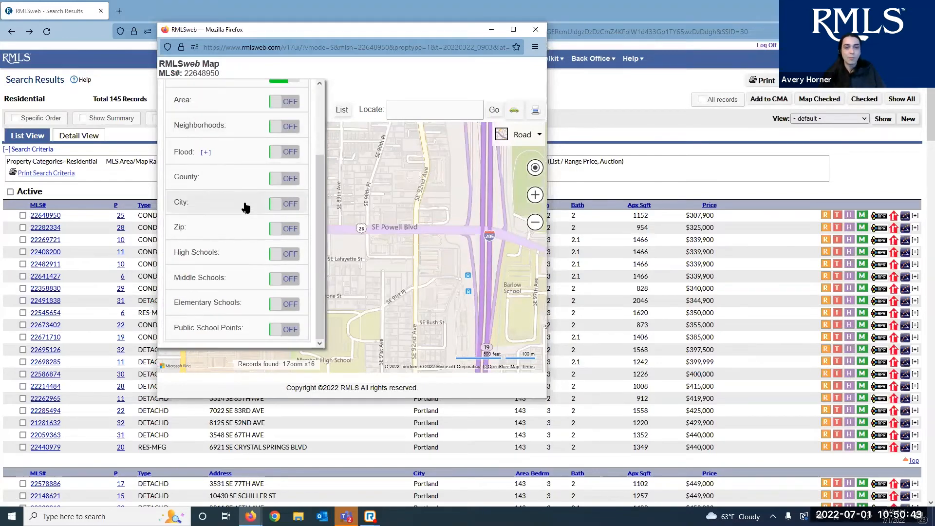
click(536, 30)
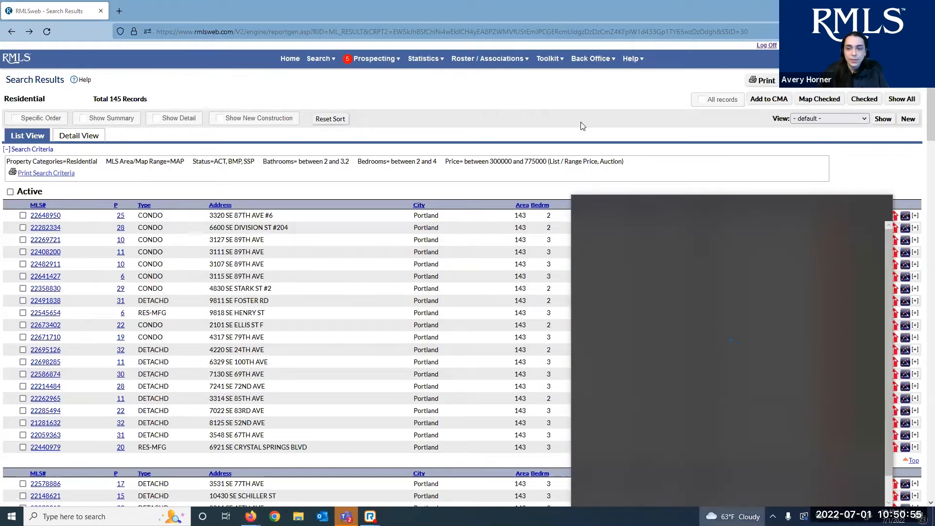
click(400, 369)
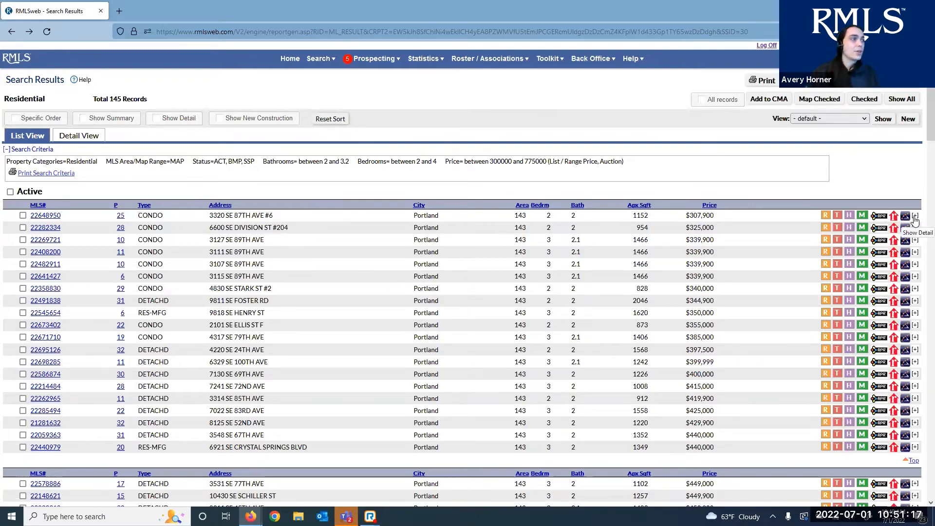
click(915, 216)
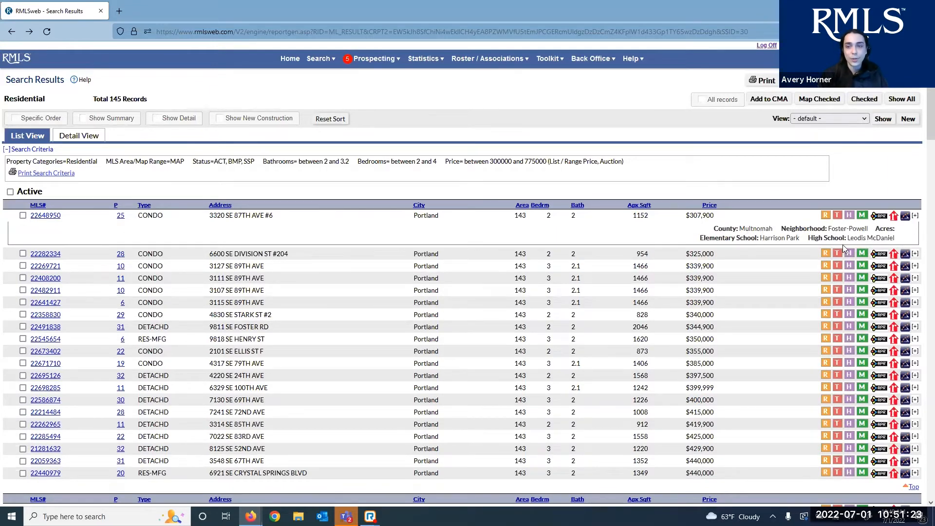
double_click(878, 229)
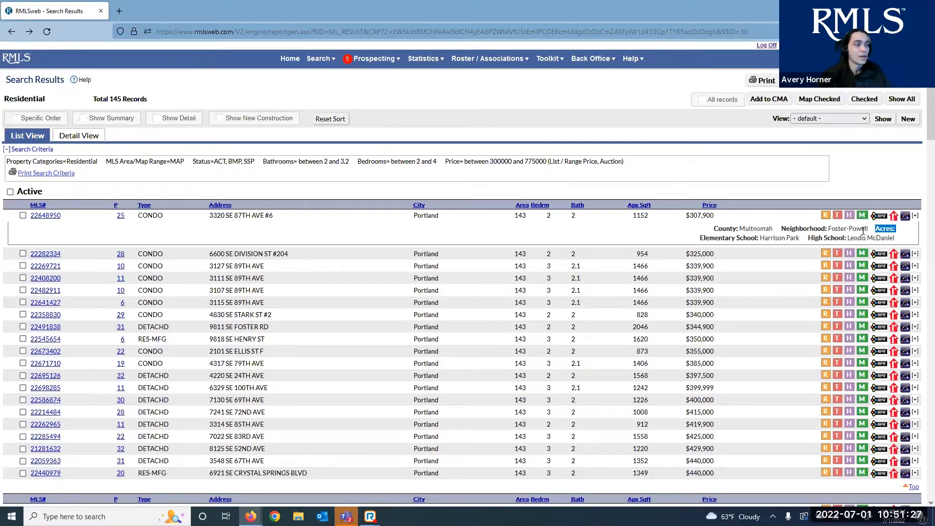
click(915, 215)
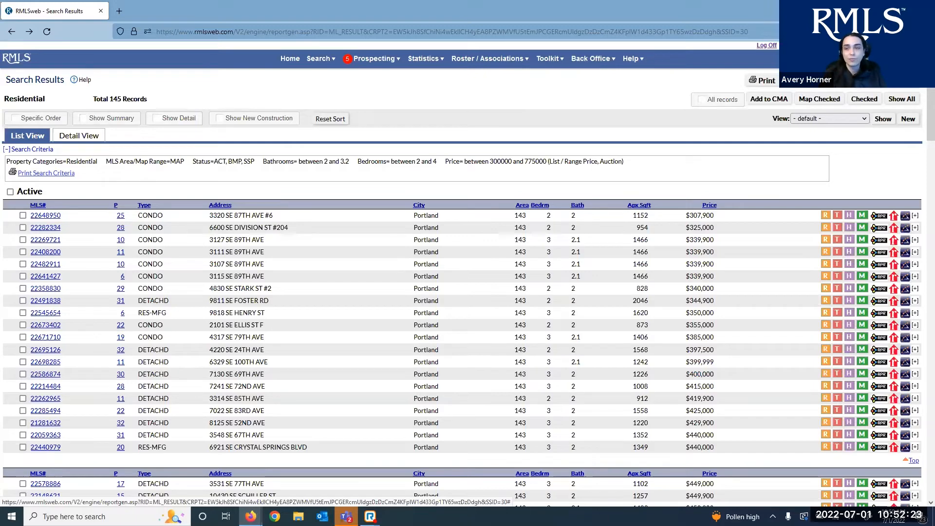
click(820, 80)
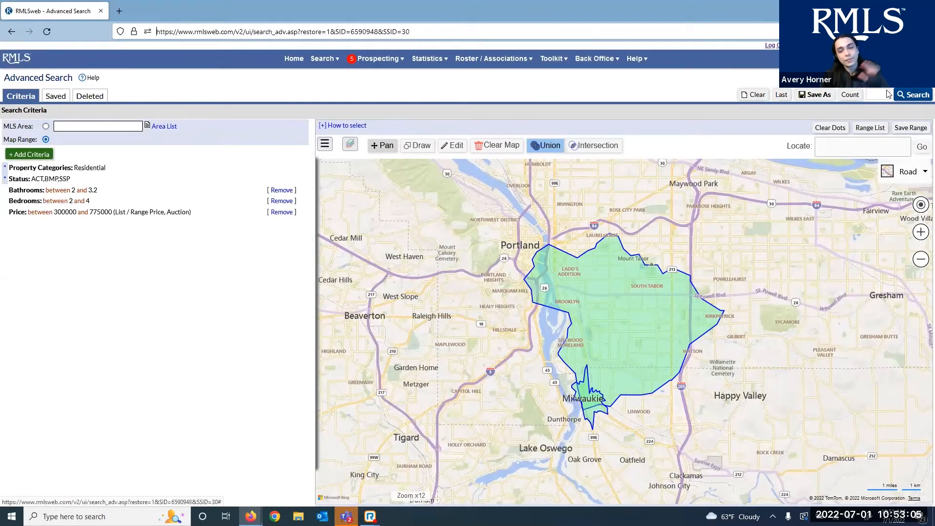
click(887, 93)
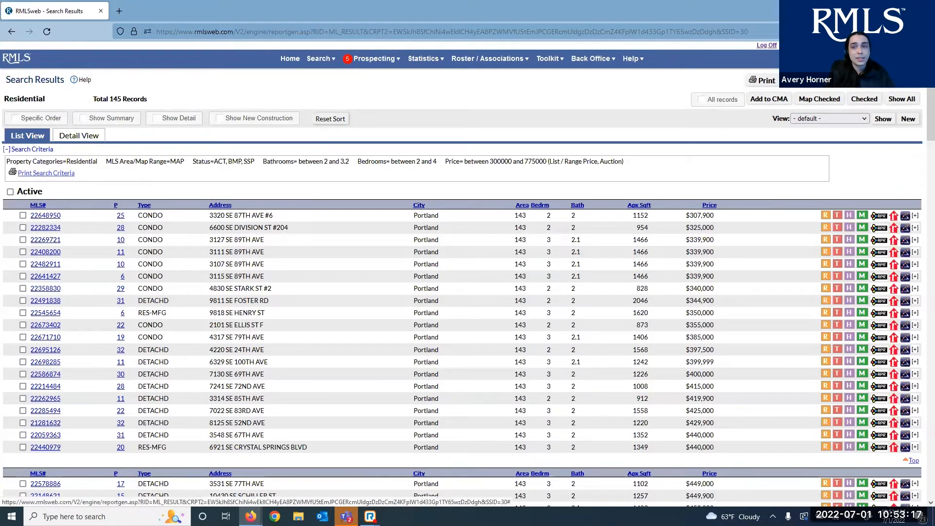
click(766, 79)
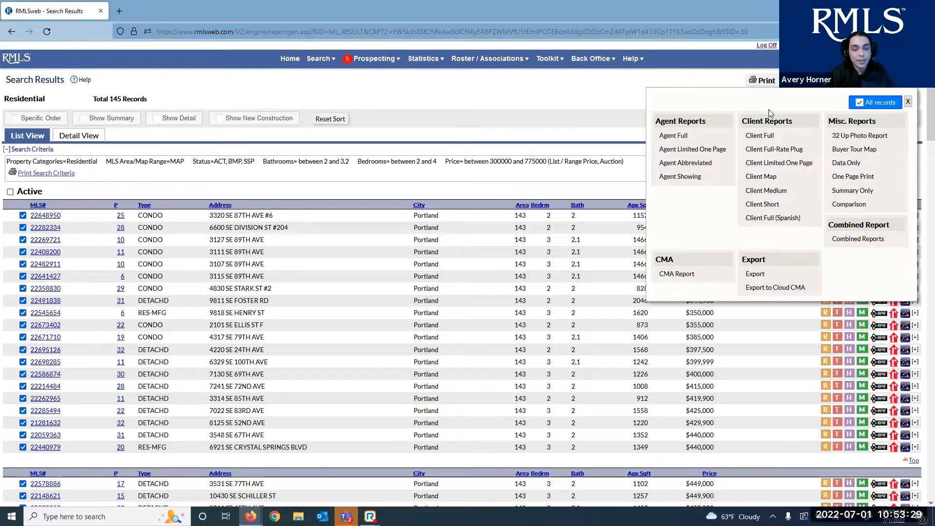
click(860, 102)
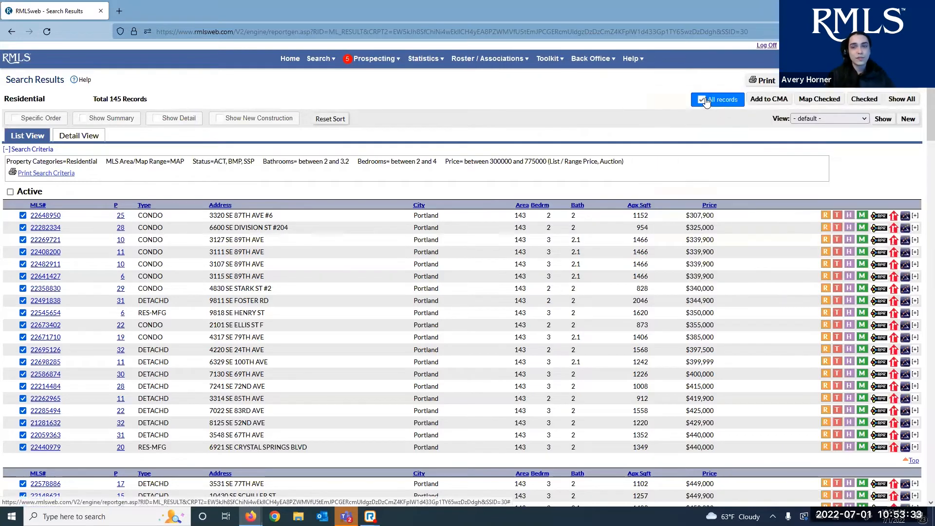
Check listings 22641427, 22358830 and 22491838 and bring up their Agent/Client/Misc report choices
click(23, 277)
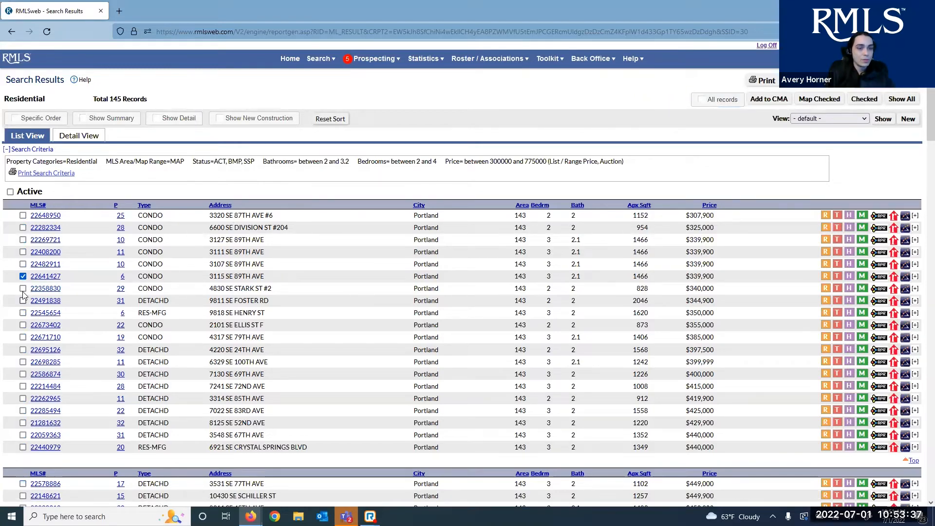
click(22, 288)
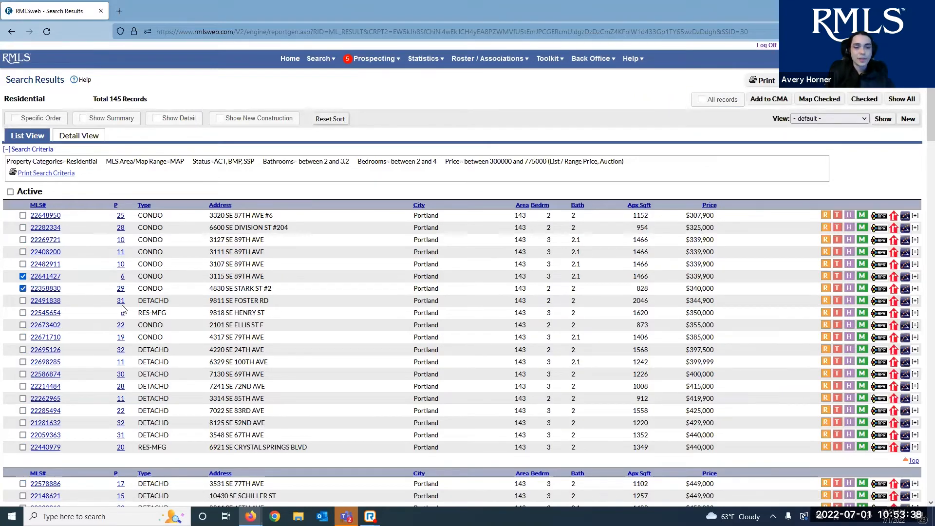
click(22, 301)
click(762, 80)
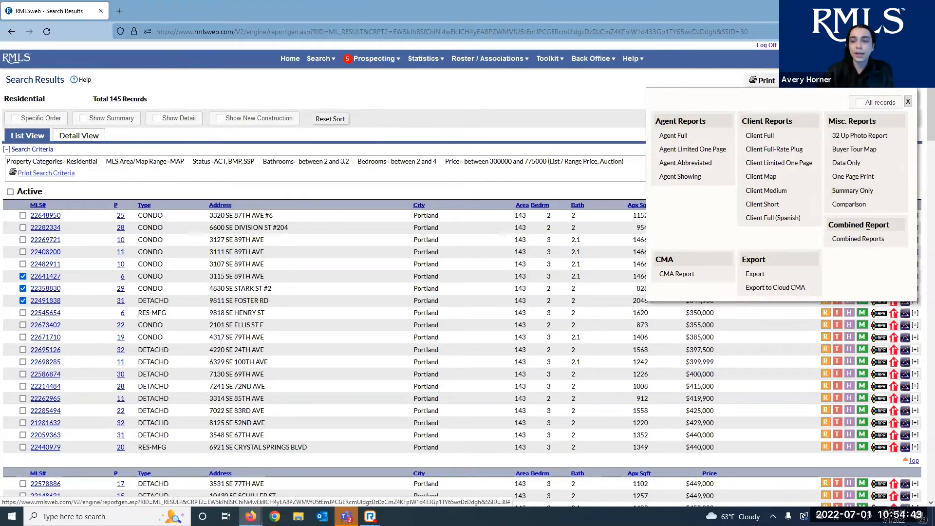
Close the report choices, clear all checkmarks, then check listings 22269721 and 22358830
click(614, 111)
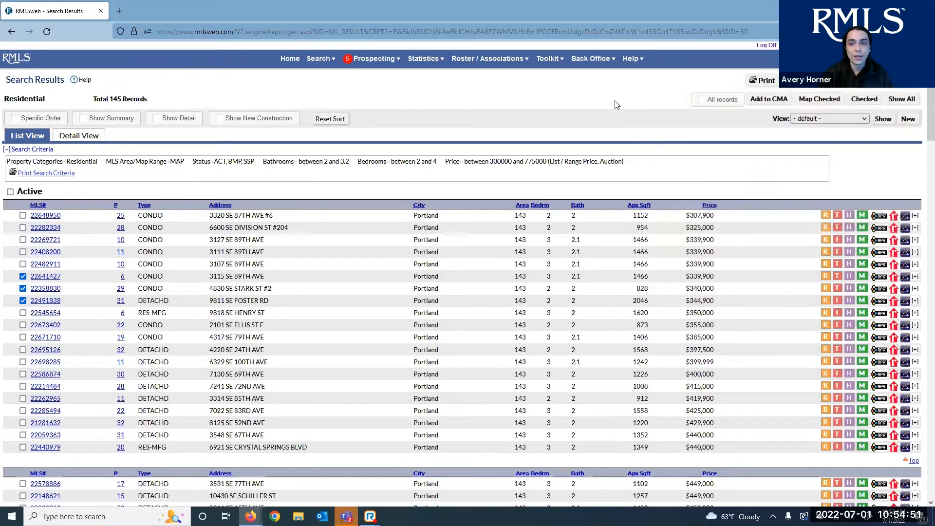
click(702, 103)
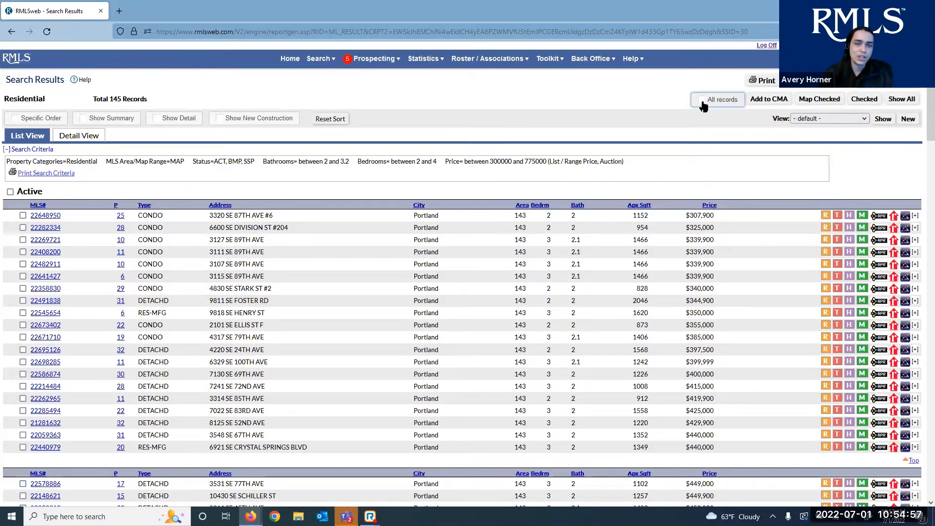
click(702, 102)
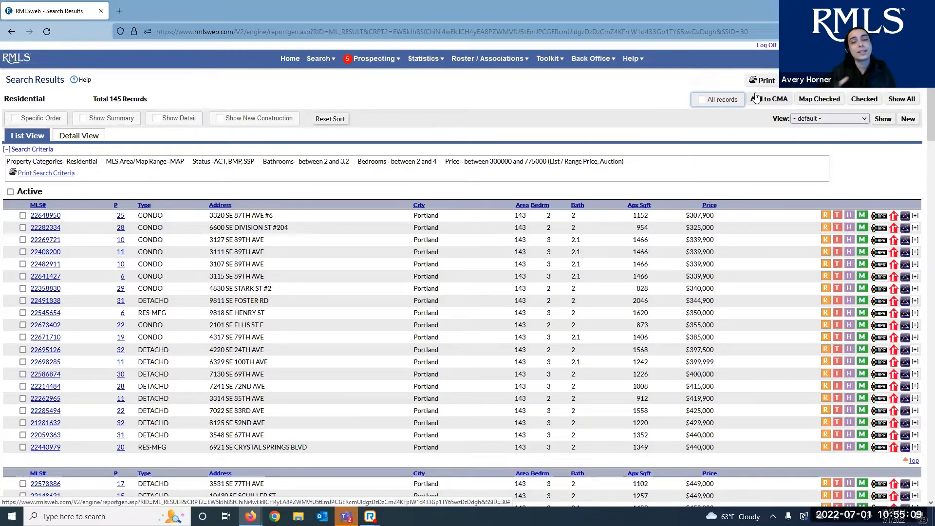
click(702, 100)
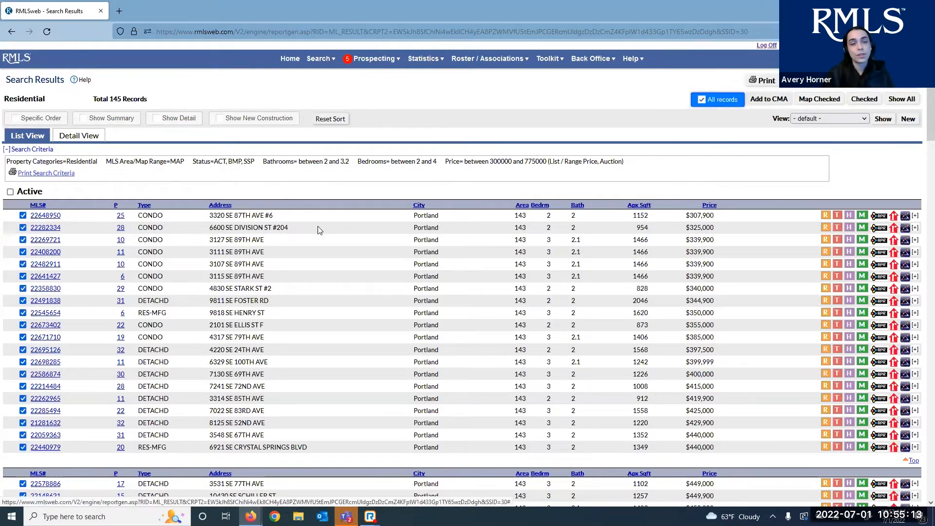
click(23, 239)
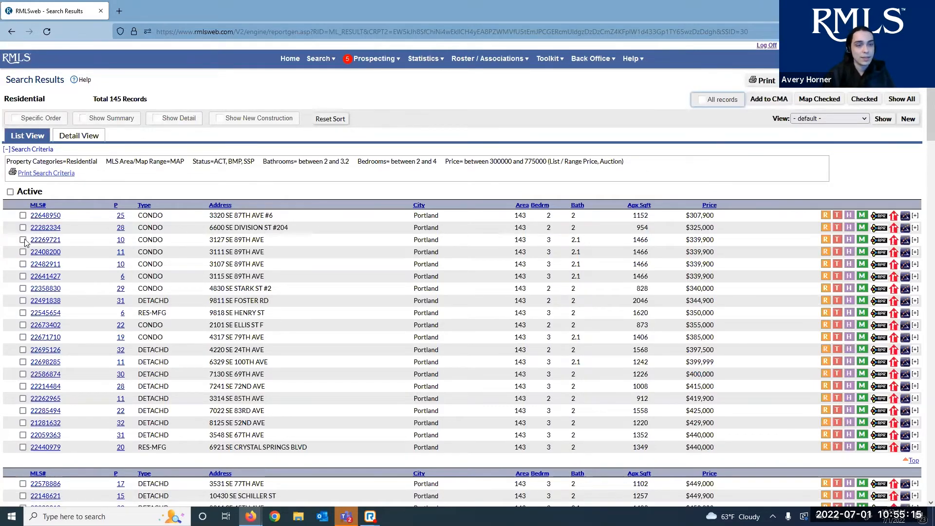
click(23, 240)
click(23, 289)
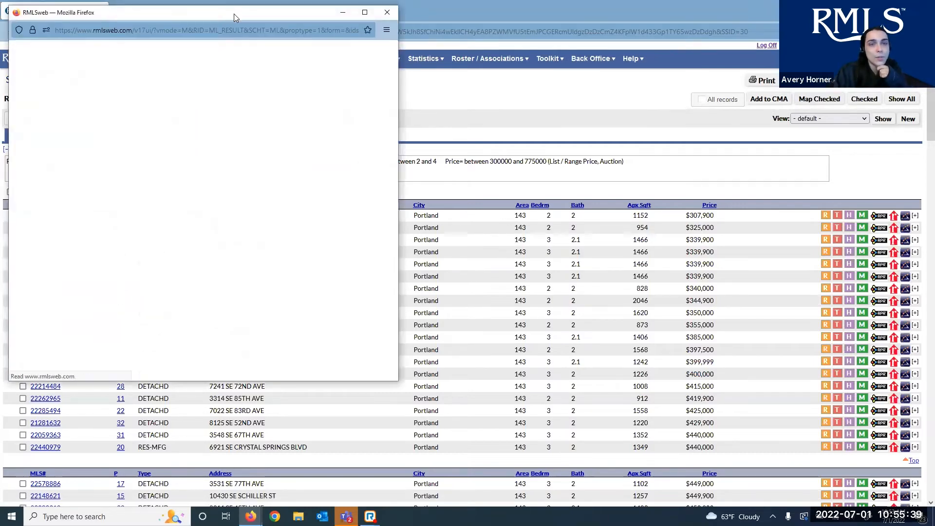
Close the condo map, list only the 3 checked records, then restore all 145 listings, all checked
drag(234, 14, 536, 47)
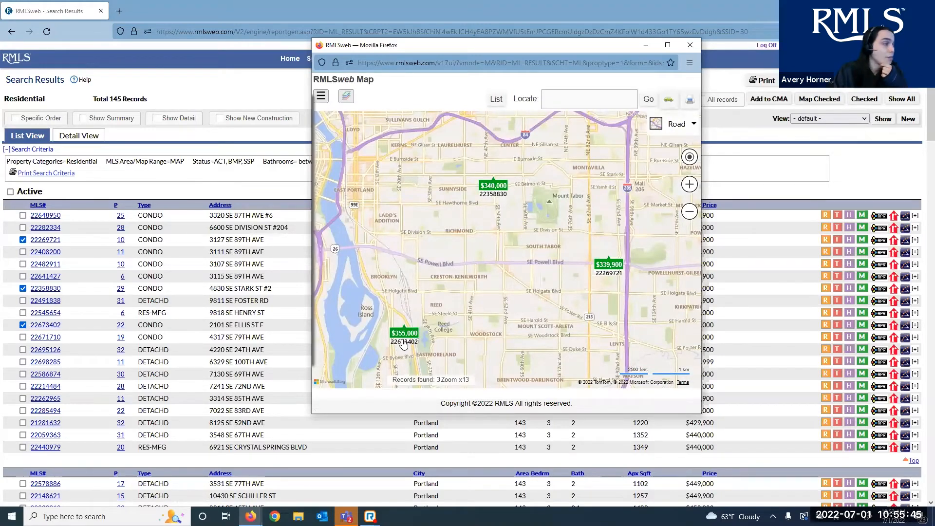
click(691, 45)
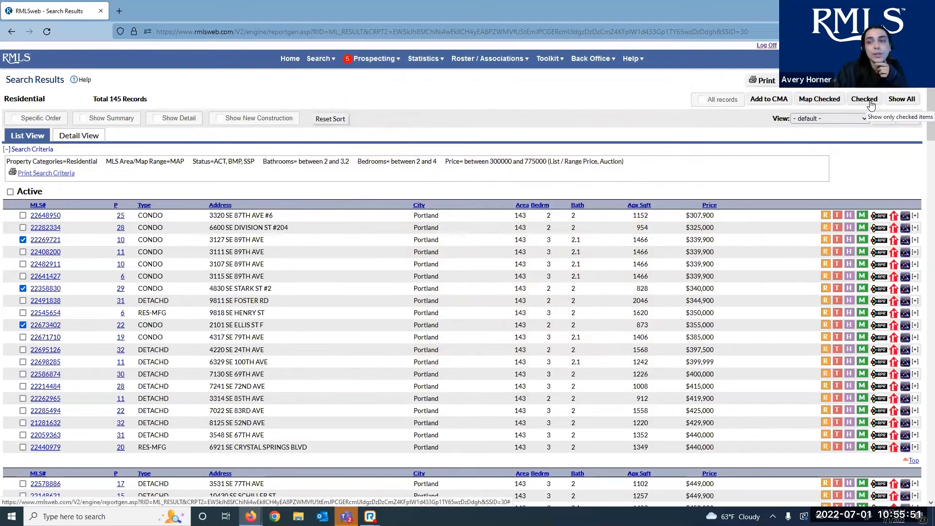
click(872, 104)
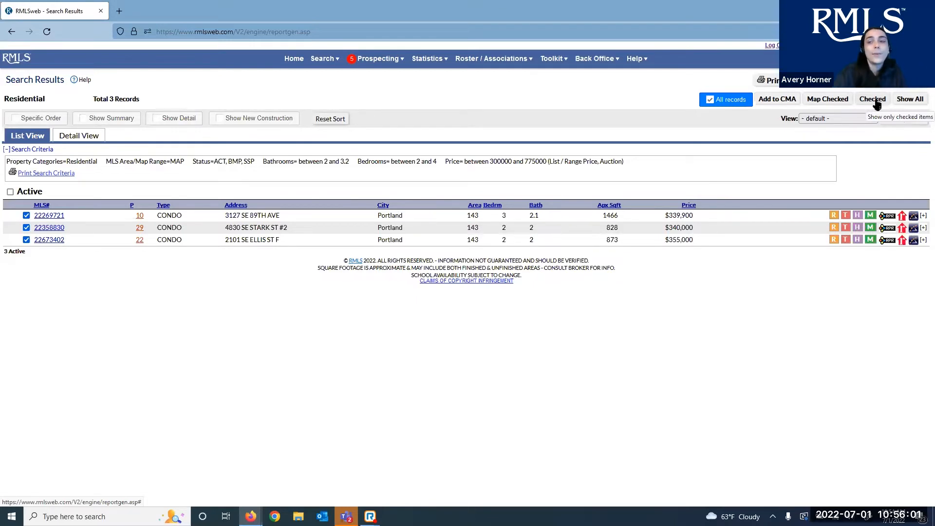
click(918, 106)
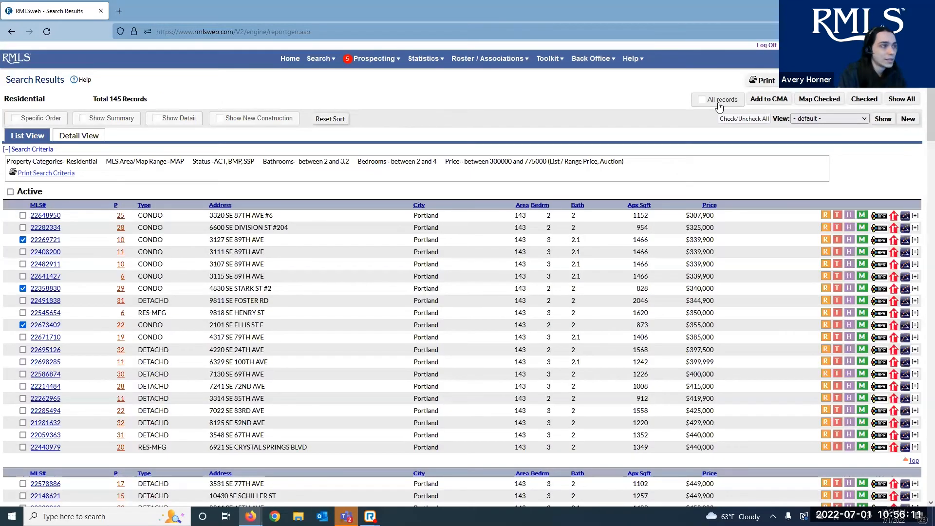
click(720, 103)
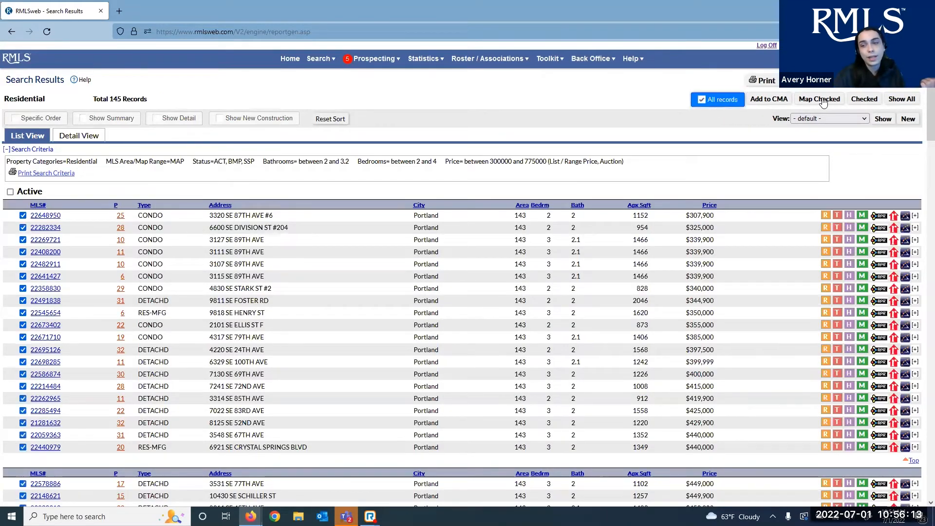
With Specific Order on, pick 22695126, 22491838, 22673402, 22269721, 22440979 and list only those five
click(720, 102)
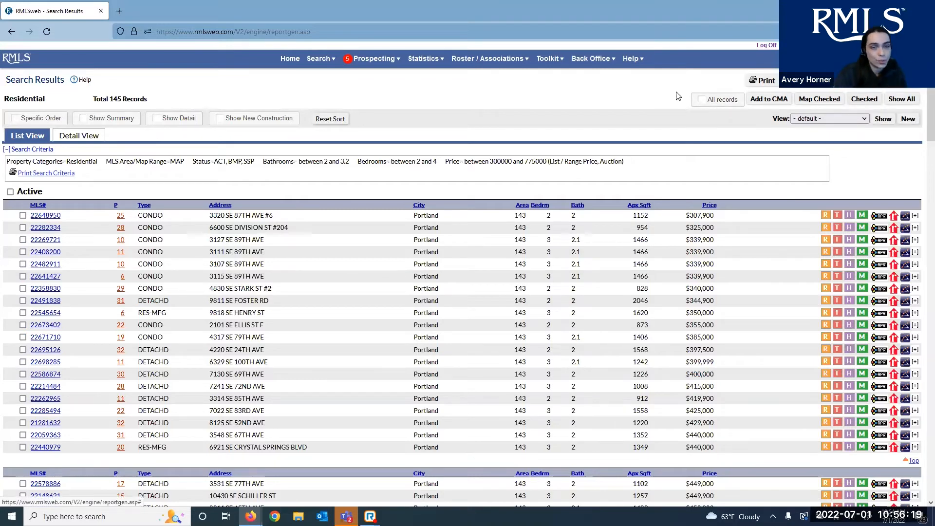
click(15, 120)
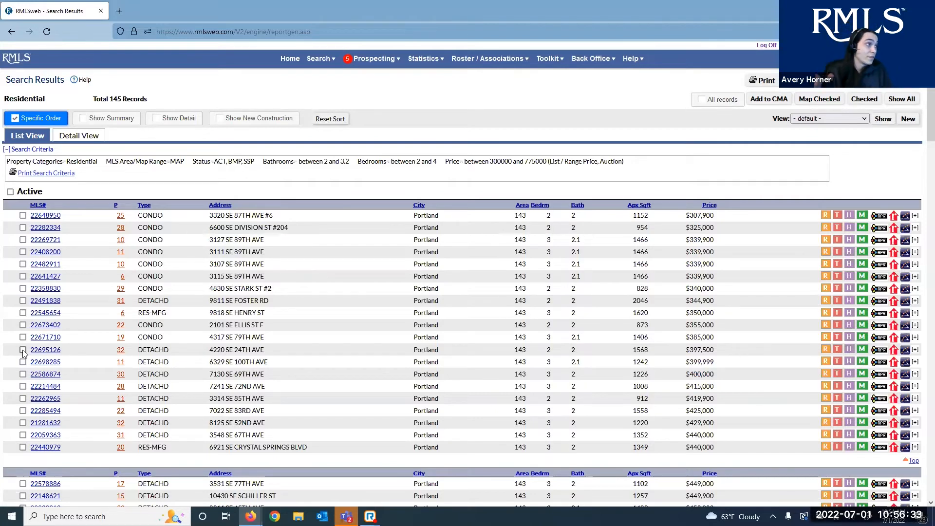
click(23, 350)
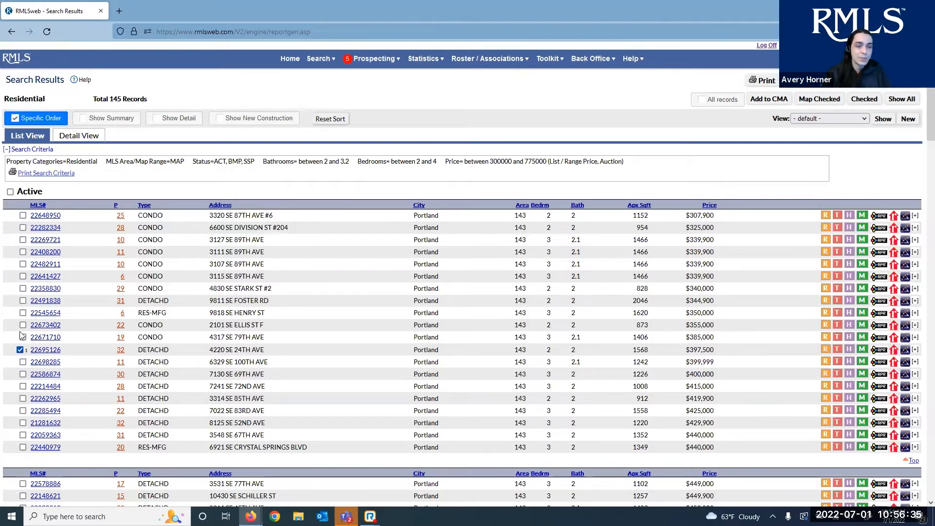
click(23, 301)
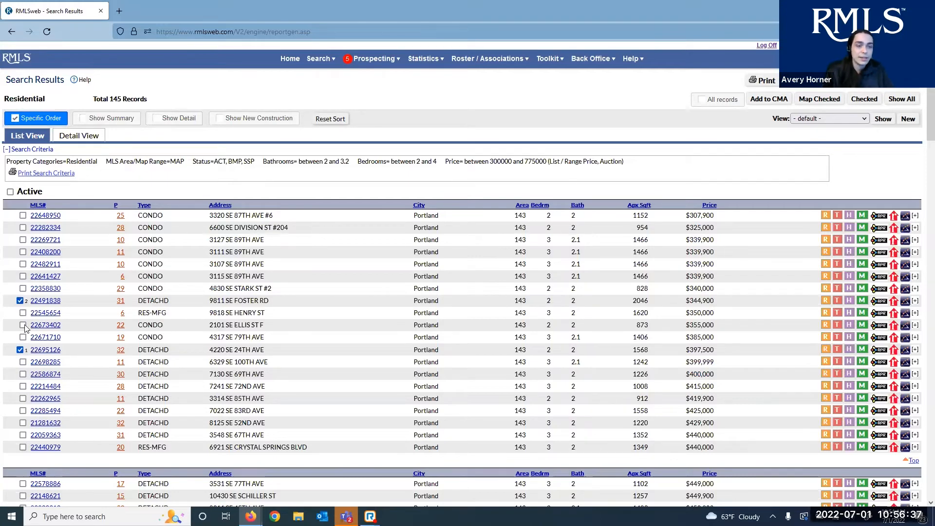
click(23, 325)
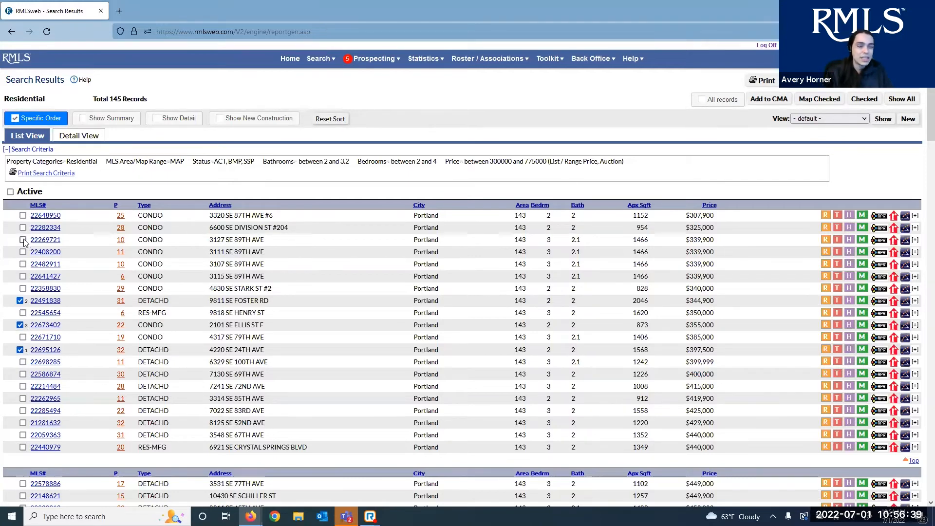
click(23, 239)
click(23, 447)
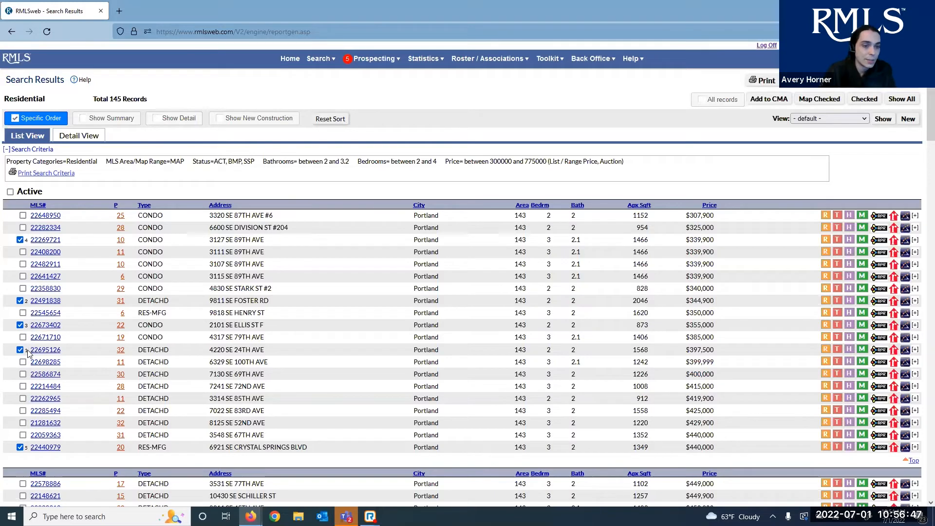
click(866, 101)
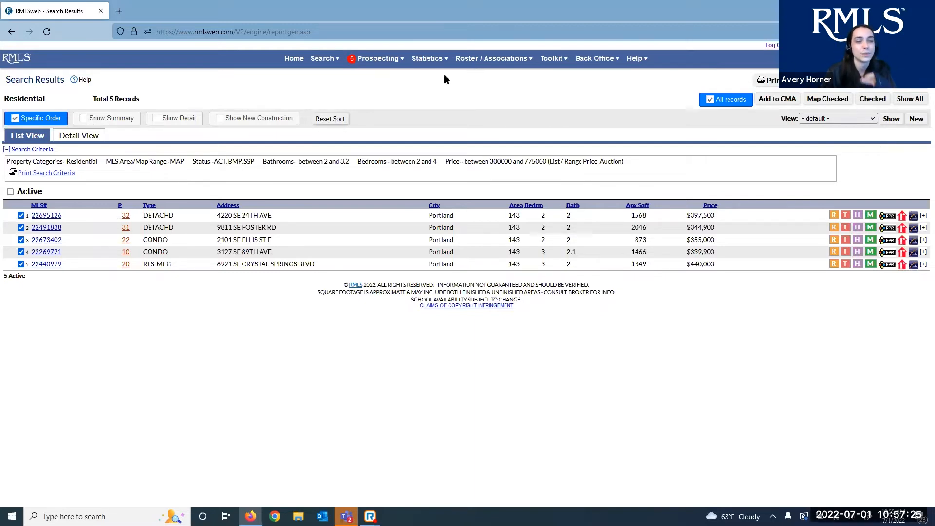
Turn off Specific Order, uncheck the five listings, show all 145 and enable summary totals
click(37, 120)
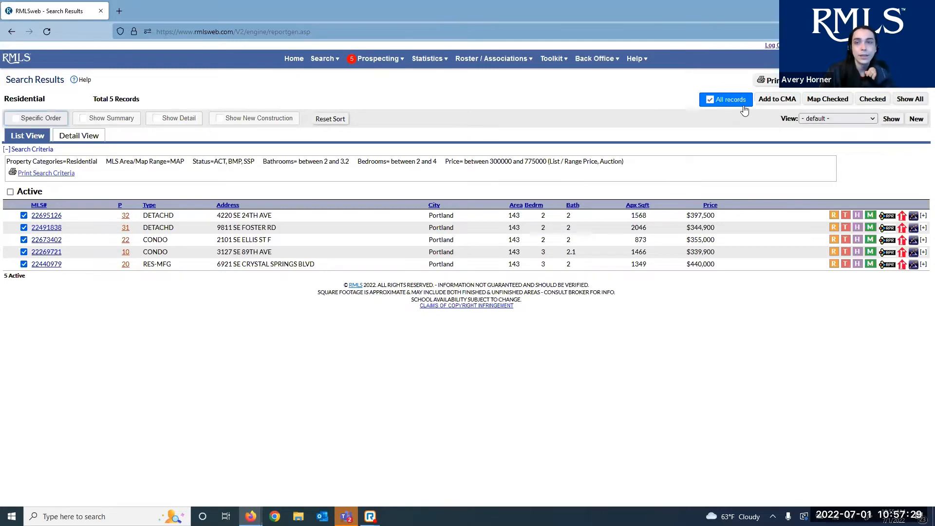
click(743, 104)
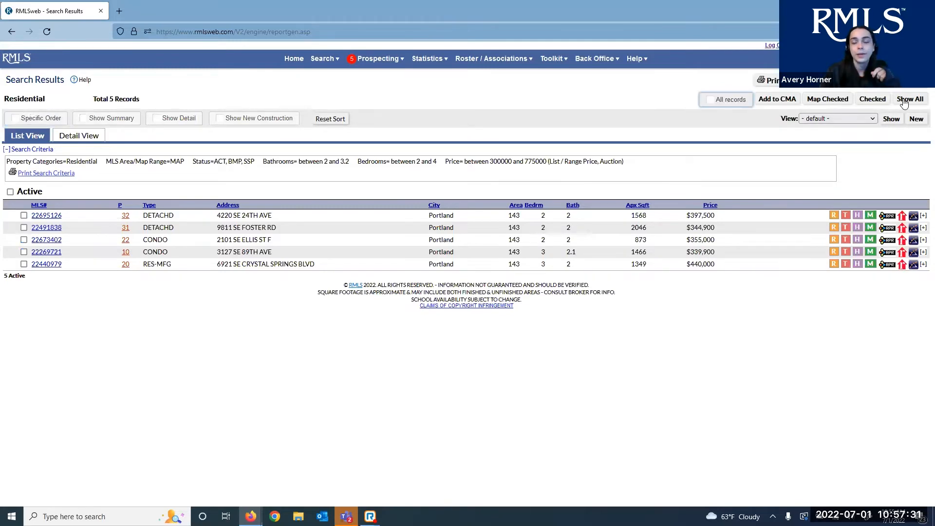
click(905, 100)
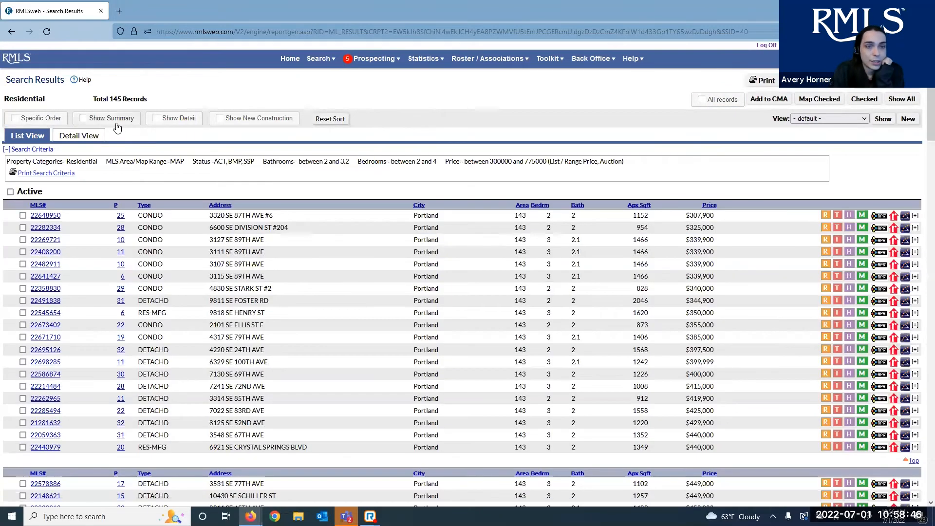
click(87, 121)
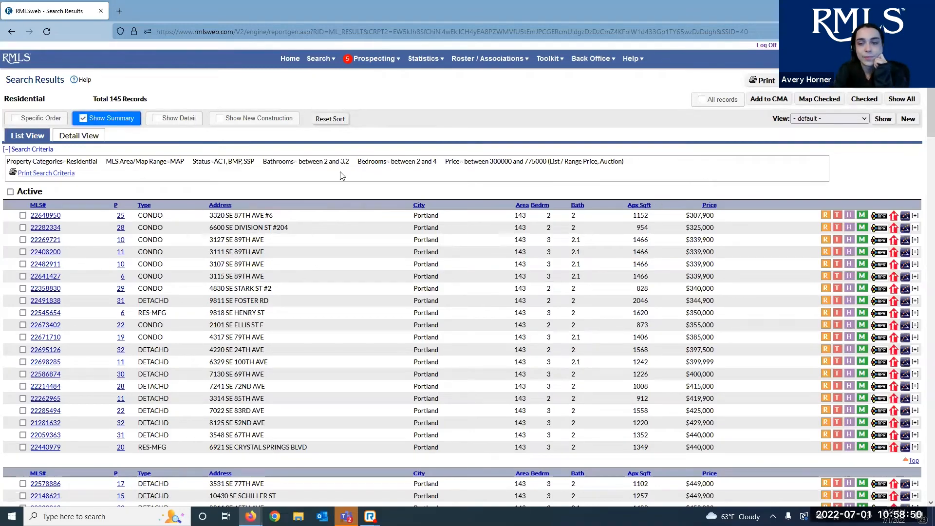
Scroll to the Active section's summary totals and highlight its average and median figures
scroll(336, 195, down, 3)
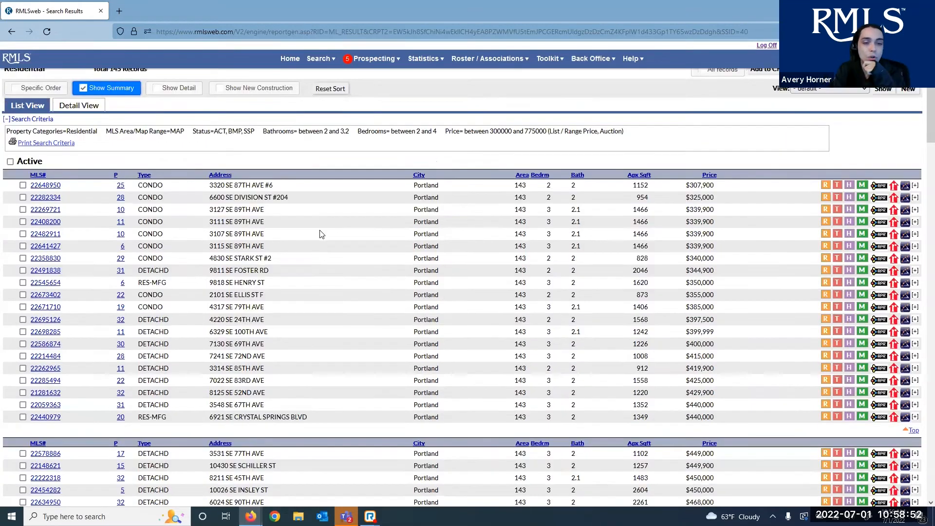
scroll(314, 247, down, 6)
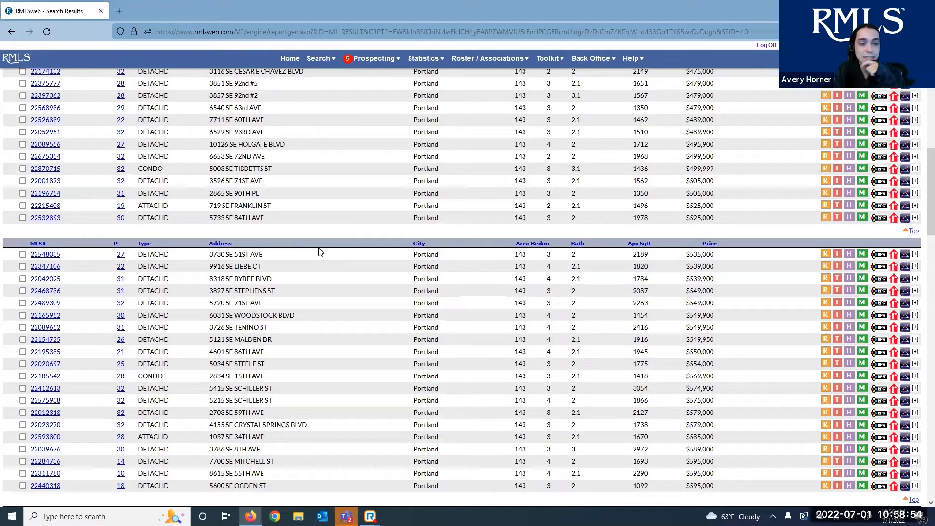
scroll(314, 242, down, 1)
scroll(29, 297, down, 15)
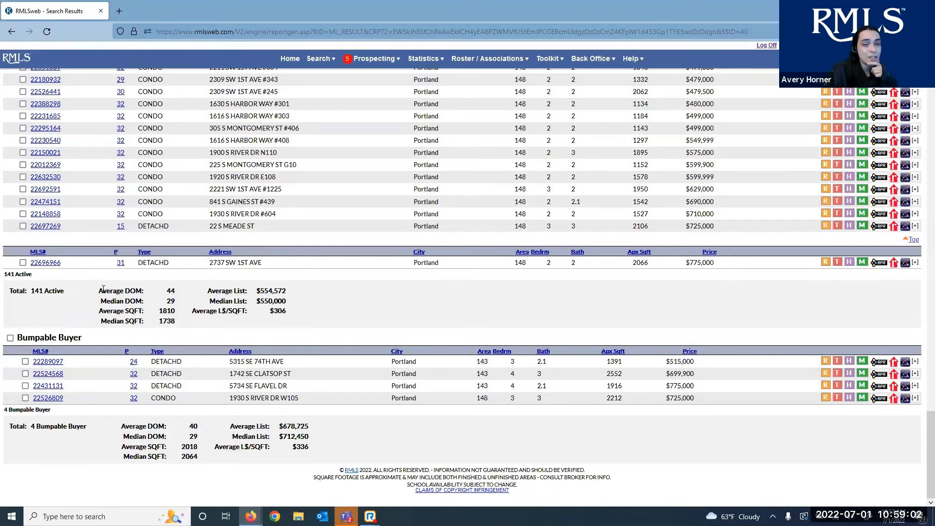
drag(103, 290, 144, 312)
click(209, 319)
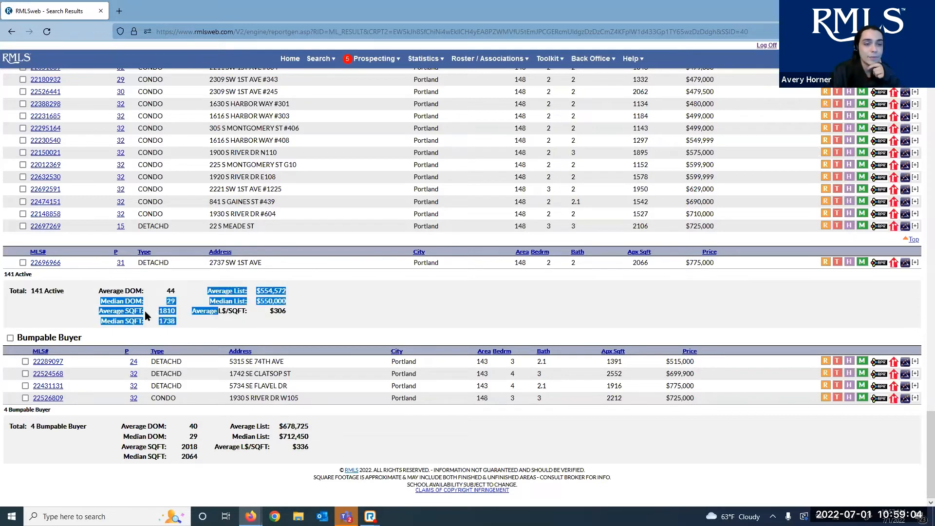
click(108, 318)
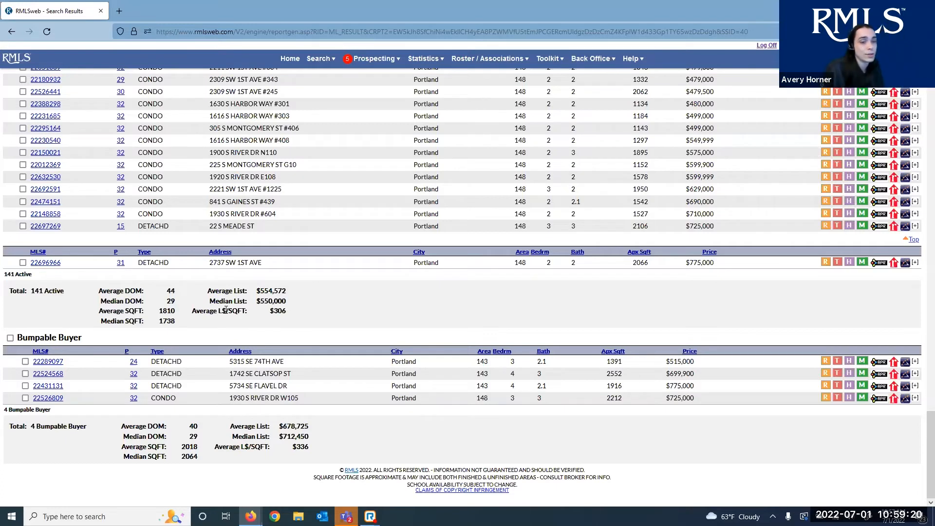
drag(167, 290, 187, 292)
click(188, 292)
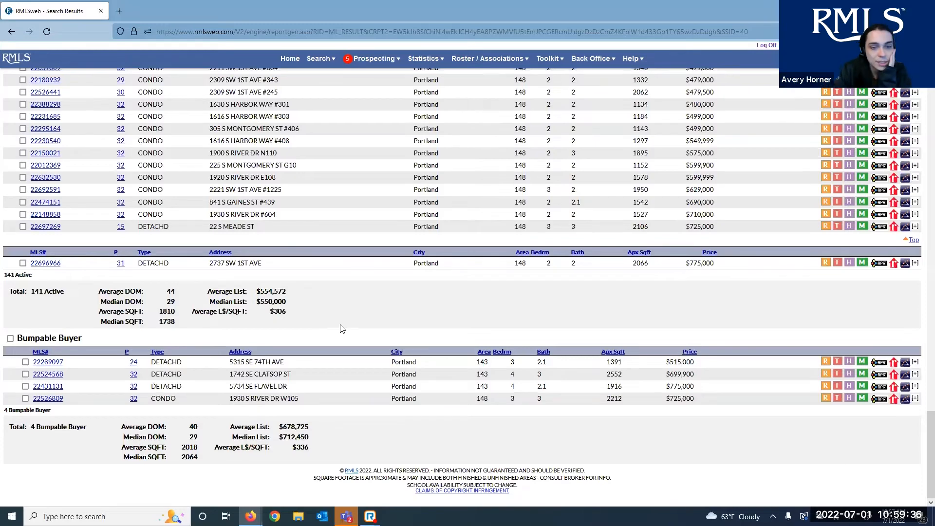
Highlight the 4 Bumpable Buyer listings' totals, averaging $678,725, then scroll back up
scroll(341, 329, up, 2)
scroll(315, 343, down, 5)
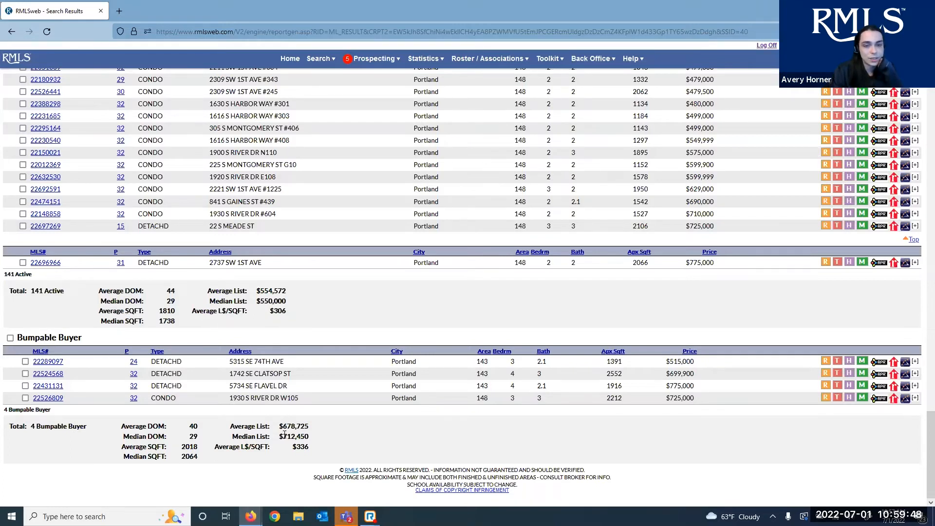
drag(327, 437, 248, 432)
click(317, 437)
click(254, 434)
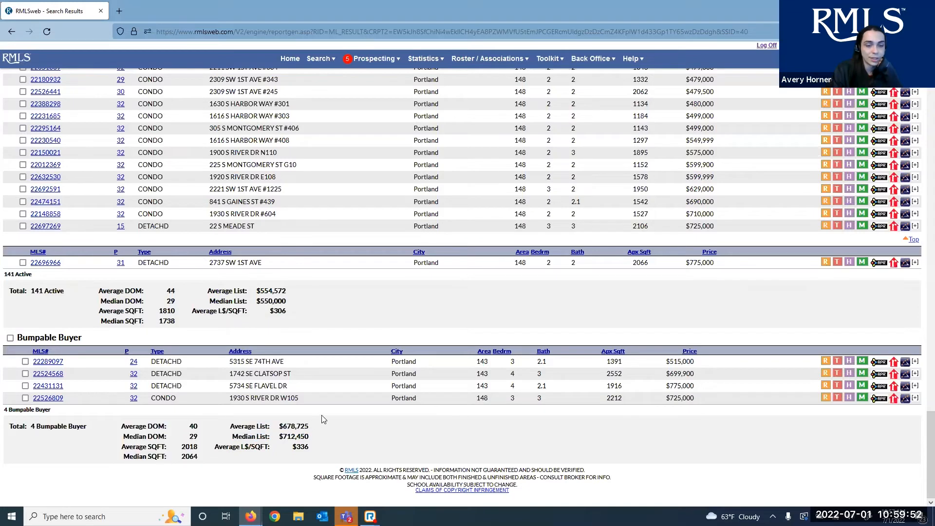
drag(189, 455, 208, 451)
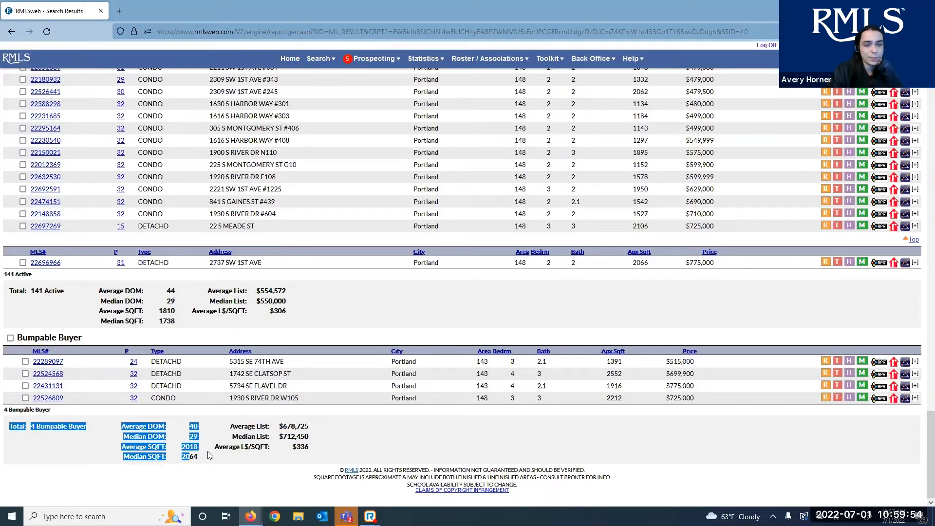
click(206, 442)
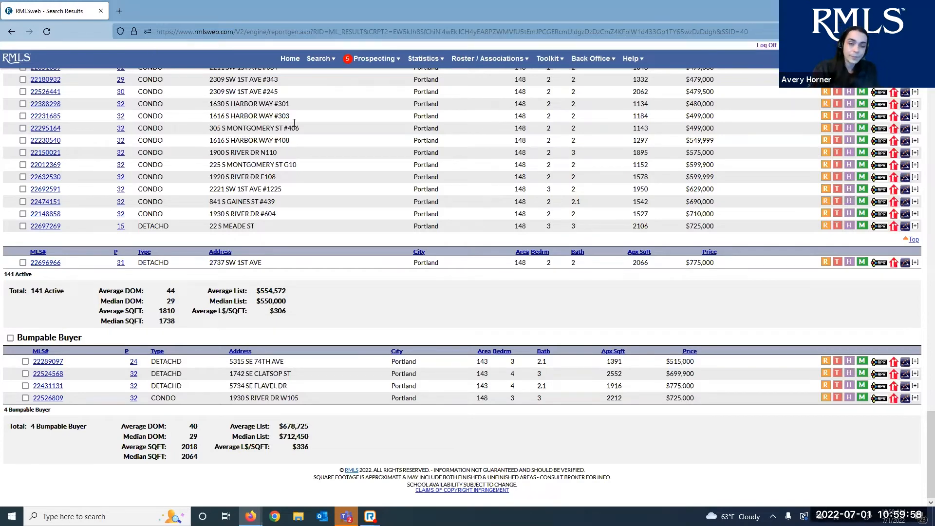
scroll(445, 243, up, 1)
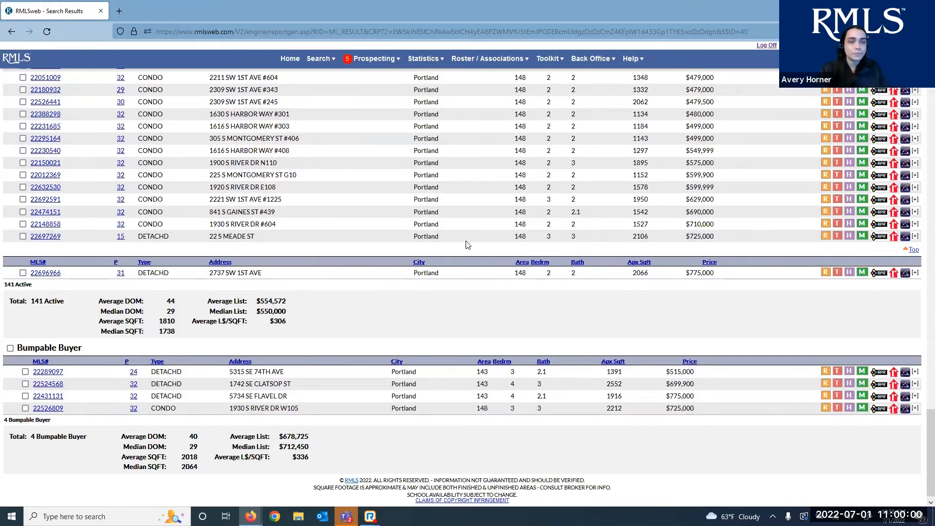
scroll(93, 122, up, 15)
Preview the first listing's county and school details, toggle Show Detail off again, and enable Show New Construction
scroll(86, 119, up, 15)
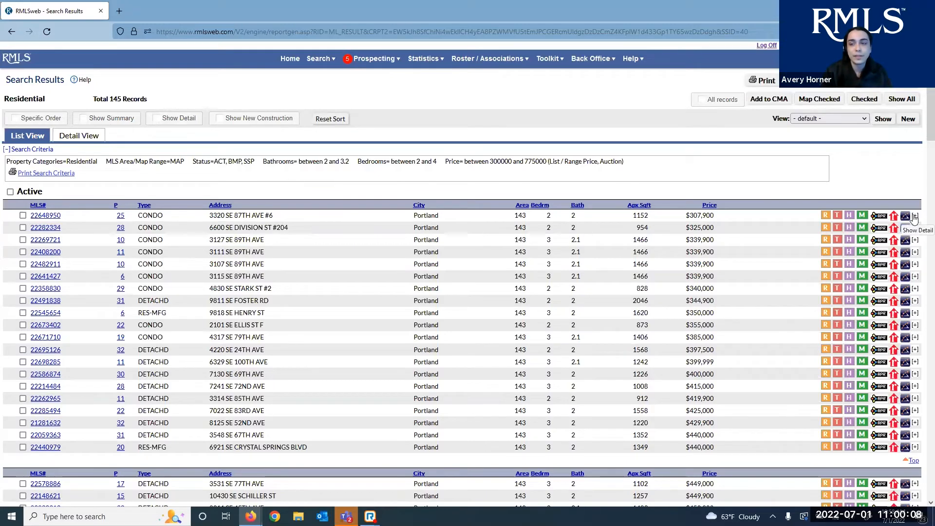
click(915, 216)
click(915, 216)
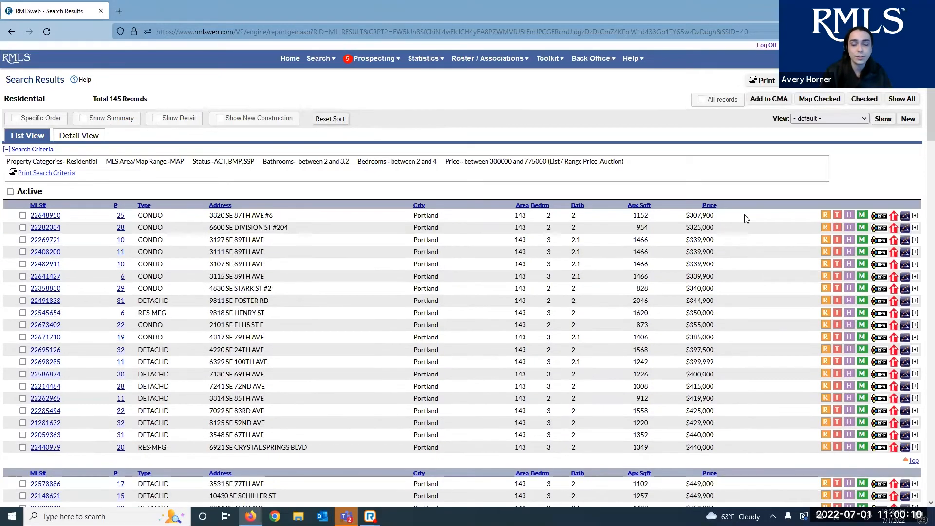
click(166, 122)
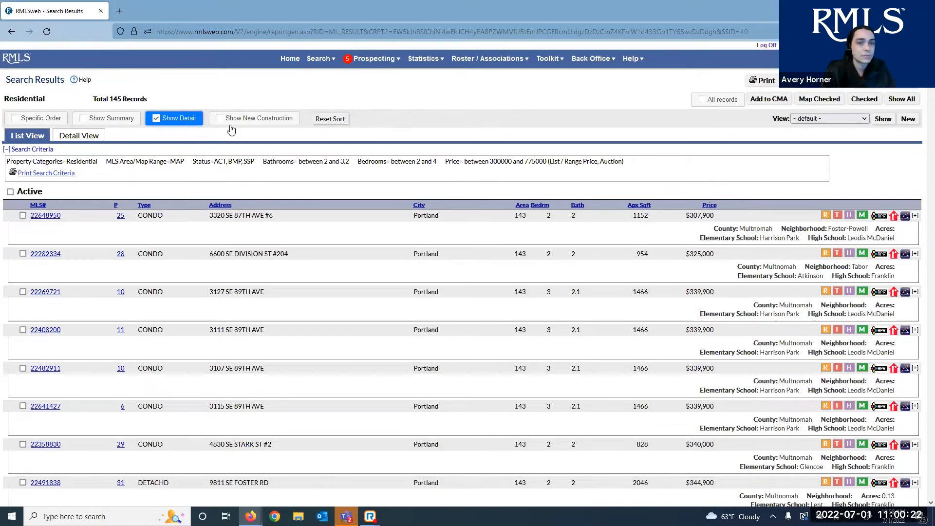
click(177, 127)
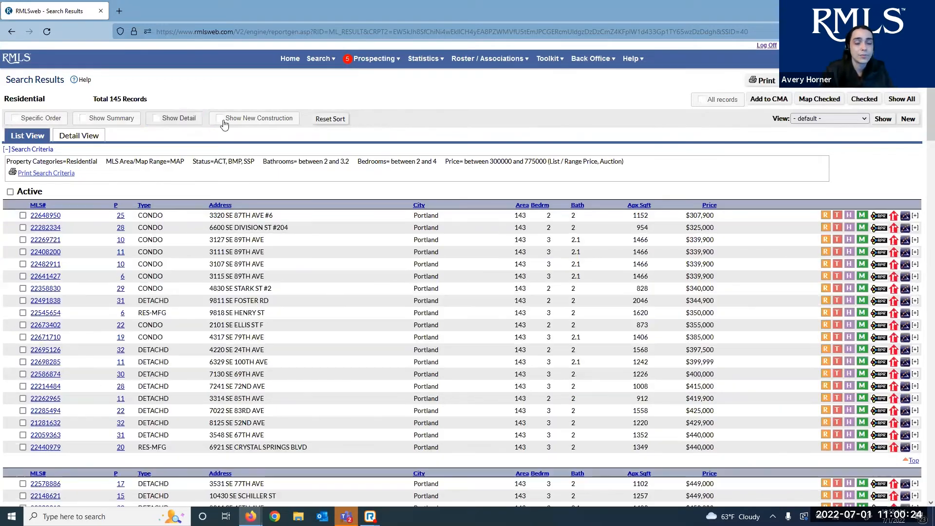
click(227, 124)
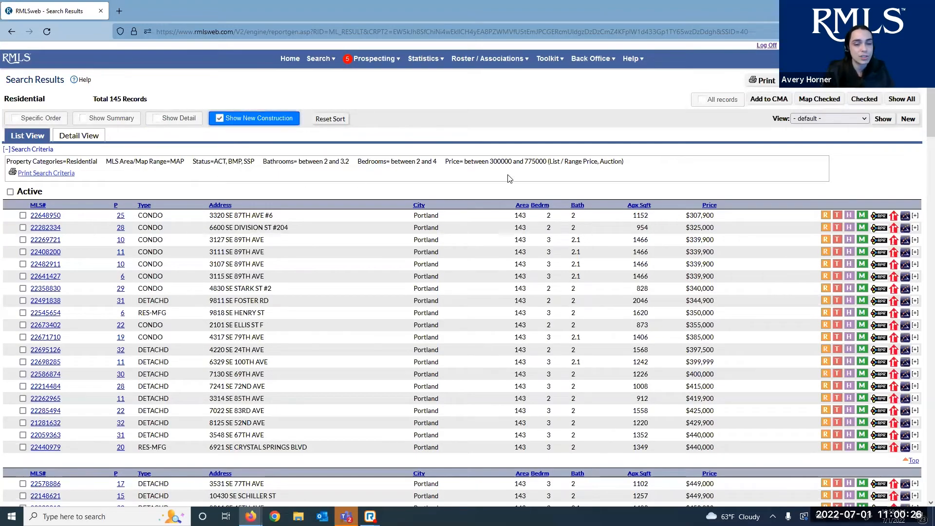
middle_click(430, 178)
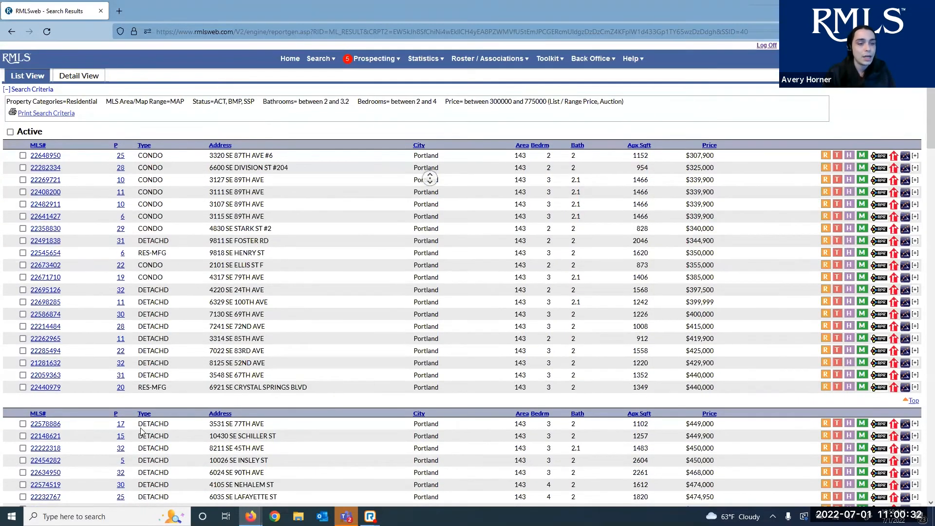
middle_click(104, 436)
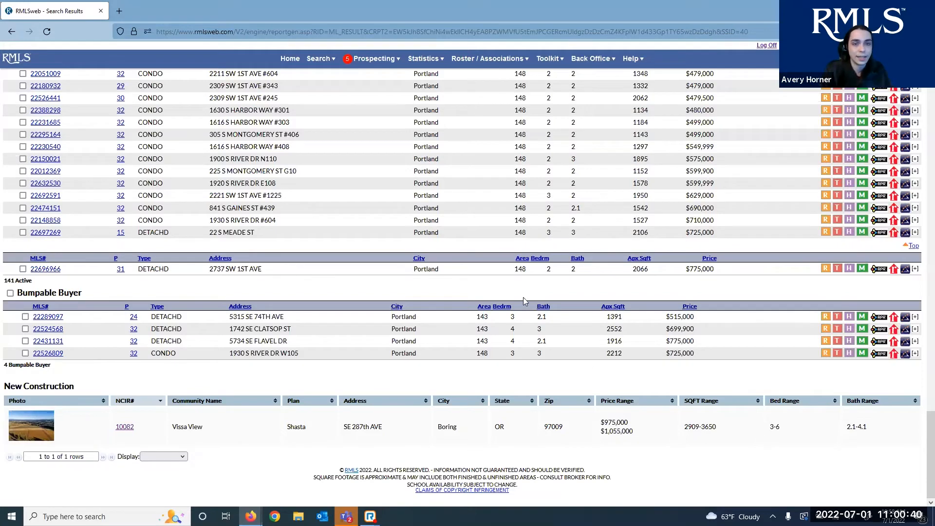
scroll(309, 184, up, 10)
scroll(218, 121, up, 10)
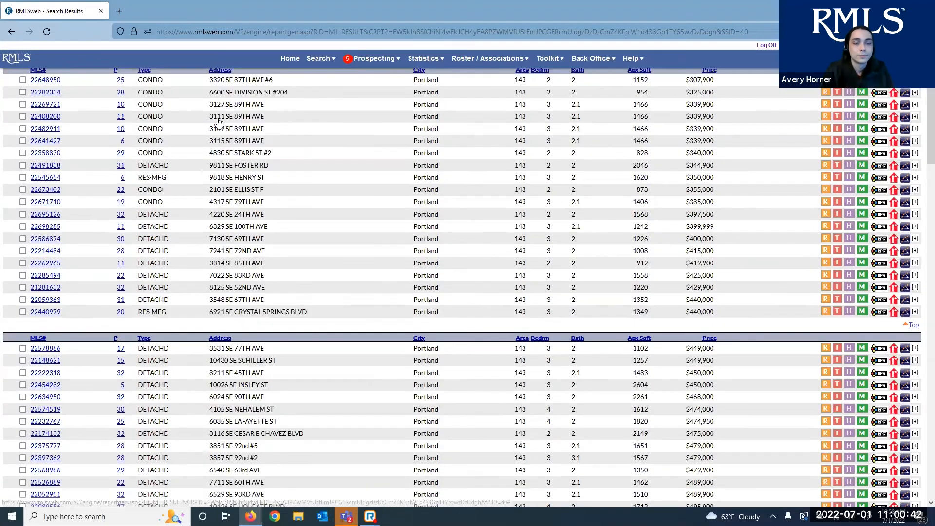
scroll(218, 122, up, 3)
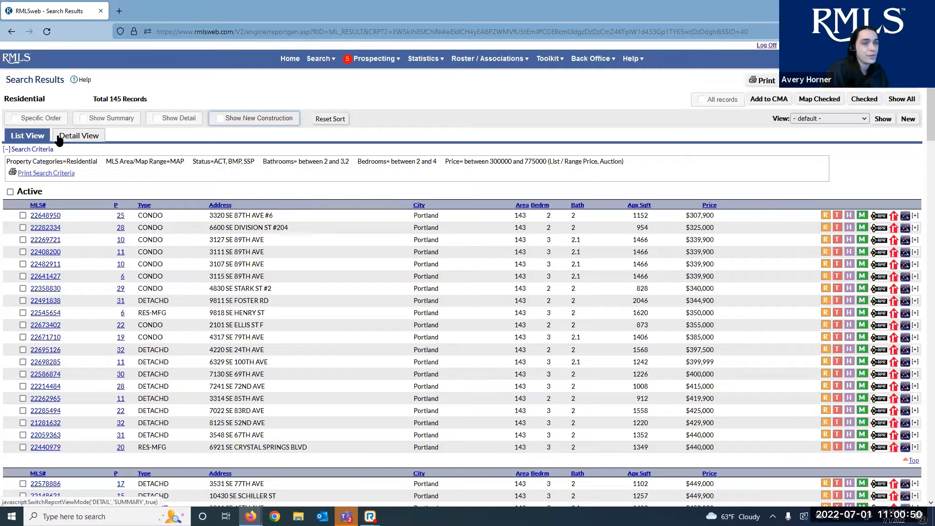
Switch to Detail View and open the reports for listings 22491838 and 21281632
click(63, 136)
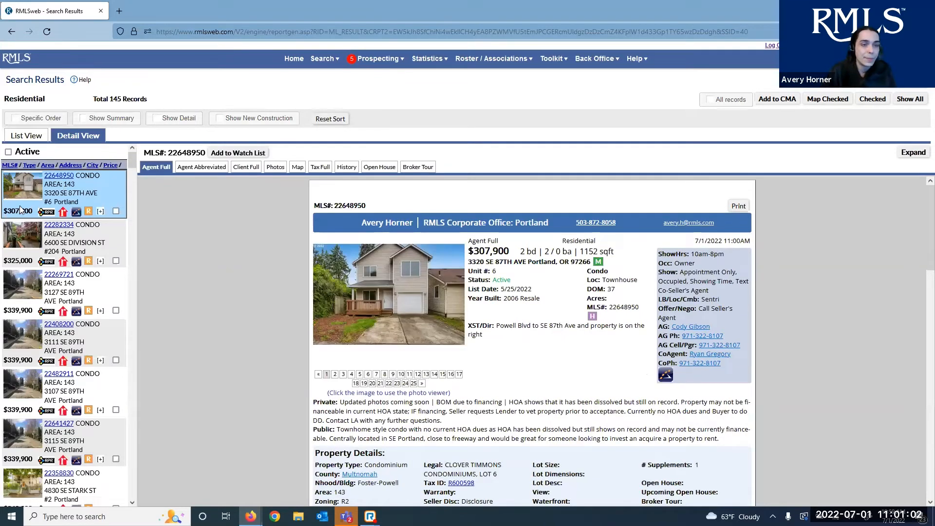
scroll(496, 333, down, 6)
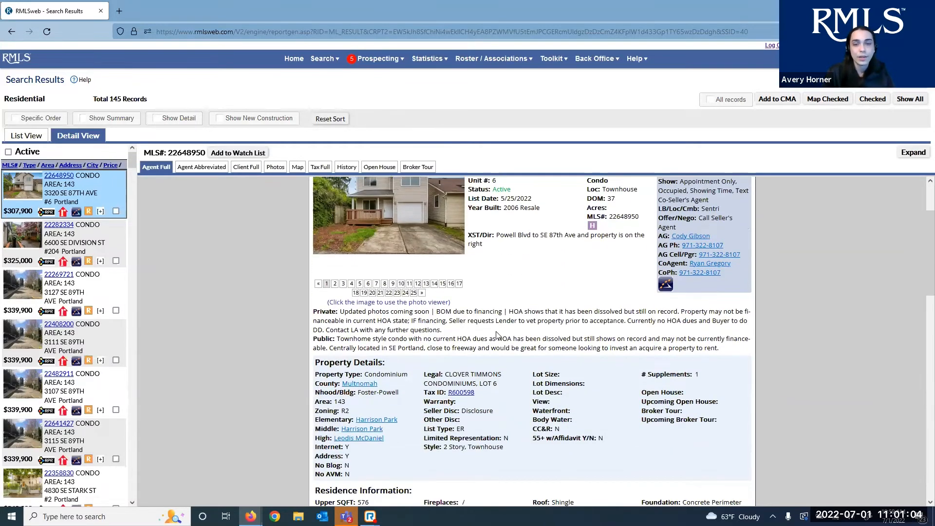
scroll(496, 333, down, 11)
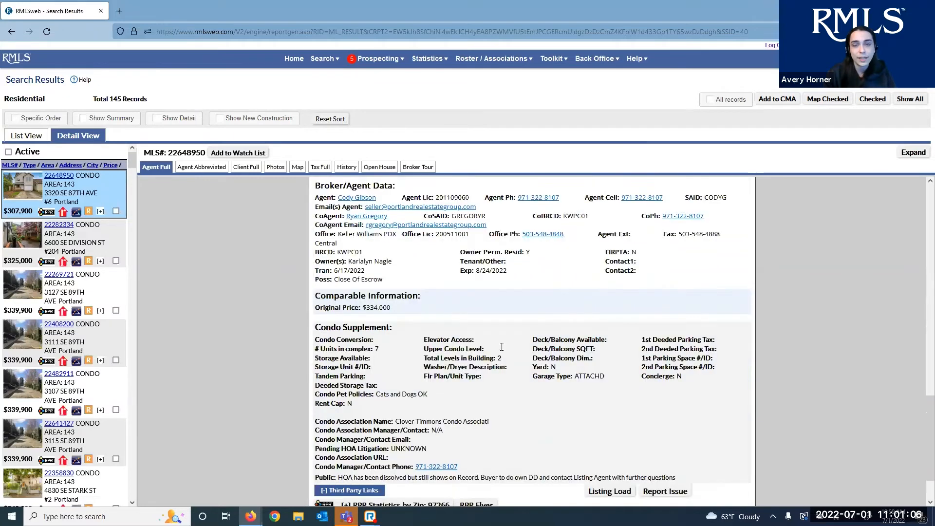
scroll(502, 348, up, 7)
scroll(502, 348, up, 8)
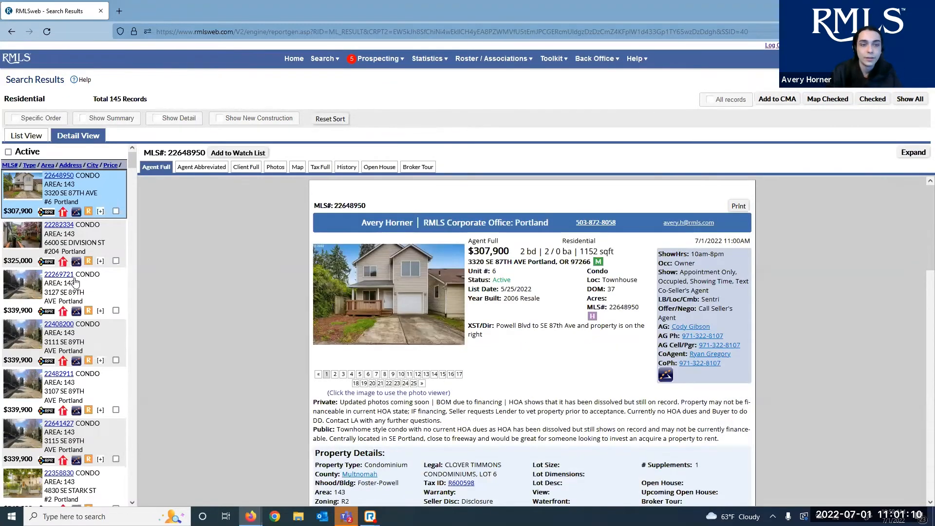
scroll(98, 302, down, 5)
click(109, 298)
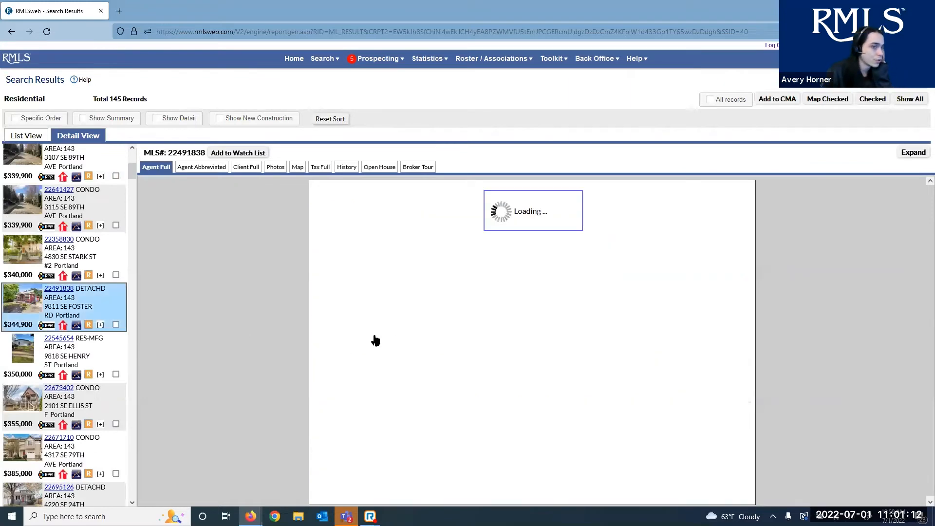
scroll(68, 333, down, 3)
scroll(71, 331, down, 7)
click(60, 323)
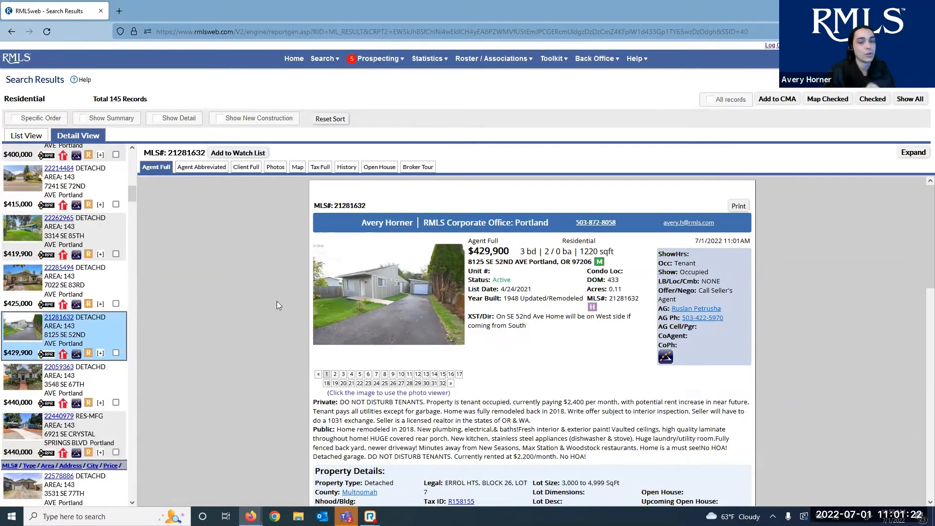
Open listing 22578886 on SE 77th Ave and view its Photos, Map, Agent Abbreviated and Client Full reports
scroll(76, 436, down, 2)
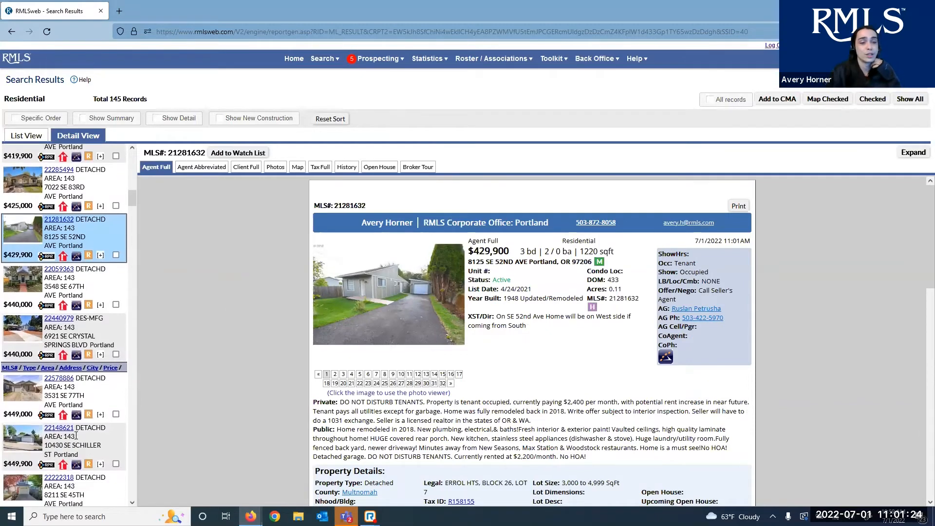
scroll(76, 436, down, 1)
click(93, 346)
scroll(94, 346, down, 2)
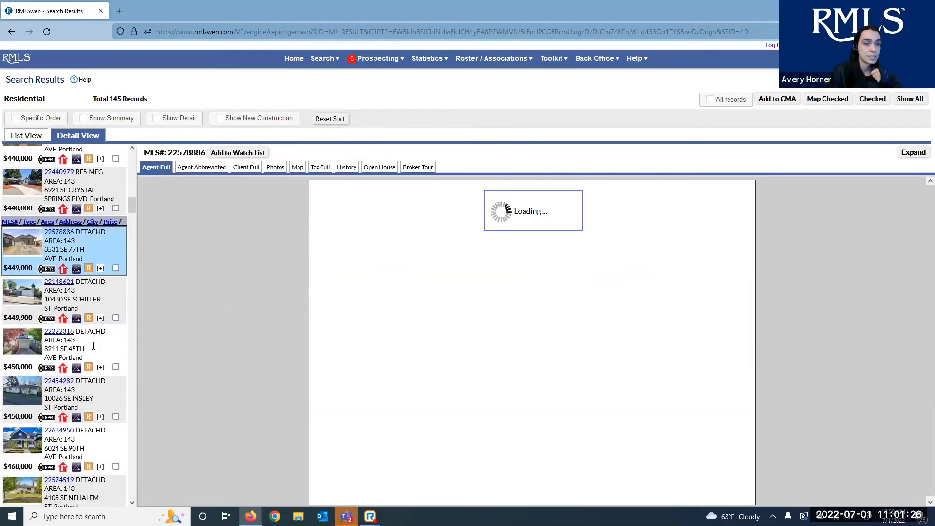
scroll(93, 332, down, 4)
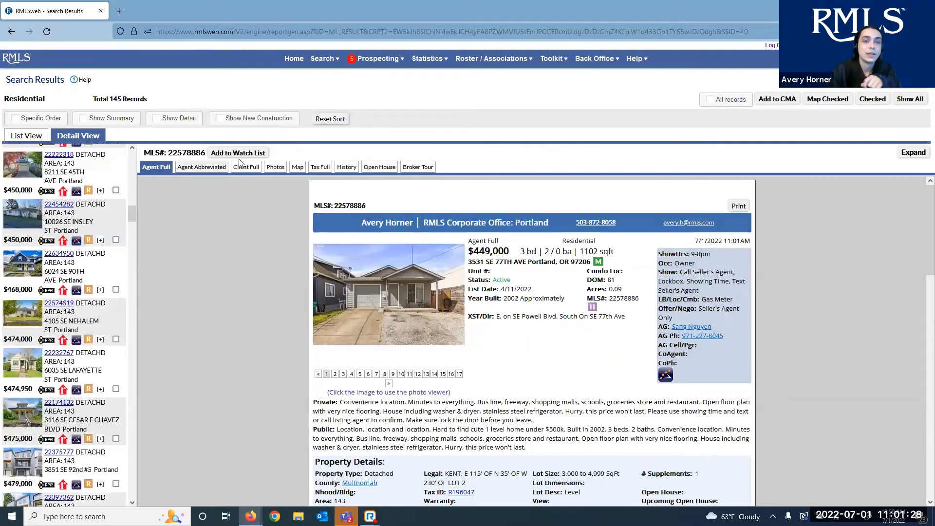
click(276, 167)
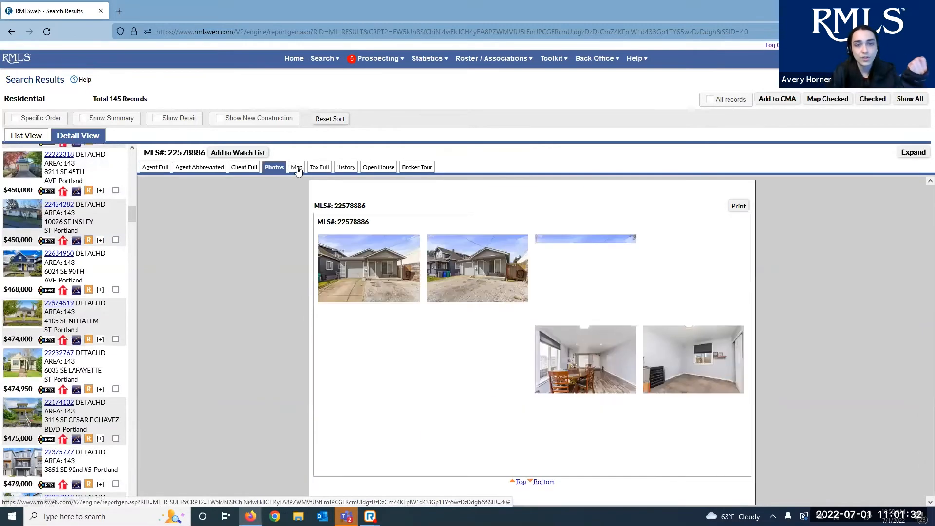
click(297, 167)
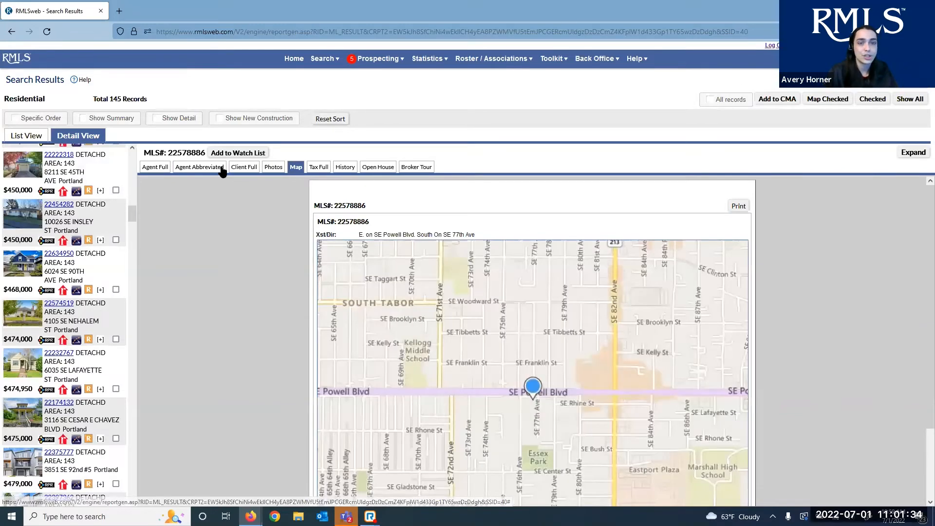
click(221, 170)
click(248, 169)
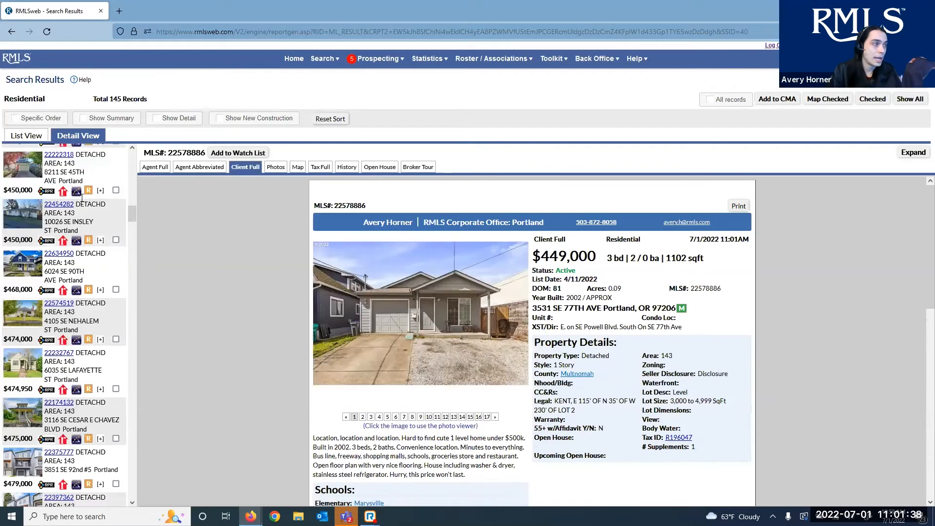
Return to List View and apply the saved view Test View 6/16
click(42, 138)
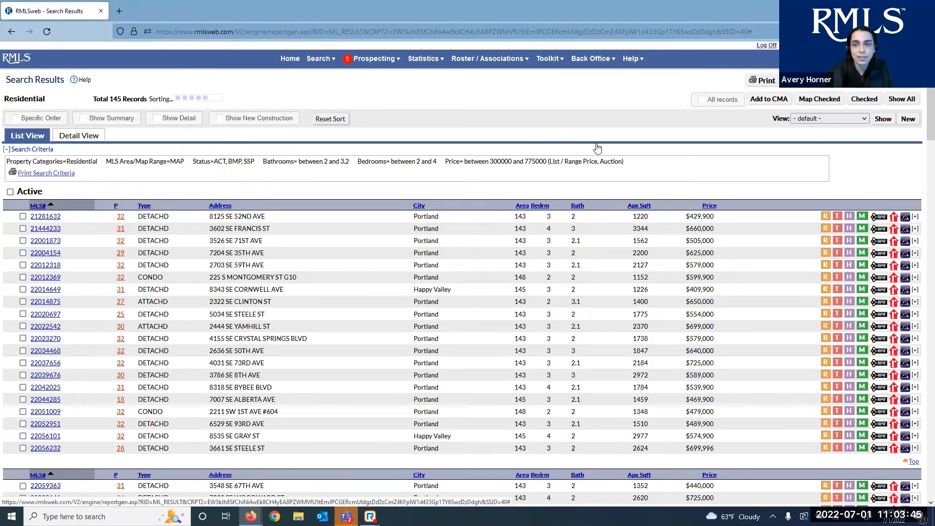
scroll(458, 165, down, 1)
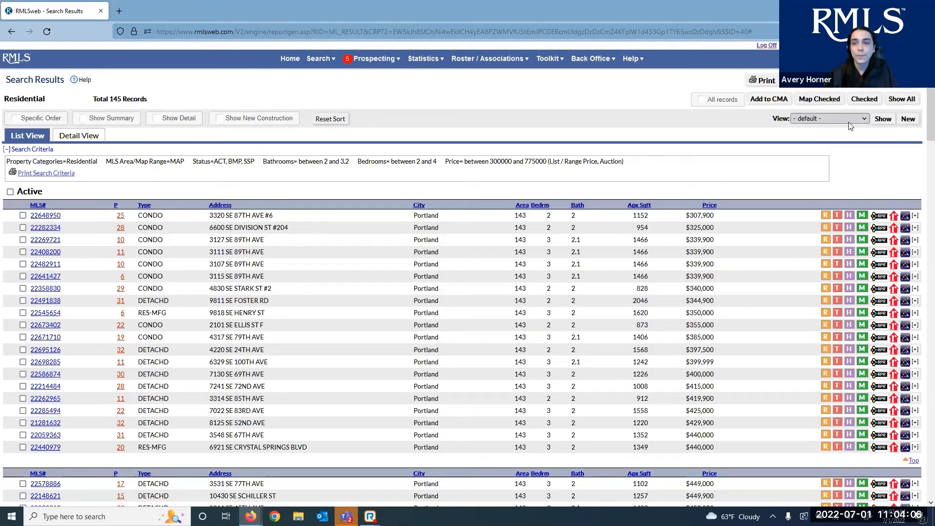
click(849, 122)
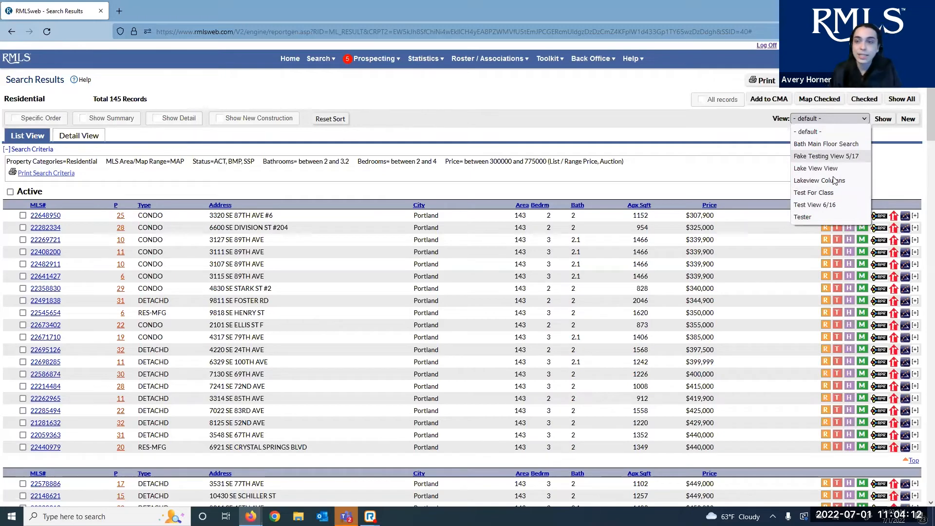
click(815, 205)
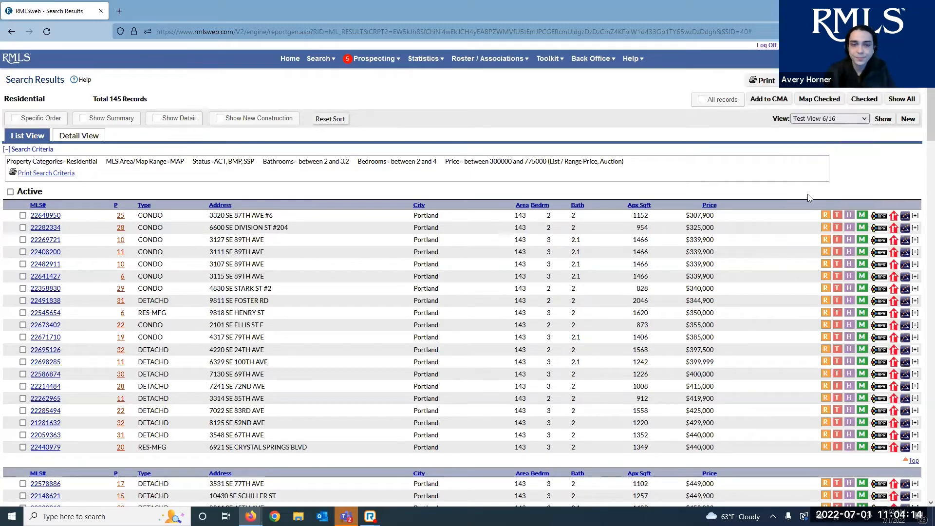
click(881, 122)
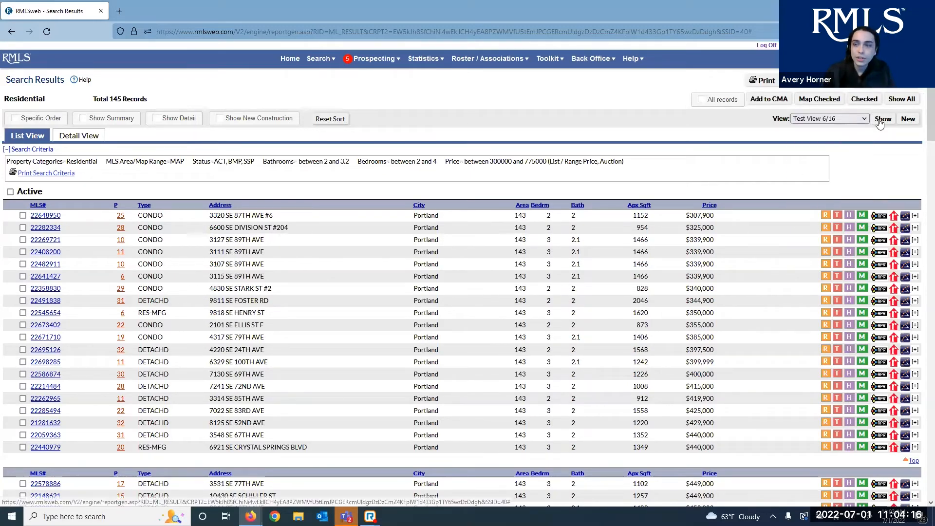
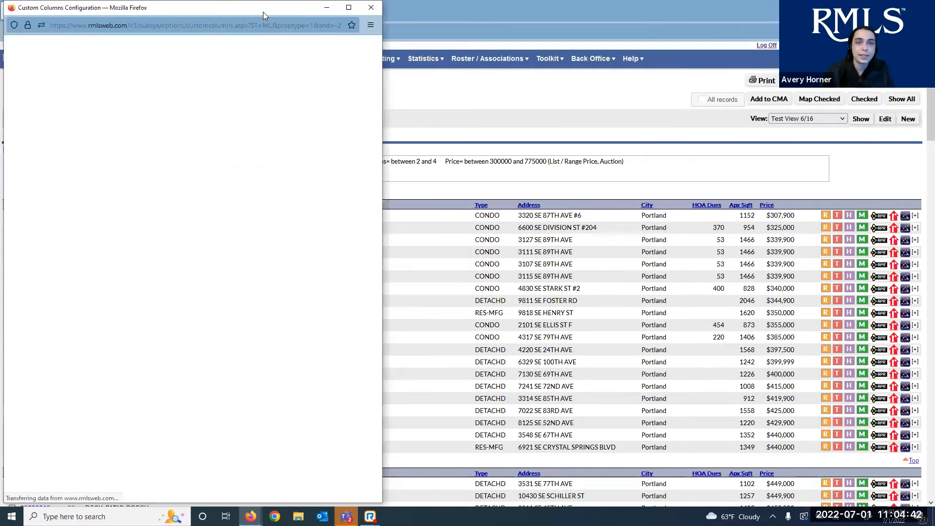
Maximize the column setup window and name the report 'Custom Columns Class 7/1'
double_click(263, 12)
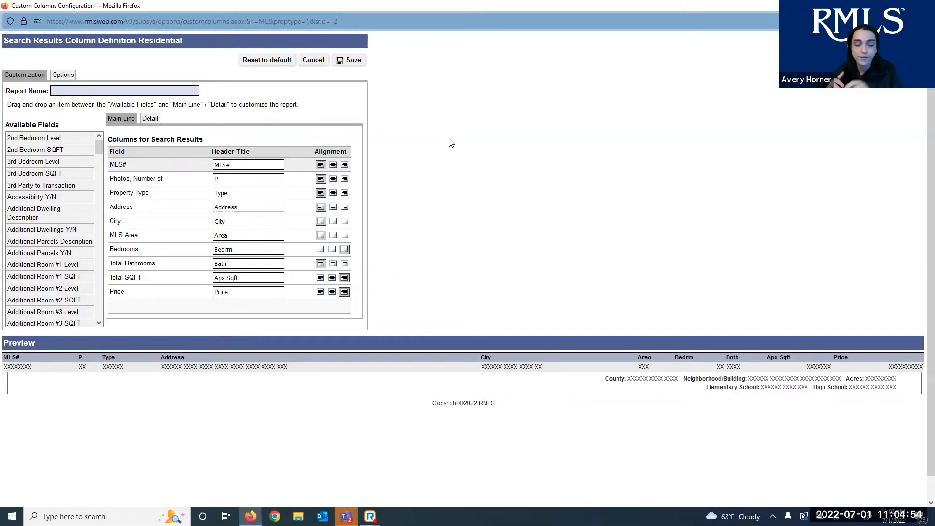
click(117, 91)
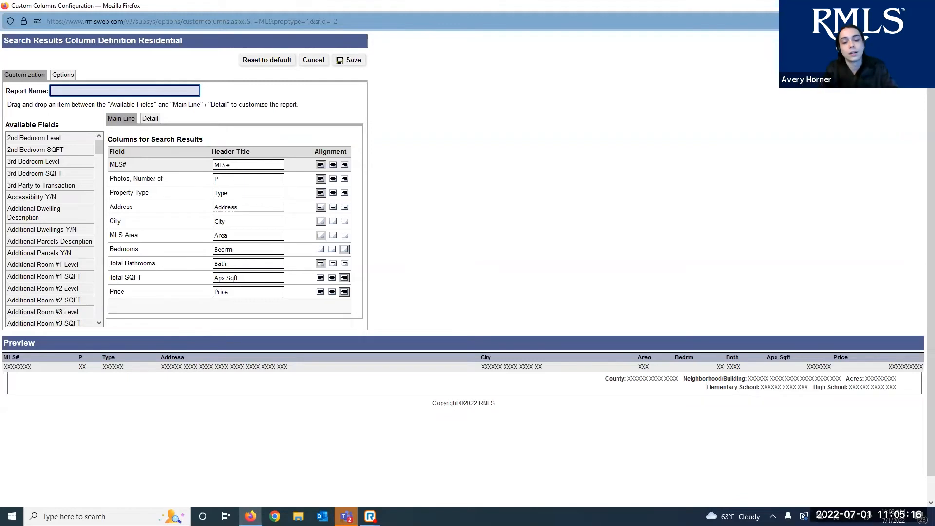
text(Custom Co)
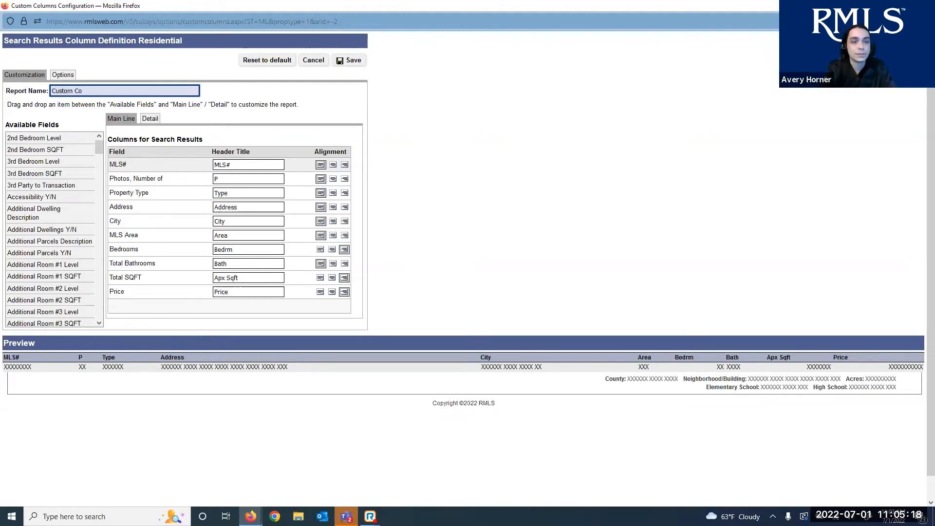
text(lumns )
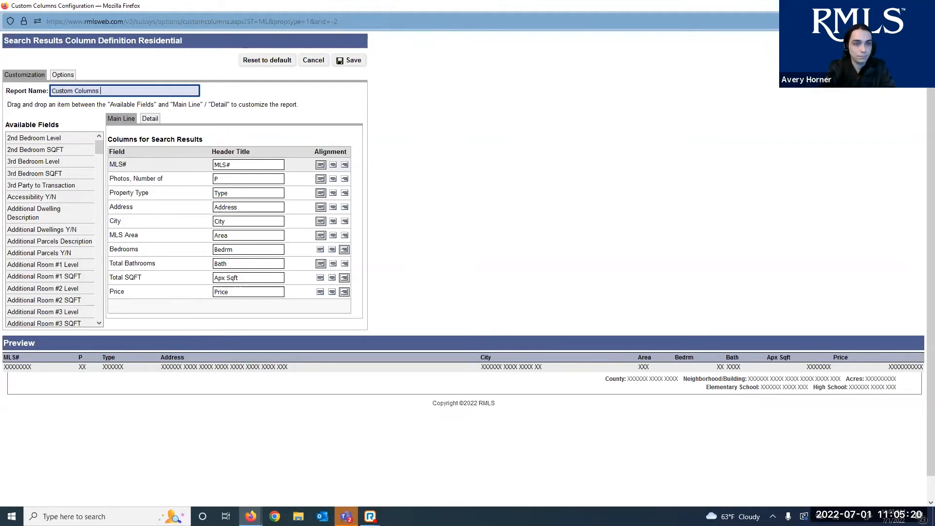
text(Class)
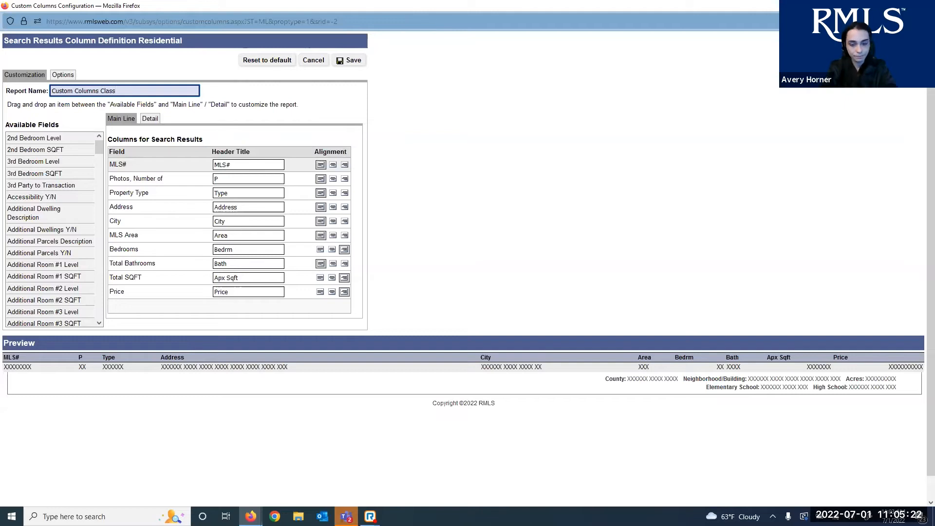
text( 7/1)
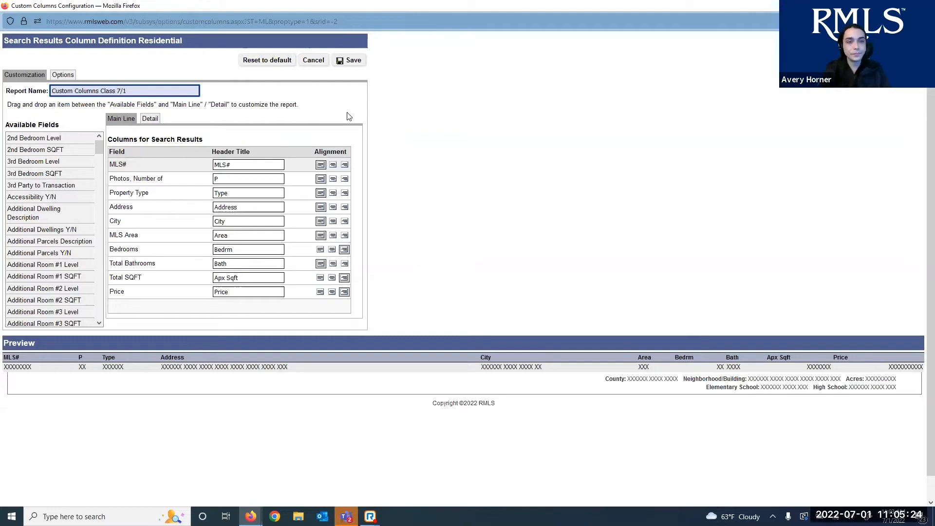
click(349, 117)
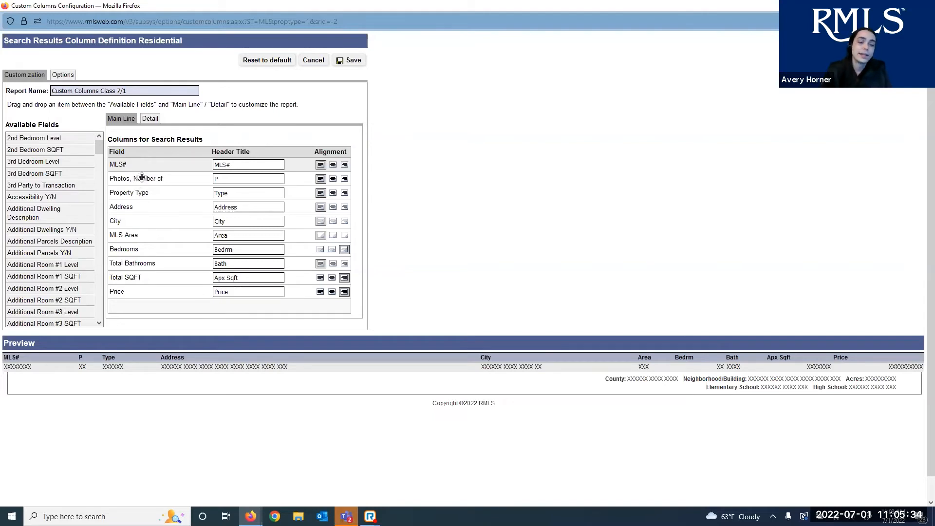
Put Price right after MLS#, move Photos and MLS Area to the end, and remove Bedrooms
mouse_move(142, 176)
mouse_down()
mouse_move(146, 295)
mouse_move(123, 220)
mouse_move(125, 178)
mouse_up()
drag(17, 367, 16, 366)
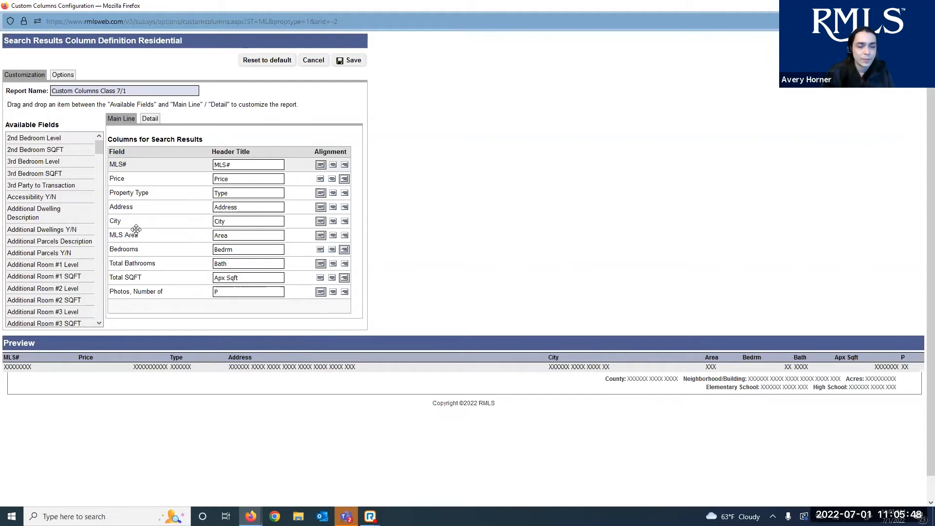
drag(132, 238, 191, 295)
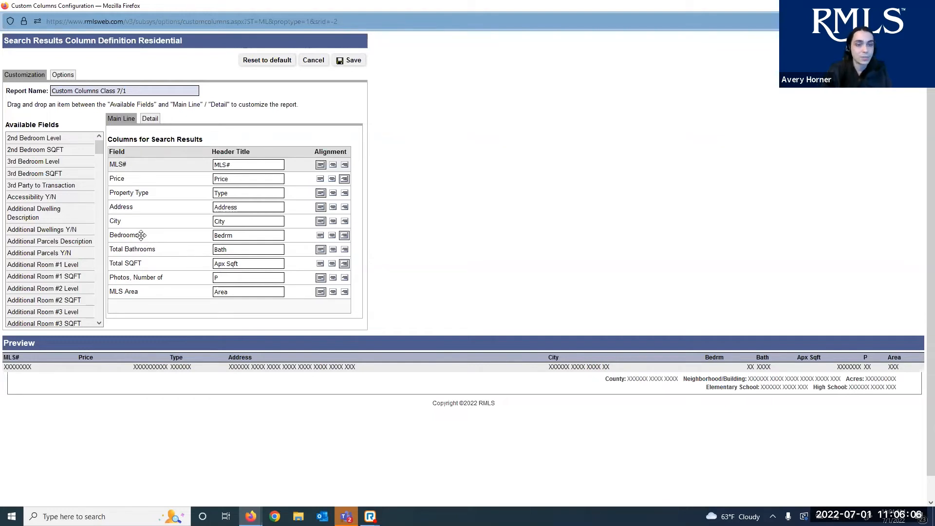
drag(141, 235, 64, 239)
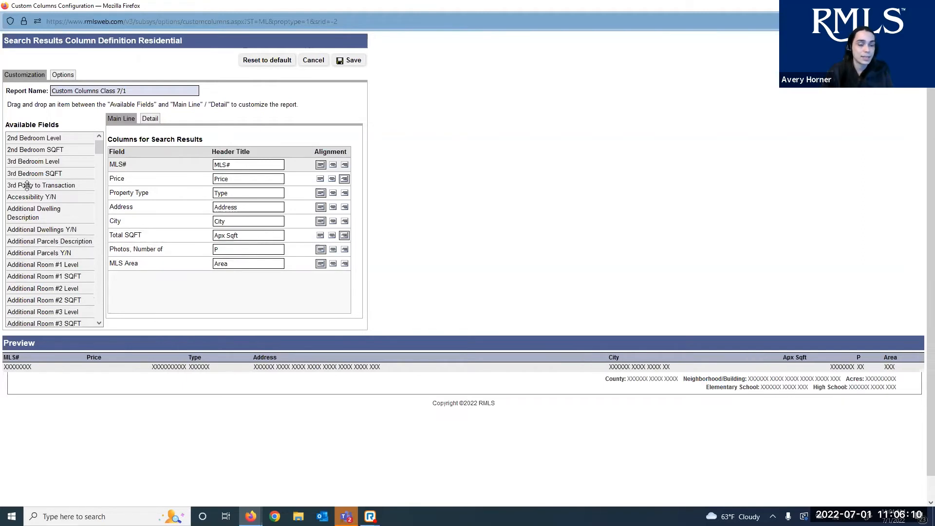
Append Style as the last search-result column and insert Terms right after Price
scroll(30, 196, down, 6)
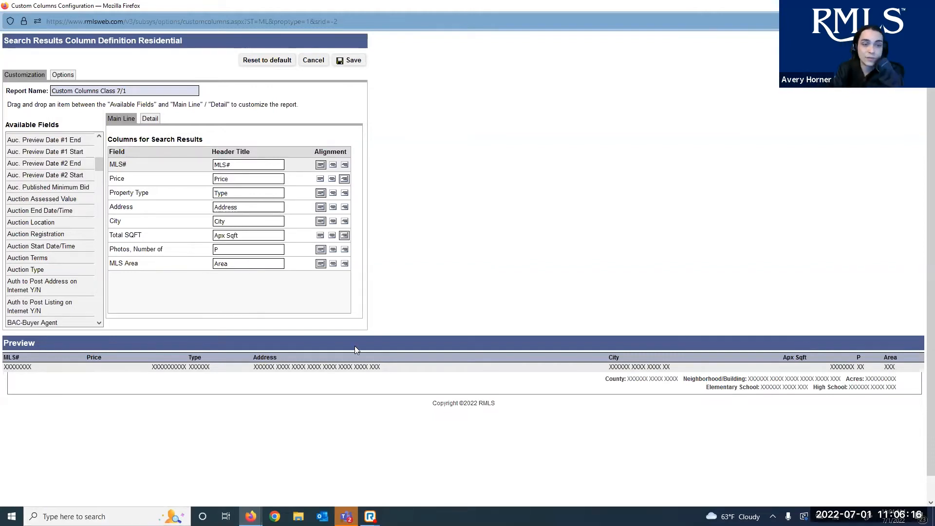
scroll(26, 220, down, 10)
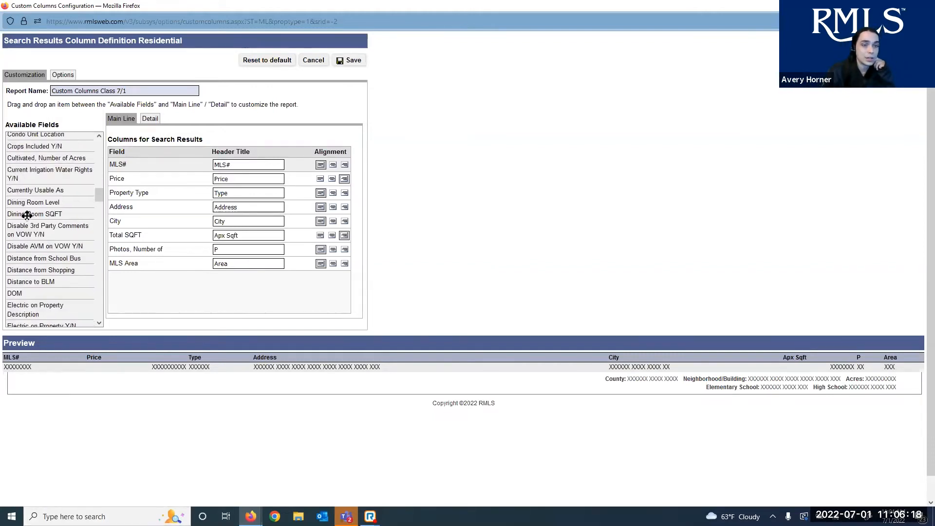
scroll(26, 215, down, 15)
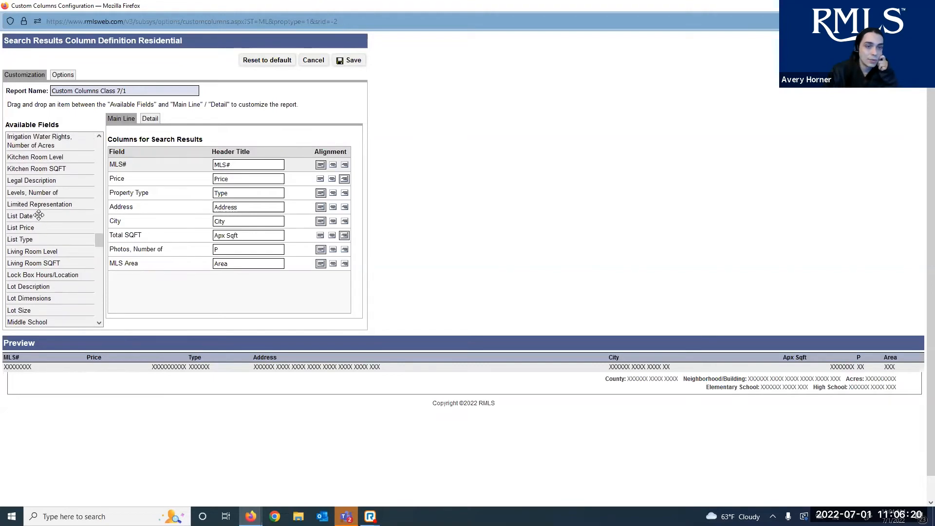
scroll(38, 215, up, 4)
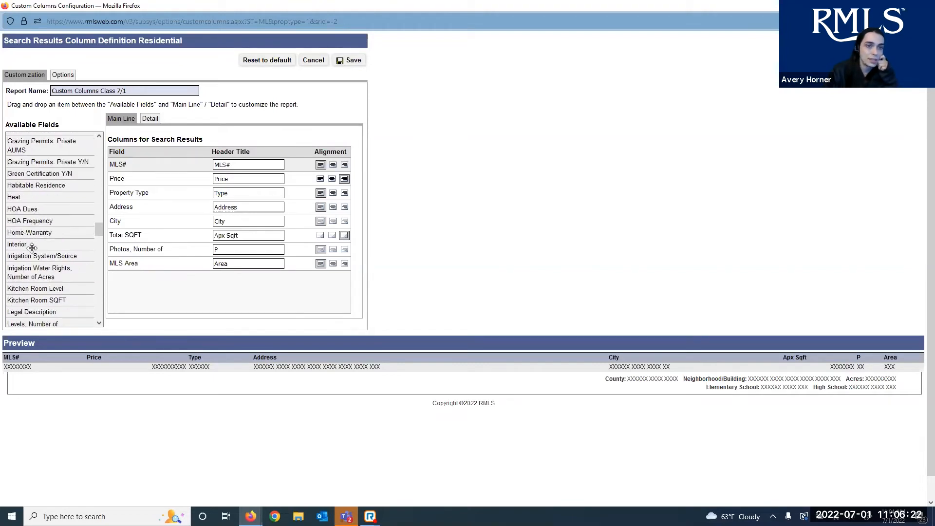
scroll(32, 248, down, 15)
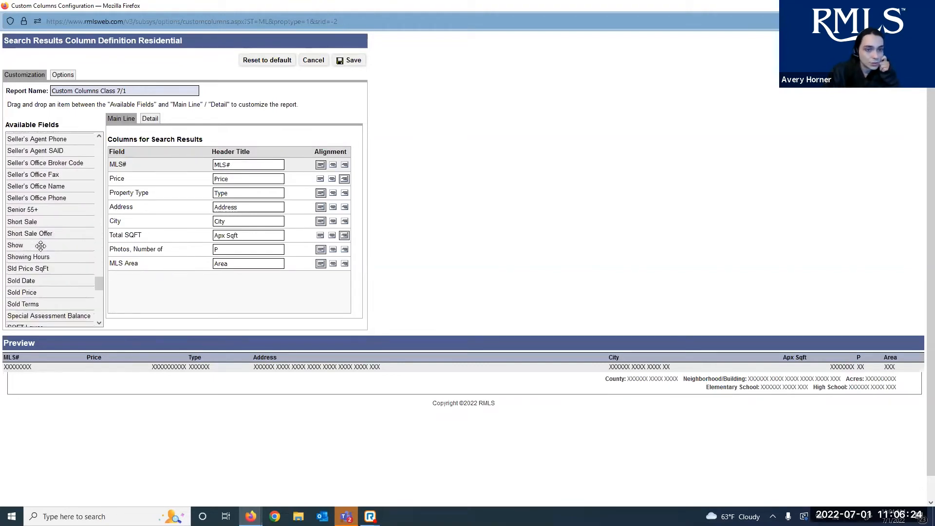
scroll(41, 246, down, 10)
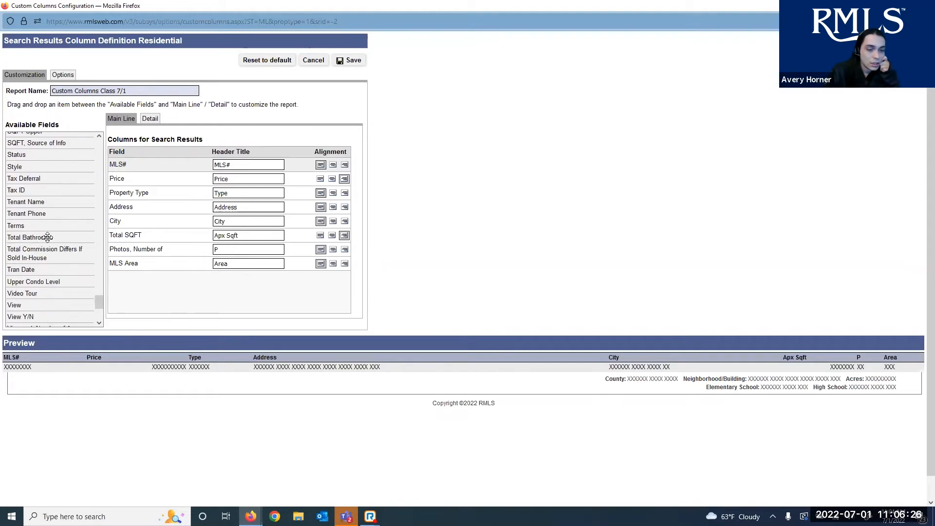
scroll(47, 237, up, 3)
drag(22, 214, 115, 287)
scroll(55, 282, down, 3)
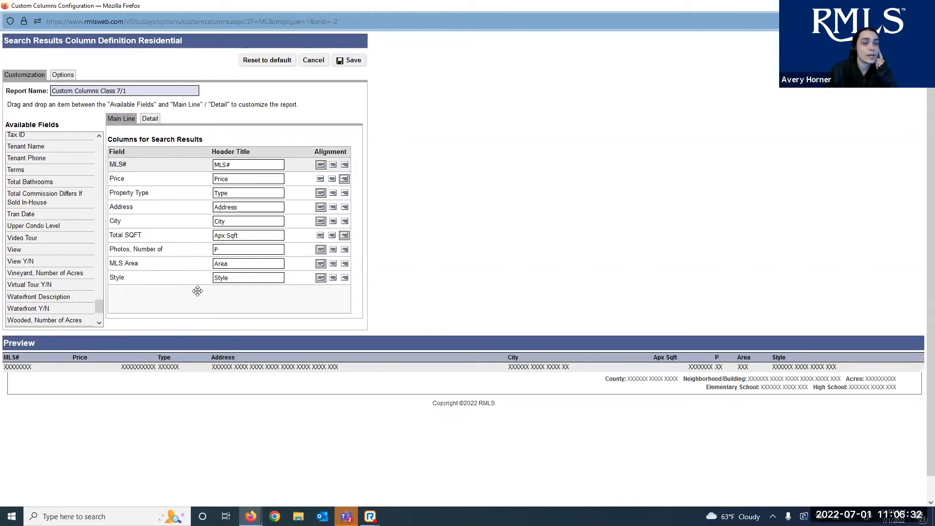
drag(197, 291, 147, 195)
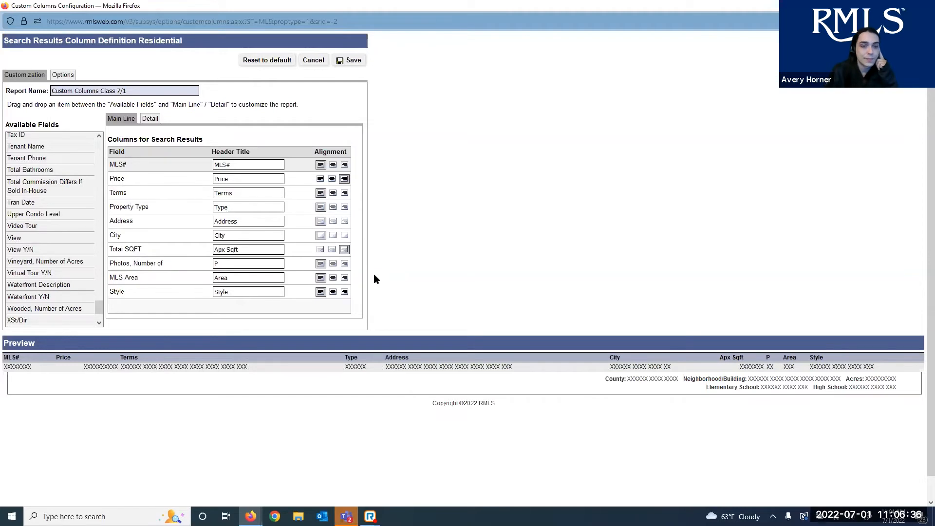
click(333, 180)
Left-align the Price and Total SQFT columns and move Total SQFT up before Address
click(321, 179)
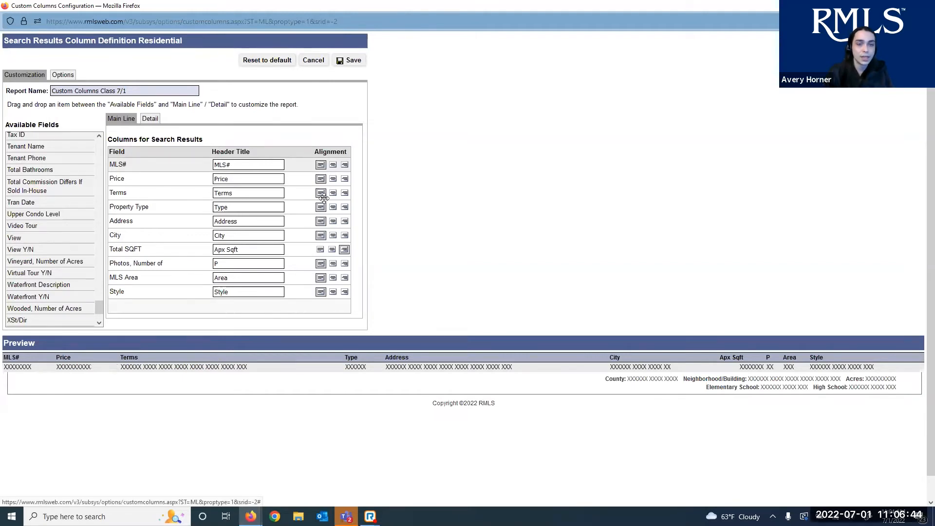
click(320, 250)
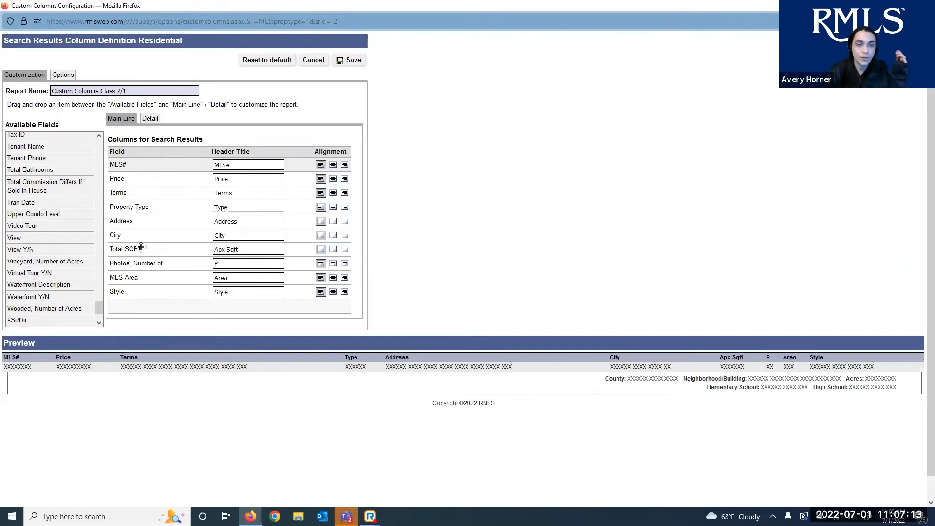
drag(141, 247, 144, 221)
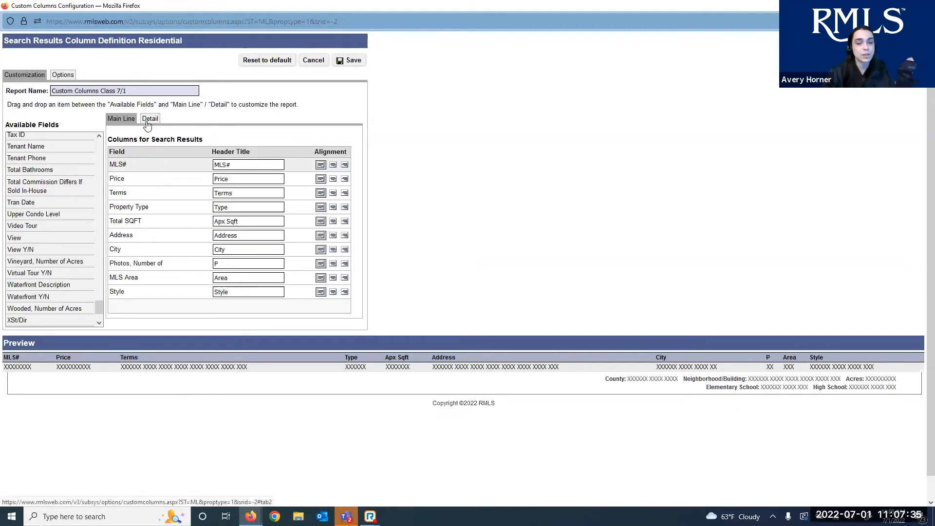
Turn on a thumbnail photo in the detail area and left-align the detail text
click(148, 122)
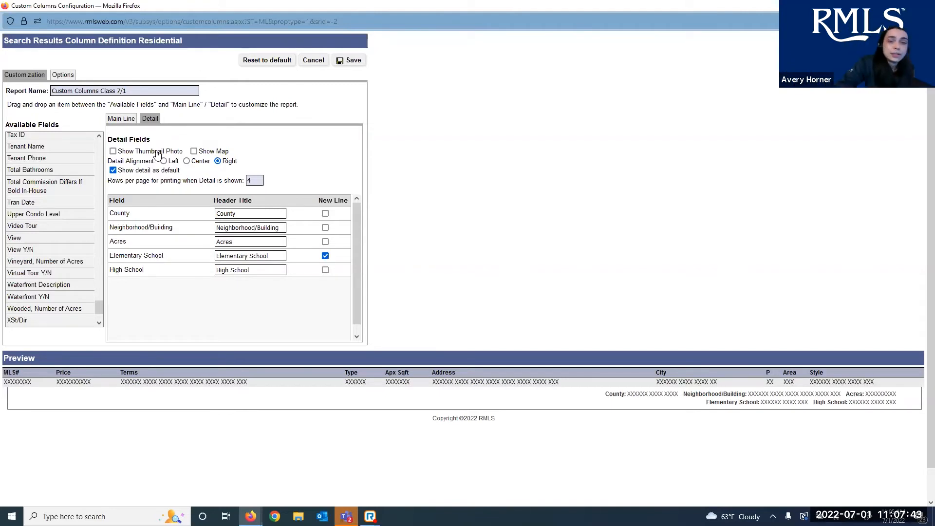
click(156, 153)
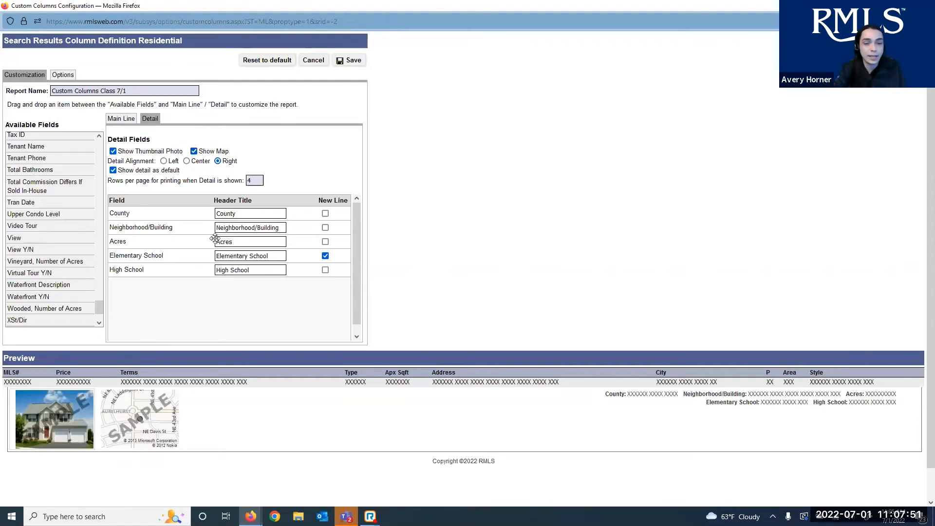
click(166, 161)
click(187, 161)
click(218, 161)
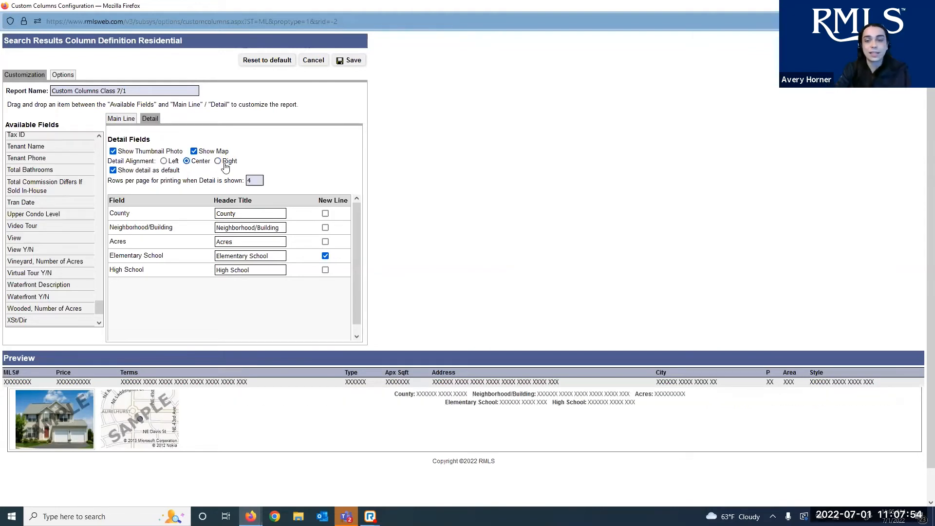
click(174, 162)
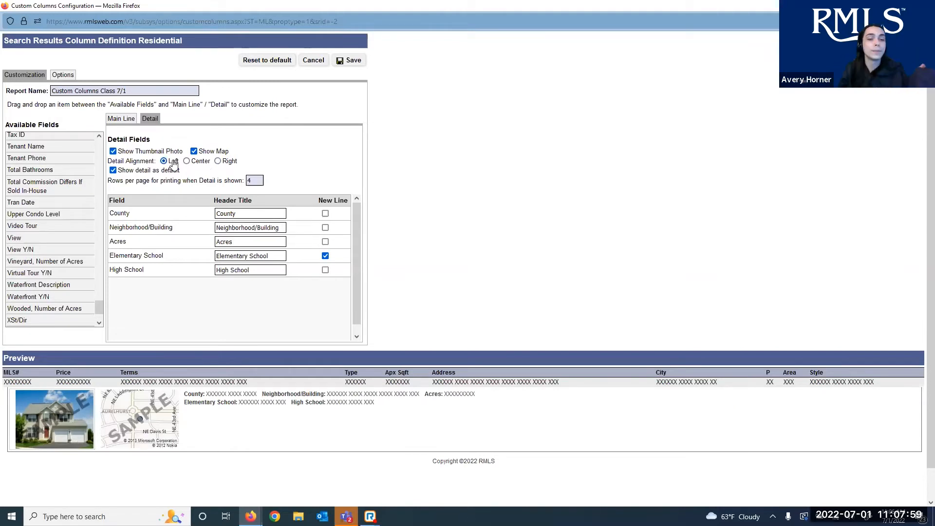
Uncheck 'Show detail as default' and keep 4 rows per printed page when detail shows
triple_click(140, 172)
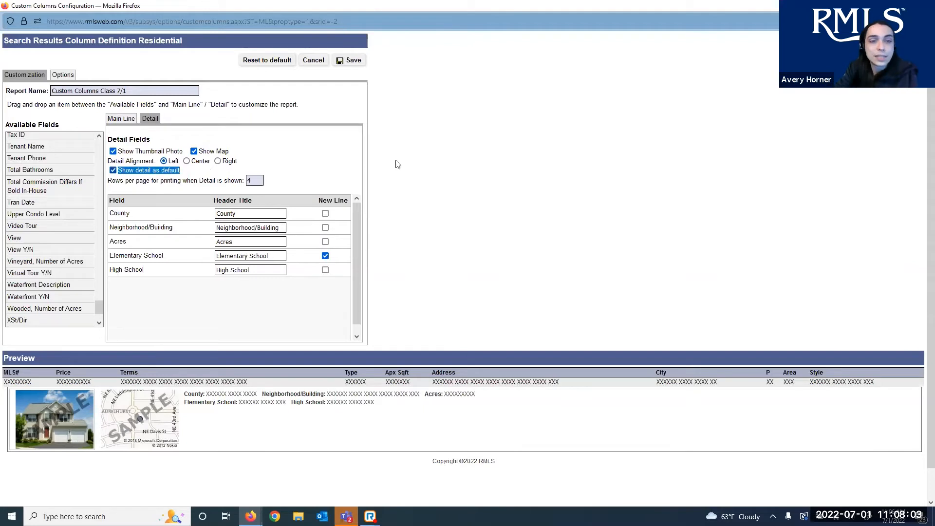
click(346, 174)
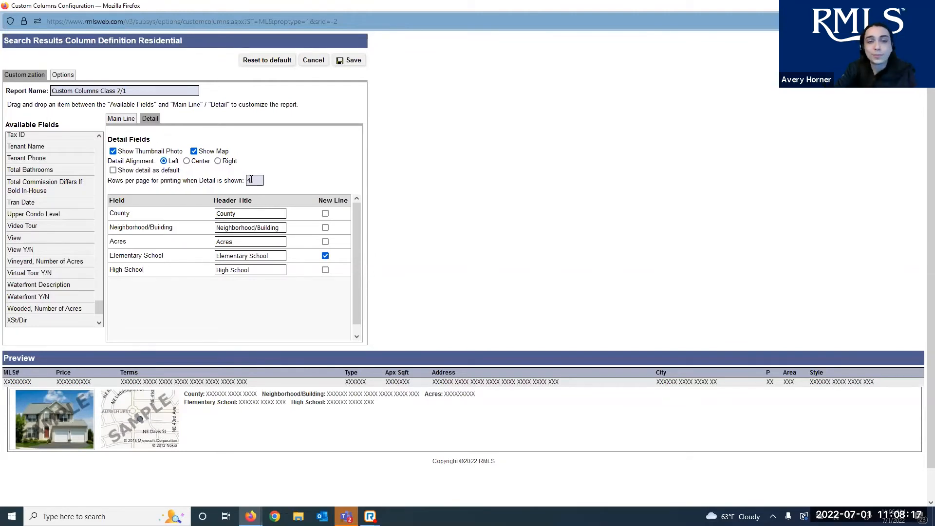
drag(252, 180, 237, 178)
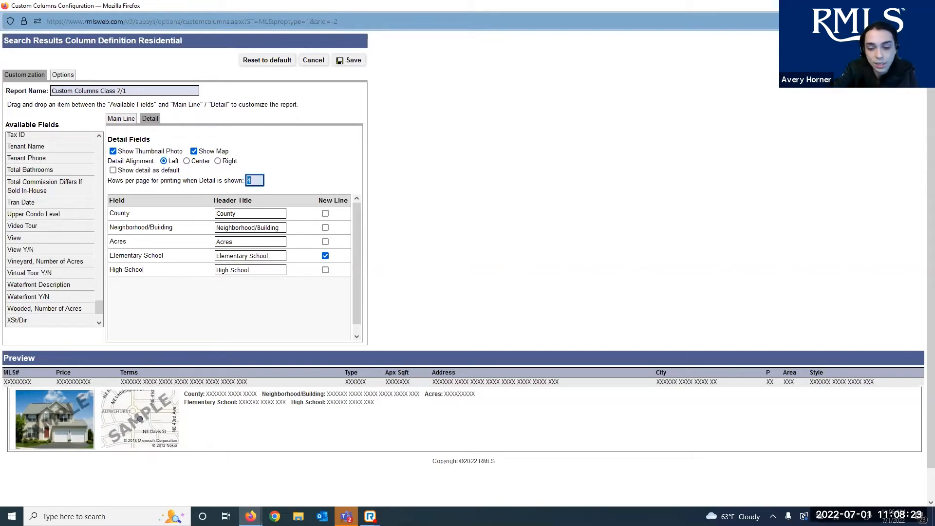
key(BackSpace)
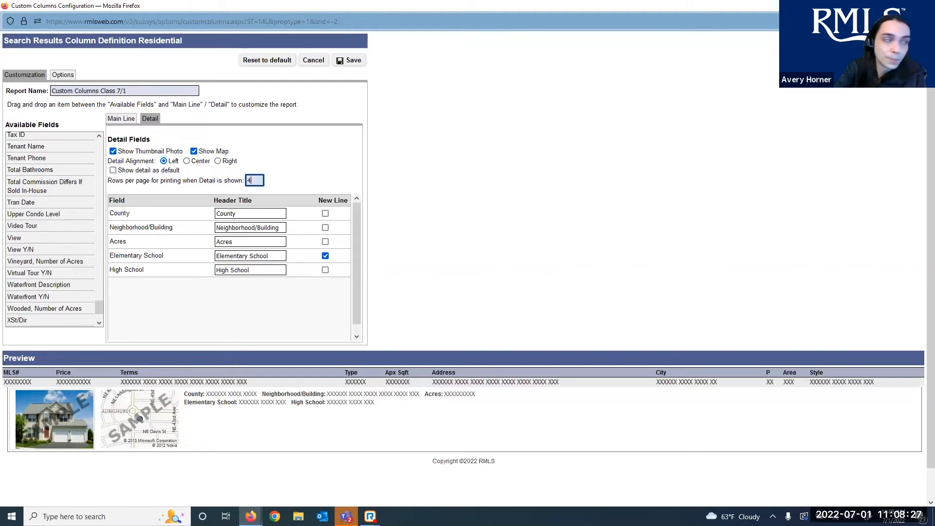
text(4)
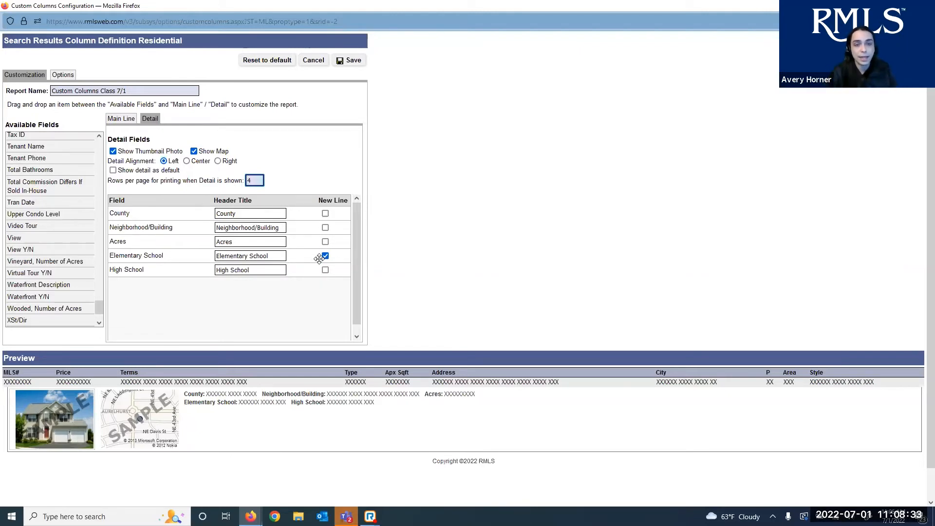
mouse_move(171, 230)
mouse_down()
mouse_move(166, 225)
mouse_move(158, 238)
mouse_move(162, 218)
mouse_up()
Reorder detail fields to High School, Acres, Elementary School, Neighborhood/Building, County
drag(171, 267, 166, 300)
drag(170, 257, 174, 285)
drag(173, 231, 178, 283)
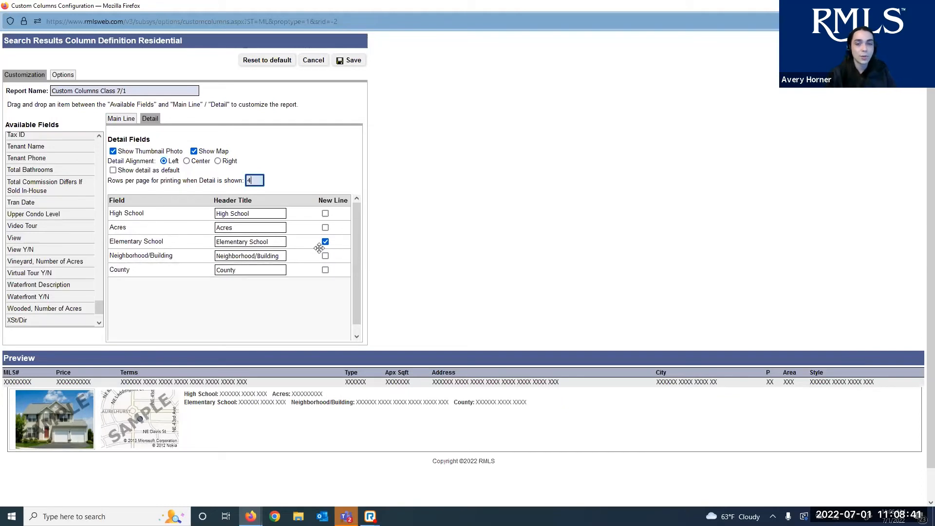
Preview each detail field on its own new line, then put all five back on one line
click(325, 212)
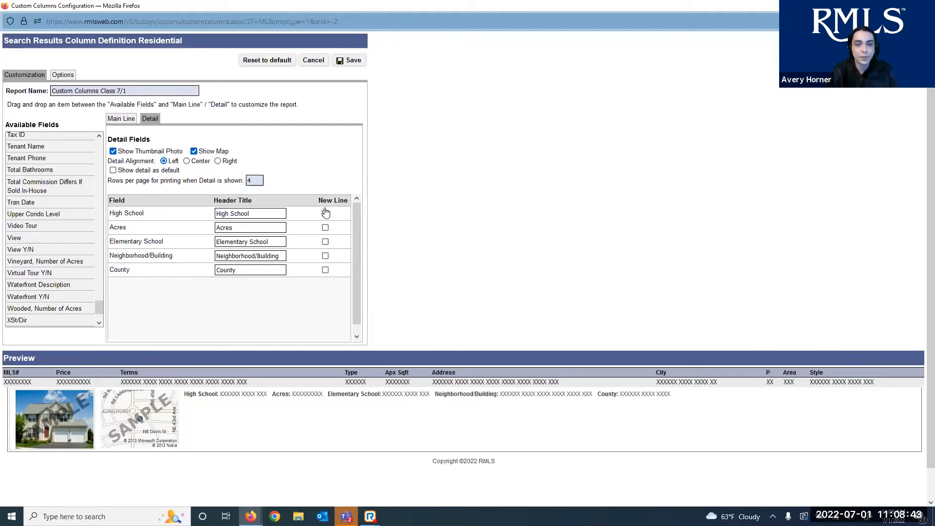
click(325, 228)
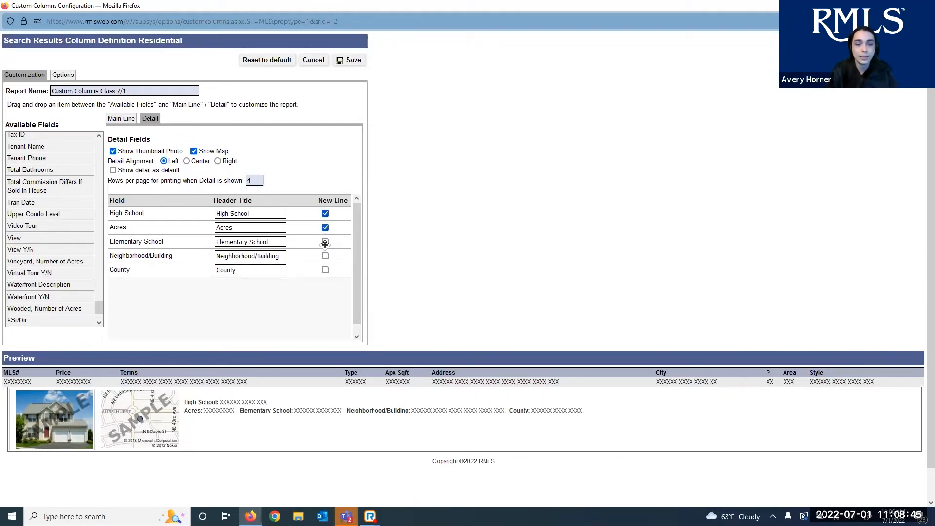
click(325, 241)
click(325, 257)
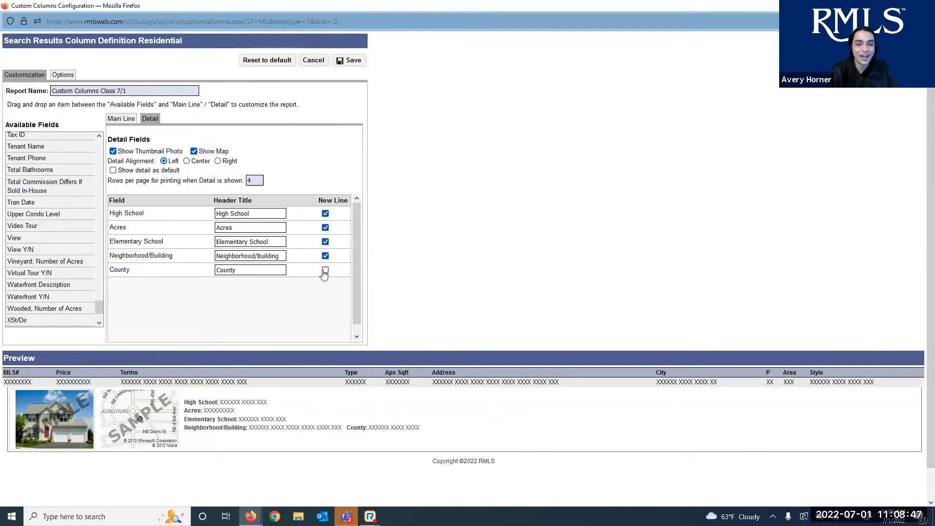
click(325, 270)
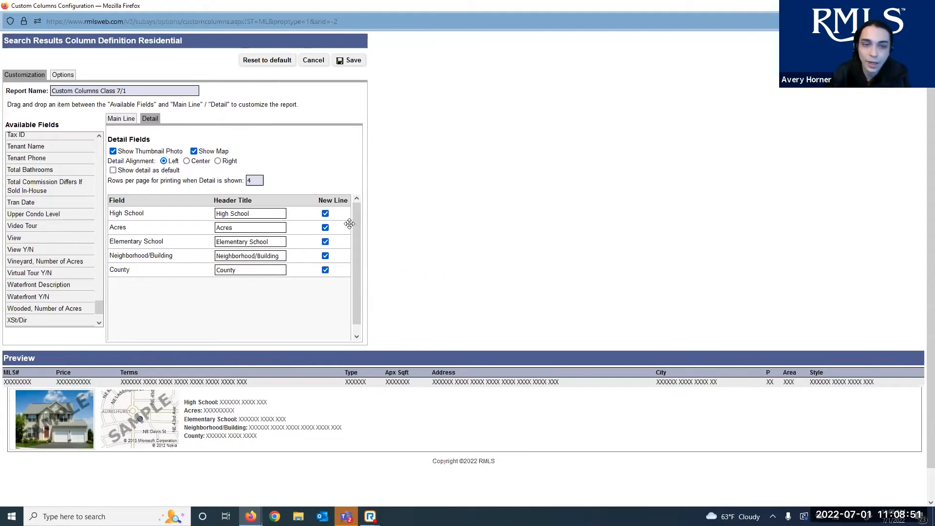
click(326, 214)
click(326, 228)
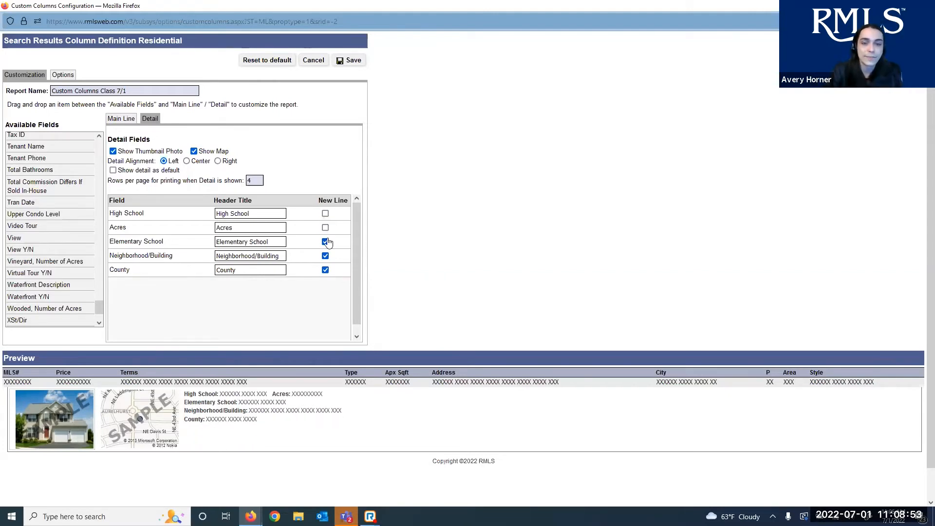
click(326, 242)
click(325, 256)
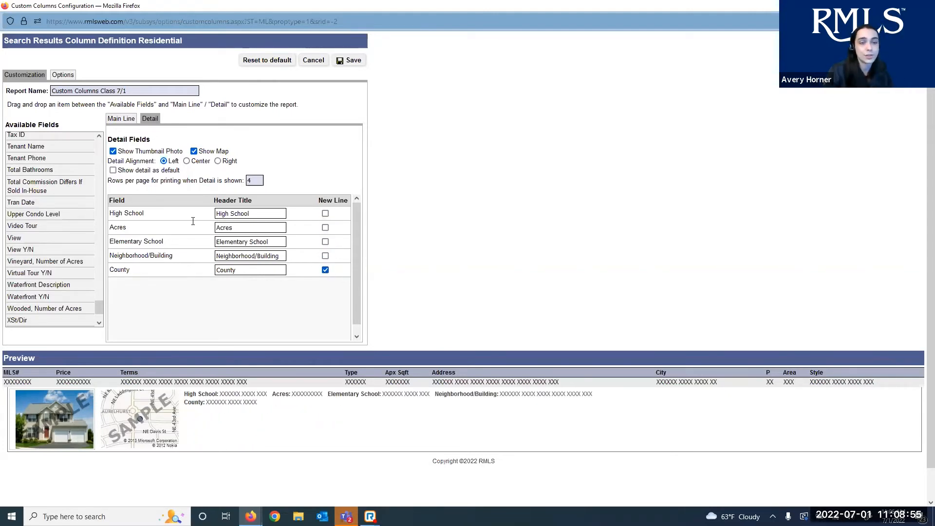
click(325, 270)
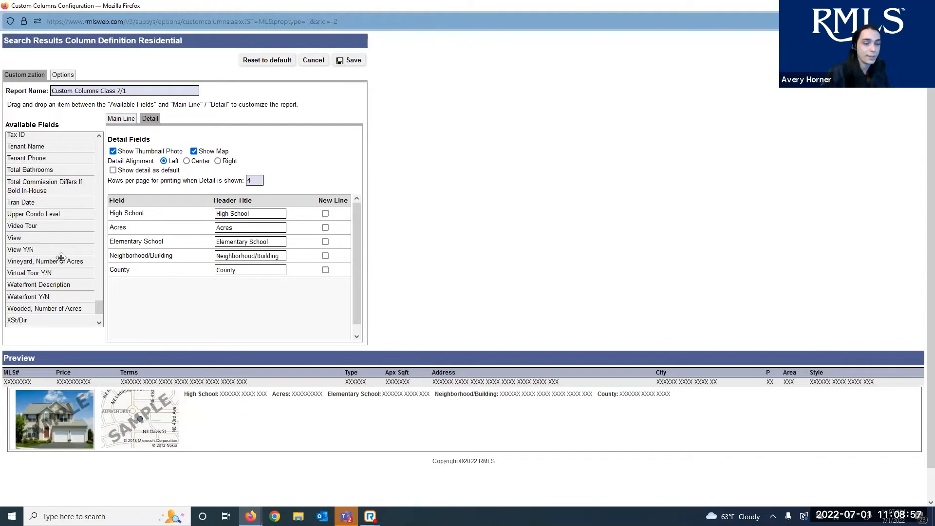
Remove County from the detail fields and add it as a main column after City
mouse_move(61, 257)
mouse_down()
mouse_move(40, 225)
mouse_move(57, 241)
mouse_up()
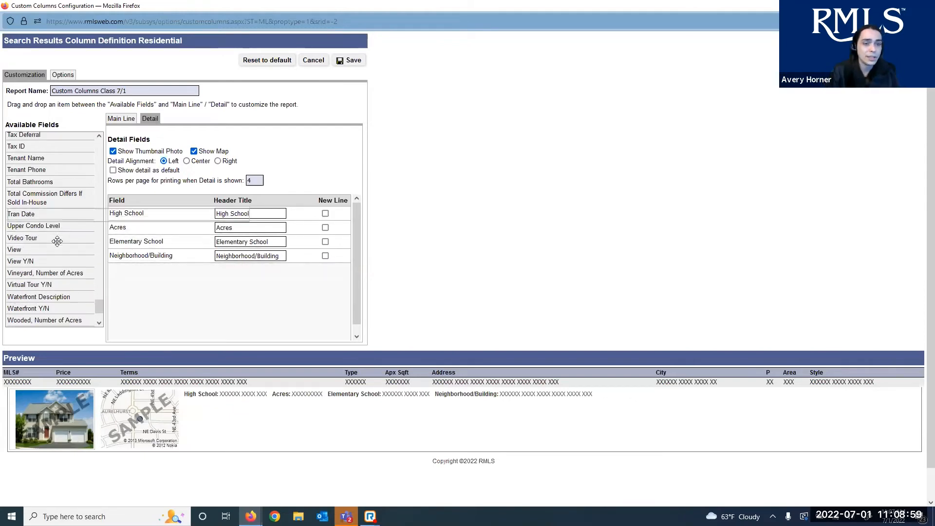
scroll(57, 241, up, 20)
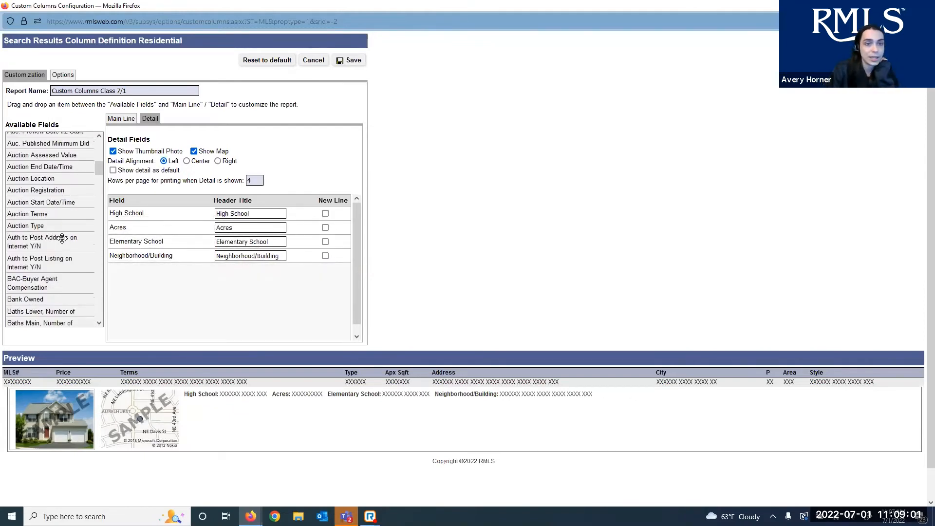
scroll(62, 238, down, 5)
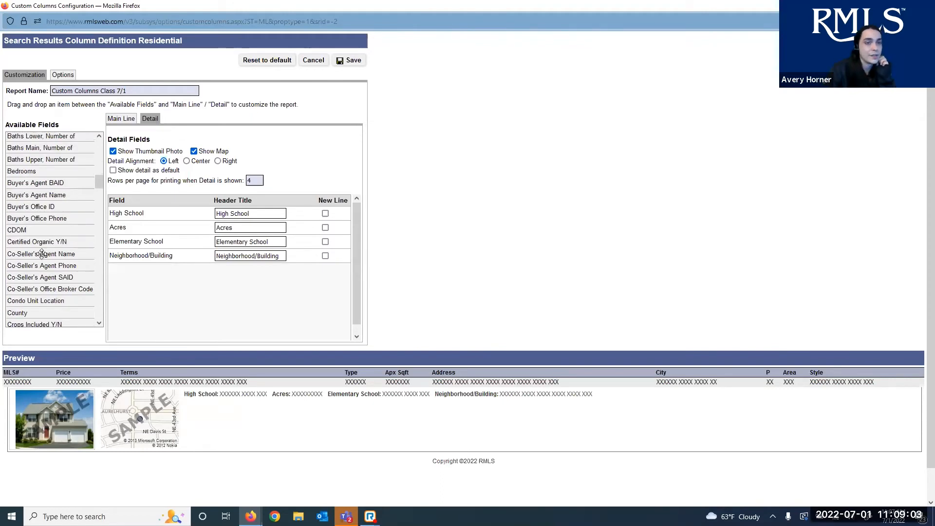
scroll(41, 259, down, 5)
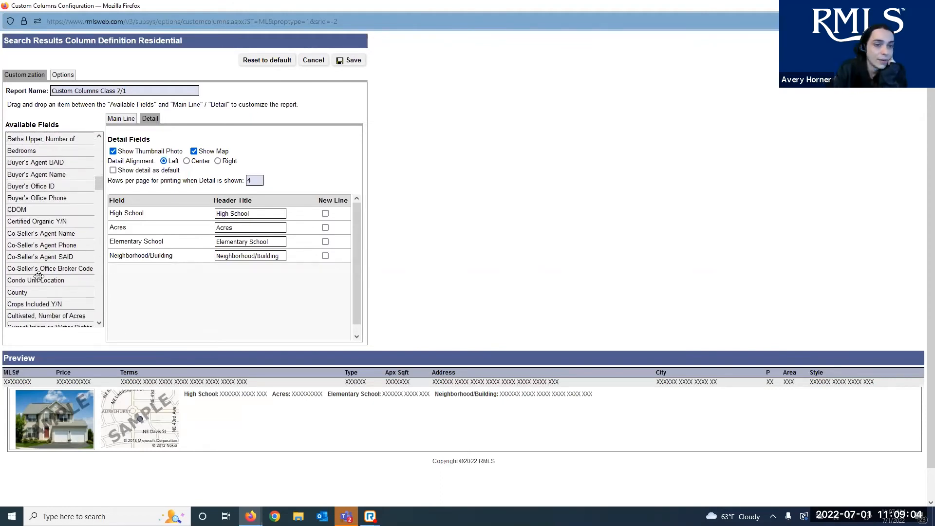
click(129, 119)
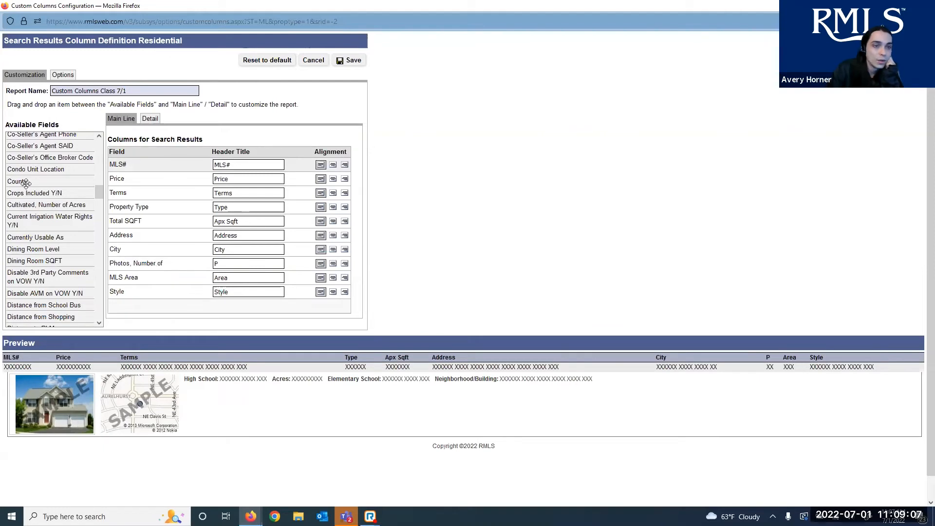
drag(21, 182, 309, 284)
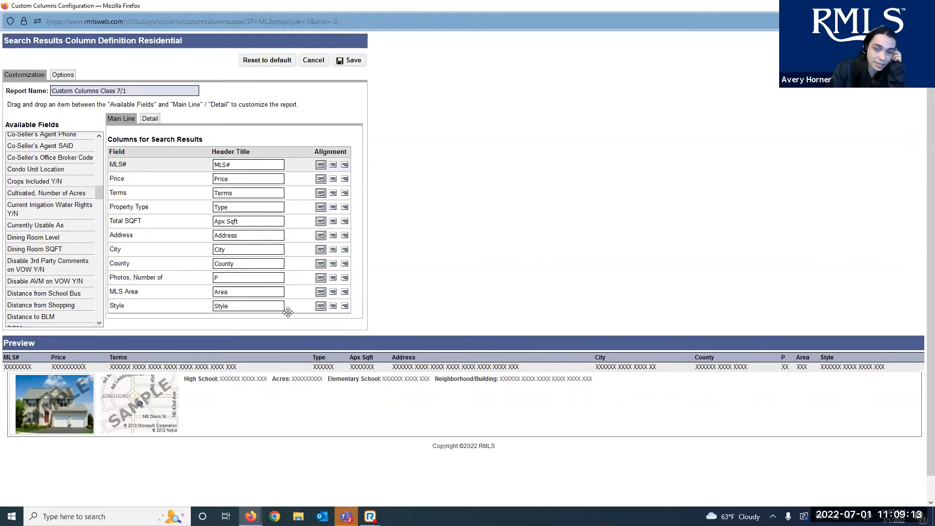
Center-align the Terms search-result column
click(333, 193)
click(154, 118)
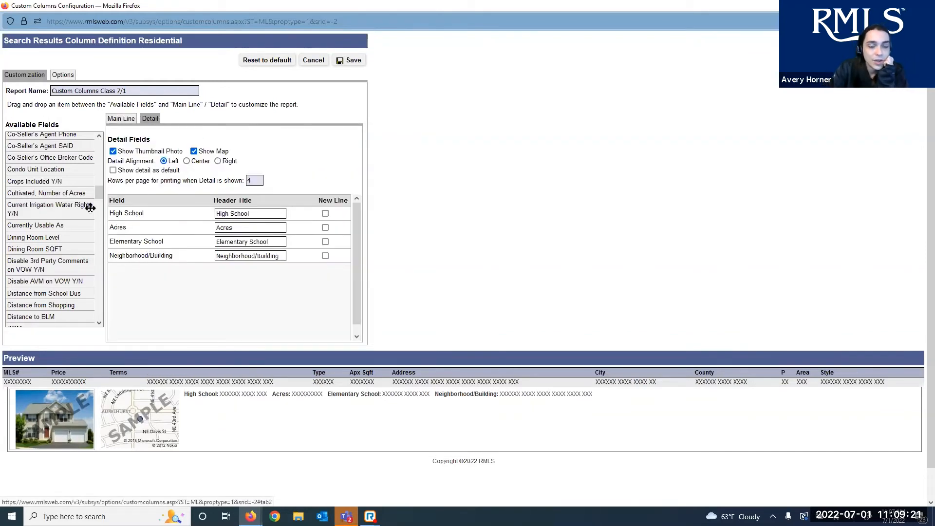
scroll(53, 248, up, 2)
scroll(54, 246, up, 5)
scroll(54, 247, down, 15)
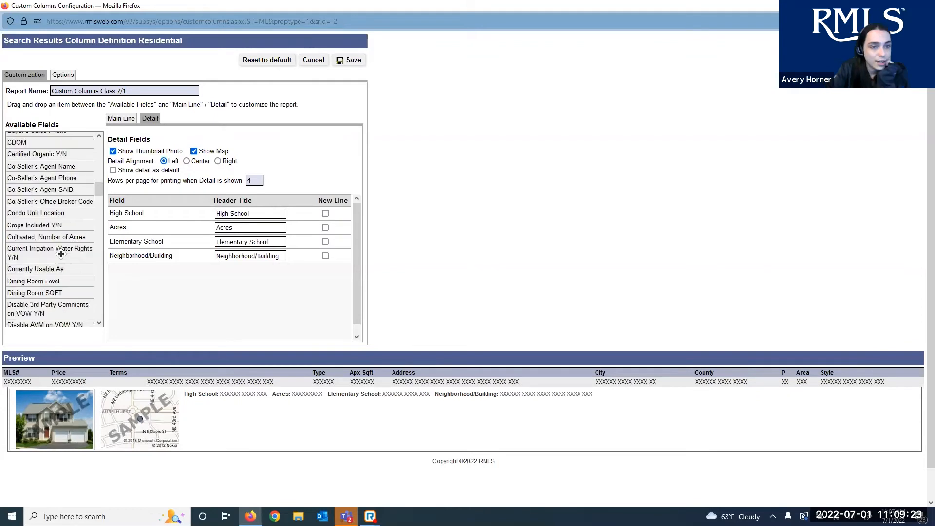
scroll(54, 246, down, 4)
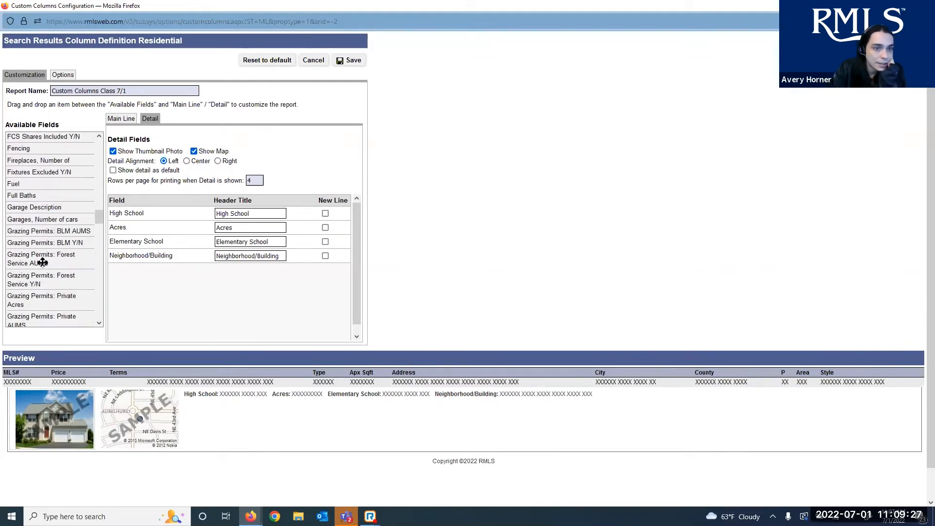
scroll(44, 251, down, 3)
scroll(39, 229, down, 1)
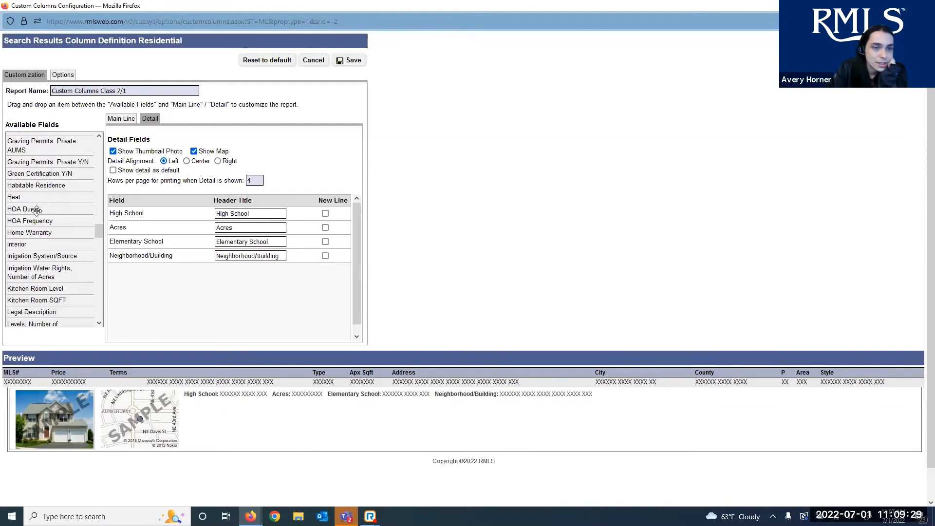
Add dues, Owner Name and Owner Phone detail fields; start new lines at Neighborhood/Building and Owner Name
drag(36, 211, 146, 286)
scroll(59, 285, down, 1)
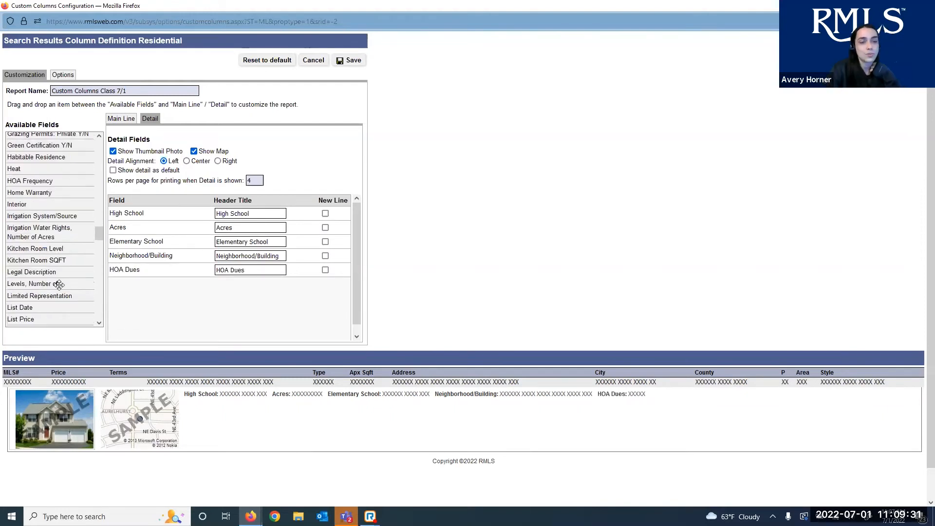
scroll(59, 285, down, 3)
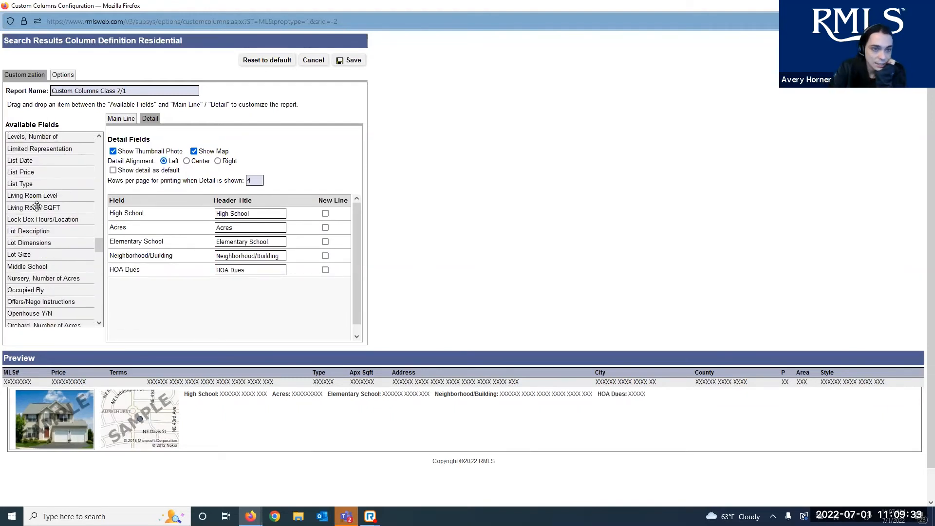
scroll(36, 207, down, 3)
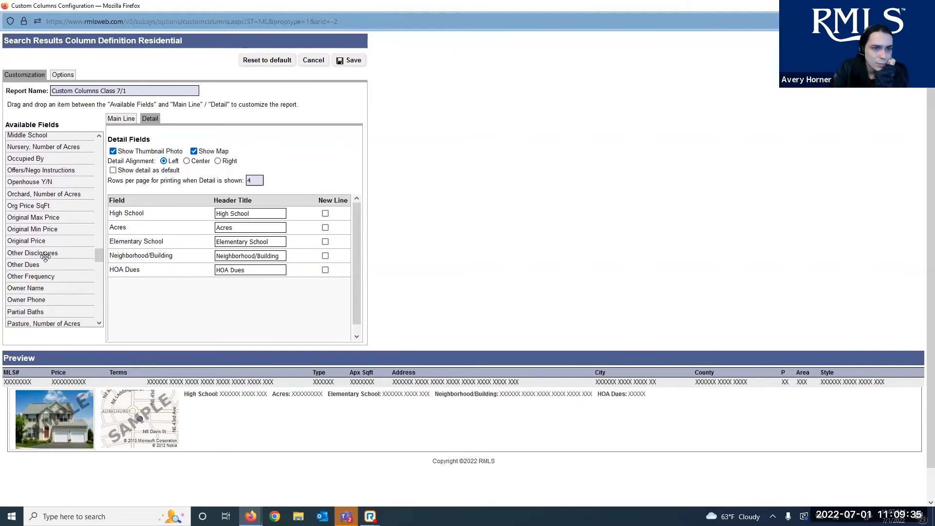
scroll(45, 257, down, 1)
drag(43, 224, 160, 301)
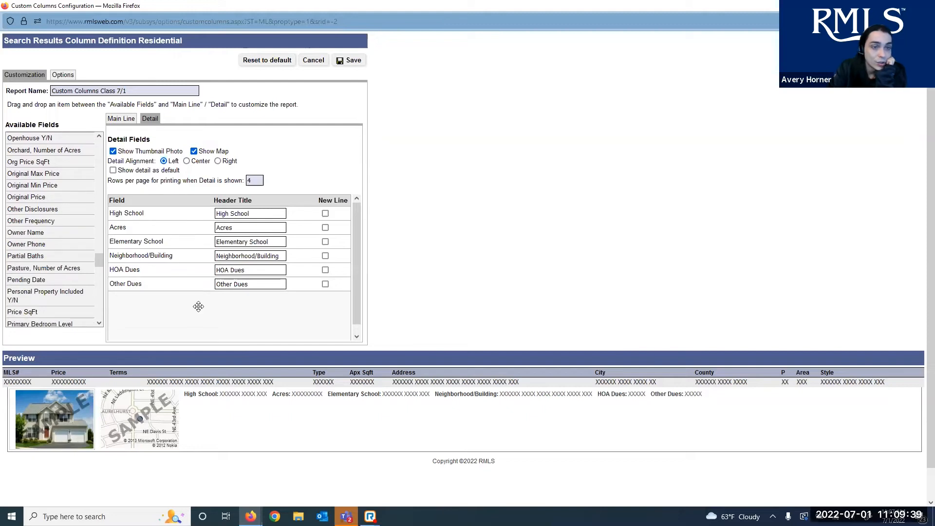
drag(39, 233, 166, 297)
drag(33, 233, 171, 305)
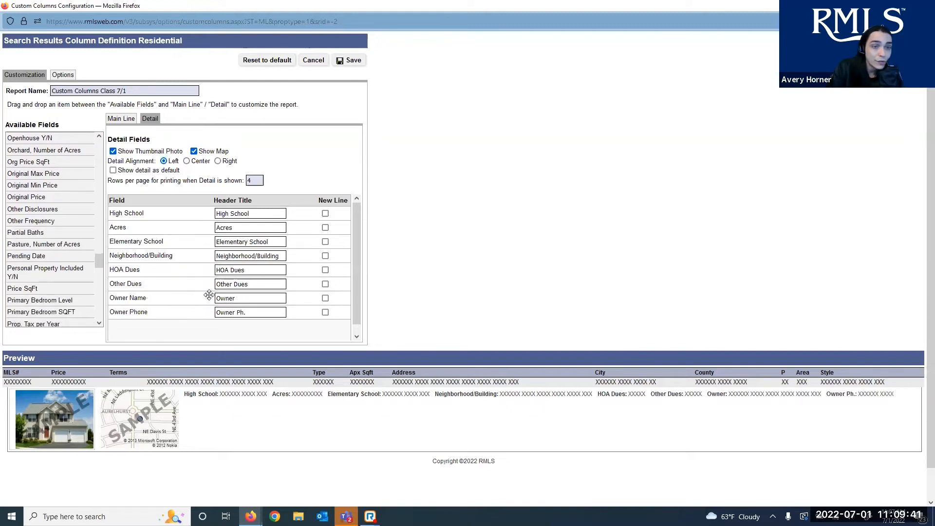
click(325, 256)
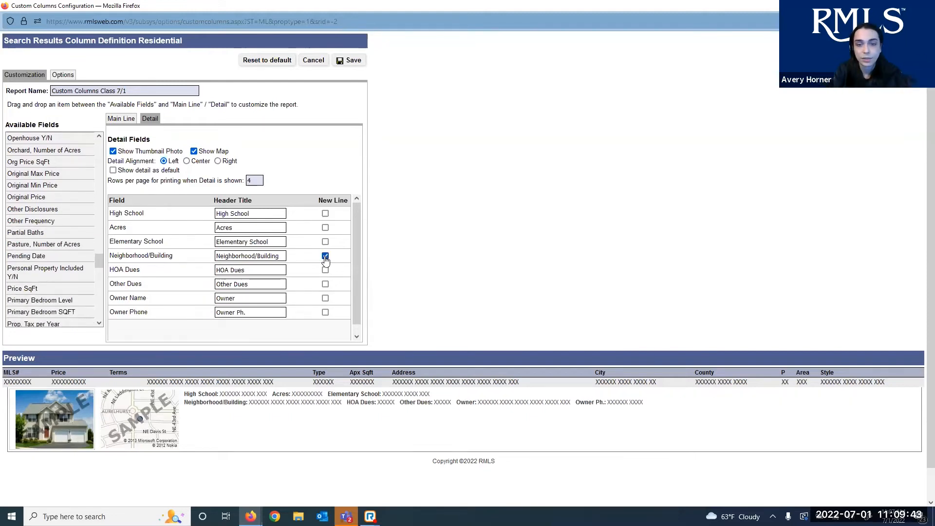
click(325, 300)
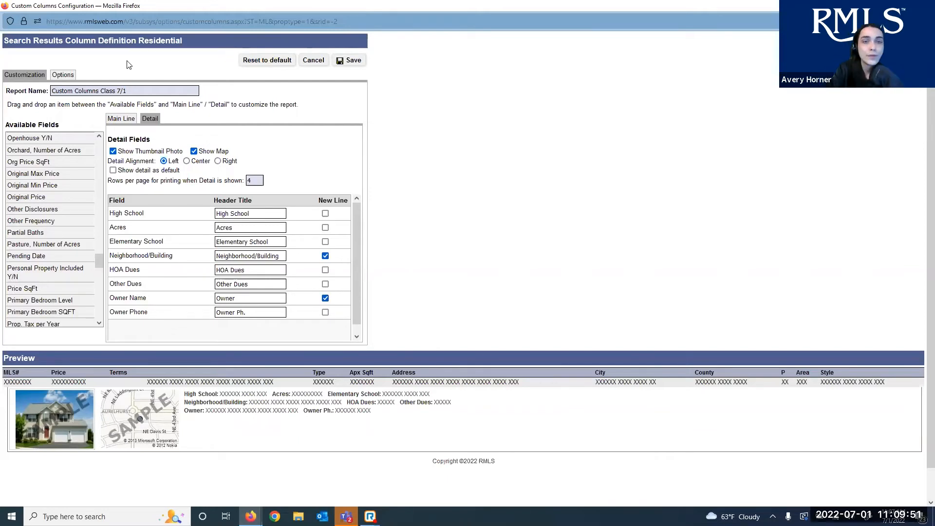
click(71, 74)
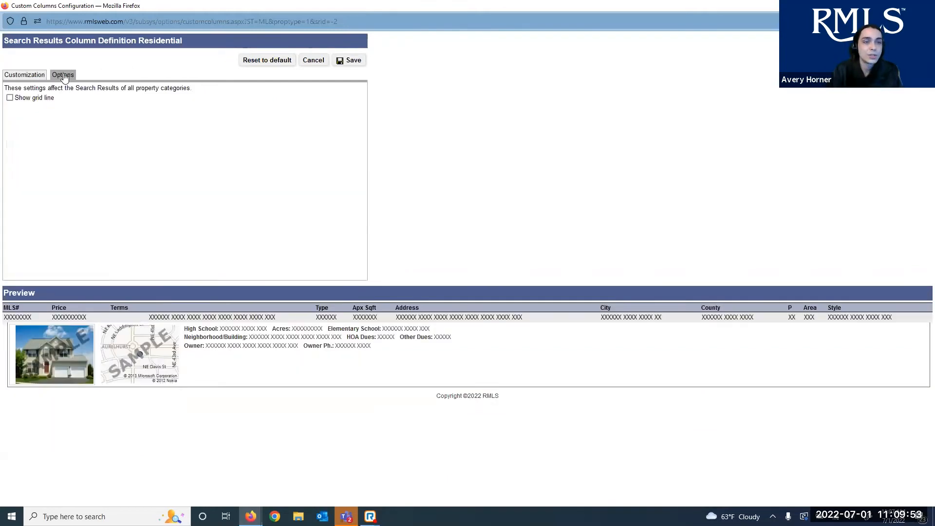
triple_click(34, 99)
double_click(37, 100)
click(35, 98)
click(39, 100)
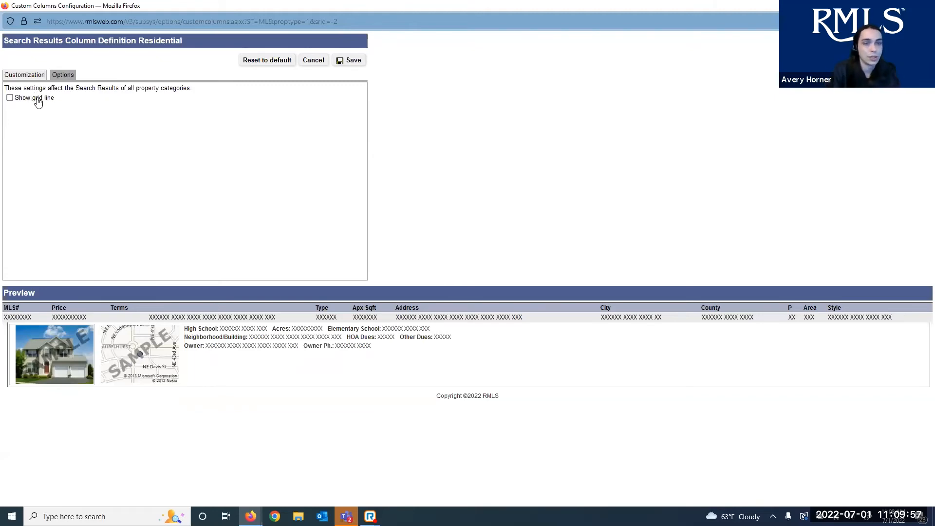
click(21, 78)
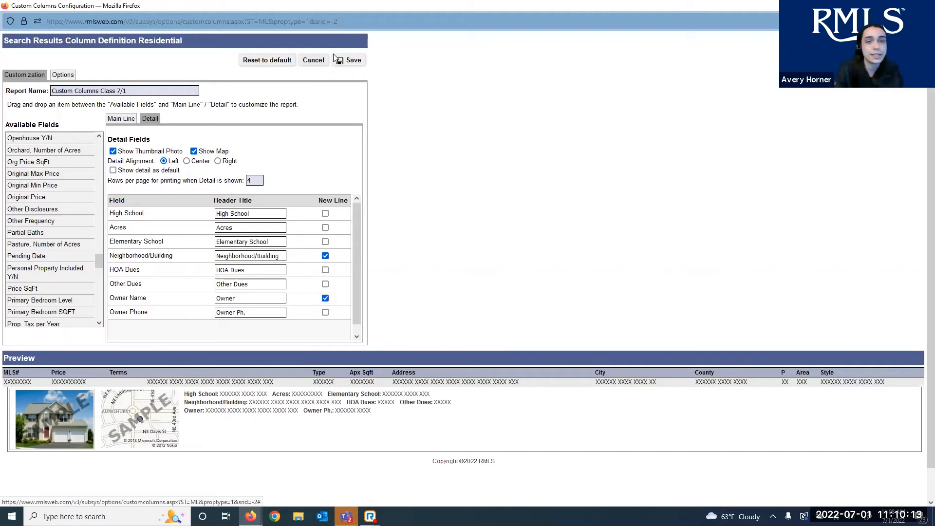
Save the Custom Columns Class 7/1 layout and turn on Show Detail in the search results
click(343, 61)
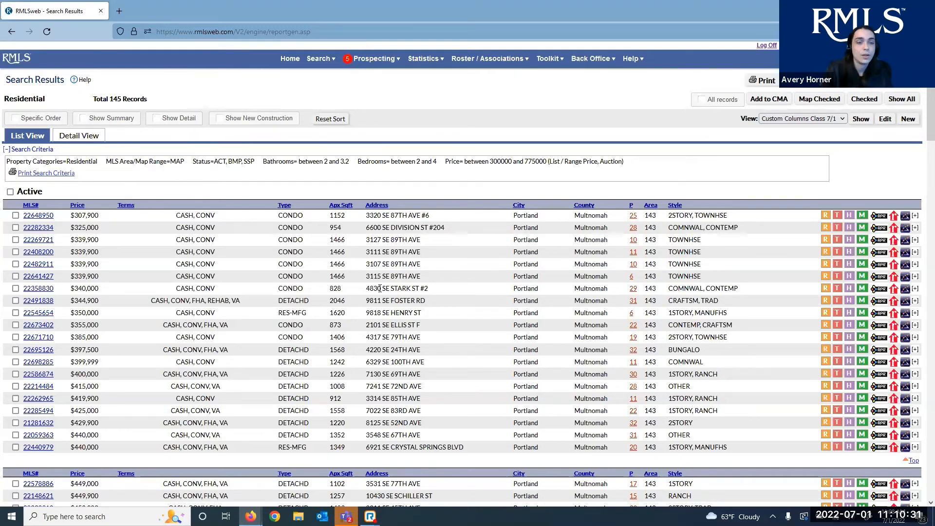
click(168, 119)
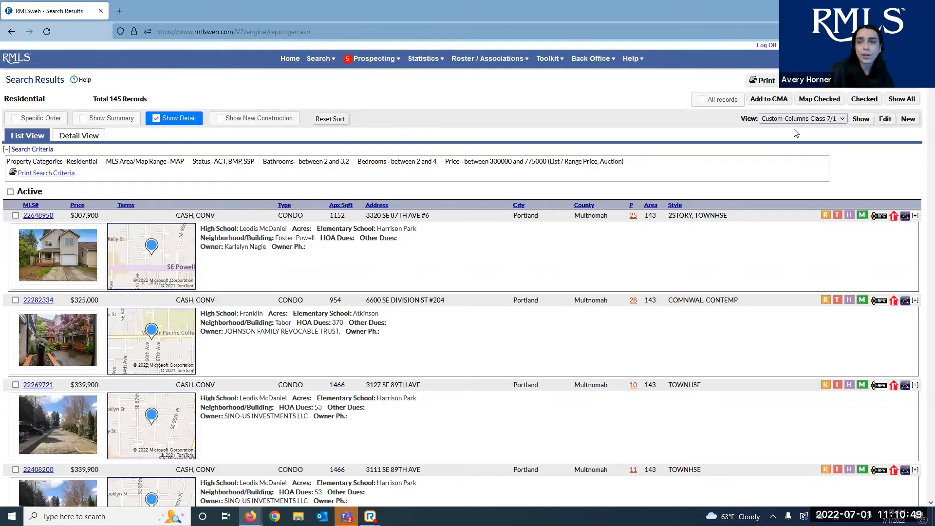
click(804, 118)
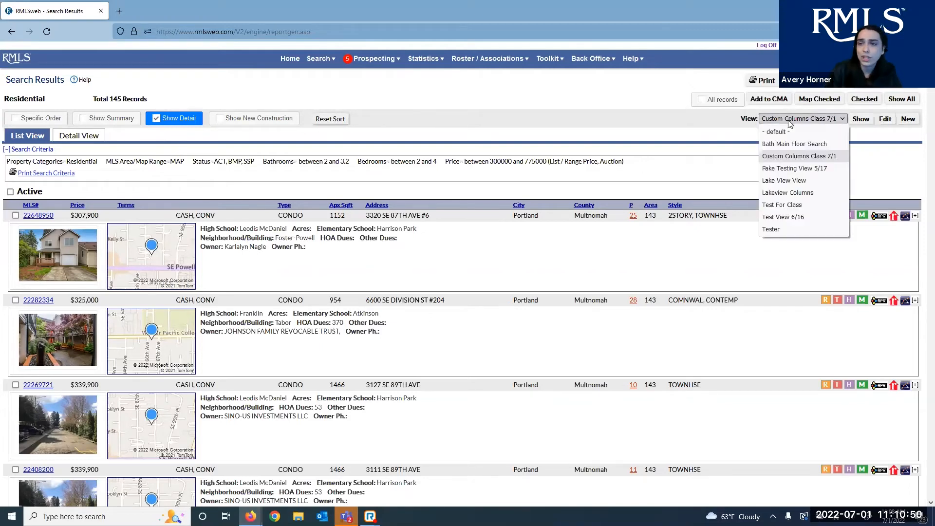
Apply the Fake Testing View 5/17 layout to the results, then switch back to the default view
click(809, 169)
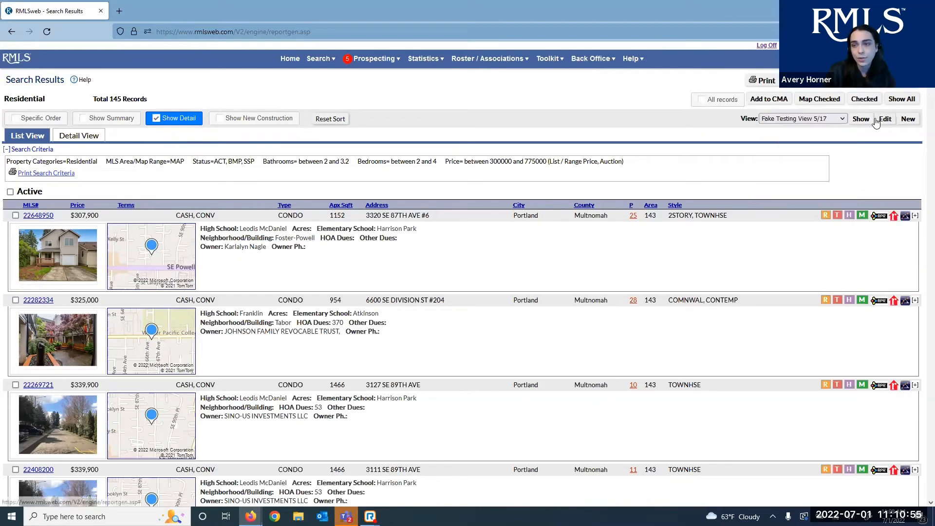
click(861, 119)
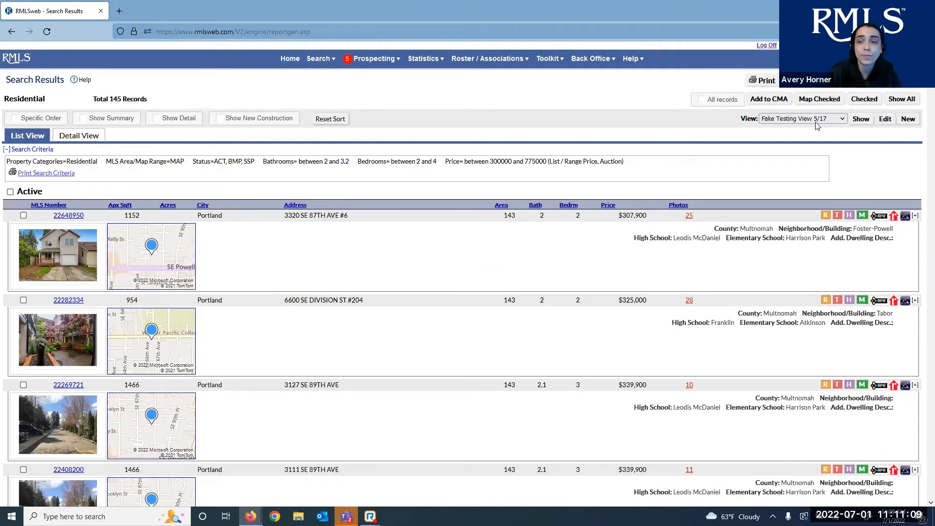
click(828, 118)
click(830, 131)
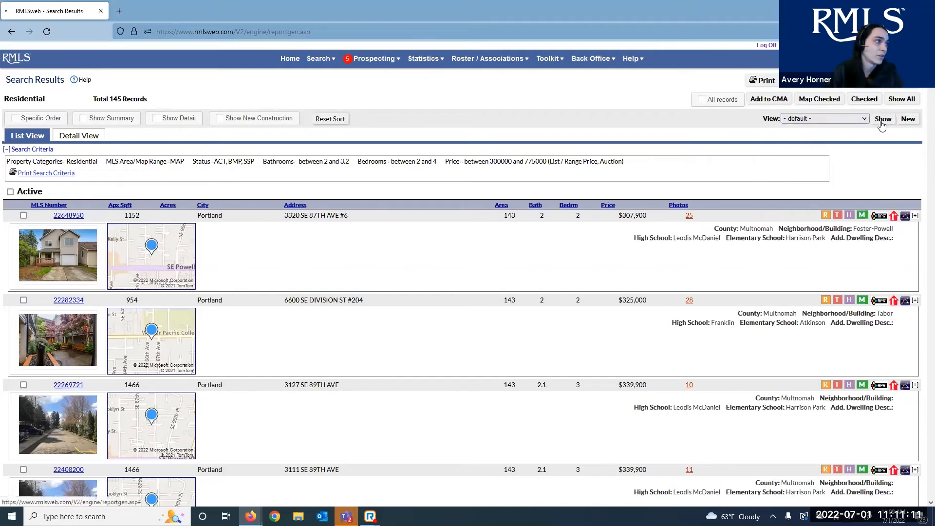
click(883, 119)
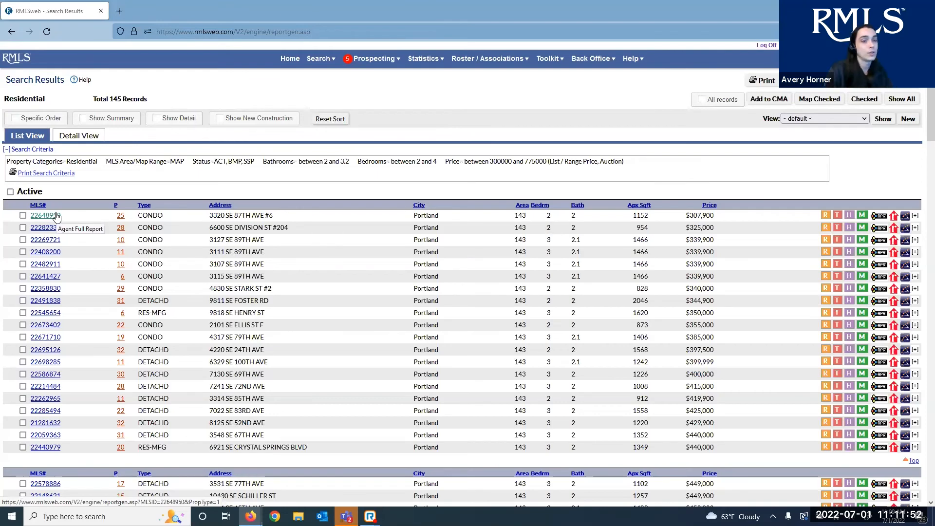
Open and scroll through the Agent Full report for listing 22648950, then return to the results
click(57, 215)
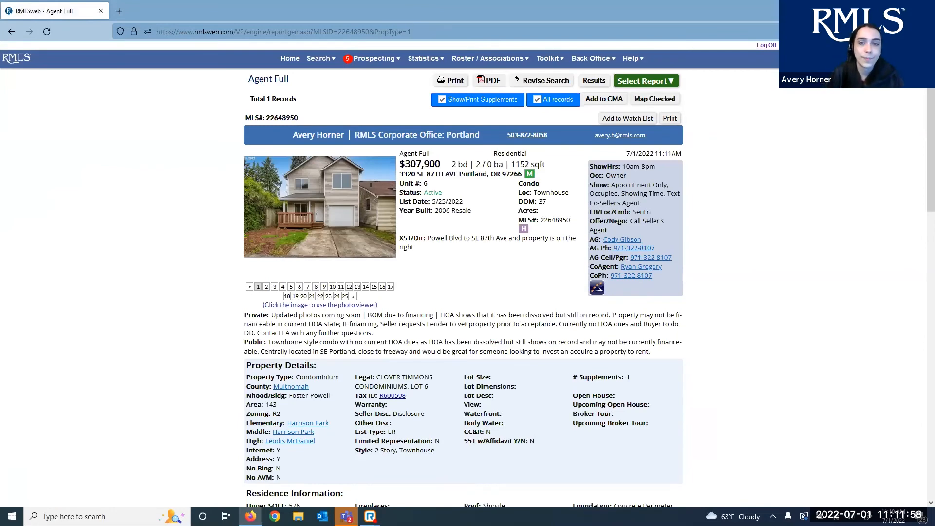
scroll(218, 428, down, 4)
scroll(557, 409, down, 5)
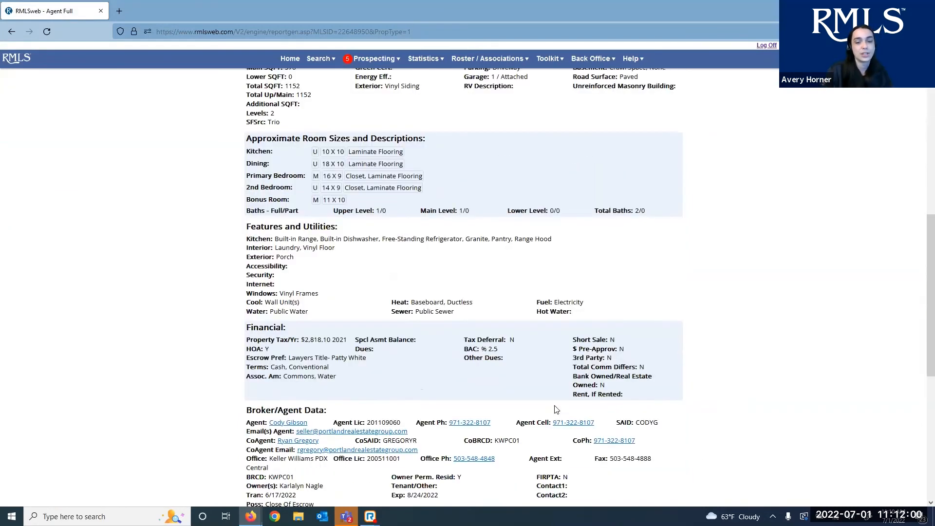
scroll(701, 105, up, 7)
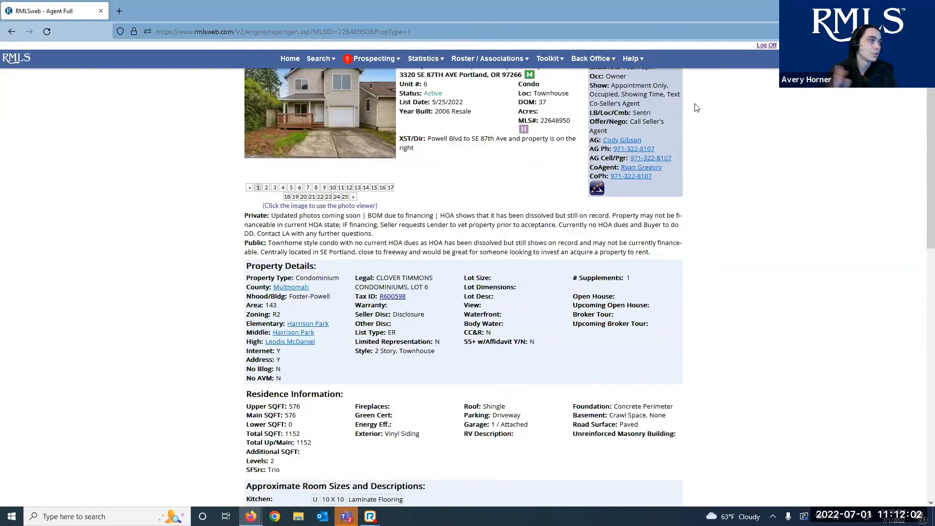
scroll(697, 107, up, 2)
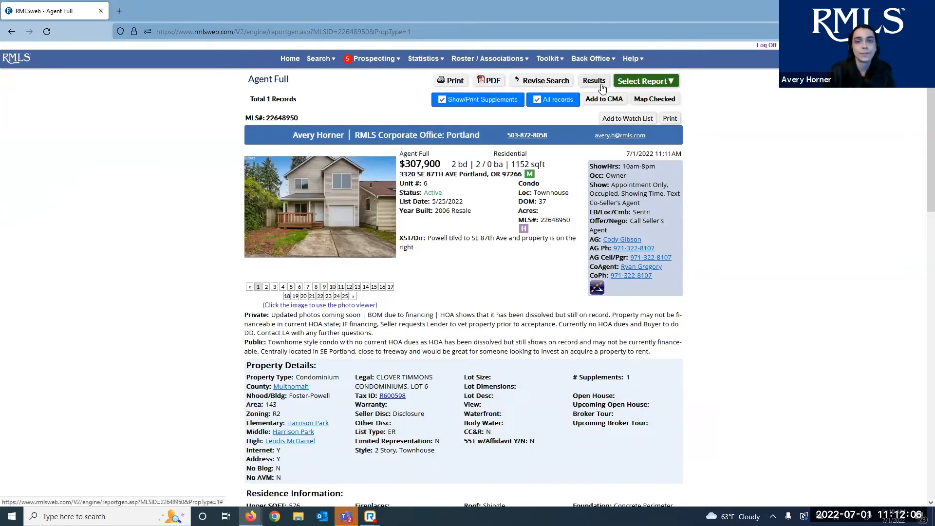
click(602, 87)
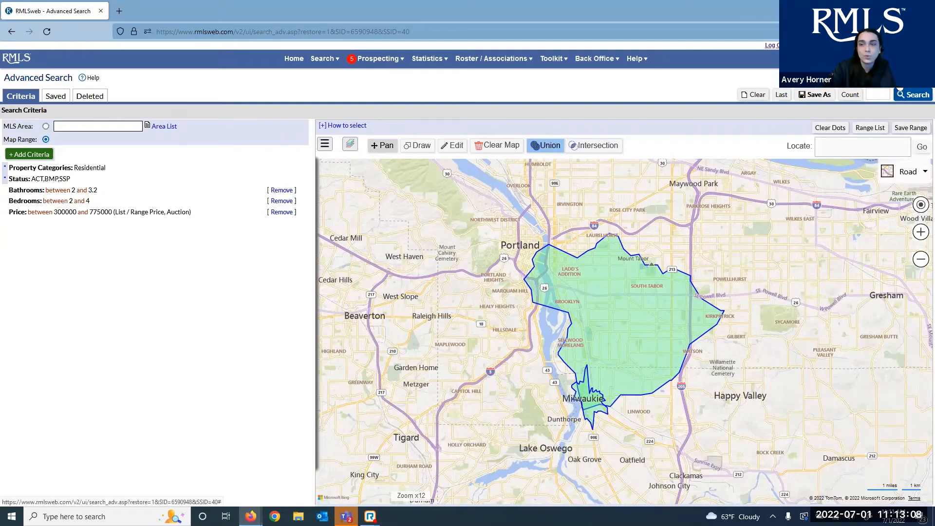
Start a new prospecting profile from the current Advanced Search criteria
click(899, 84)
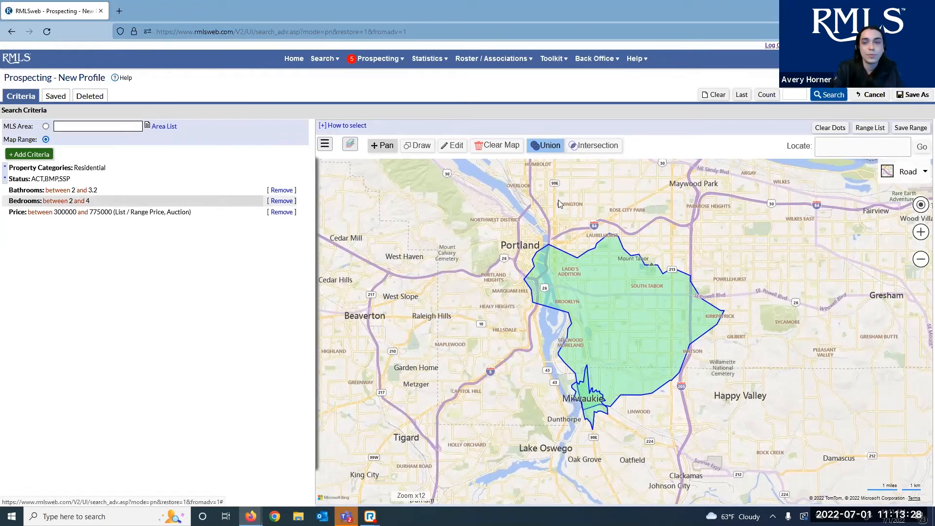
Keep the bedrooms at 2–4 unchanged and set map areas to combine by Intersection
click(81, 200)
click(481, 358)
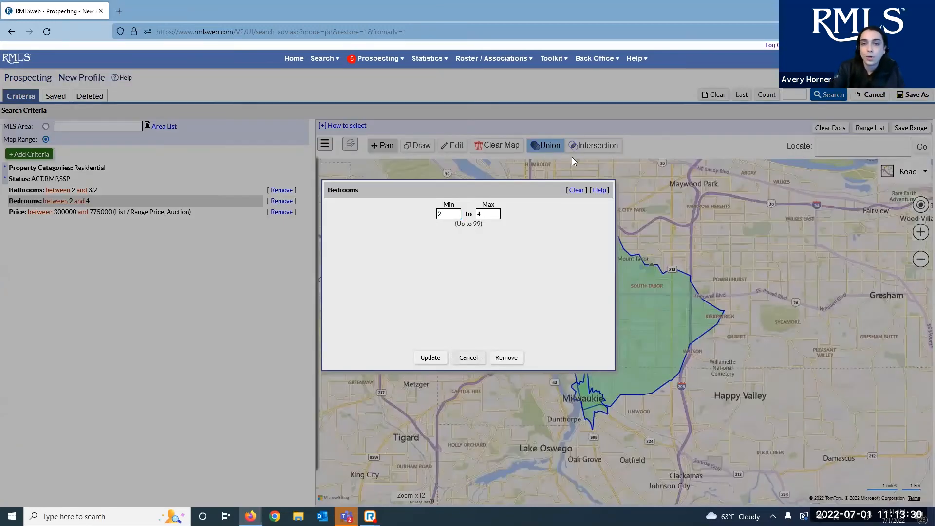
click(592, 150)
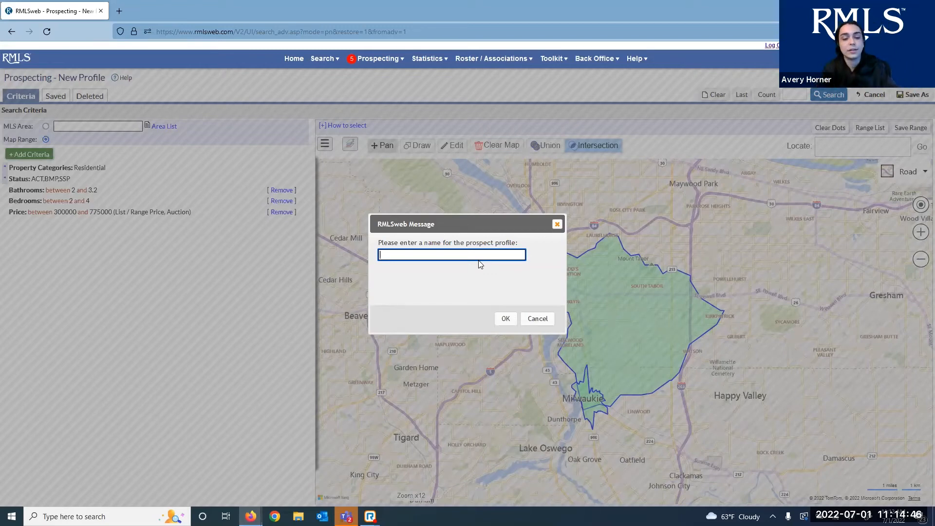
Name the prospect profile 'Fakename Test Profile 7/1', fixing the typo, and confirm
text(Fakename )
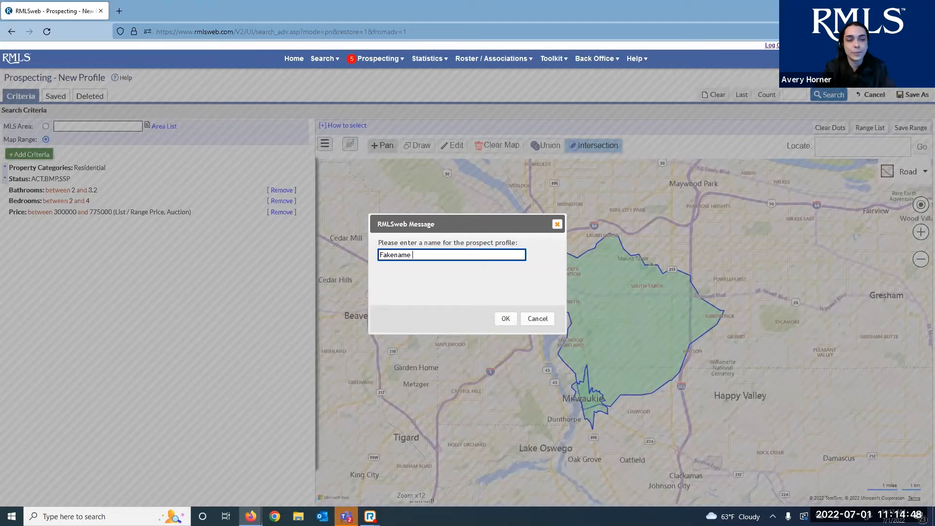
text(Test Profie)
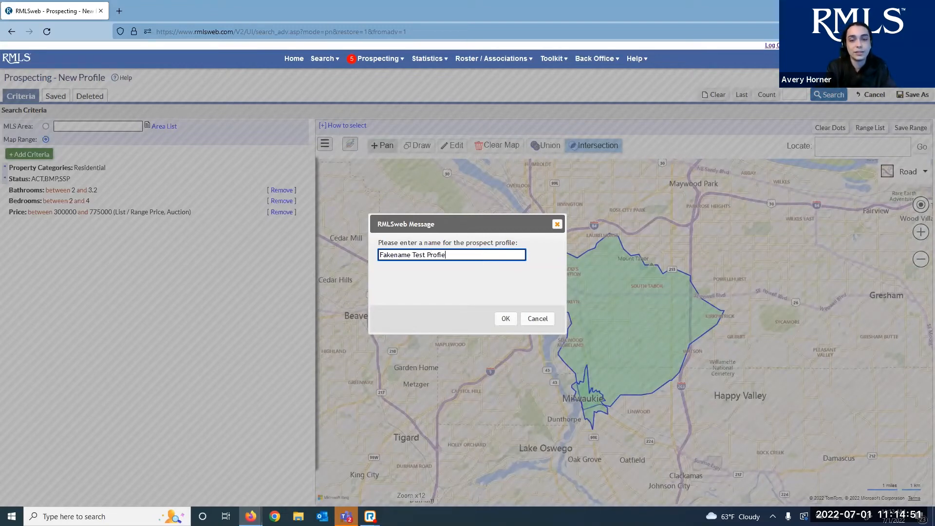
key(BackSpace)
text(le)
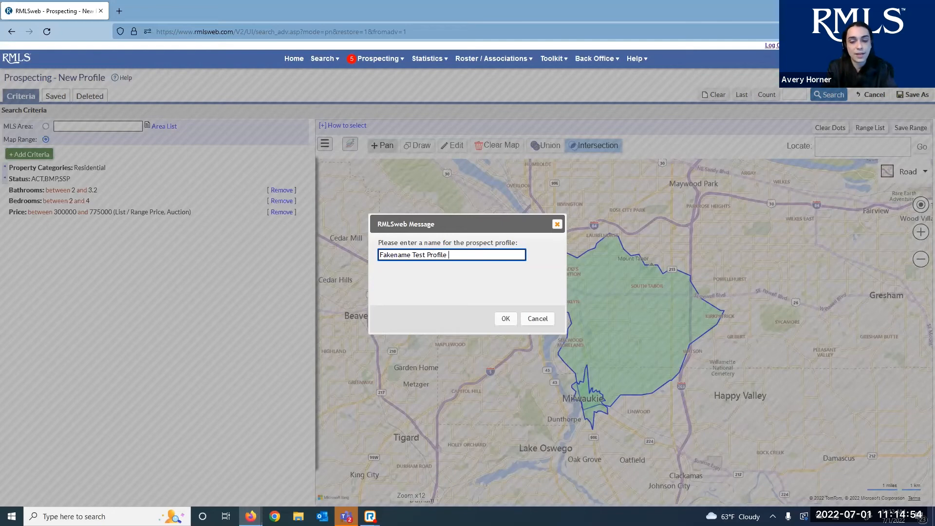
text( 7/1)
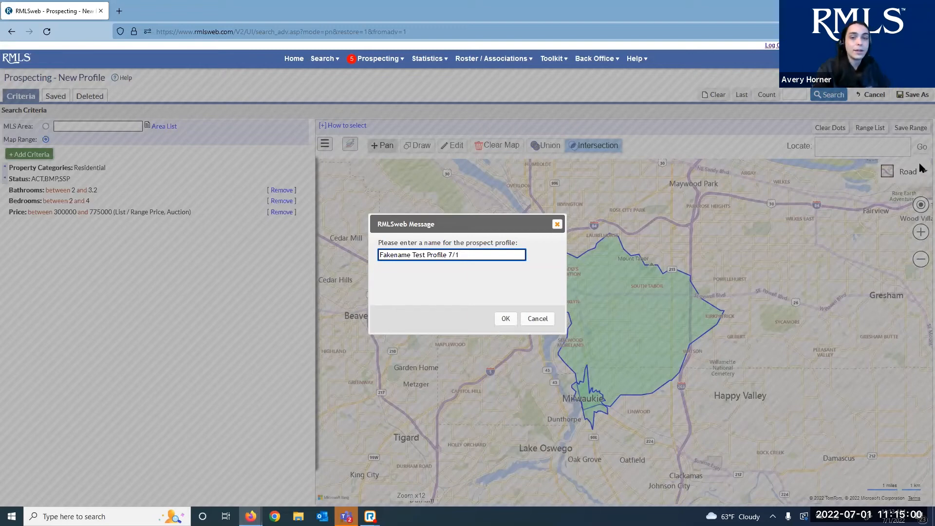
click(512, 323)
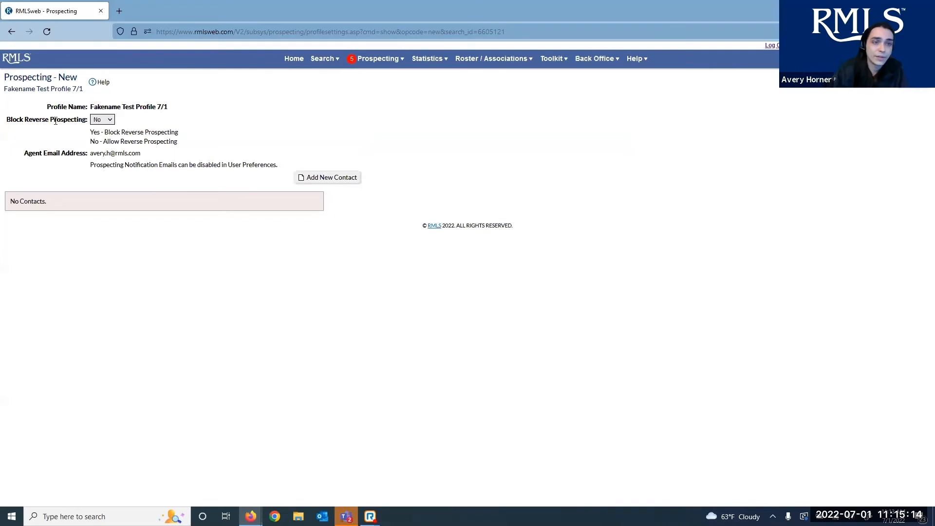
Set Block Reverse Prospecting to Yes on the new profile
click(100, 121)
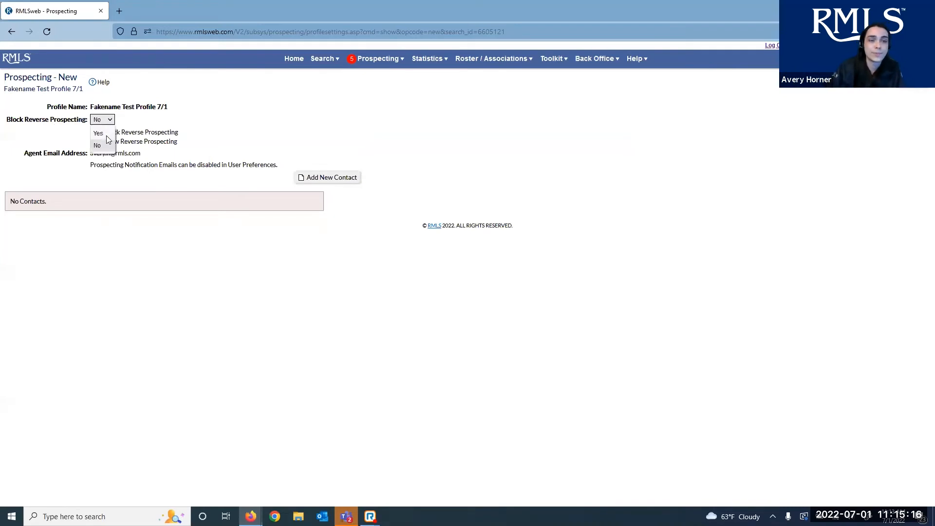
click(106, 144)
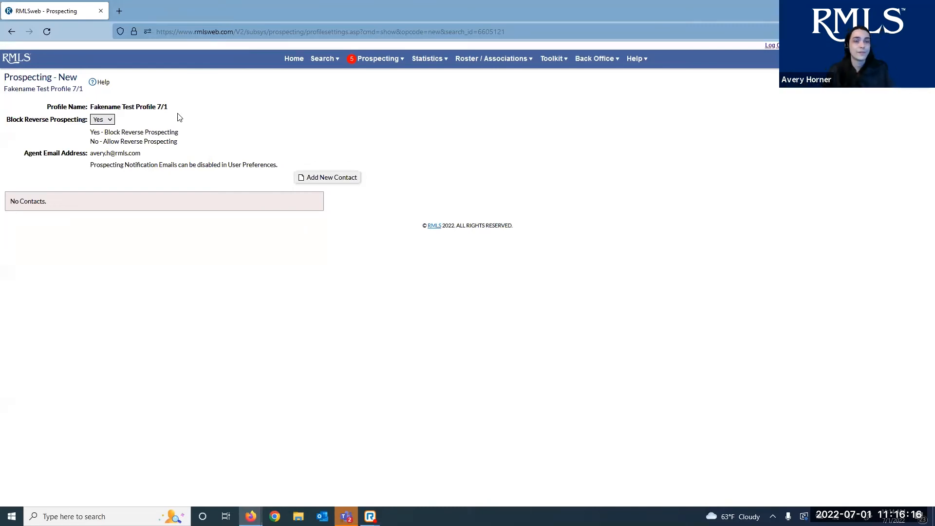
drag(168, 107, 89, 107)
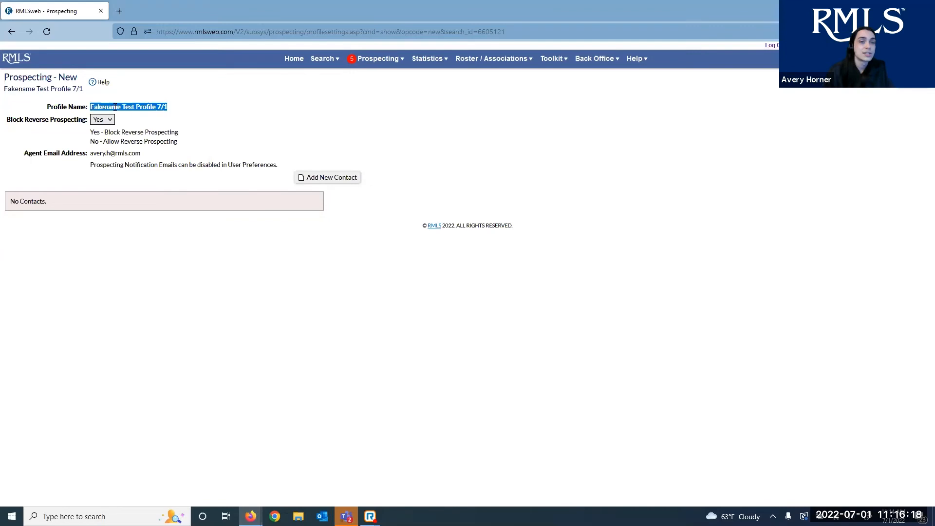
click(262, 106)
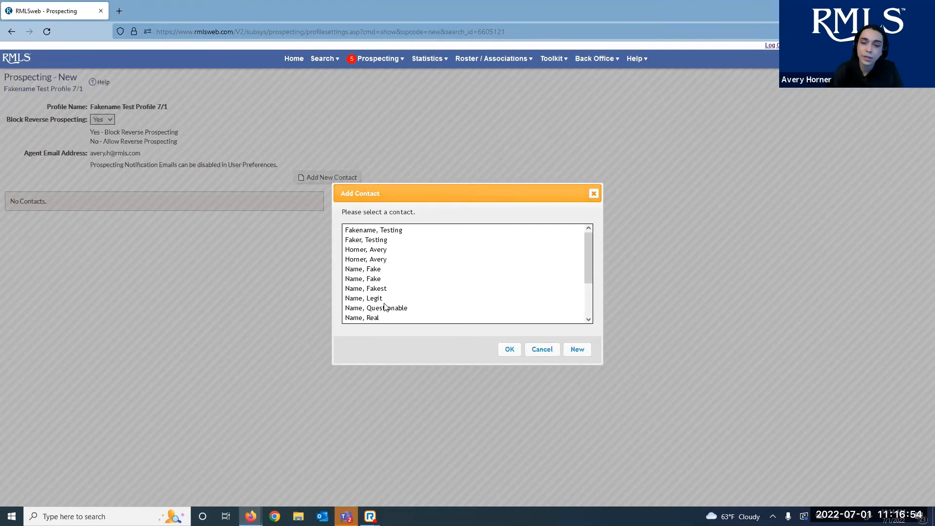
Create a new contact and enter the contact's first and last name
click(577, 350)
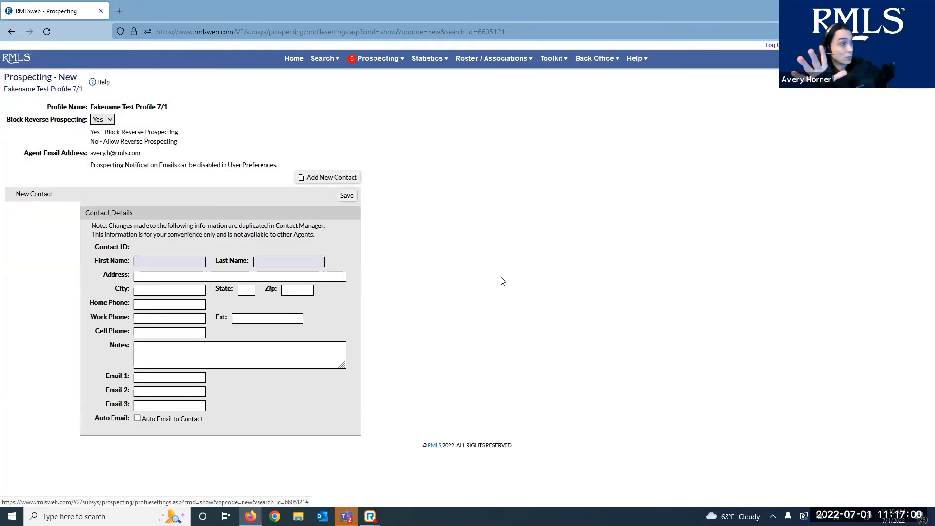
click(176, 263)
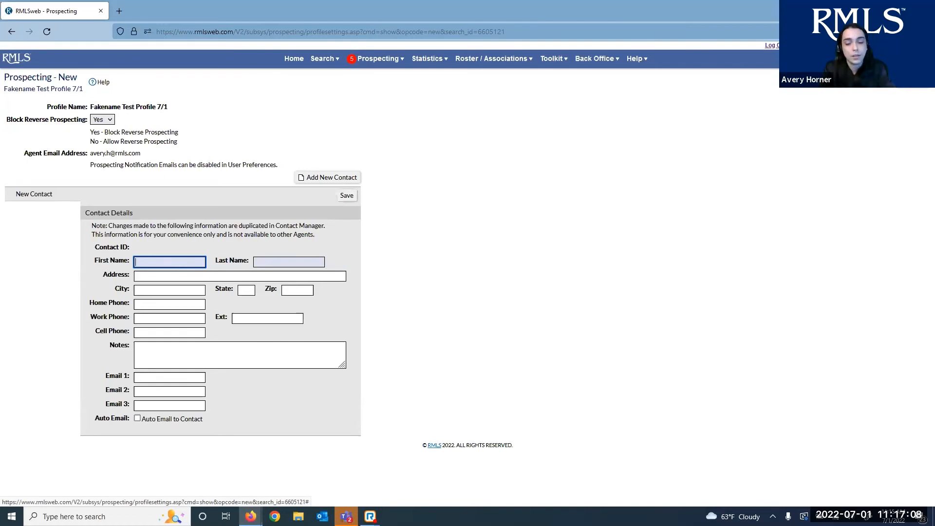
text(Totall)
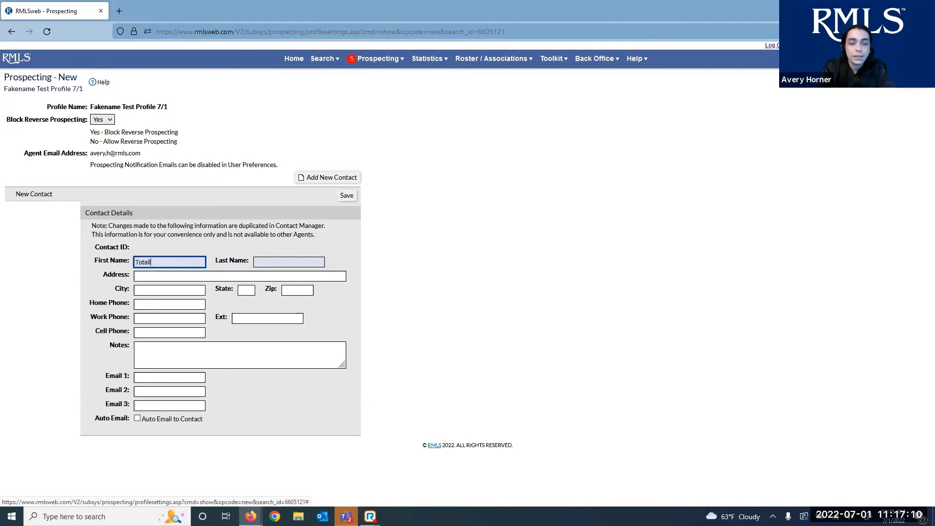
text(yreal)
key(Tab)
text(Name)
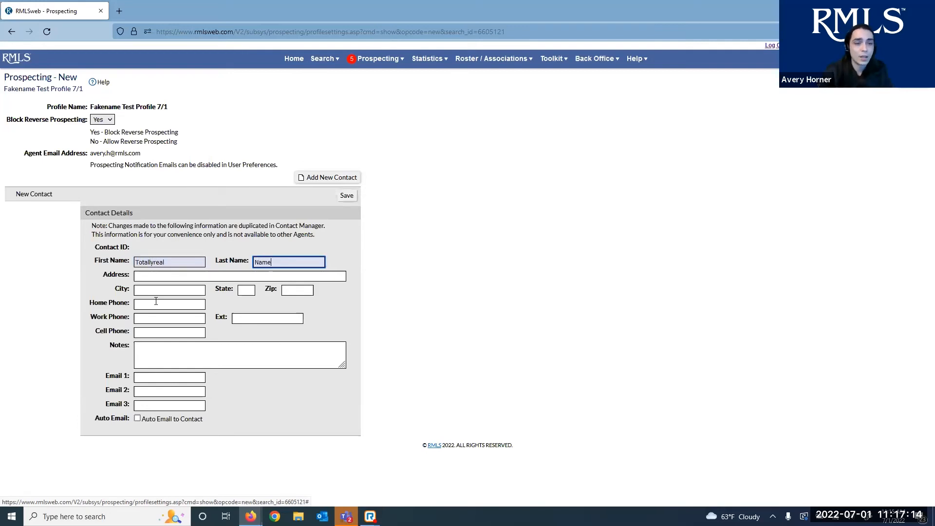
click(164, 273)
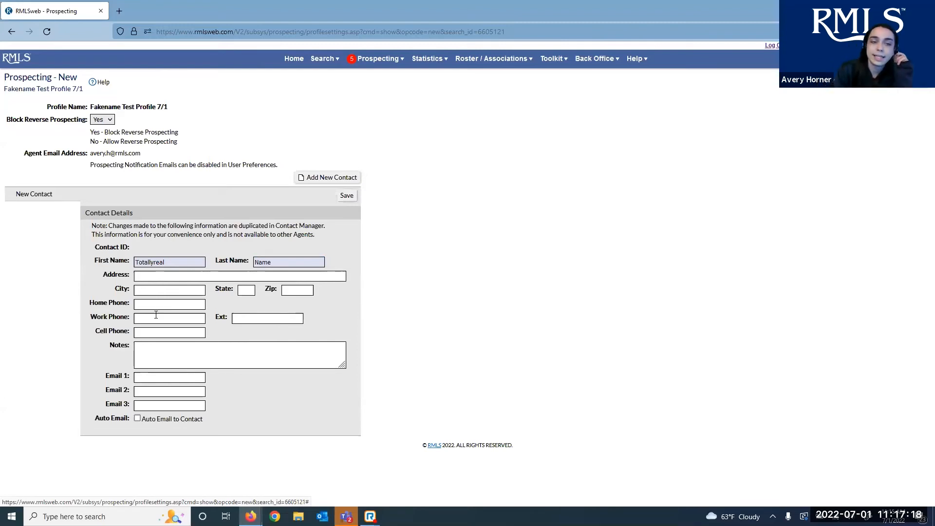
Fill in the contact's e-mail address and enable Auto Email to Contact
click(150, 346)
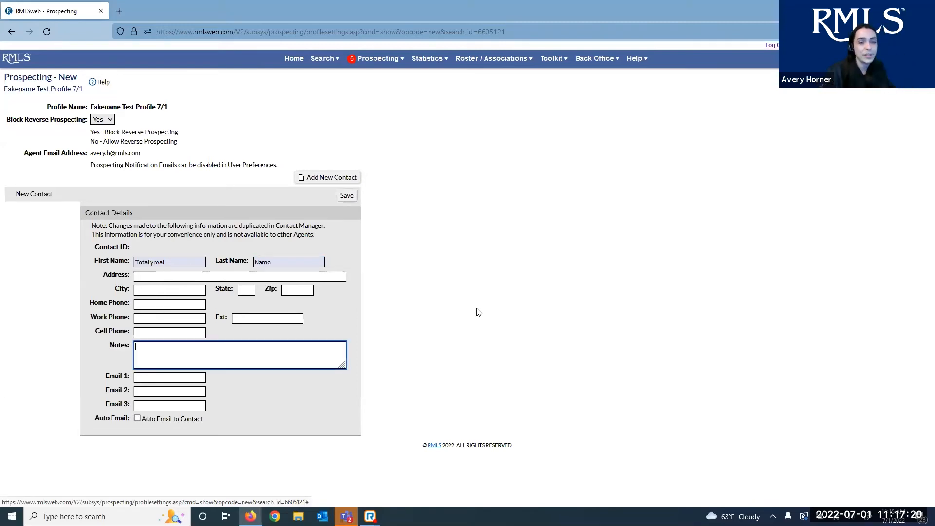
click(520, 298)
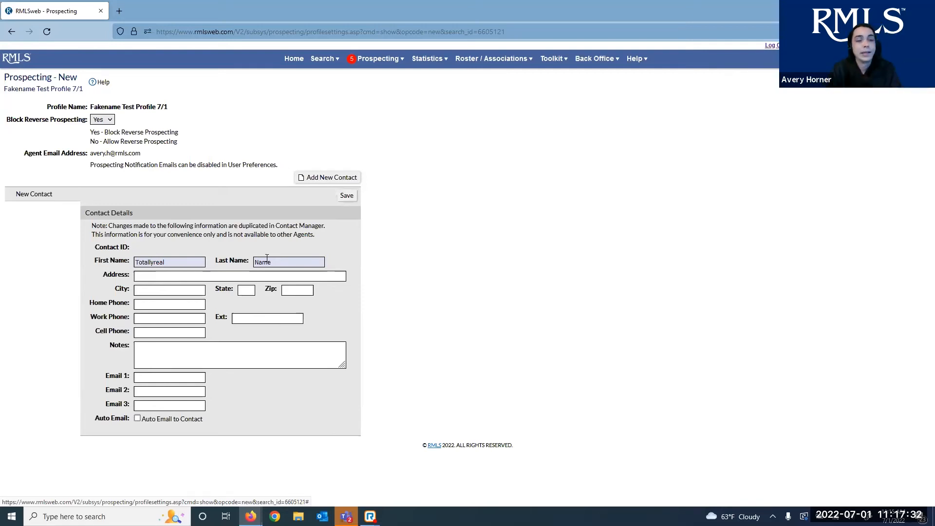
click(140, 376)
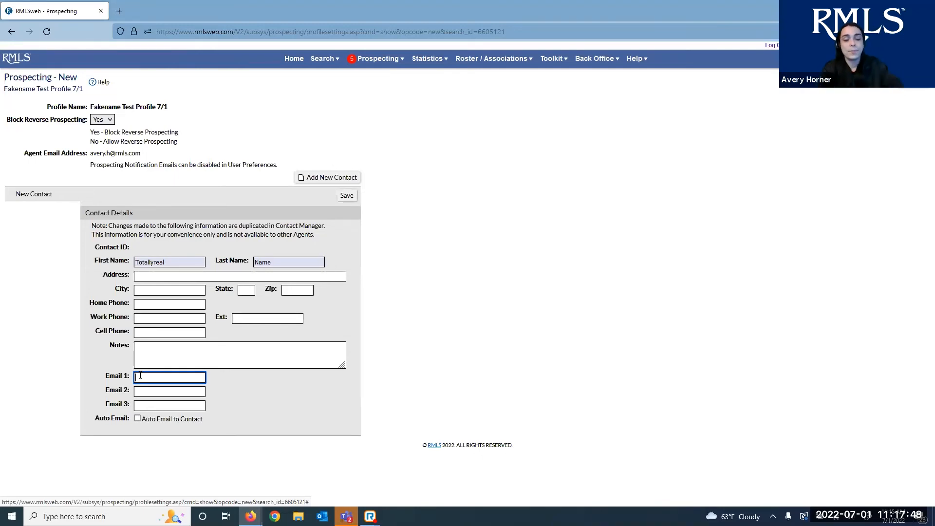
text(total)
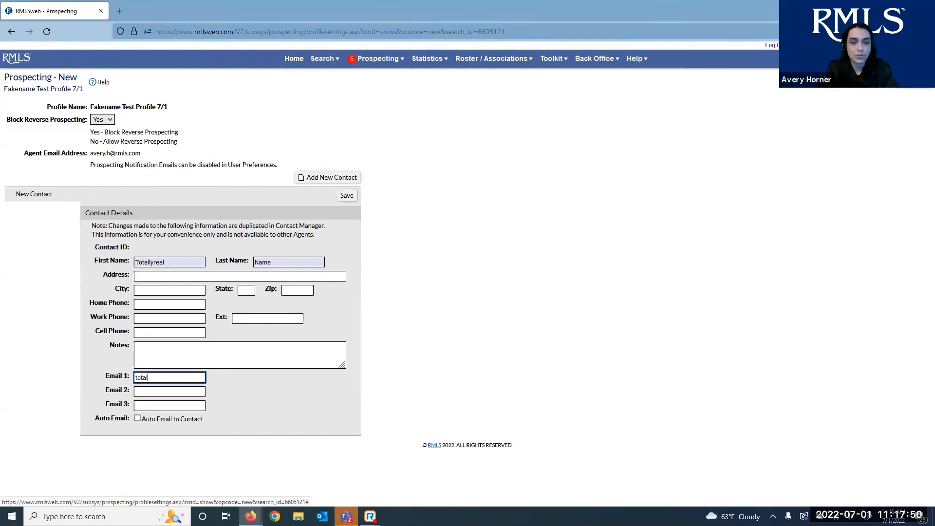
text(lythefakest)
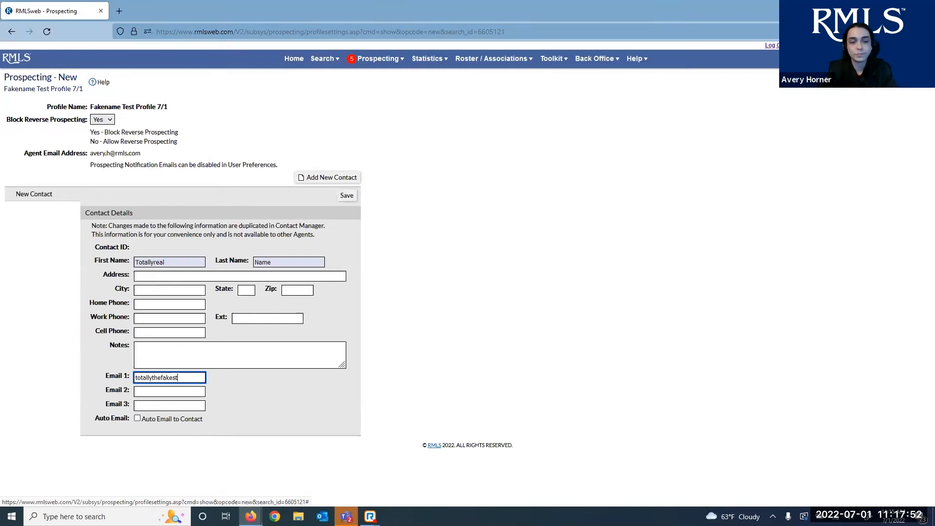
text(name@emai)
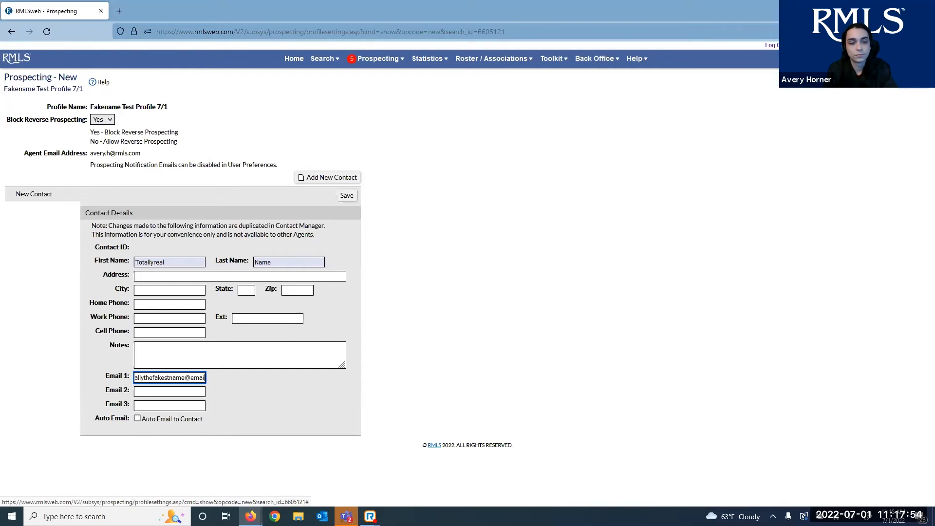
text(lissofake.com)
click(552, 408)
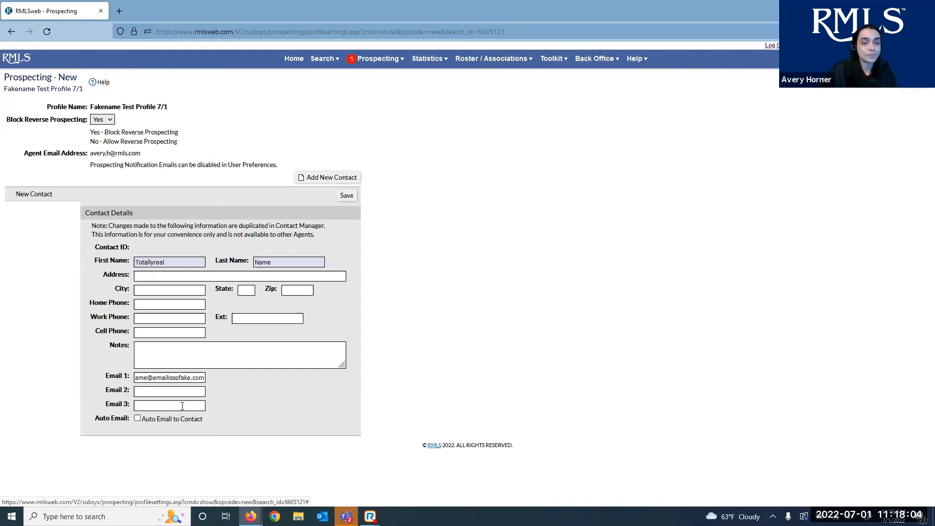
click(146, 420)
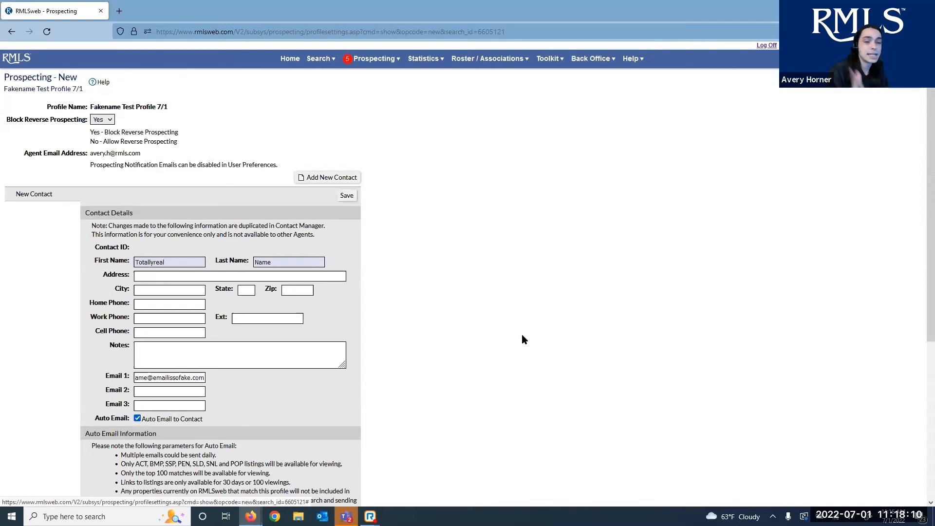
double_click(163, 376)
click(230, 407)
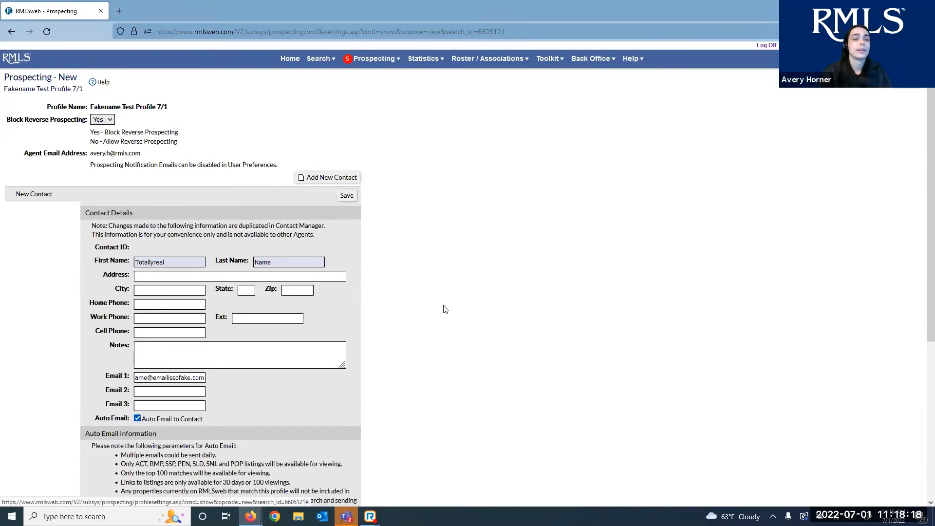
scroll(428, 324, down, 3)
scroll(428, 324, down, 5)
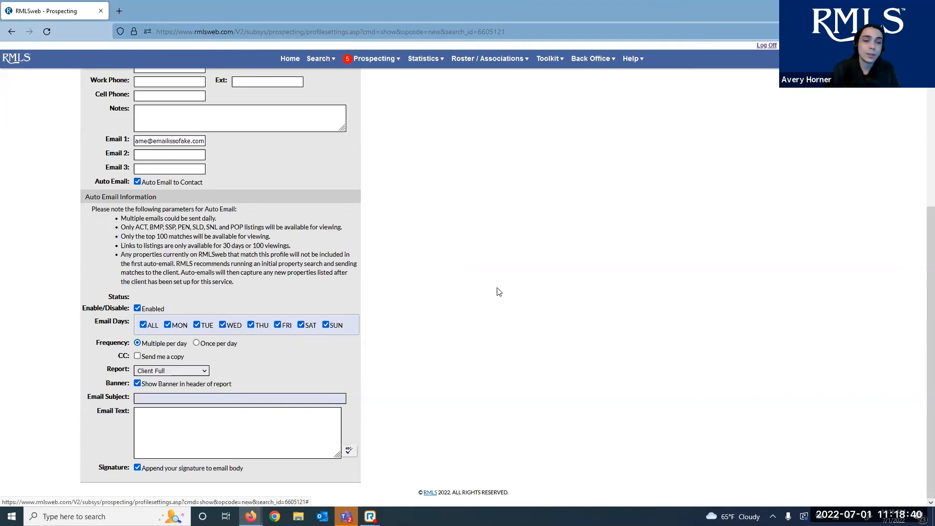
click(143, 325)
click(198, 325)
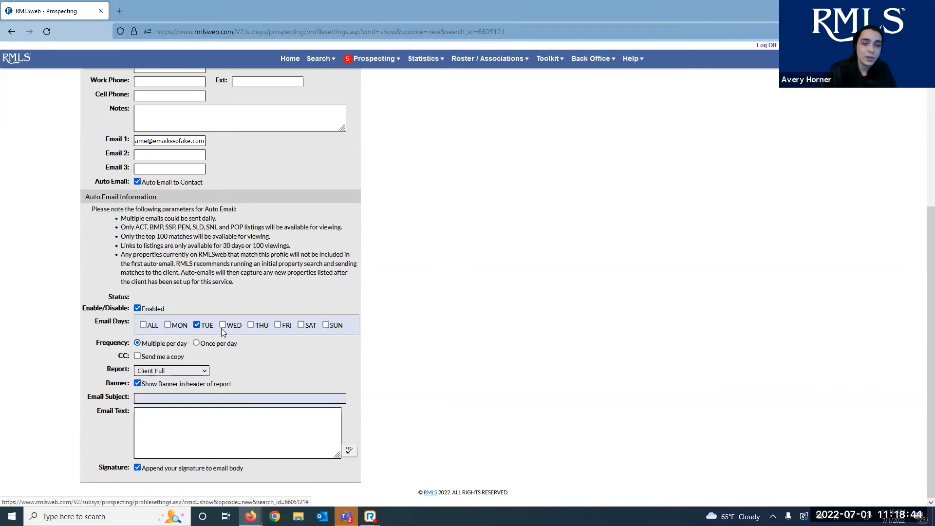
click(223, 325)
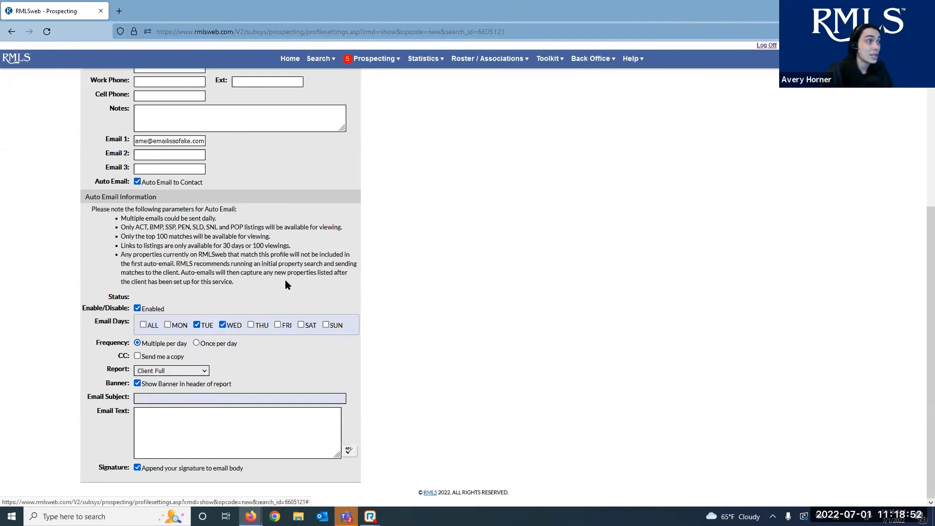
click(143, 325)
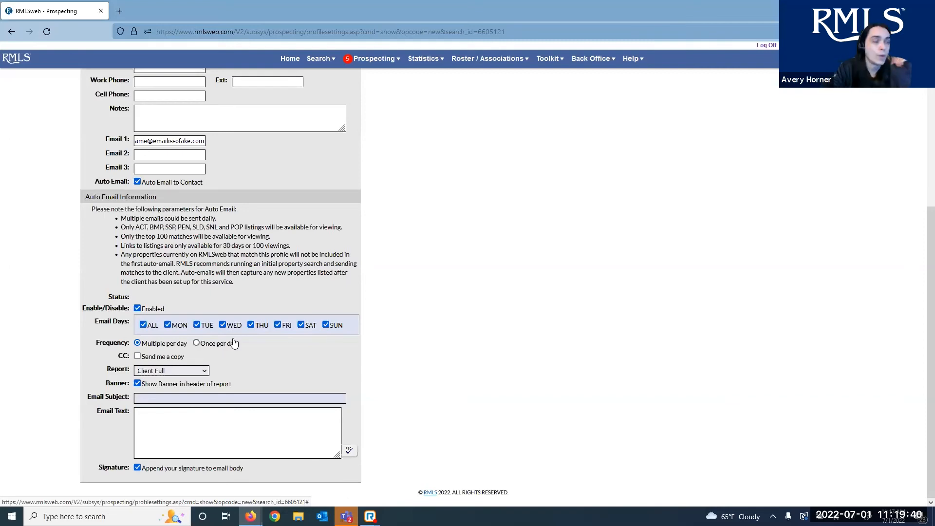
click(177, 361)
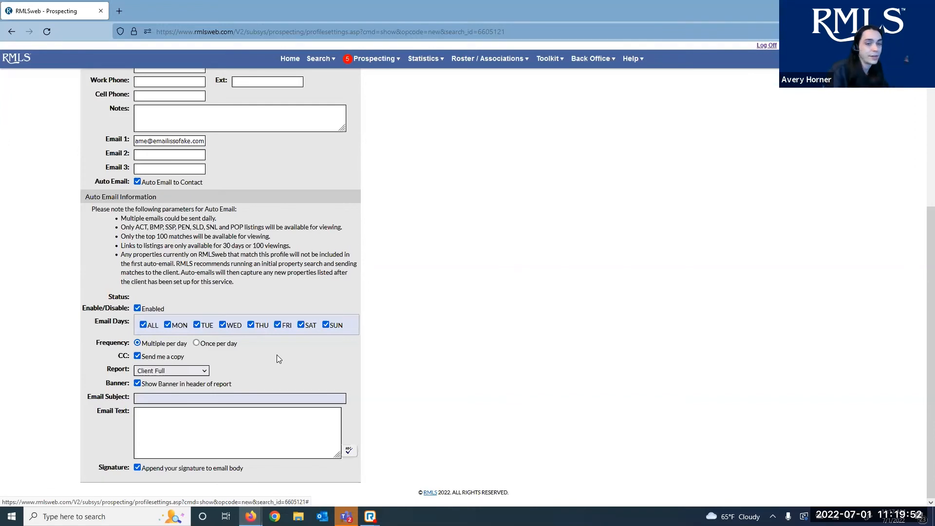
click(147, 361)
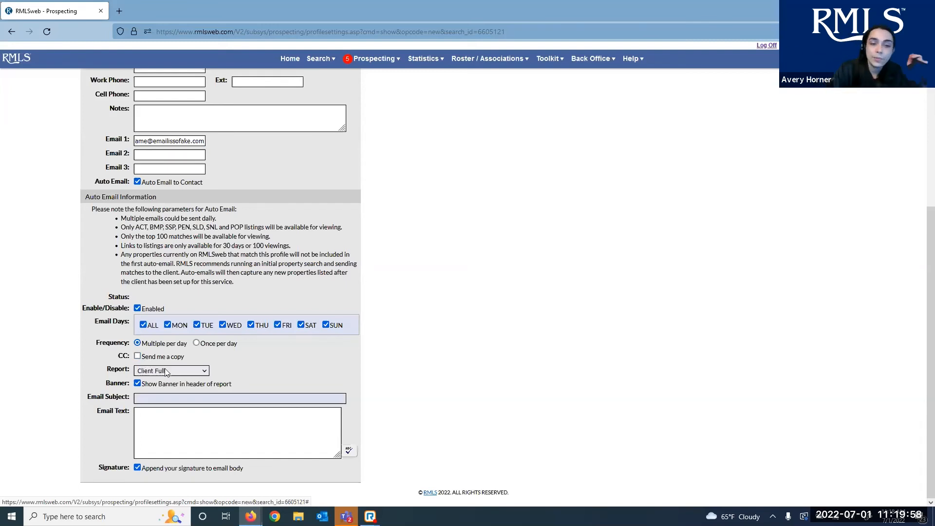
click(165, 371)
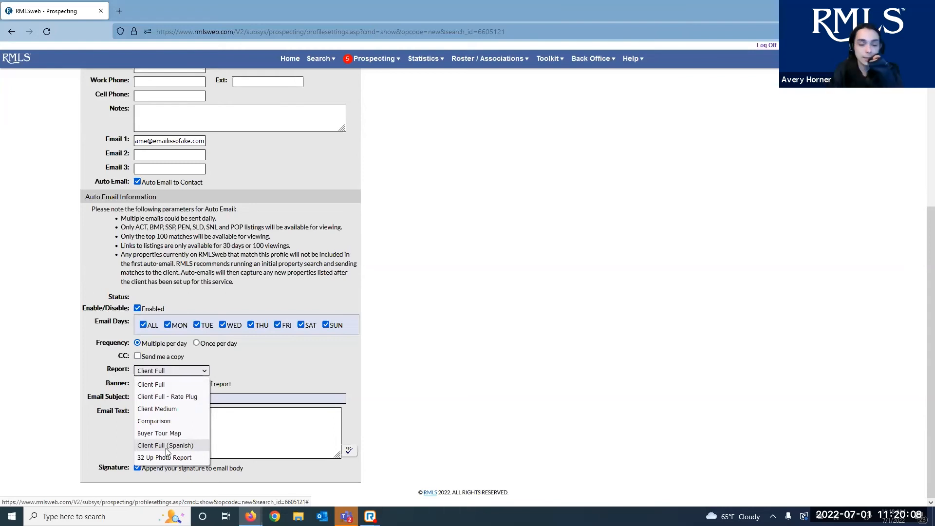
click(367, 350)
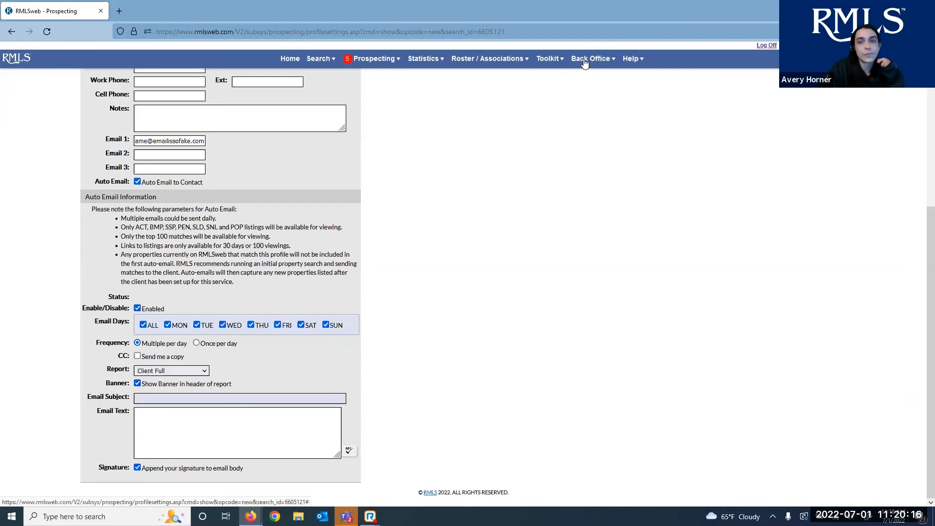
mouse_move(587, 61)
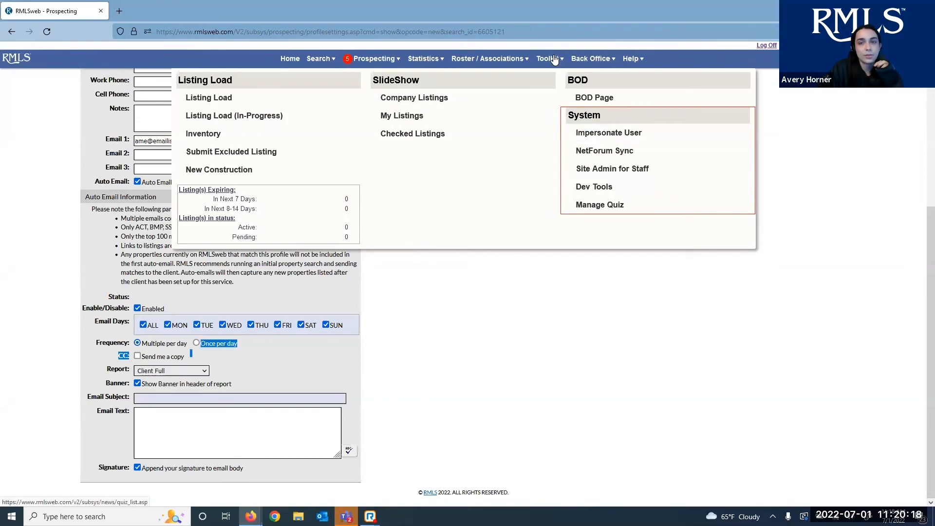
mouse_move(631, 59)
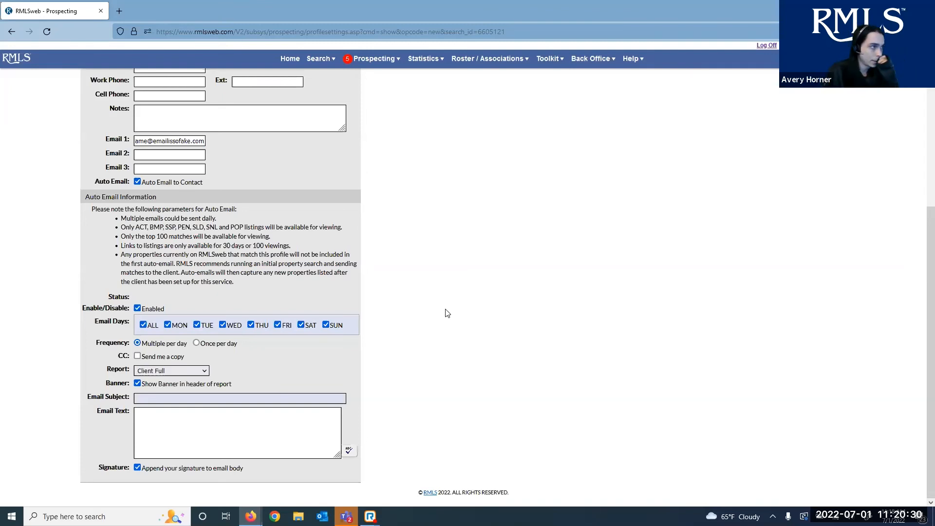
Turn off the report header banner and set the subject to 'REAL HOT HOUSES IN YOUR AREA!!! NOT A SCAM, CLICK NOW!!!!'
click(174, 385)
click(174, 397)
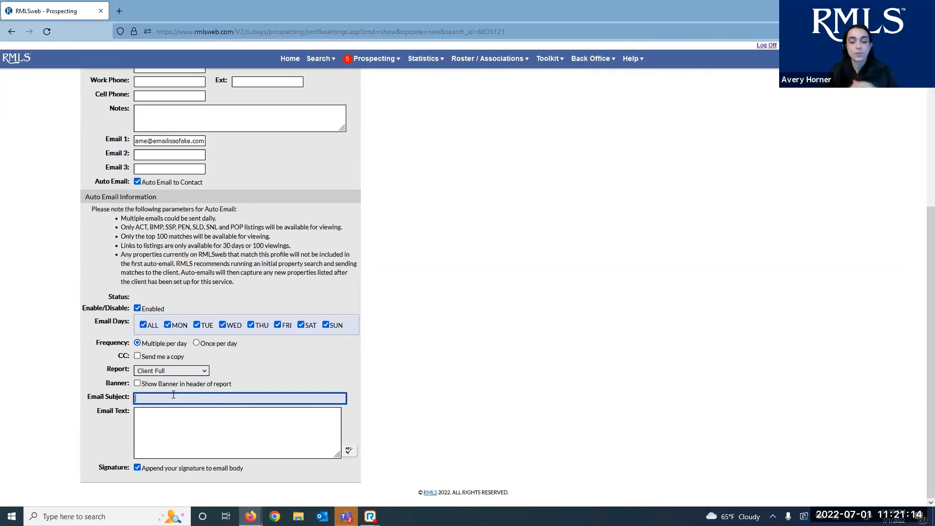
text(REAL )
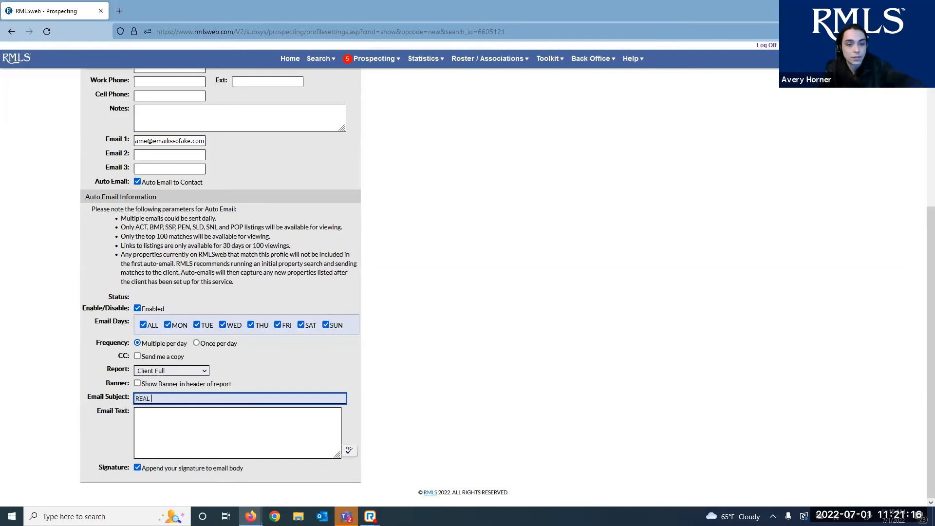
text(HOT HOUSES)
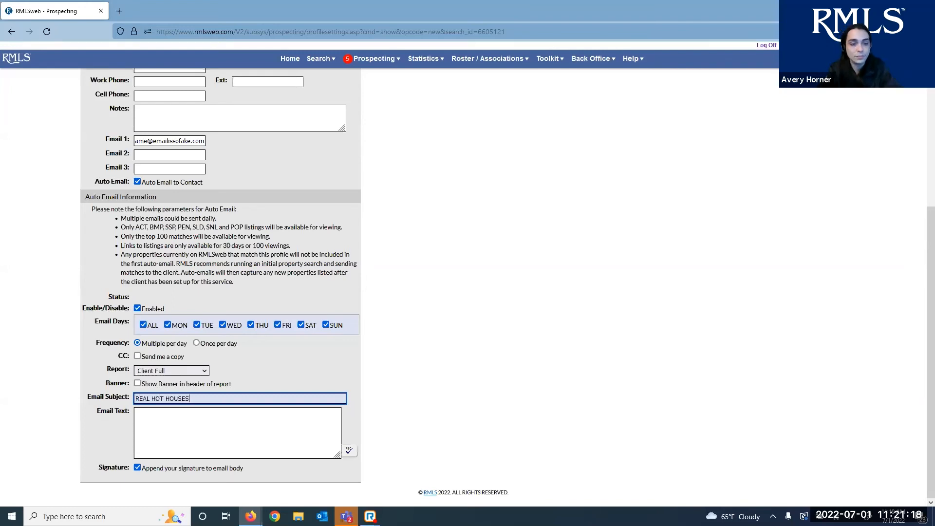
text( IN YOUR A)
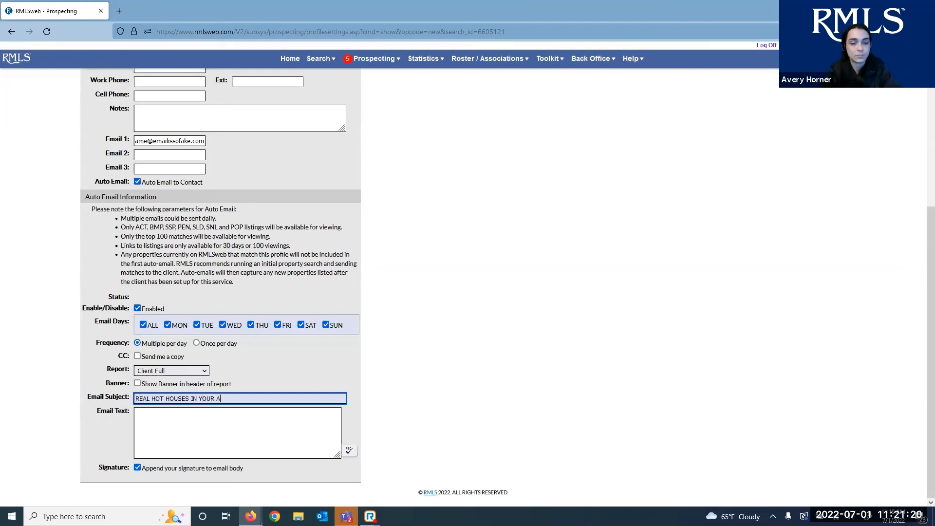
text(REA!!! NOT A SCAM, CLICK NOW!!!!)
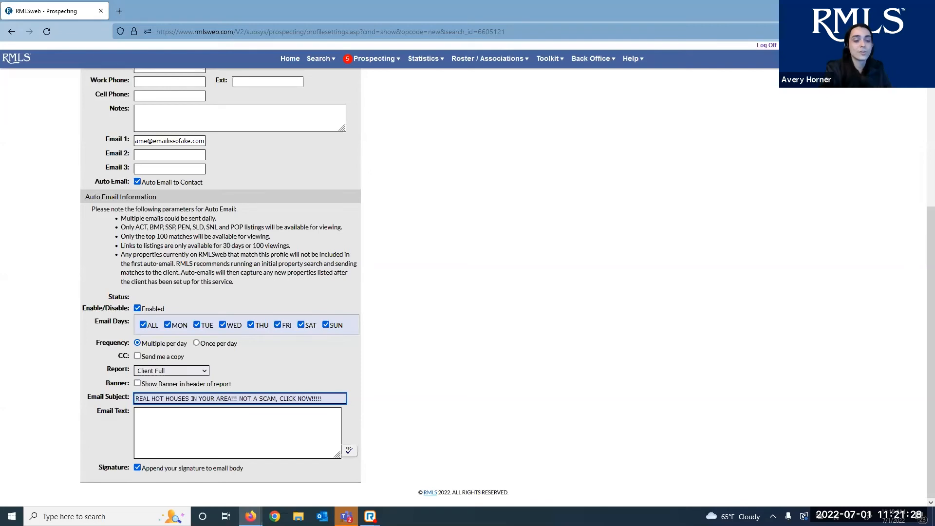
click(417, 400)
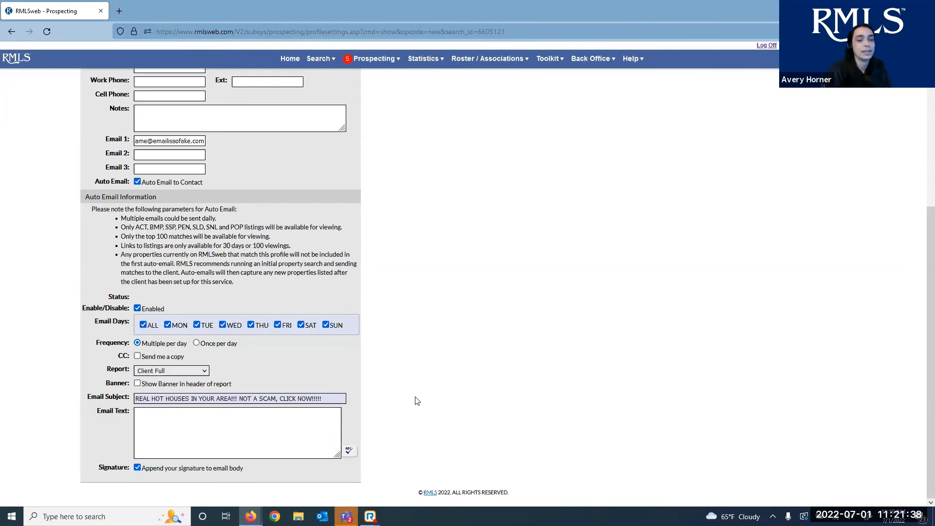
click(268, 424)
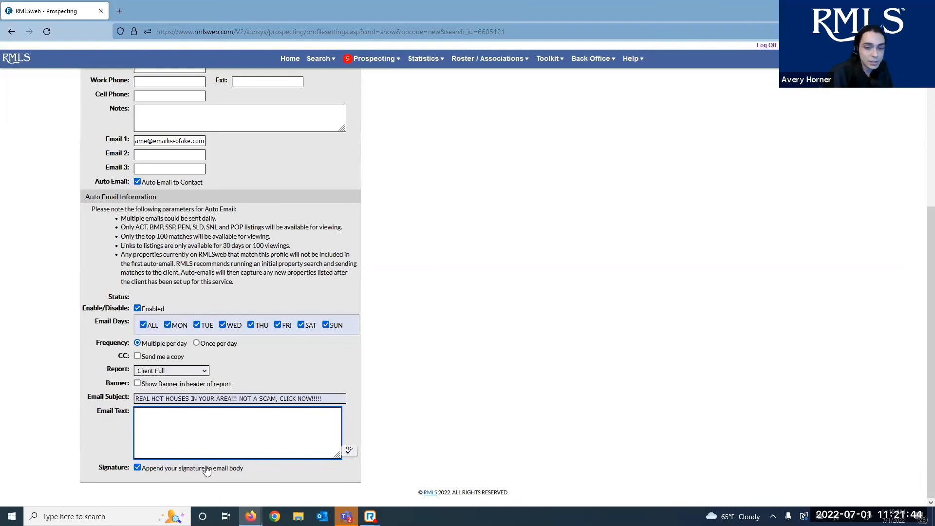
scroll(533, 422, up, 1)
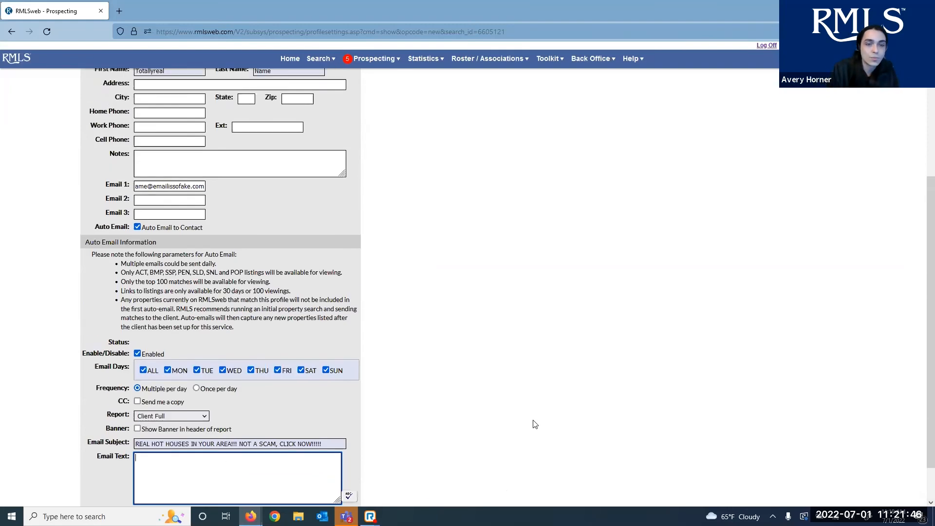
scroll(487, 417, down, 1)
scroll(420, 400, up, 5)
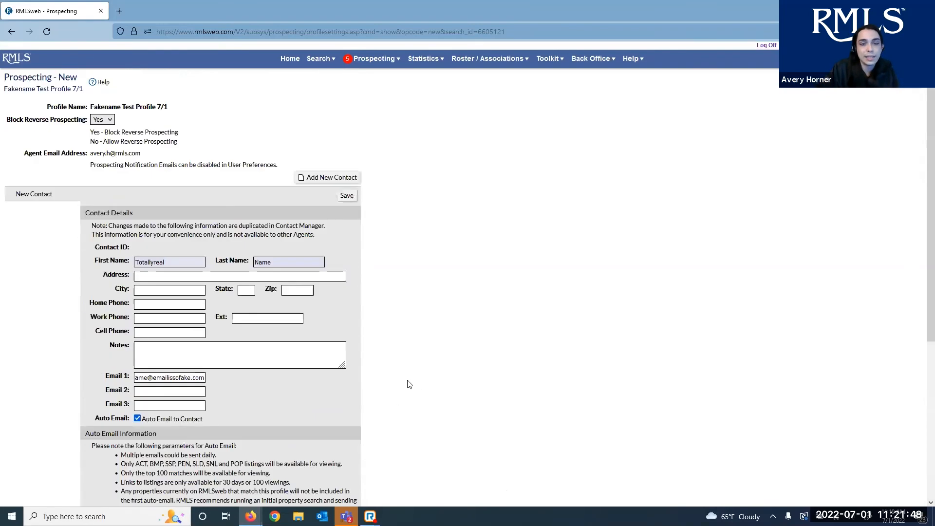
Save the profile, then close the Add Contact list without adding another contact
click(350, 198)
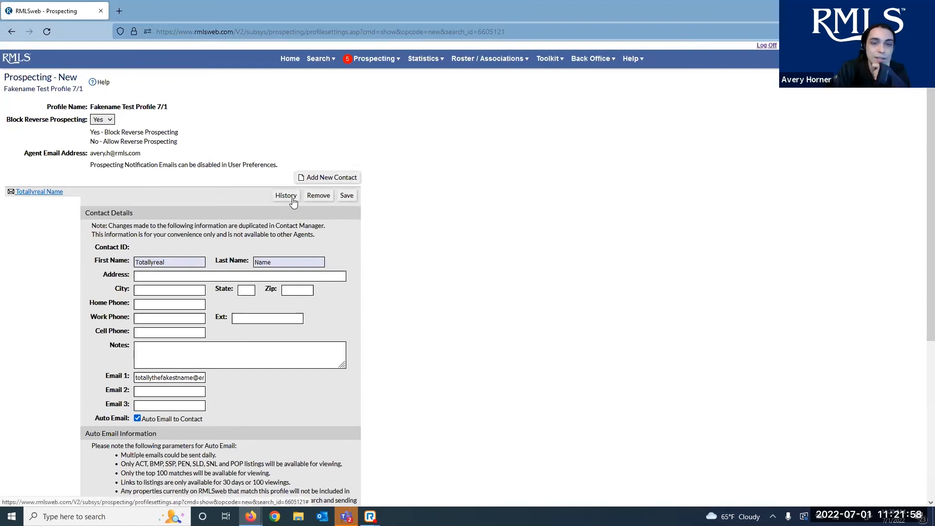
click(313, 182)
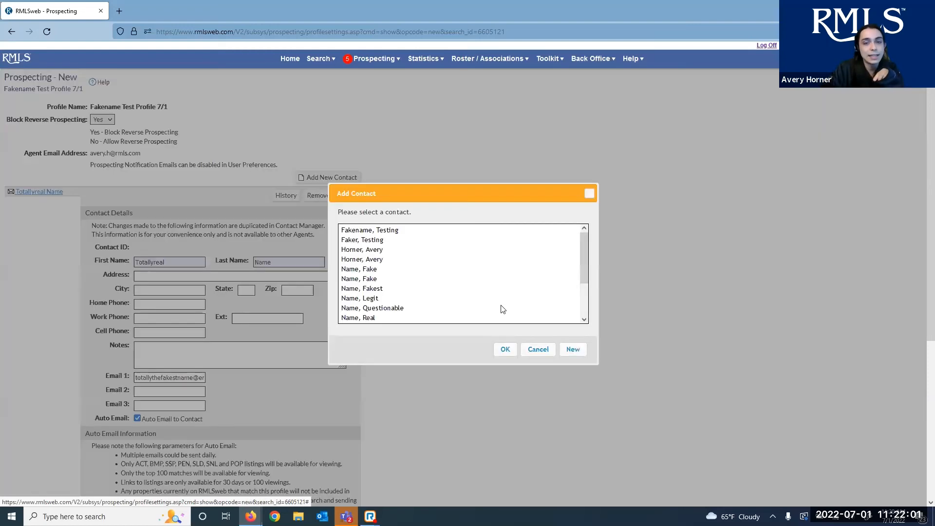
click(590, 194)
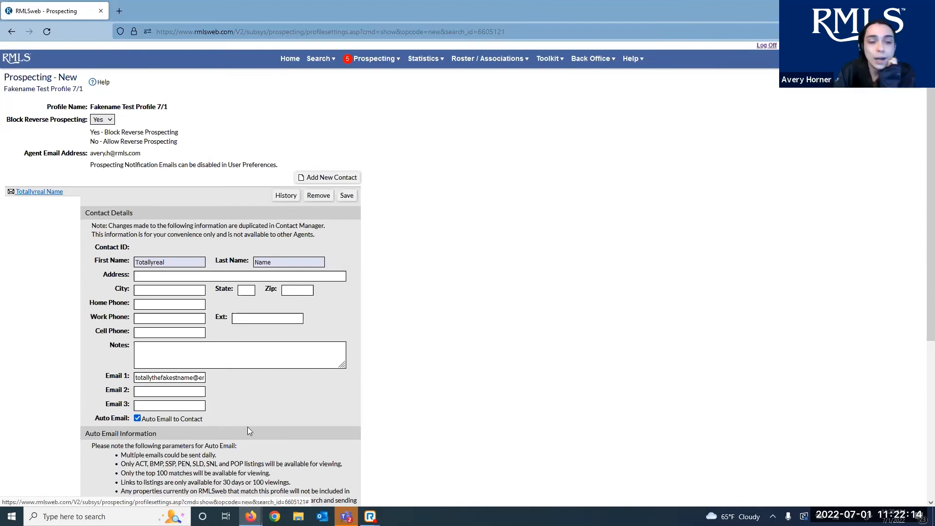
Save the profile and return to the Prospecting Profiles list
click(185, 396)
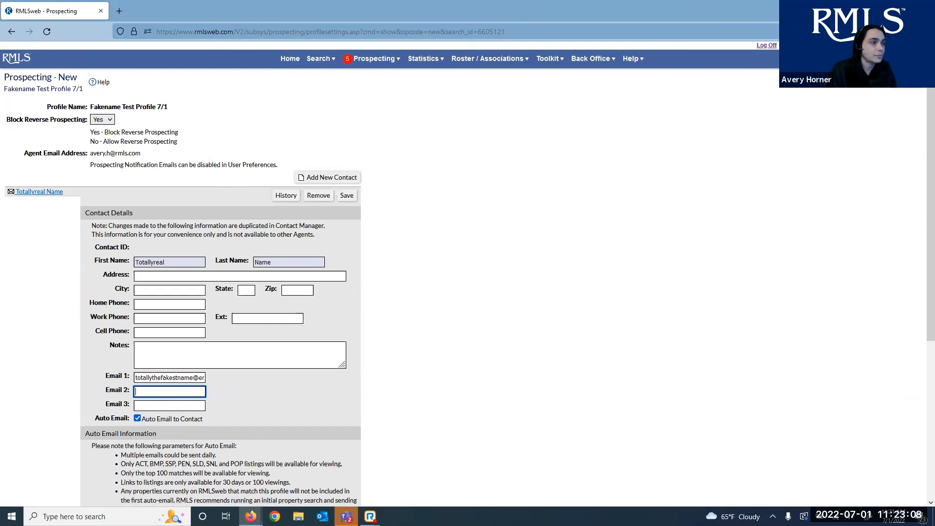
click(911, 89)
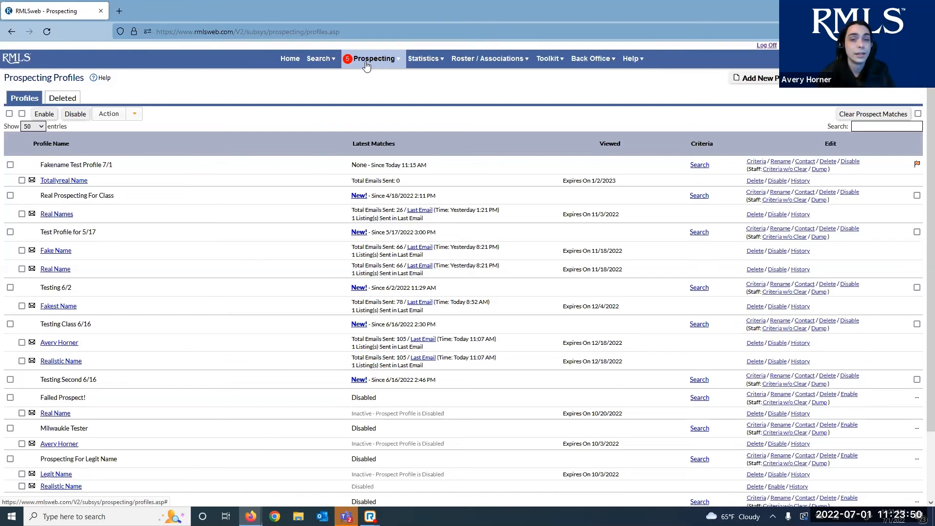
click(367, 63)
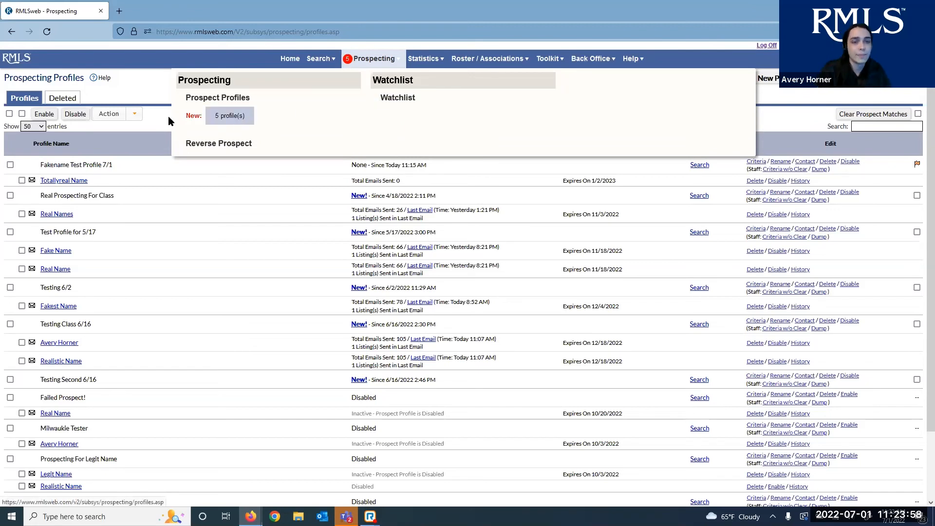
click(234, 96)
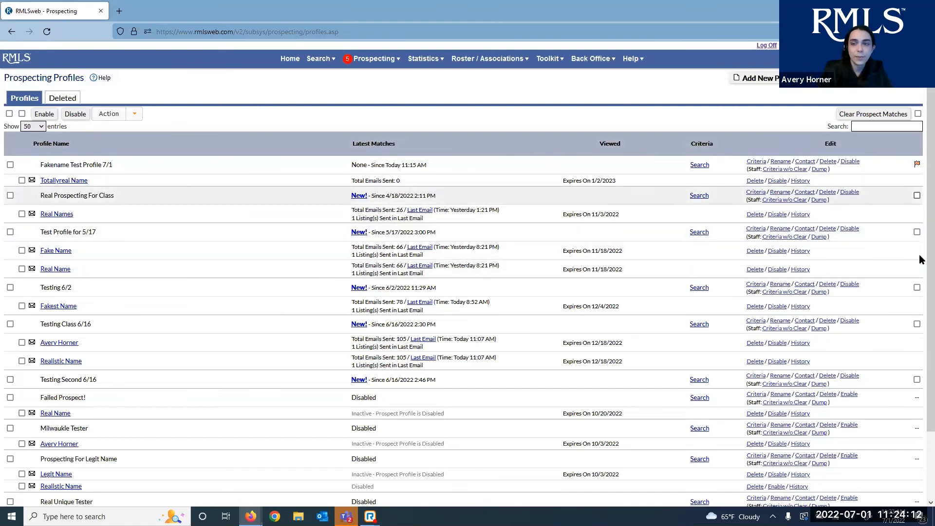
click(917, 196)
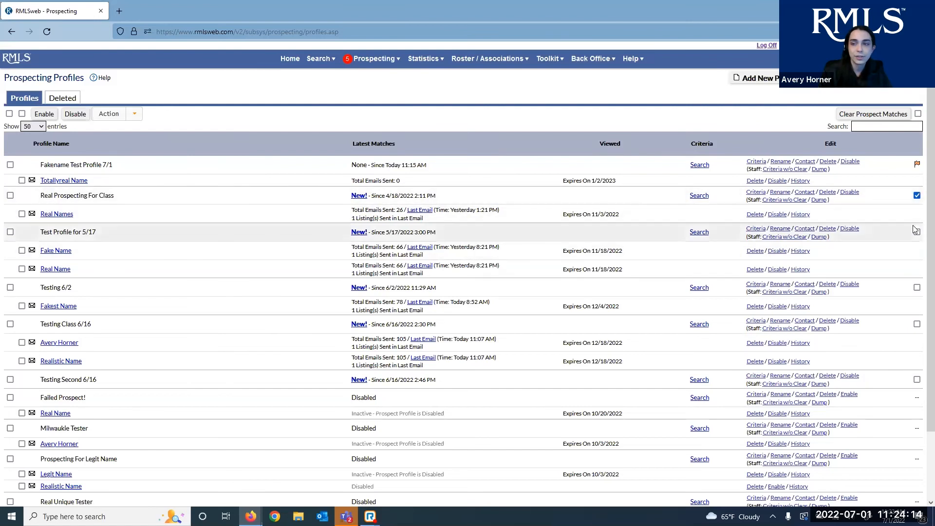
click(917, 232)
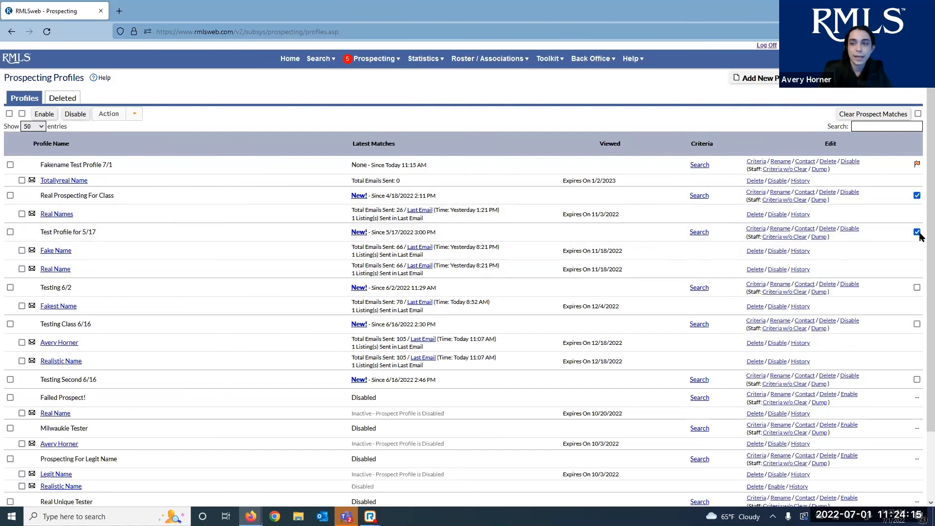
click(918, 195)
click(917, 232)
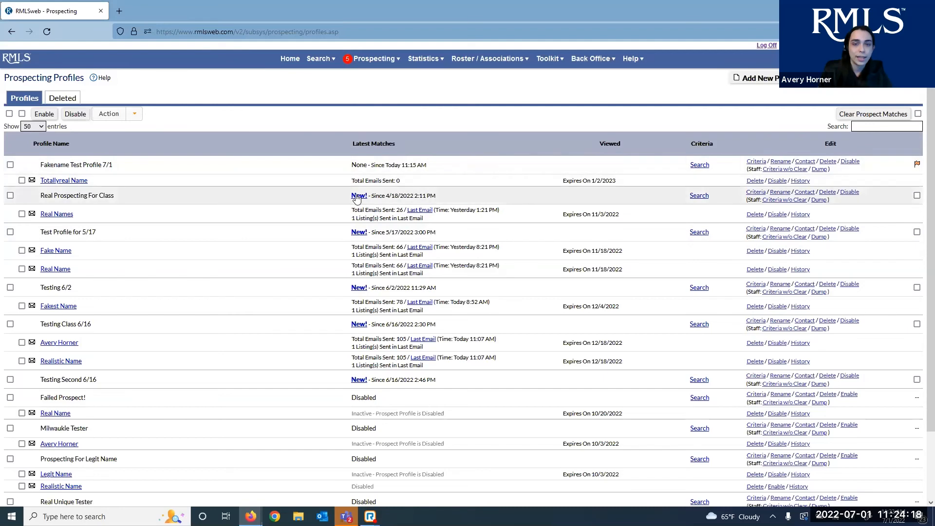
click(358, 196)
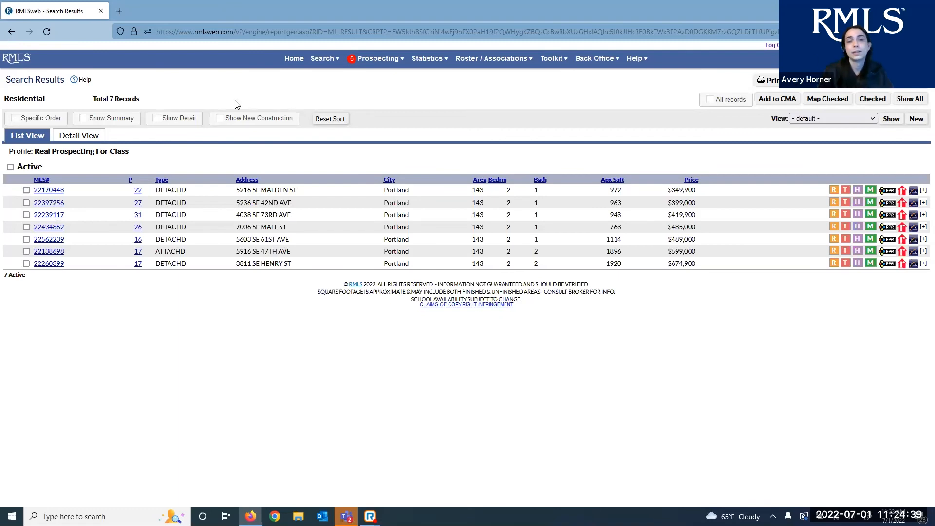
Go back to the Prospecting Profiles list via the Prospecting menu
mouse_move(349, 70)
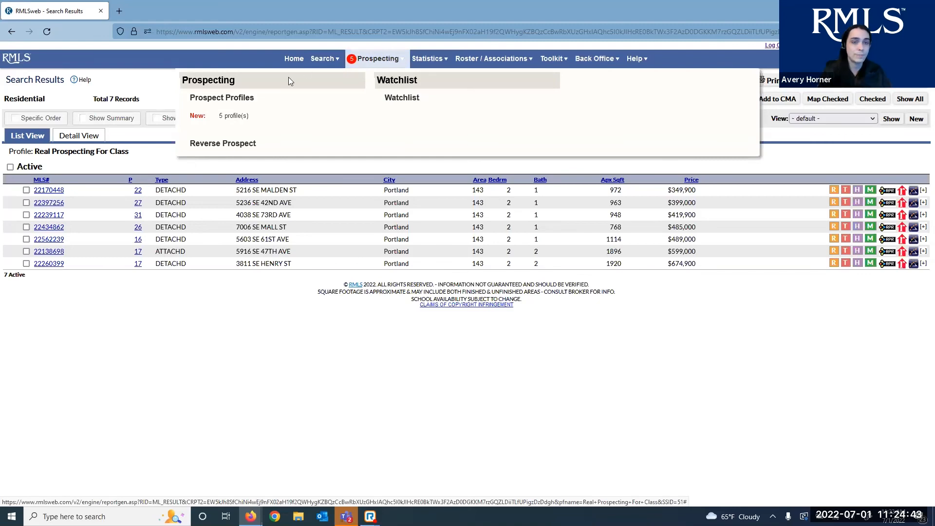
click(285, 93)
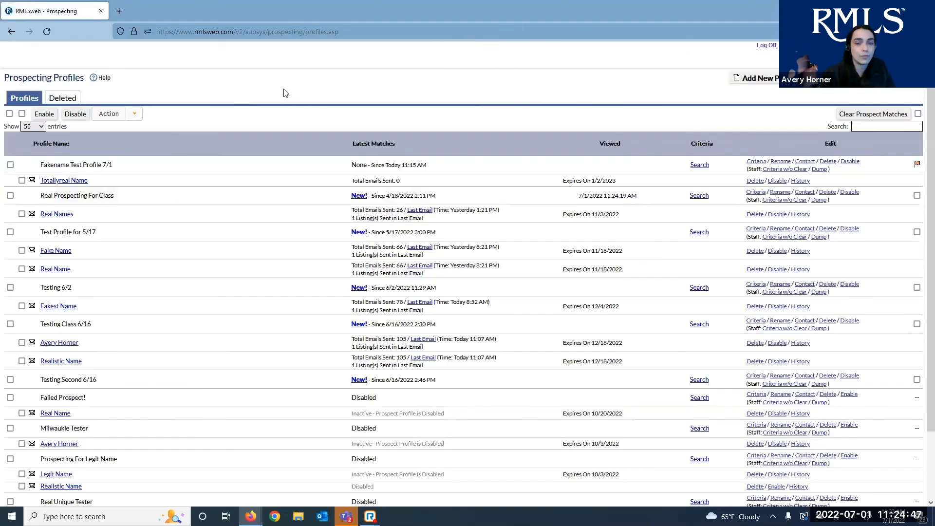
Flag the Test Profile for 5/17 and run the Fakename Test Profile 7/1 search
click(917, 231)
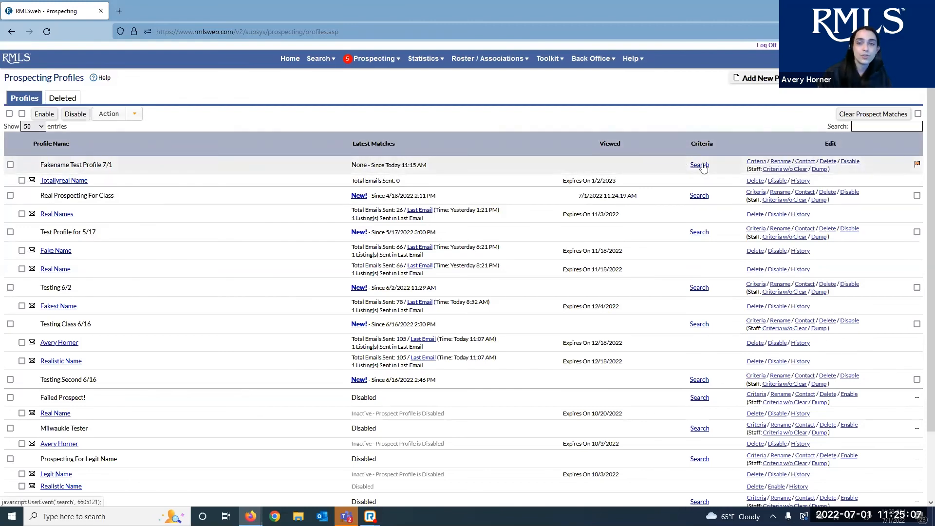
click(700, 166)
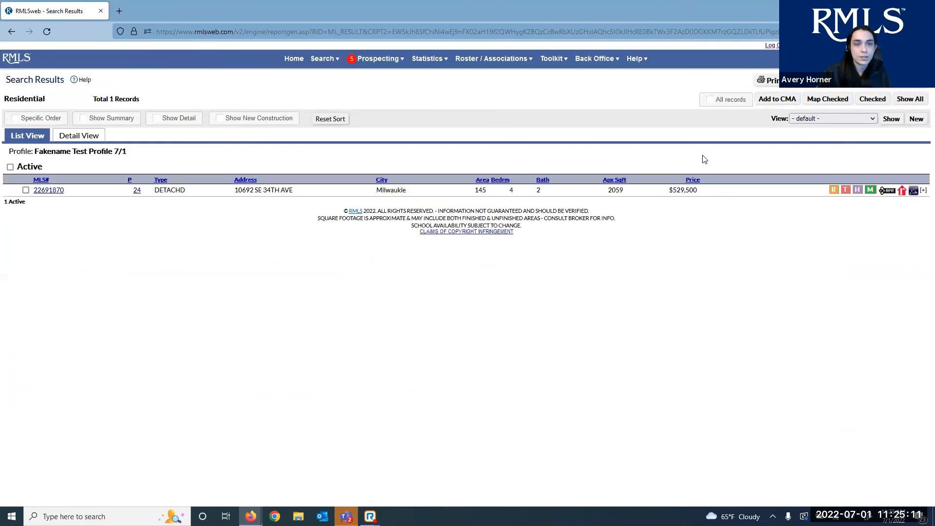
Check the single $529,500 Milwaukie listing, then return to the Prospect Profiles list via the Prospecting menu
click(358, 62)
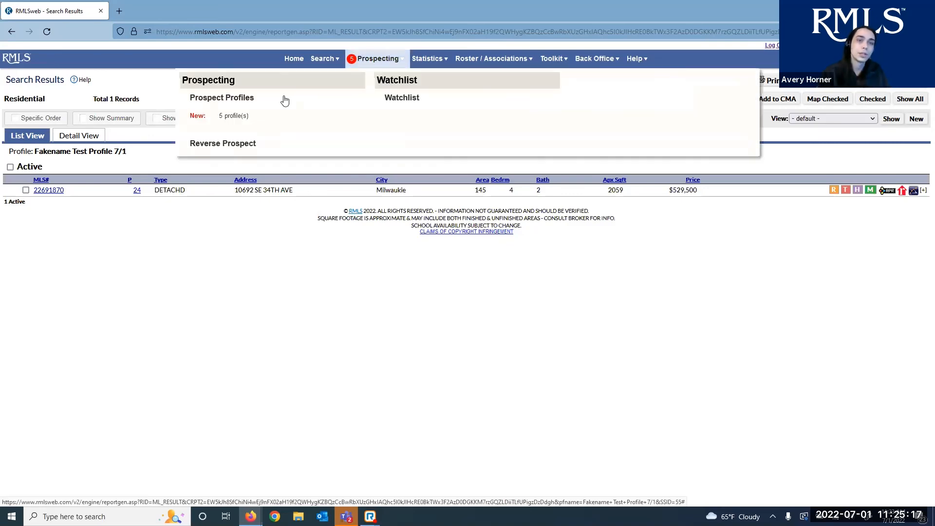
click(285, 98)
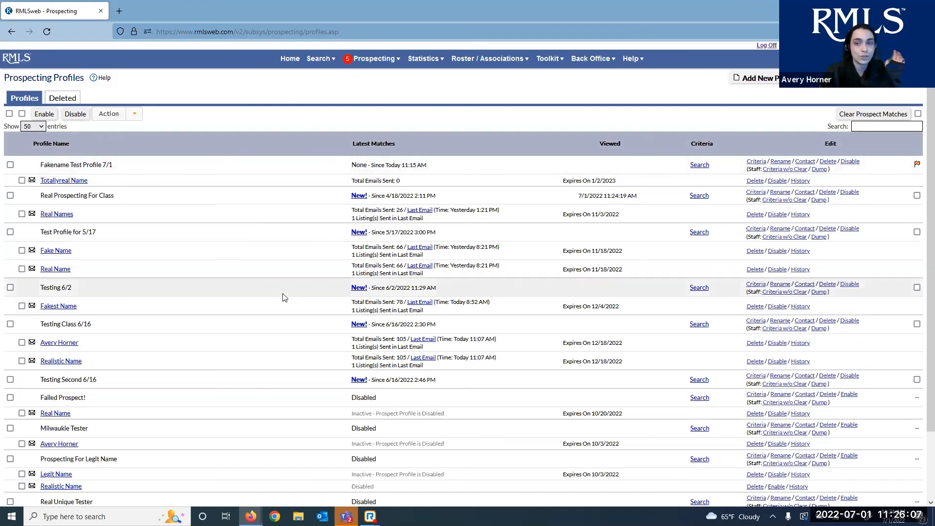
Scroll through the profiles table, then switch to the Deleted tab, which shows no deleted profiles
scroll(282, 294, down, 3)
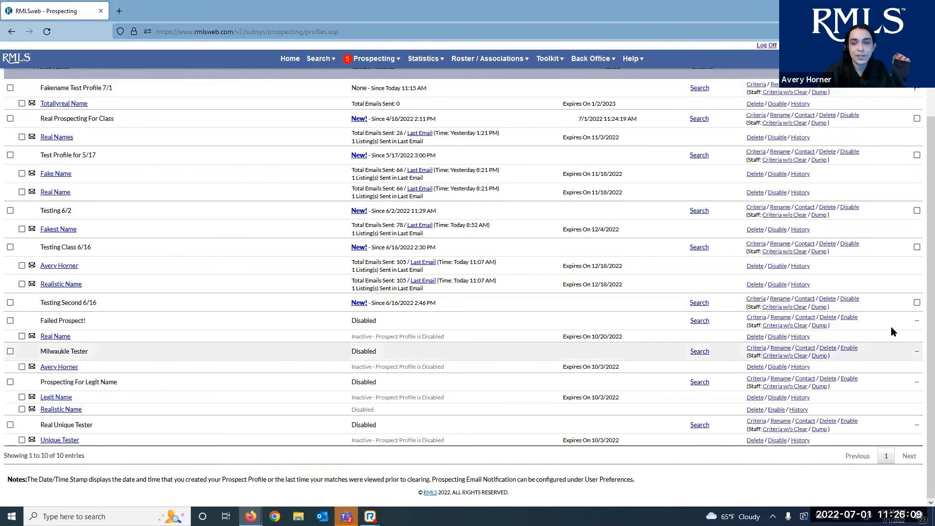
click(917, 322)
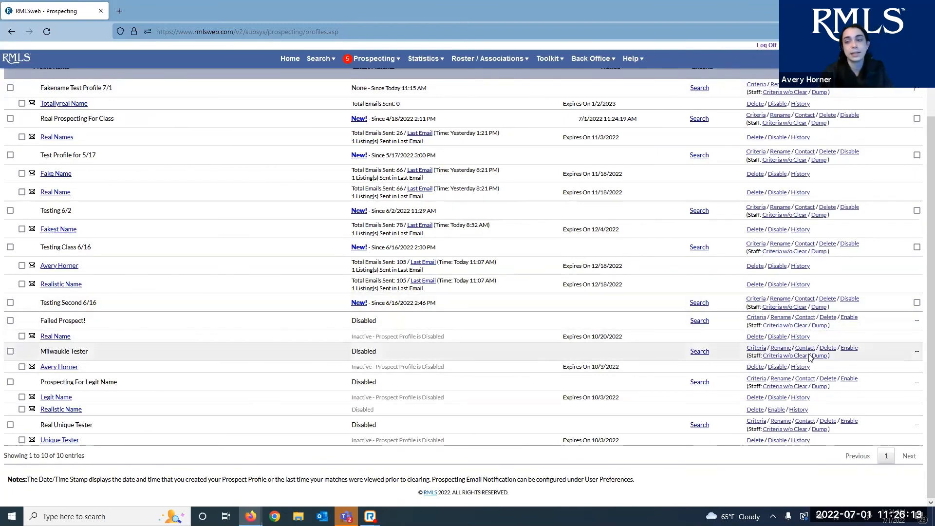
scroll(672, 385, up, 3)
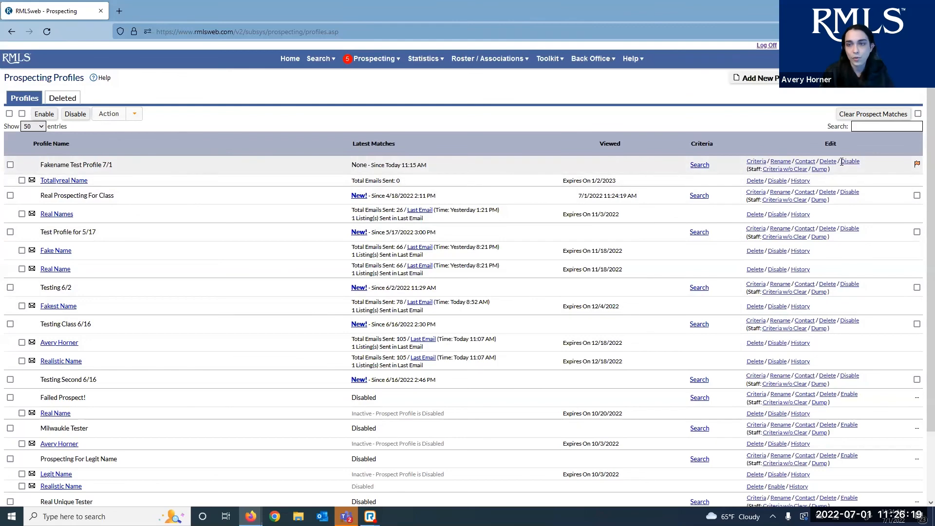
scroll(153, 94, down, 3)
scroll(152, 94, up, 3)
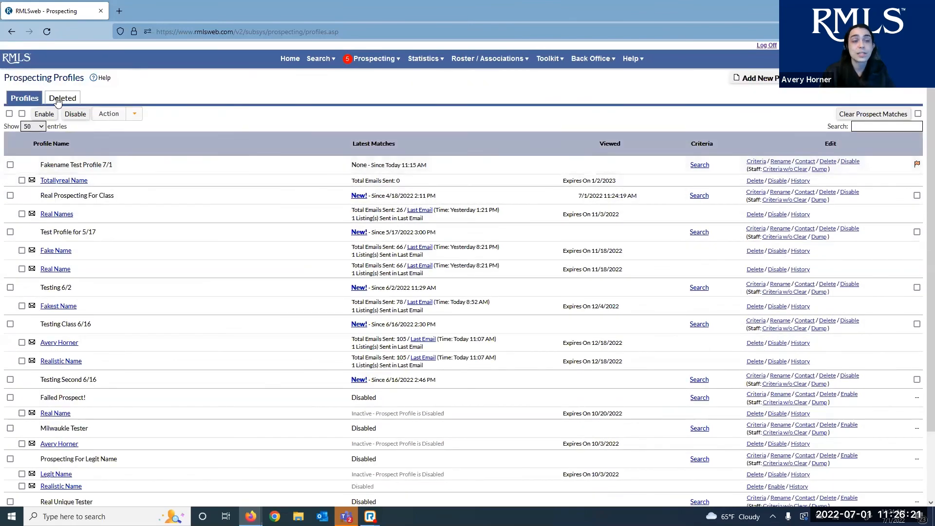
click(58, 99)
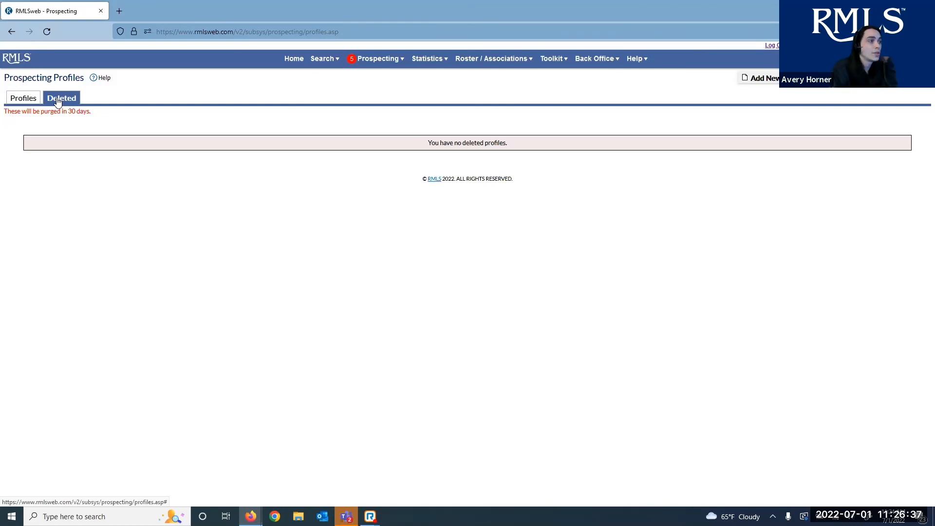
Toggle between the active Profiles and Deleted tabs, then go to the RMLS Contact Info page
click(23, 98)
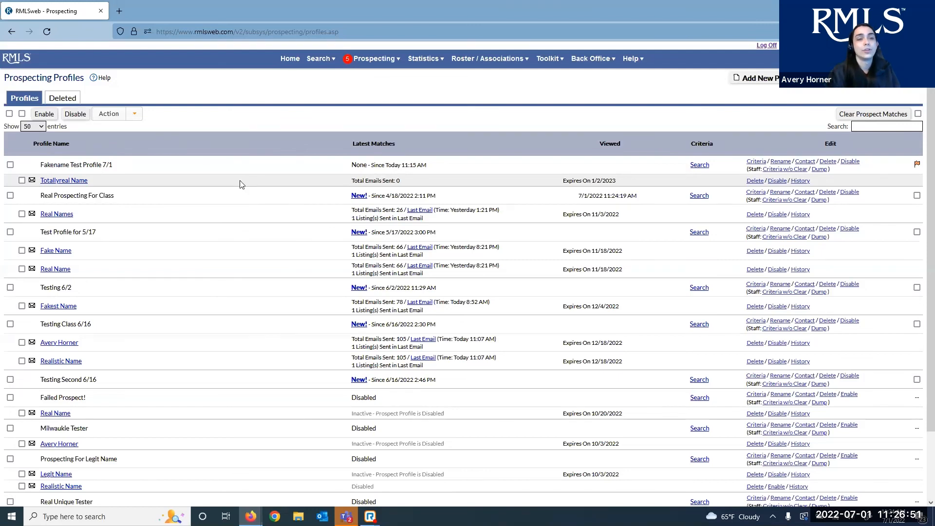
click(74, 96)
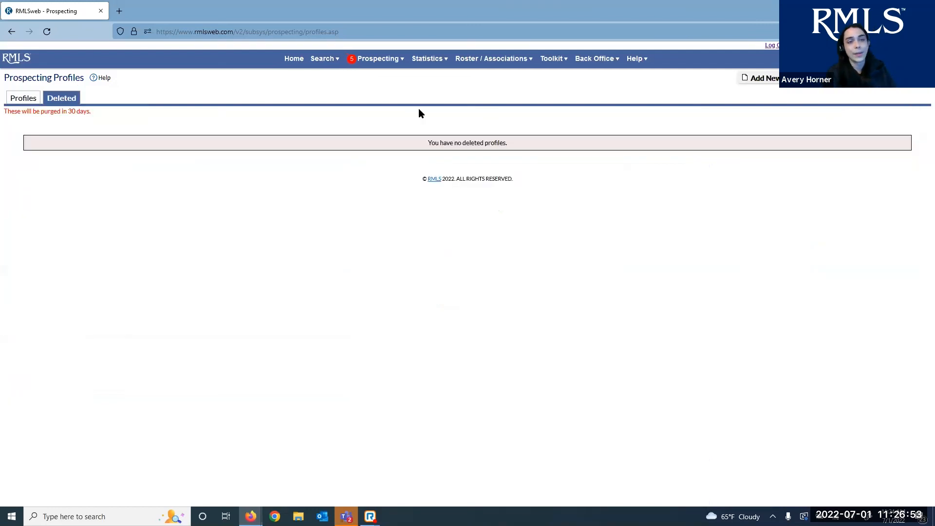
click(29, 100)
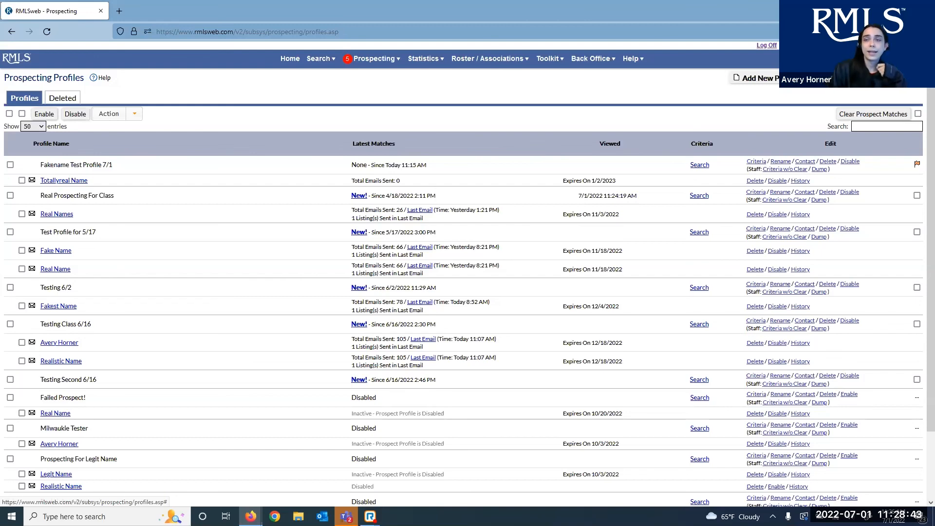
click(798, 46)
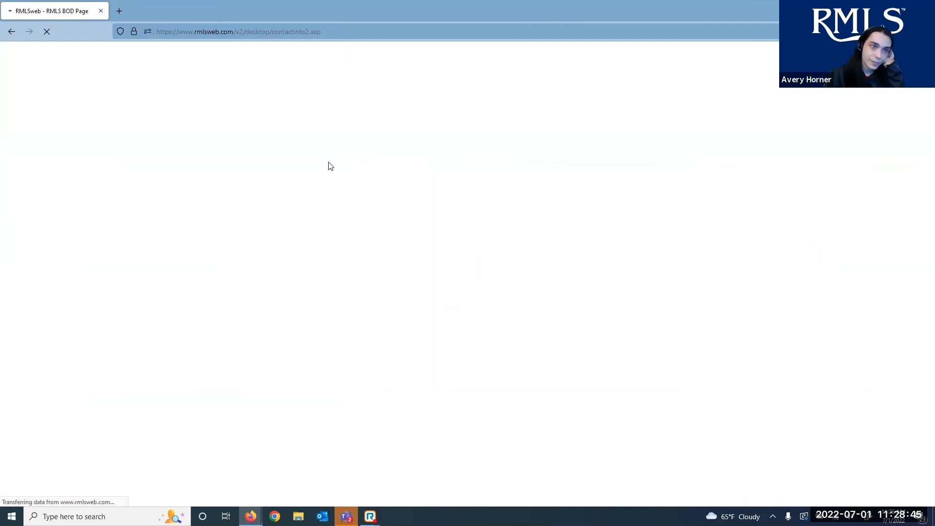
Highlight the Help Desk Information heading and its Monday-Thursday and Friday-Saturday hours
drag(7, 142, 191, 151)
click(206, 200)
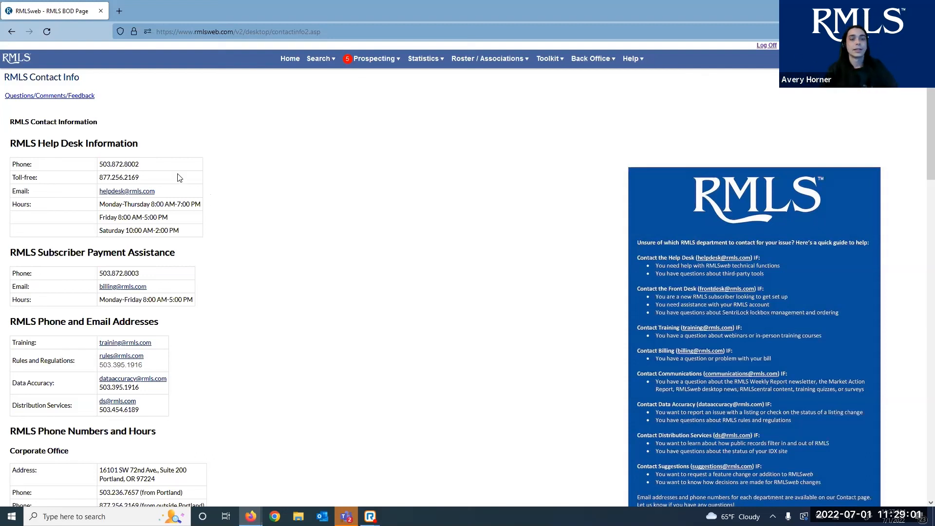
drag(105, 204, 174, 213)
mouse_move(100, 219)
mouse_down()
mouse_move(198, 217)
mouse_move(100, 233)
mouse_up()
click(275, 205)
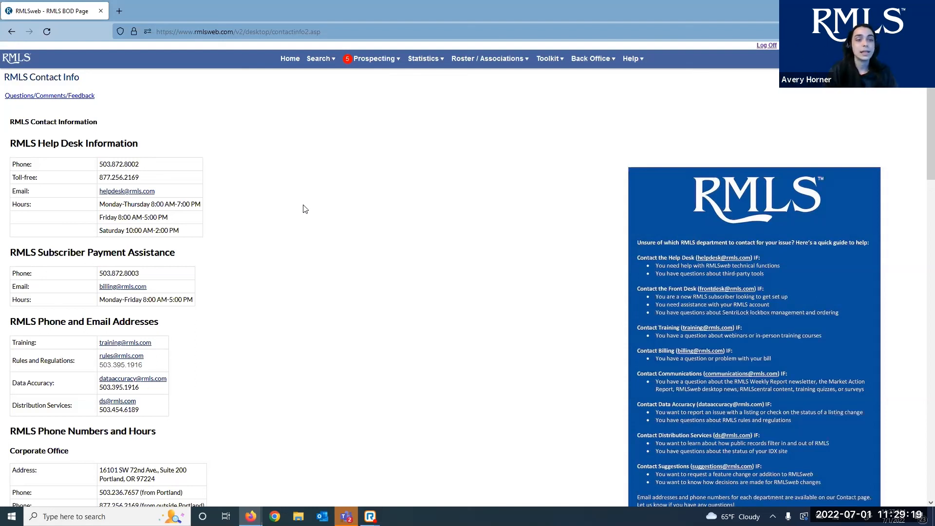
Scroll through the billing, department and regional office contact sections and back up
scroll(303, 208, down, 8)
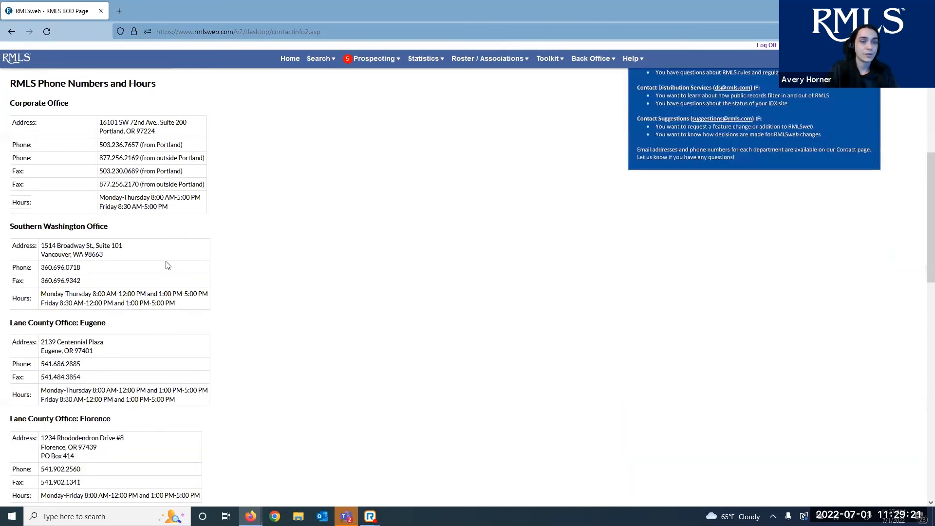
scroll(199, 276, up, 8)
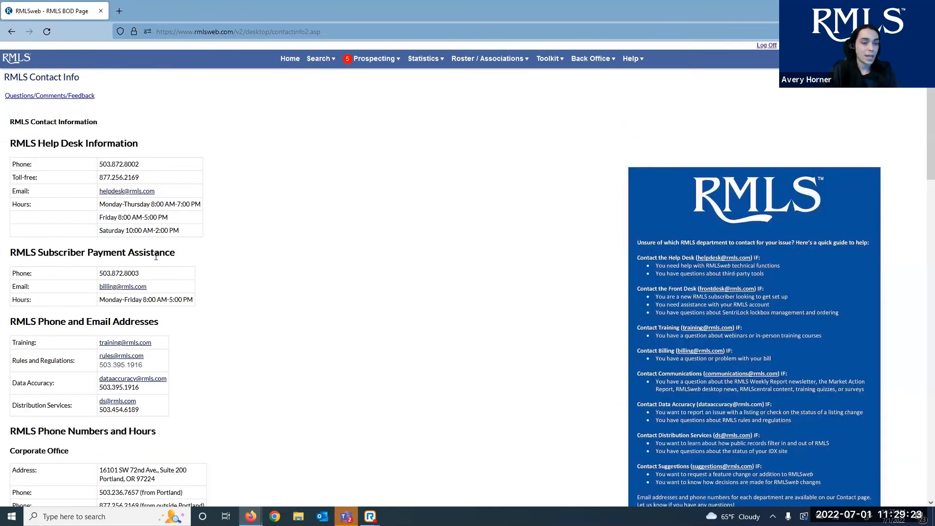
scroll(174, 376, down, 4)
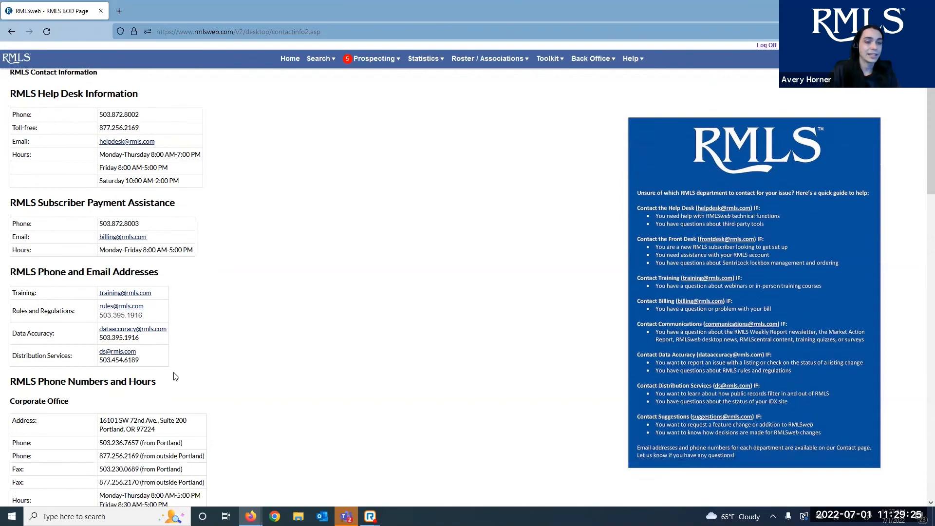
scroll(288, 314, down, 5)
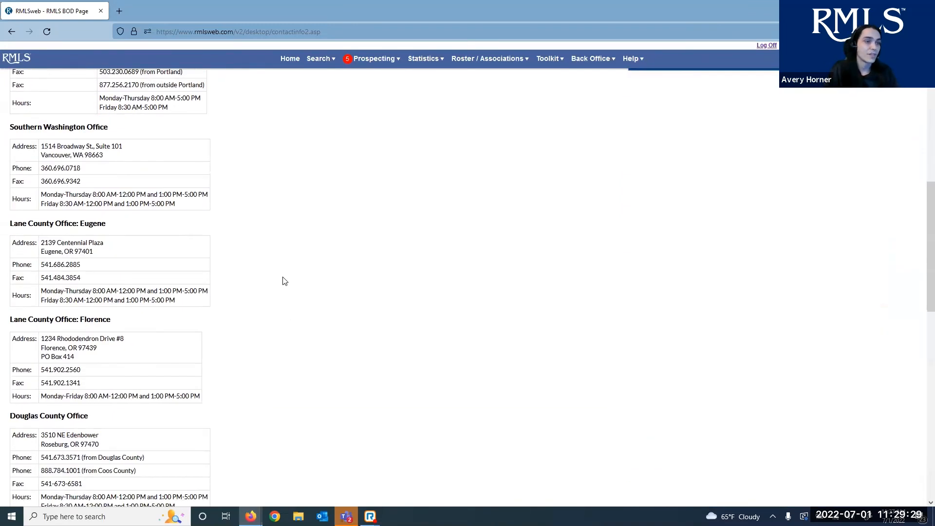
scroll(284, 278, up, 9)
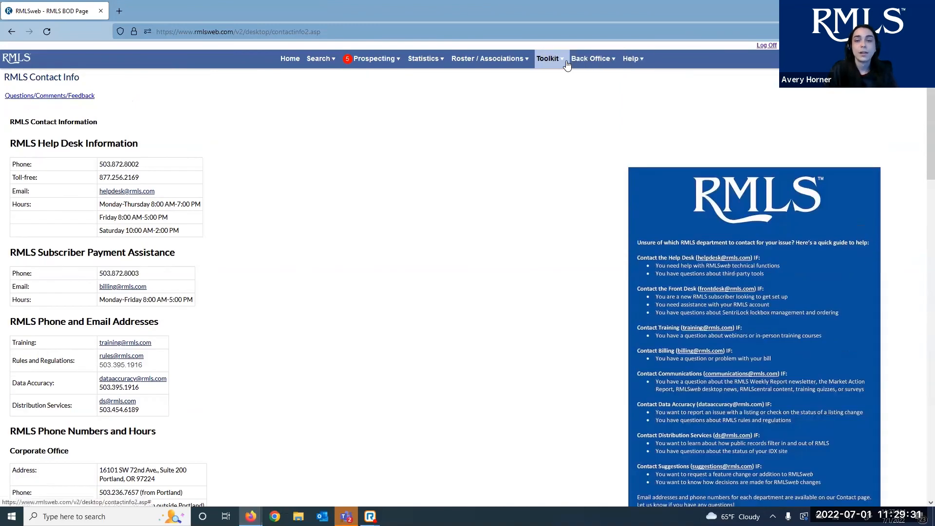
Open Help > Training Registration, advance to the Location step, then return to the Desktop home page
mouse_move(631, 59)
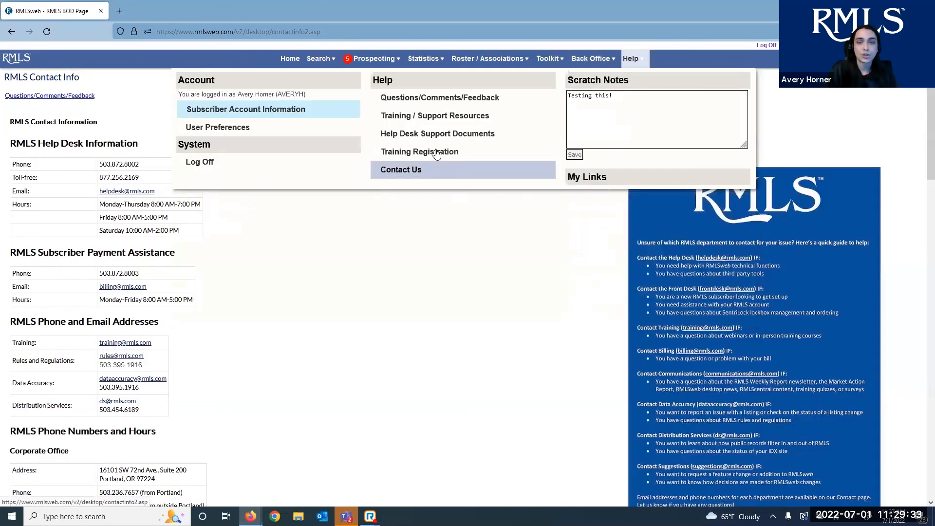
click(443, 151)
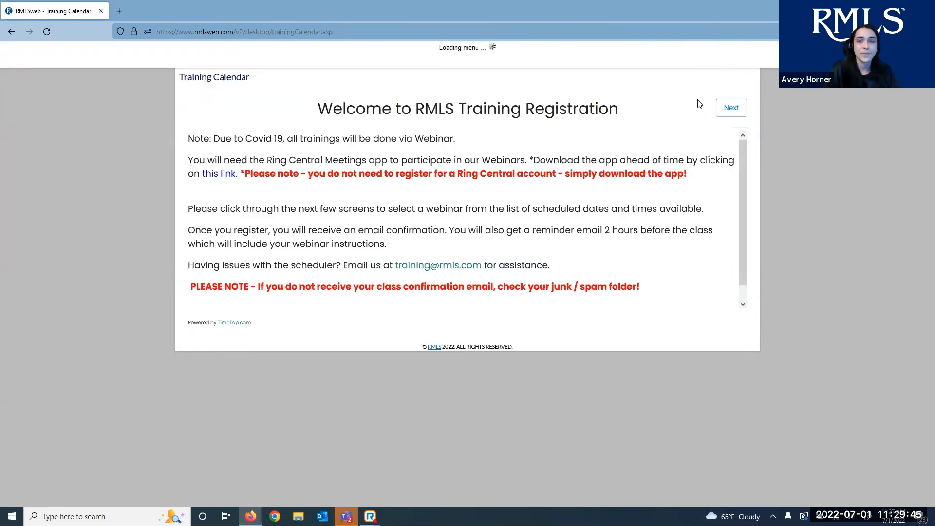
click(729, 107)
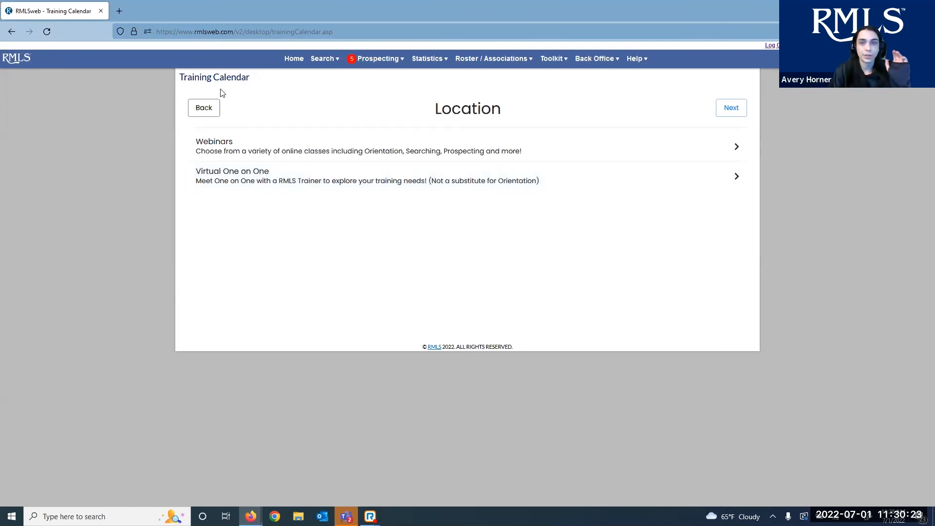
click(23, 62)
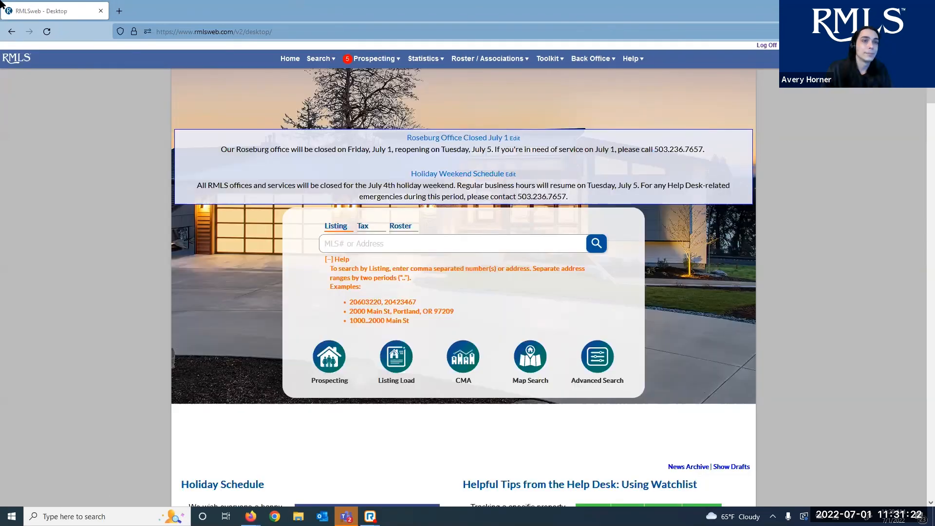